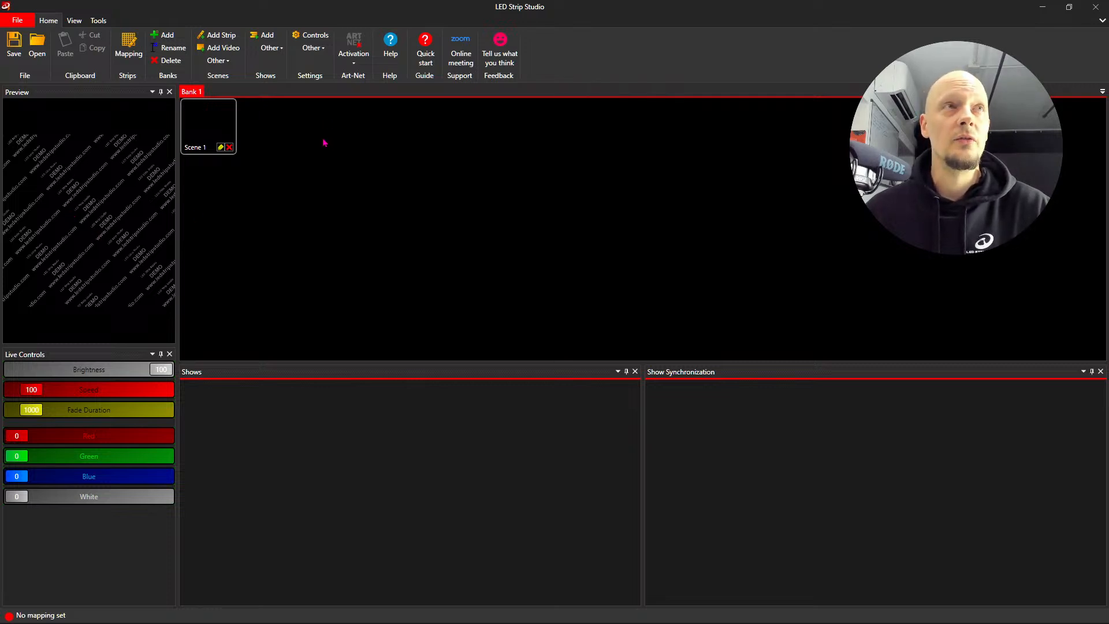
{"action": "left_click", "coordinate": [359, 51]}
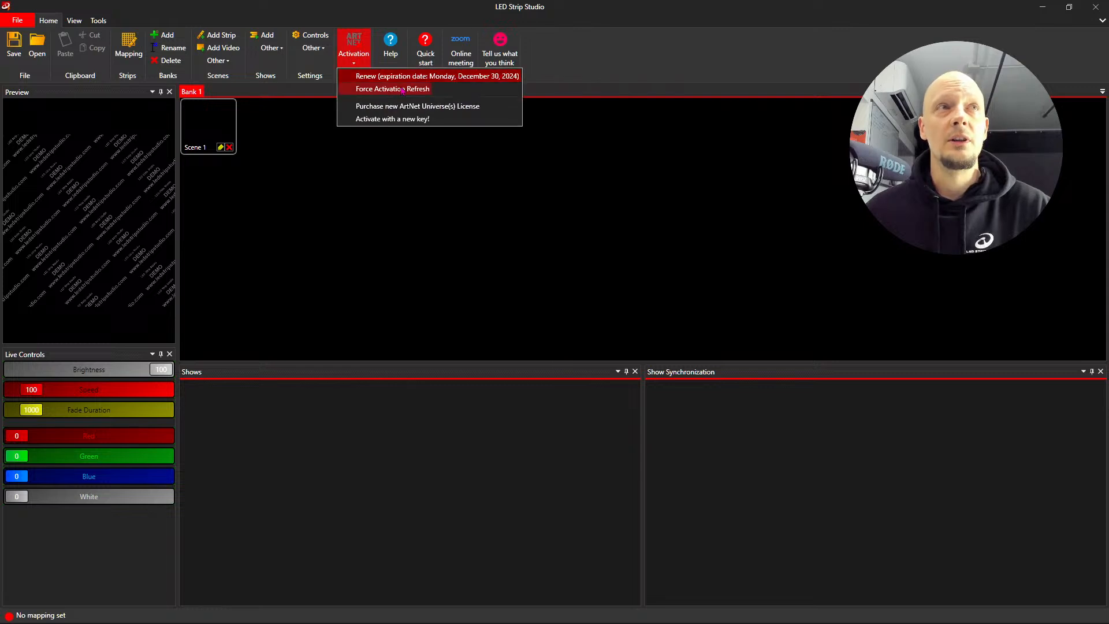
{"action": "left_click", "coordinate": [351, 49]}
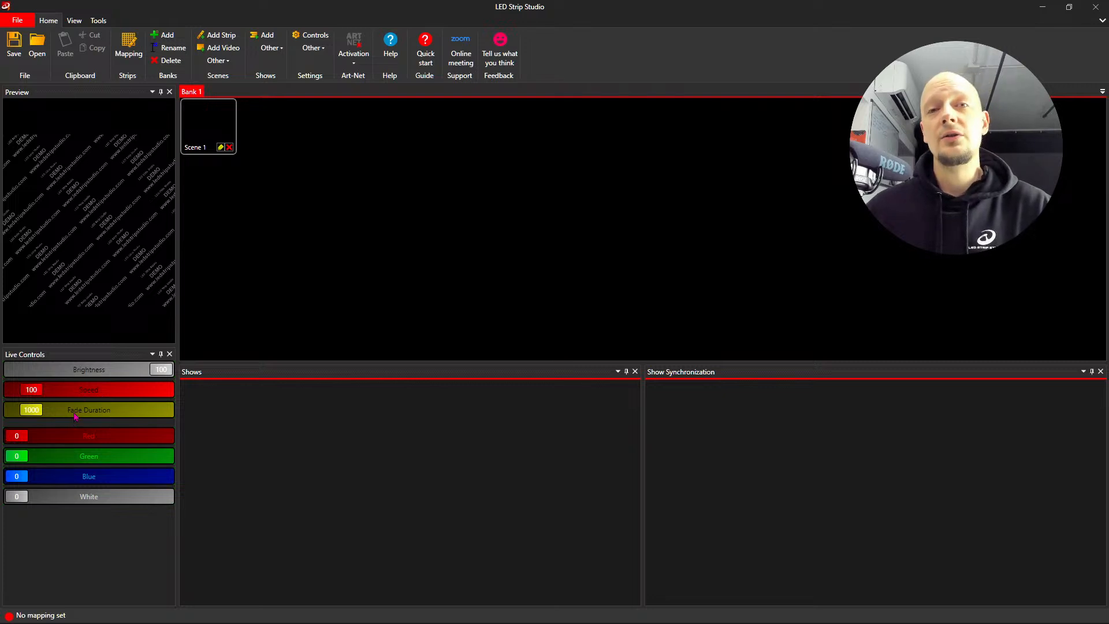
- Add a video scene to Bank 1 and select Scene 1
{"action": "left_click", "coordinate": [219, 48]}
{"action": "left_click", "coordinate": [226, 133]}
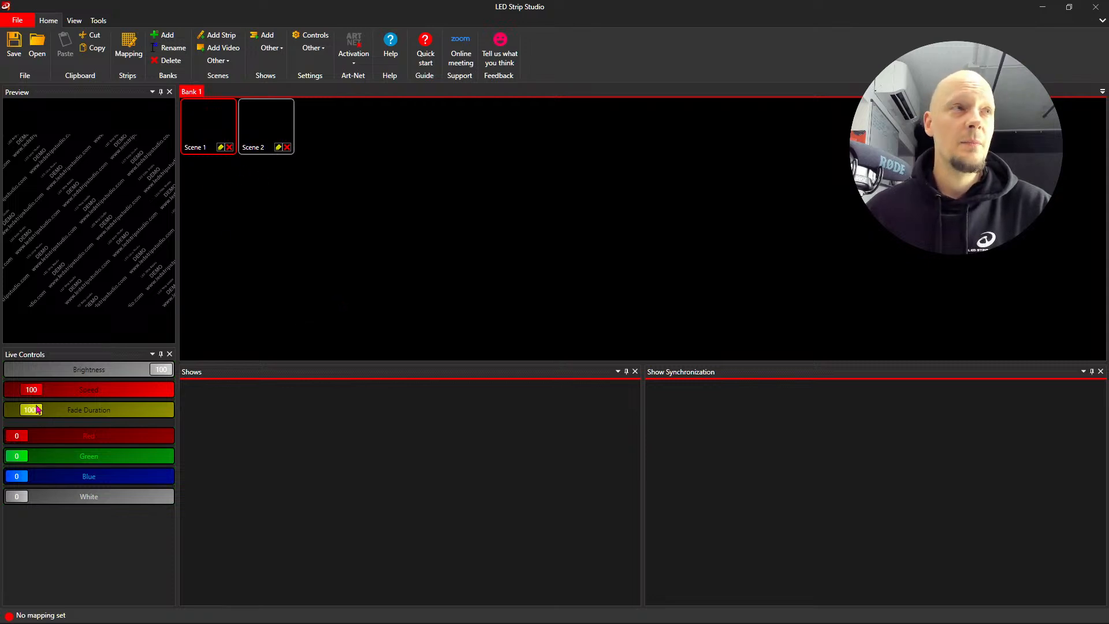
- Try out the Fade Duration, Speed and Red live controls and return them to their default values
{"action": "left_click_drag", "start_coordinate": [37, 413], "coordinate": [94, 417]}
{"action": "double_click", "coordinate": [93, 414]}
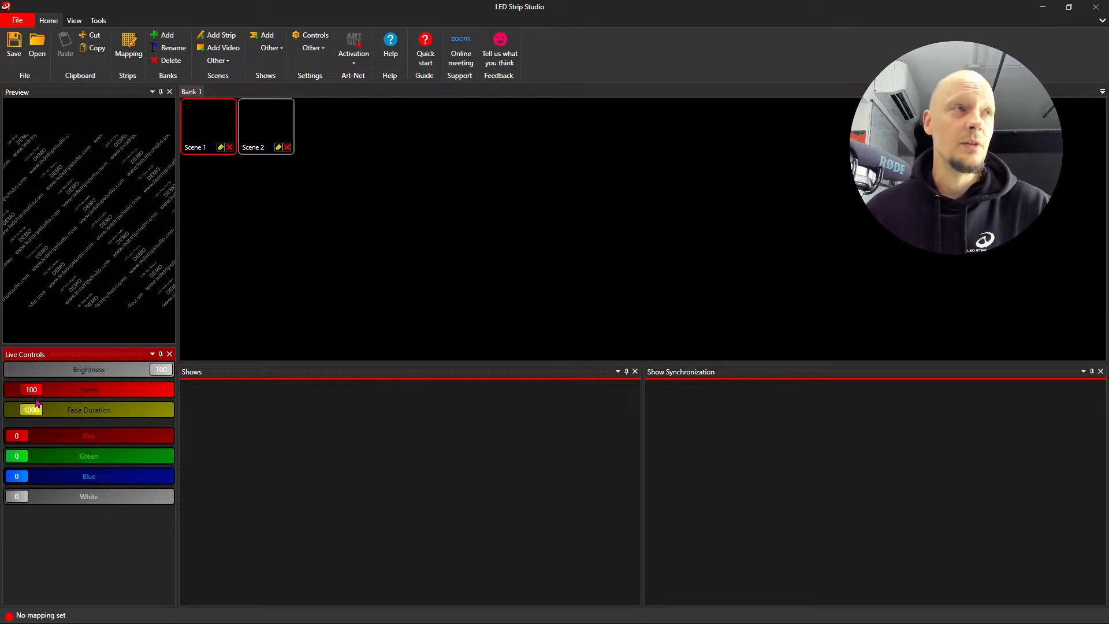
{"action": "scroll", "coordinate": [38, 392], "scroll_direction": "up", "scroll_amount": 6}
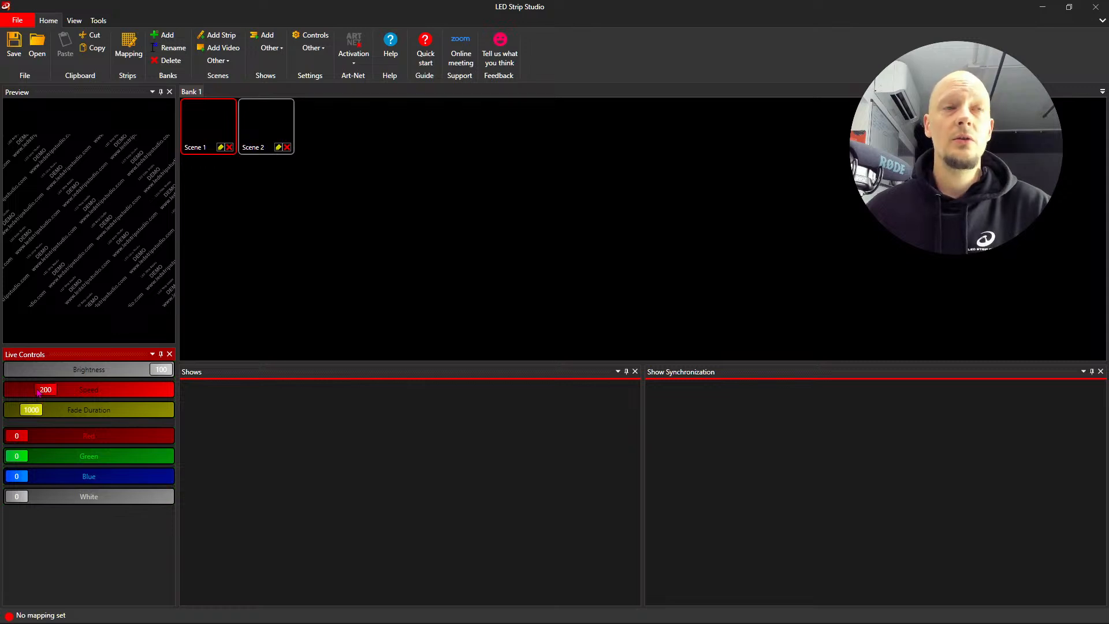
{"action": "scroll", "coordinate": [39, 393], "scroll_direction": "down", "scroll_amount": 1}
{"action": "scroll", "coordinate": [39, 393], "scroll_direction": "up", "scroll_amount": 2}
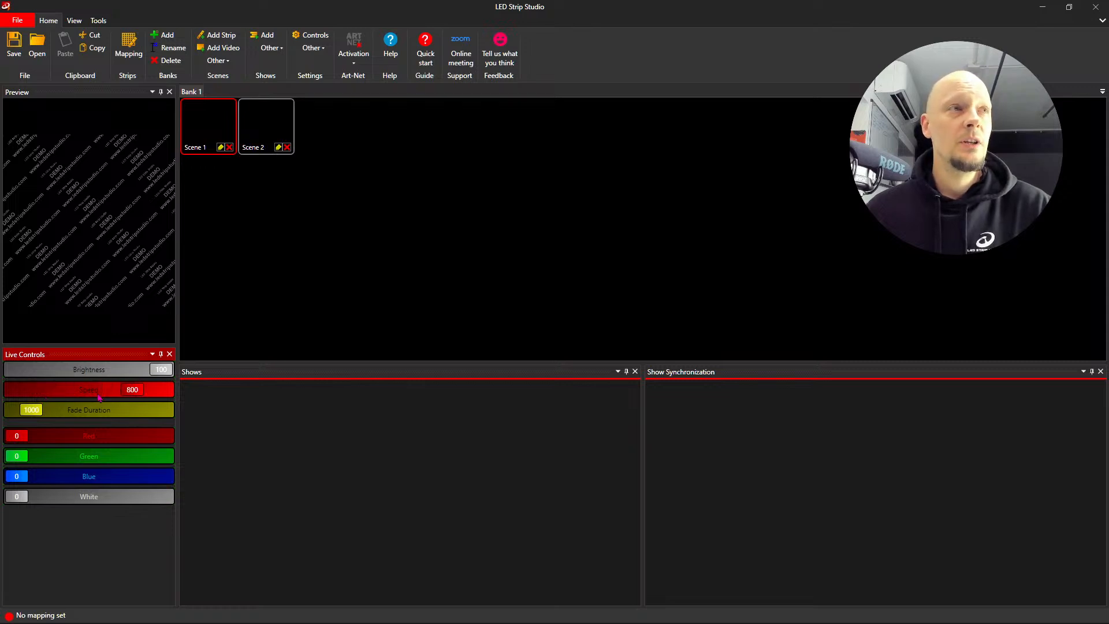
{"action": "left_click_drag", "start_coordinate": [138, 395], "coordinate": [117, 404]}
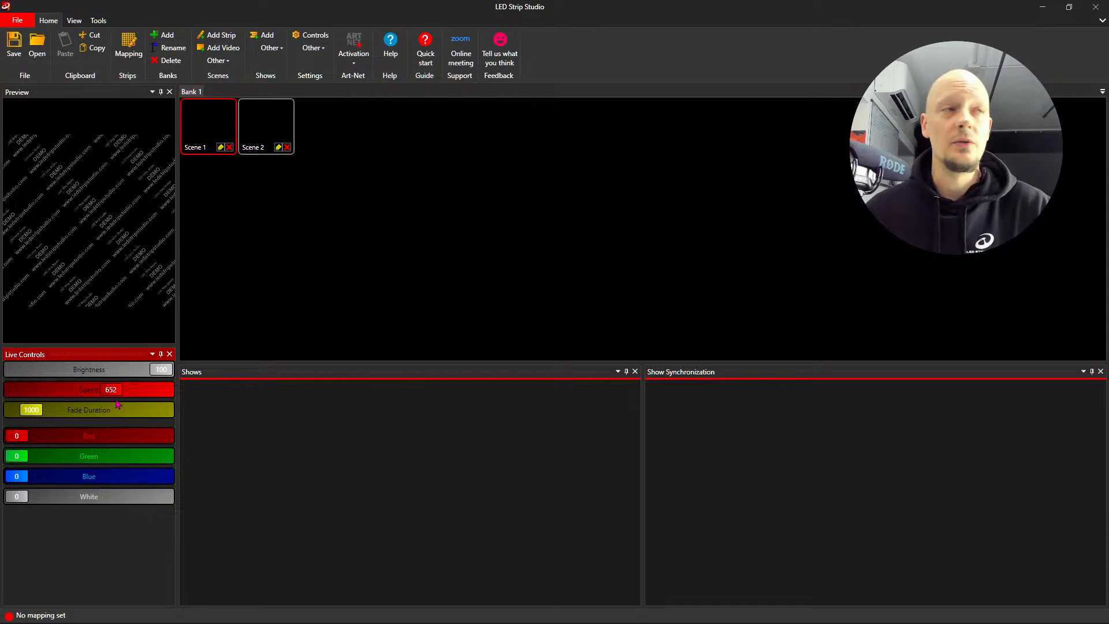
{"action": "double_click", "coordinate": [113, 393]}
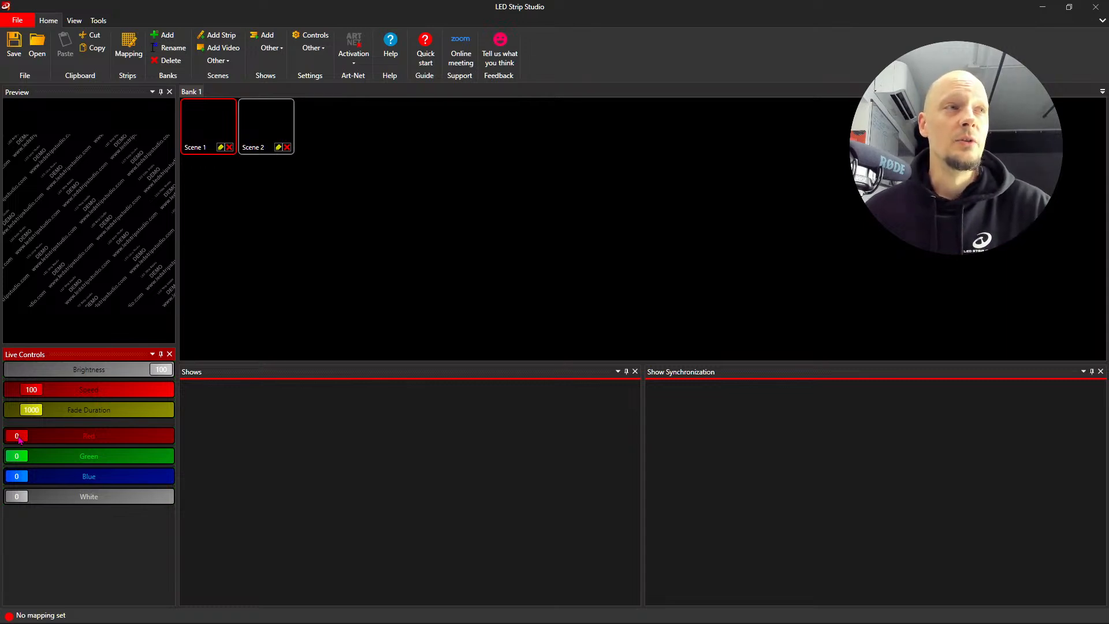
{"action": "left_click_drag", "start_coordinate": [19, 438], "coordinate": [8, 459]}
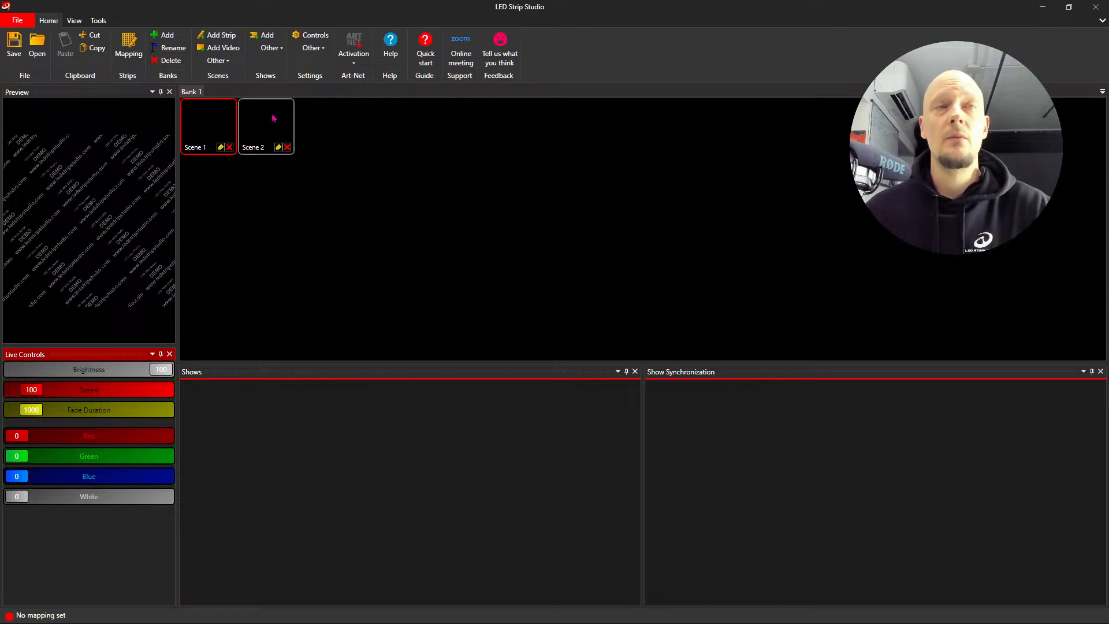
- Add a second bank and rename it "Mine"
{"action": "left_click", "coordinate": [167, 37]}
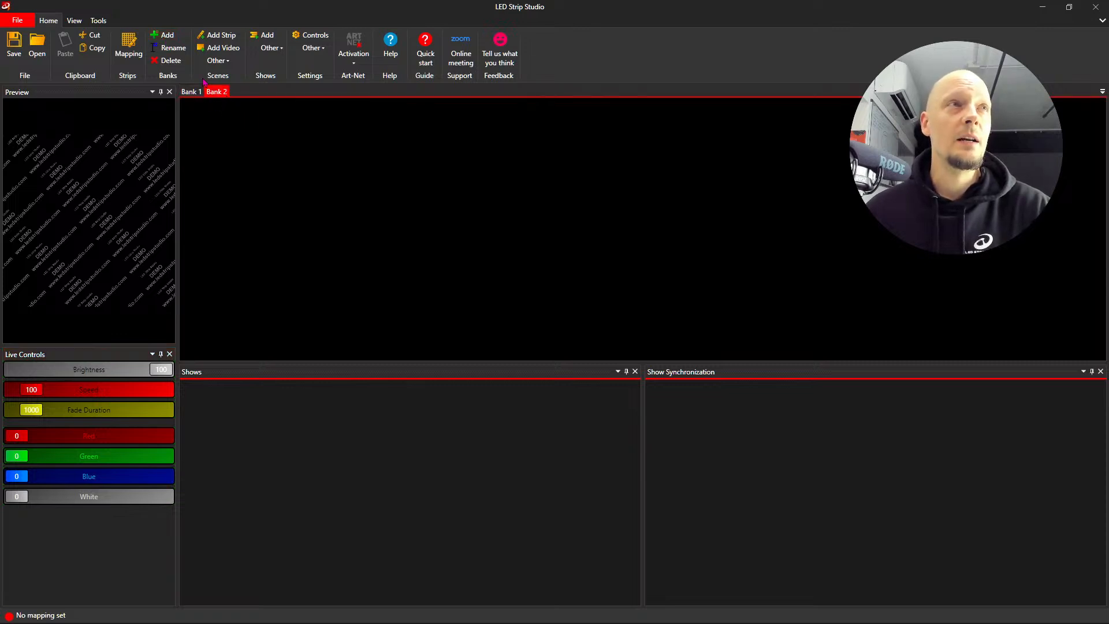
{"action": "left_click", "coordinate": [172, 50]}
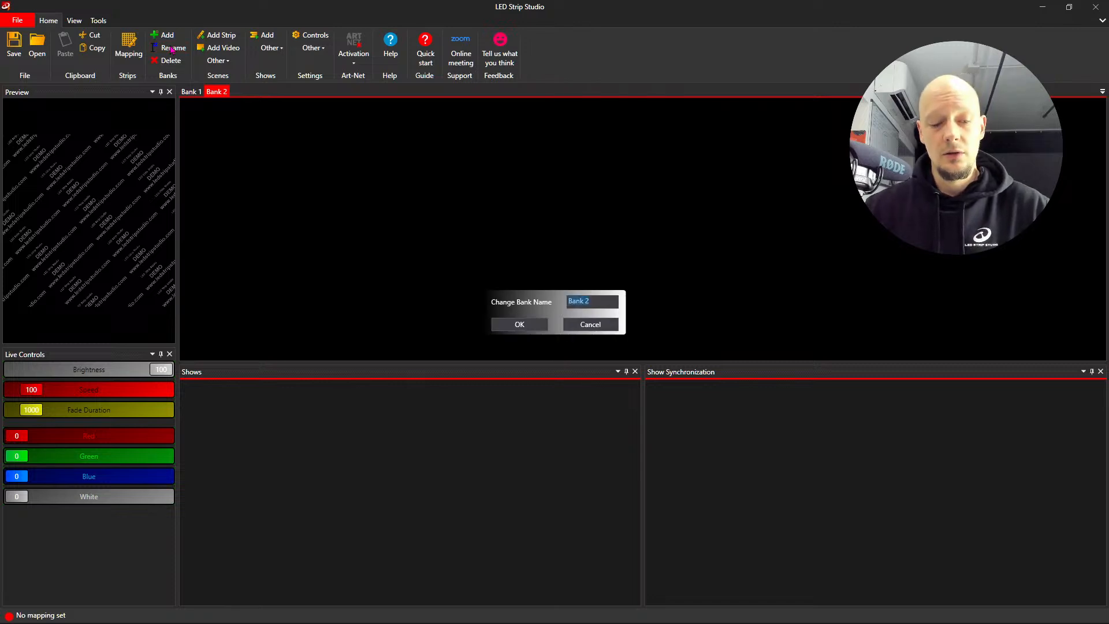
{"action": "type", "text": "Mrne"}
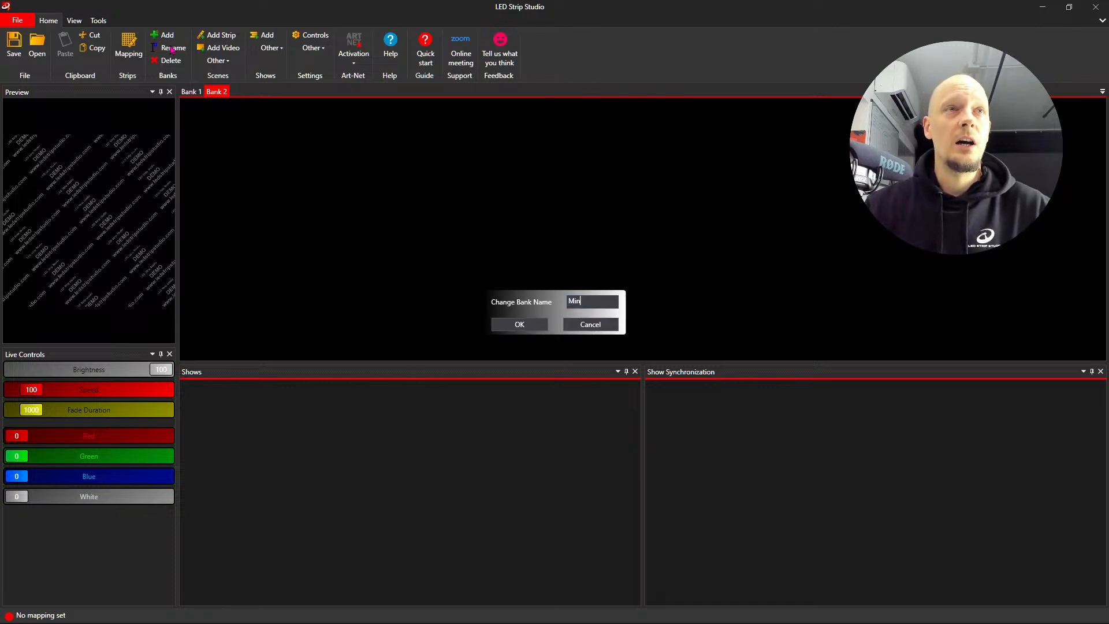
{"action": "key", "text": "Return"}
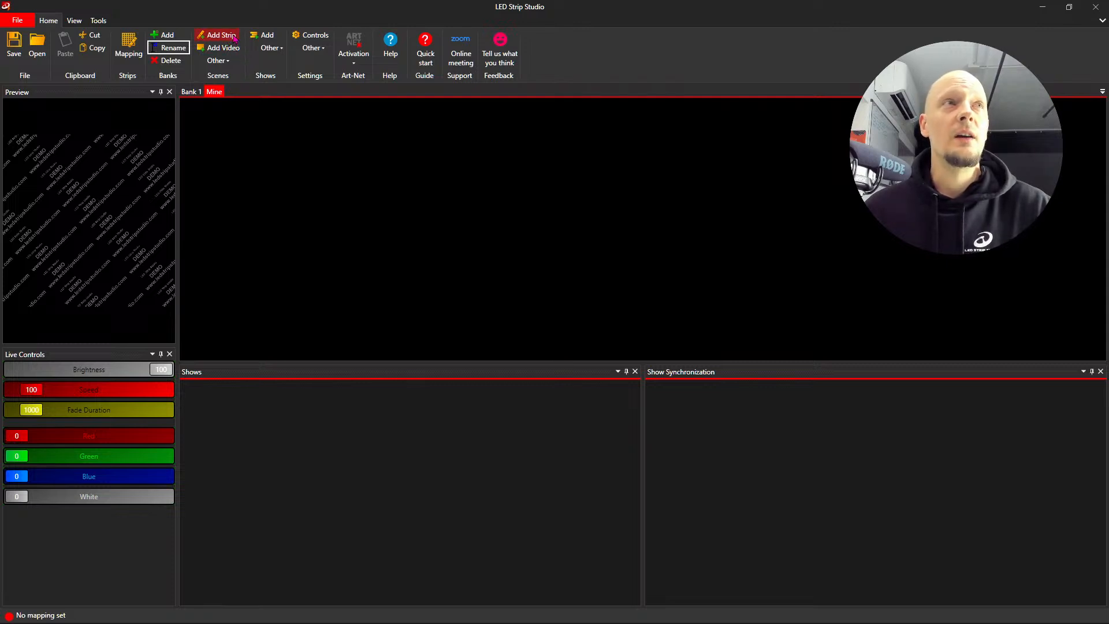
- Add a new show to the project
{"action": "left_click", "coordinate": [226, 62]}
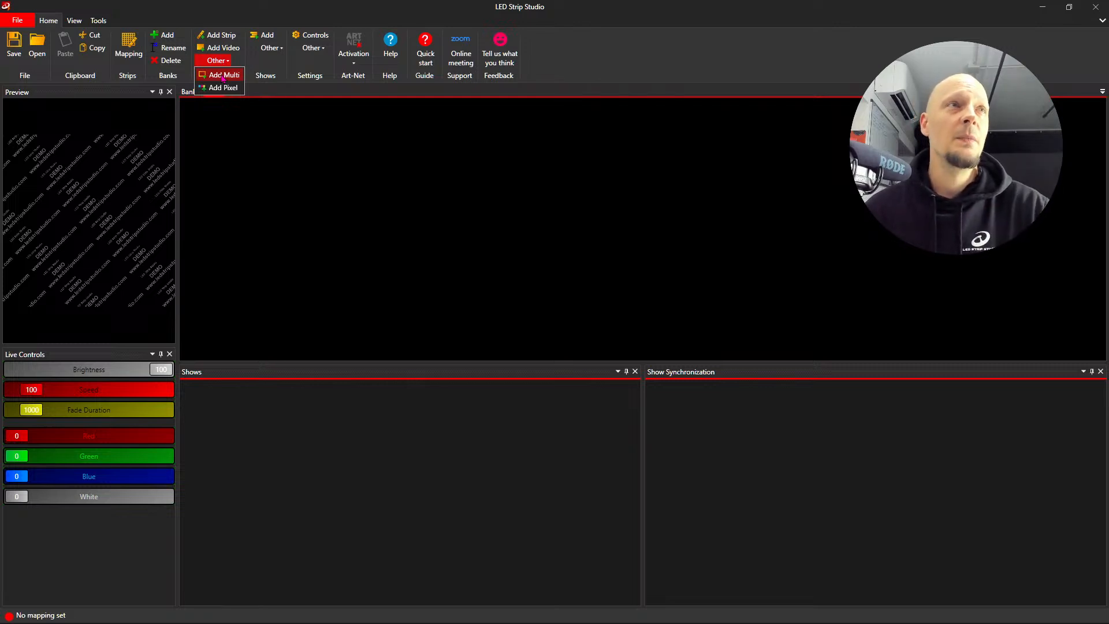
{"action": "left_click", "coordinate": [283, 94]}
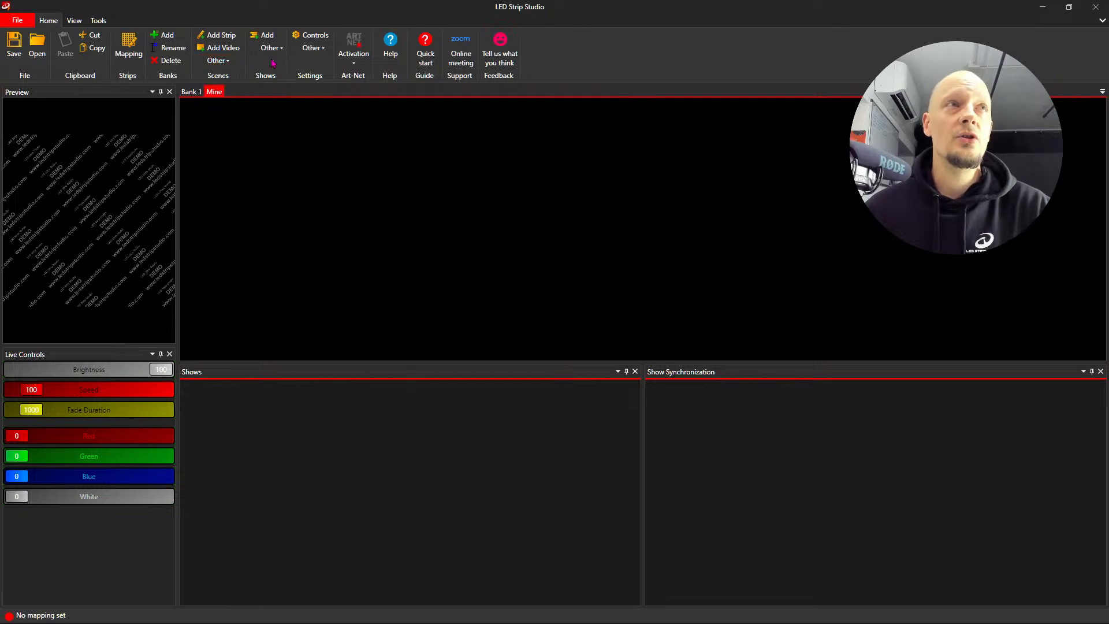
{"action": "left_click", "coordinate": [267, 35]}
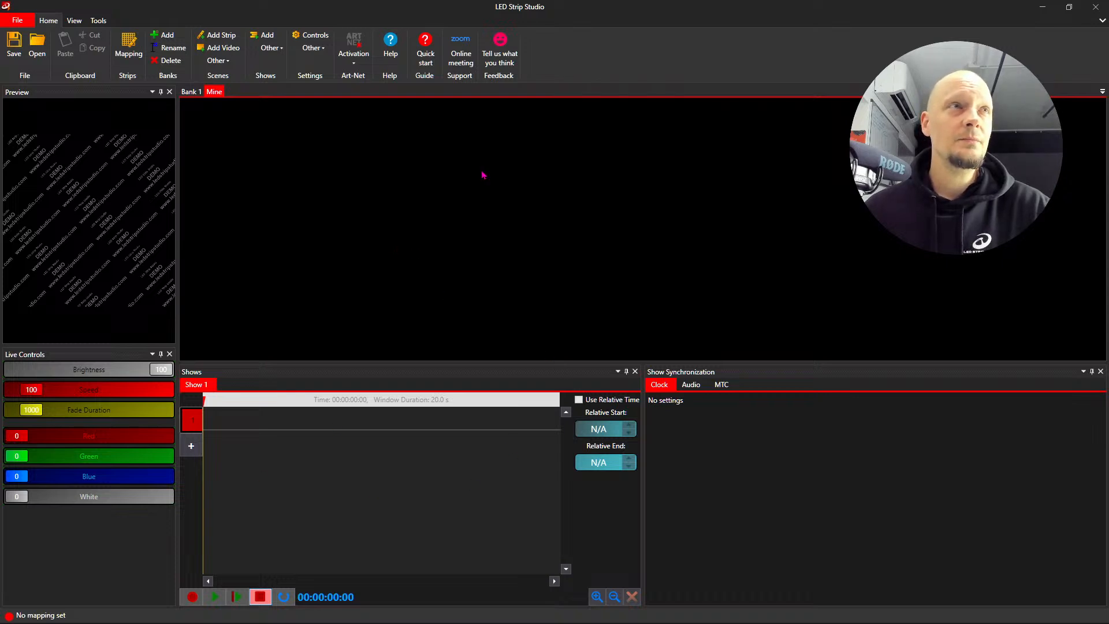
- Open the control settings and display the ArtNet input properties
{"action": "left_click", "coordinate": [315, 48]}
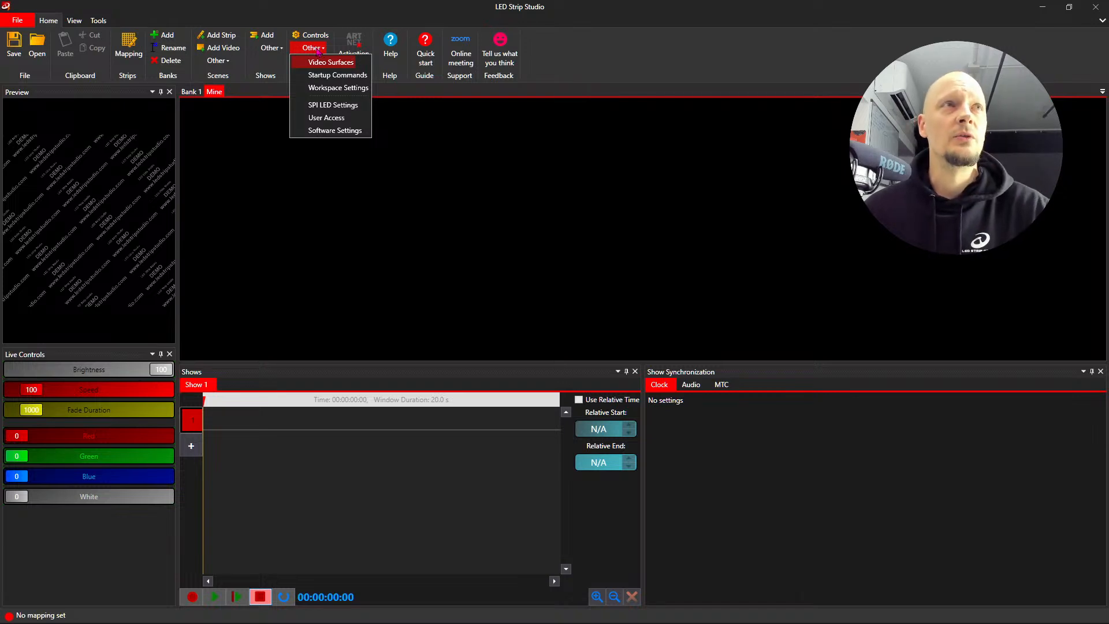
{"action": "left_click", "coordinate": [312, 35]}
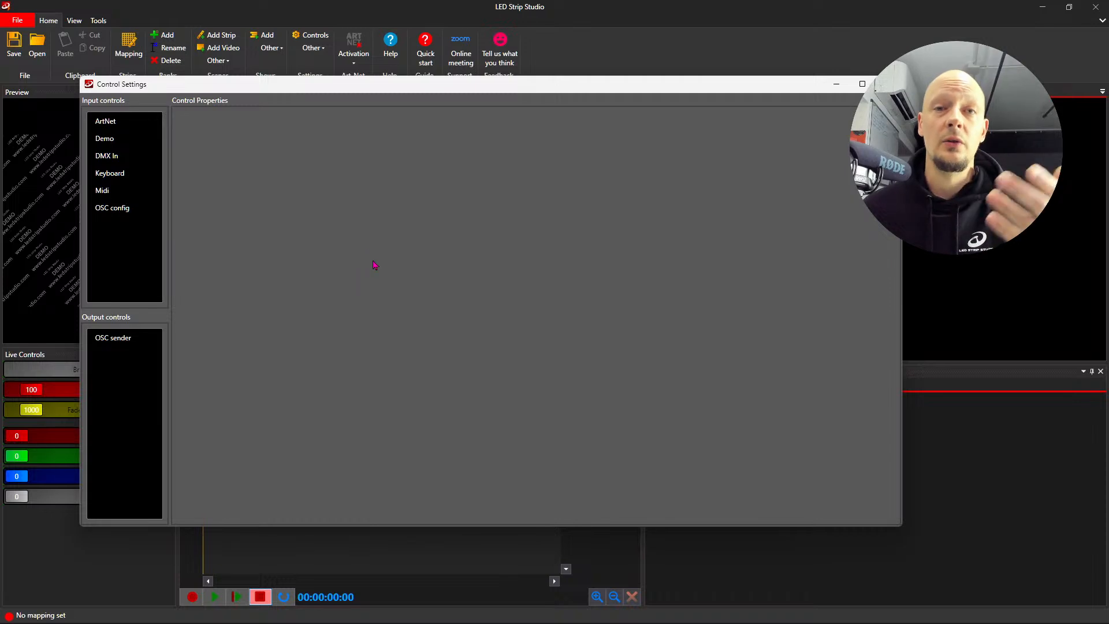
{"action": "left_click_drag", "start_coordinate": [362, 88], "coordinate": [536, 101]}
{"action": "left_click", "coordinate": [283, 138]}
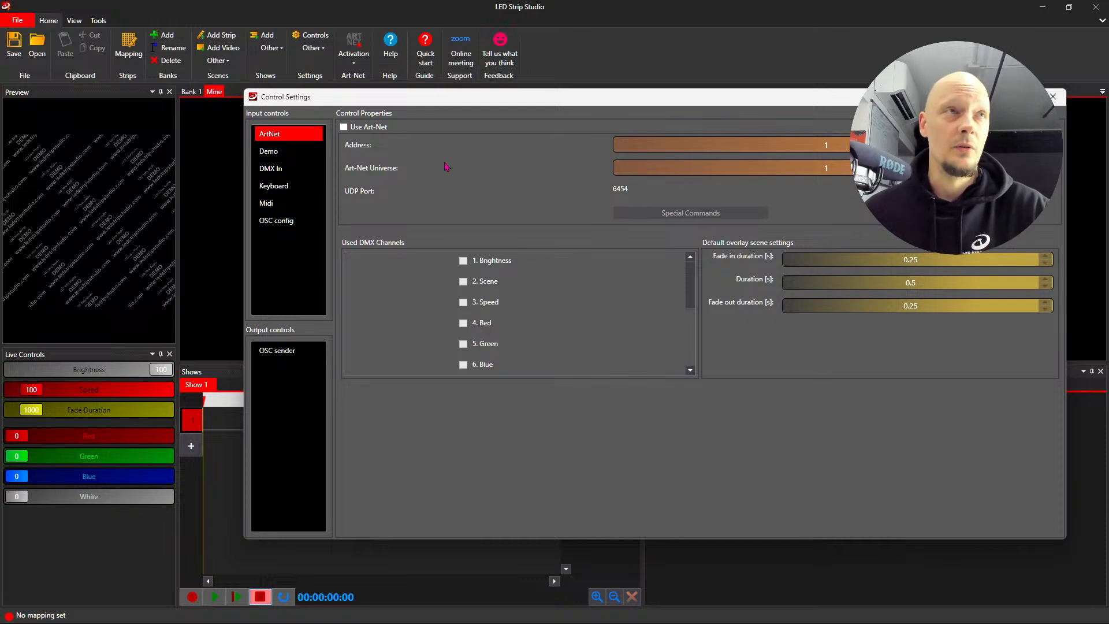
- Enable Art-Net input and activate the Brightness, Scene and Speed DMX channels
{"action": "left_click", "coordinate": [344, 128]}
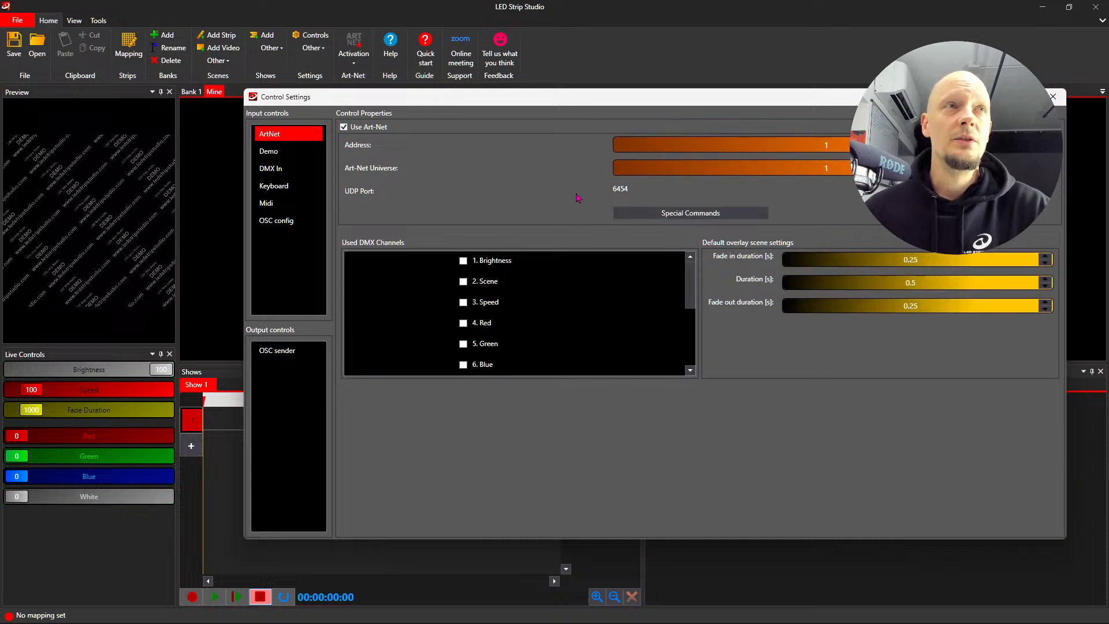
{"action": "left_click", "coordinate": [464, 263]}
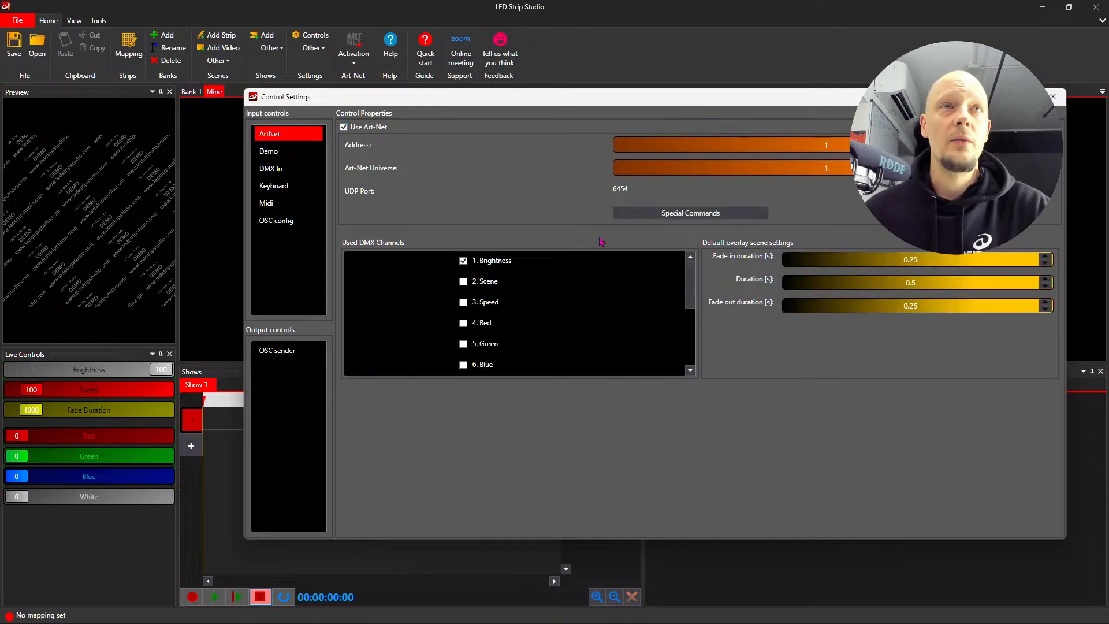
{"action": "mouse_move", "coordinate": [693, 281]}
{"action": "left_mouse_down"}
{"action": "mouse_move", "coordinate": [694, 330]}
{"action": "mouse_move", "coordinate": [694, 273]}
{"action": "left_mouse_up"}
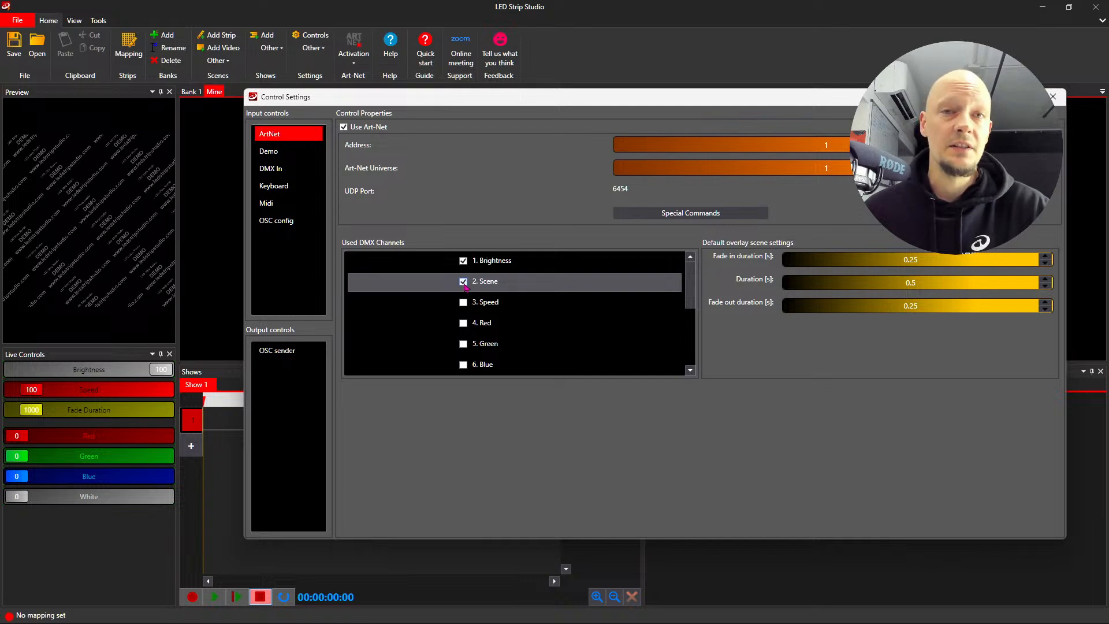
{"action": "left_click", "coordinate": [463, 302]}
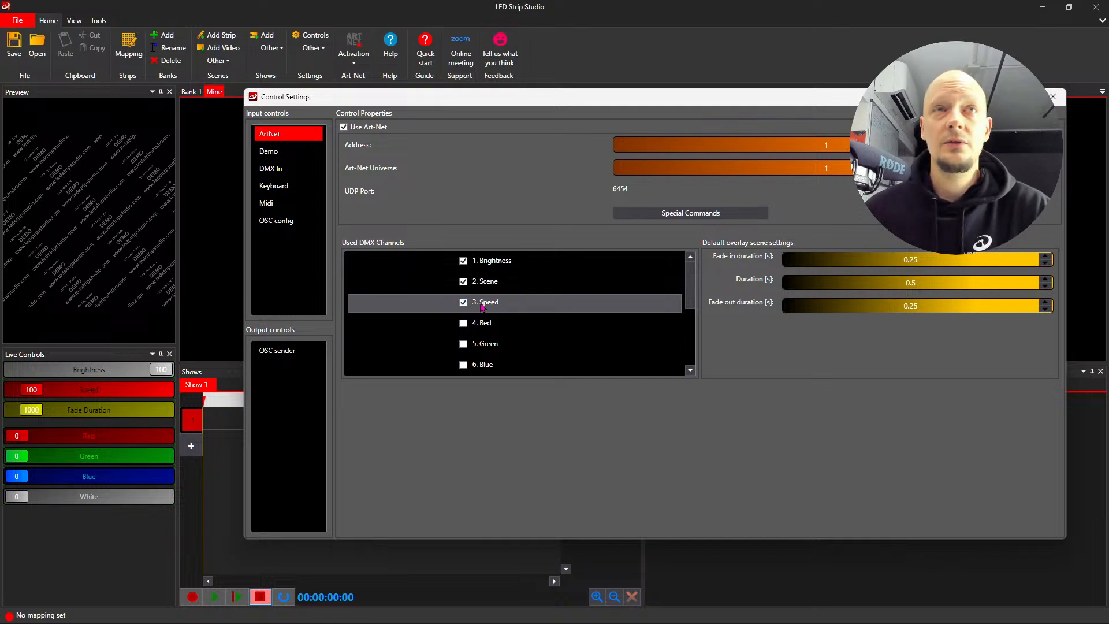
- Deactivate the Speed, Scene and Brightness channels and turn off Art-Net input
{"action": "left_click", "coordinate": [463, 302]}
{"action": "left_click", "coordinate": [463, 282]}
{"action": "left_click", "coordinate": [463, 261]}
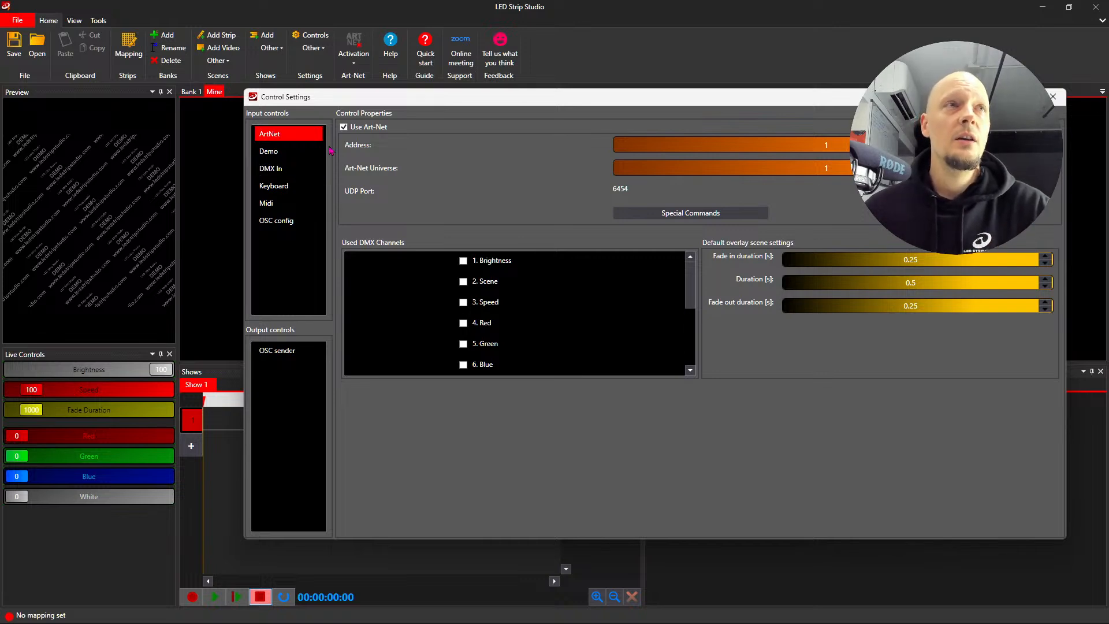
{"action": "left_click", "coordinate": [344, 128]}
- Enable DMX input and add a special DMX command of the type Select scene
{"action": "left_click", "coordinate": [304, 168]}
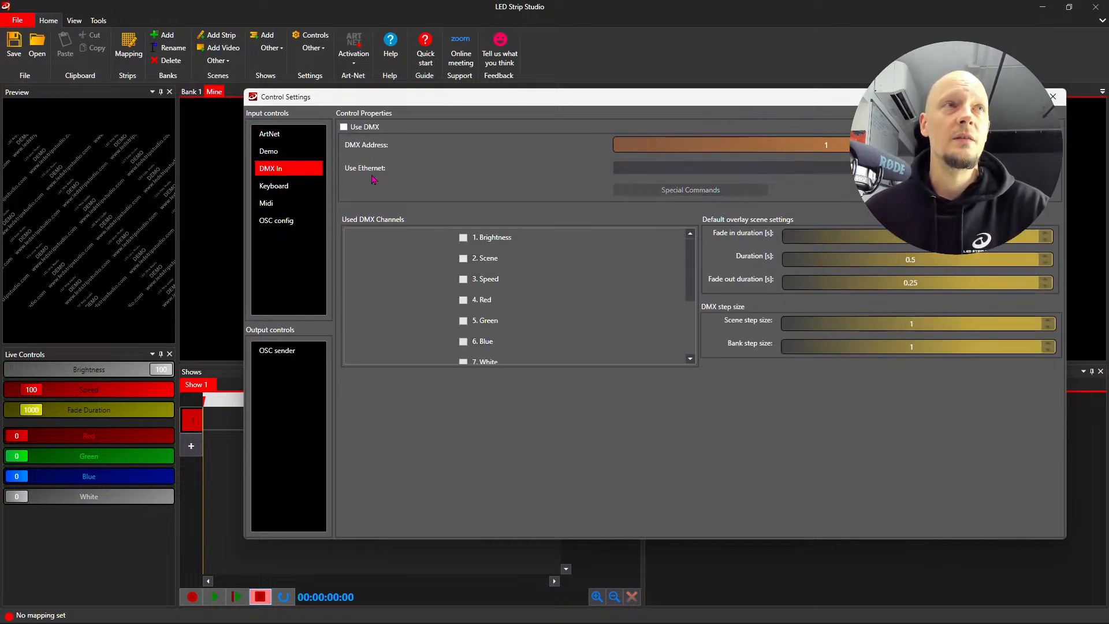
{"action": "left_click", "coordinate": [344, 128]}
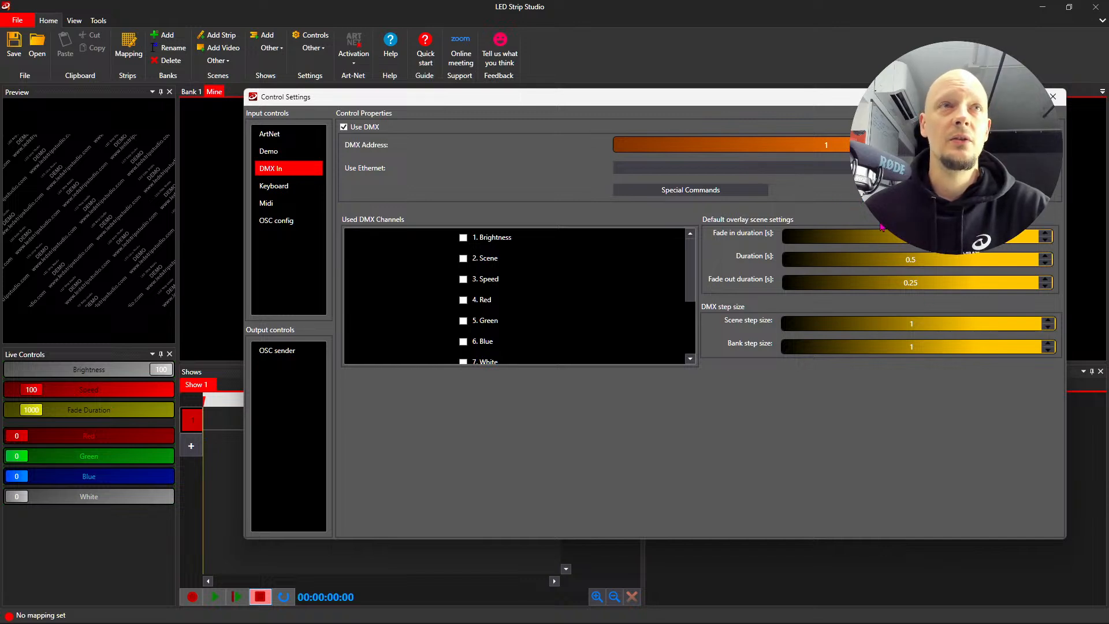
{"action": "left_click", "coordinate": [716, 190]}
{"action": "left_click_drag", "start_coordinate": [318, 60], "coordinate": [643, 131]}
{"action": "left_click", "coordinate": [391, 353]}
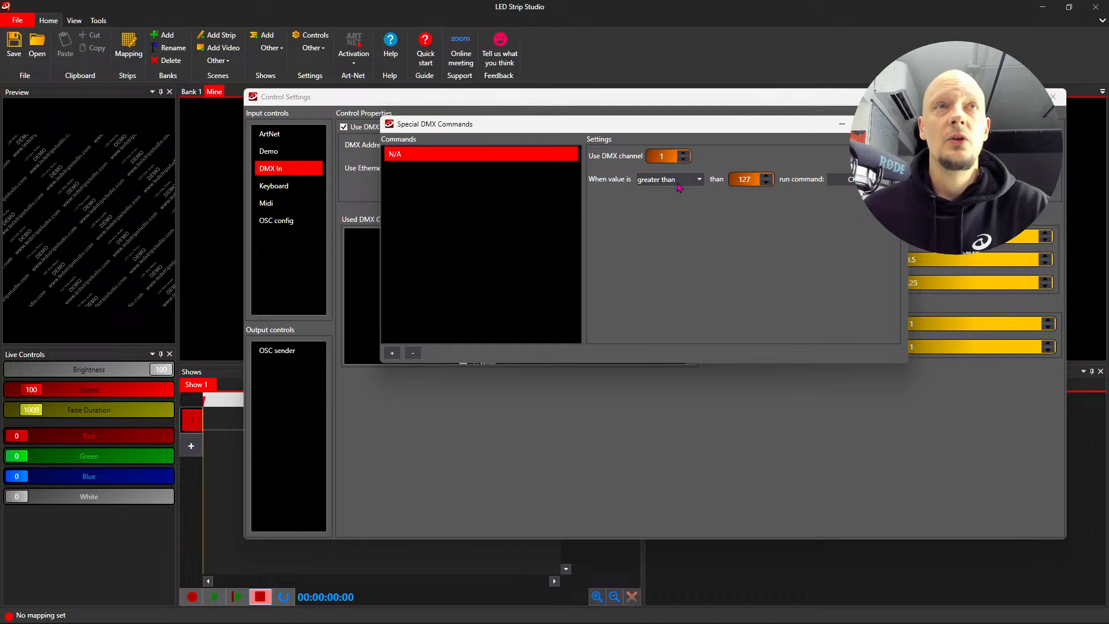
{"action": "left_click", "coordinate": [851, 180]}
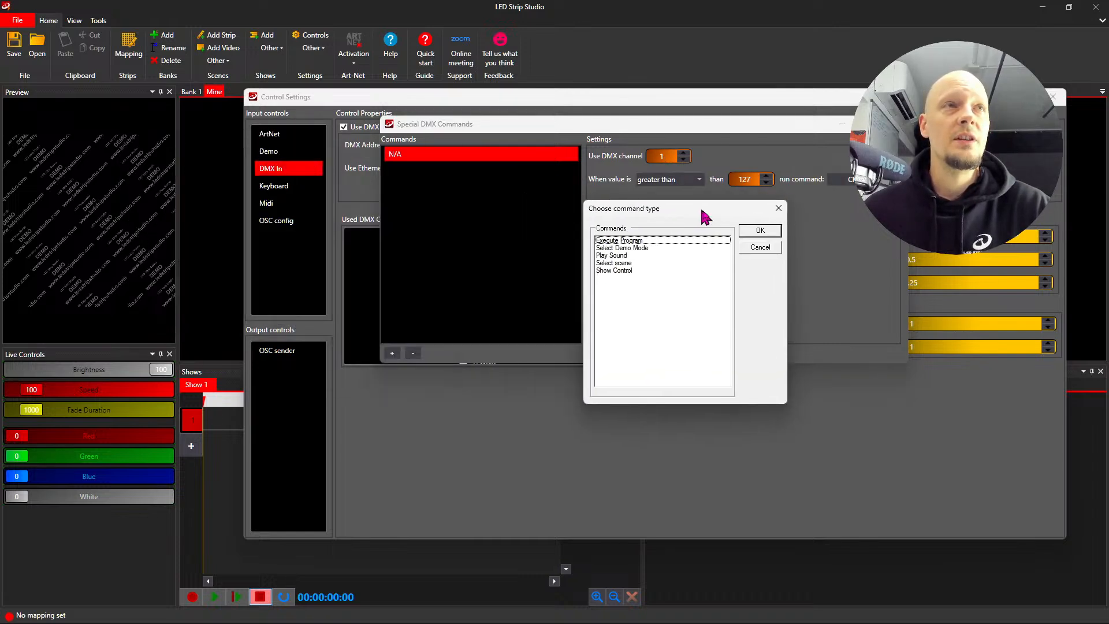
{"action": "left_click", "coordinate": [630, 264]}
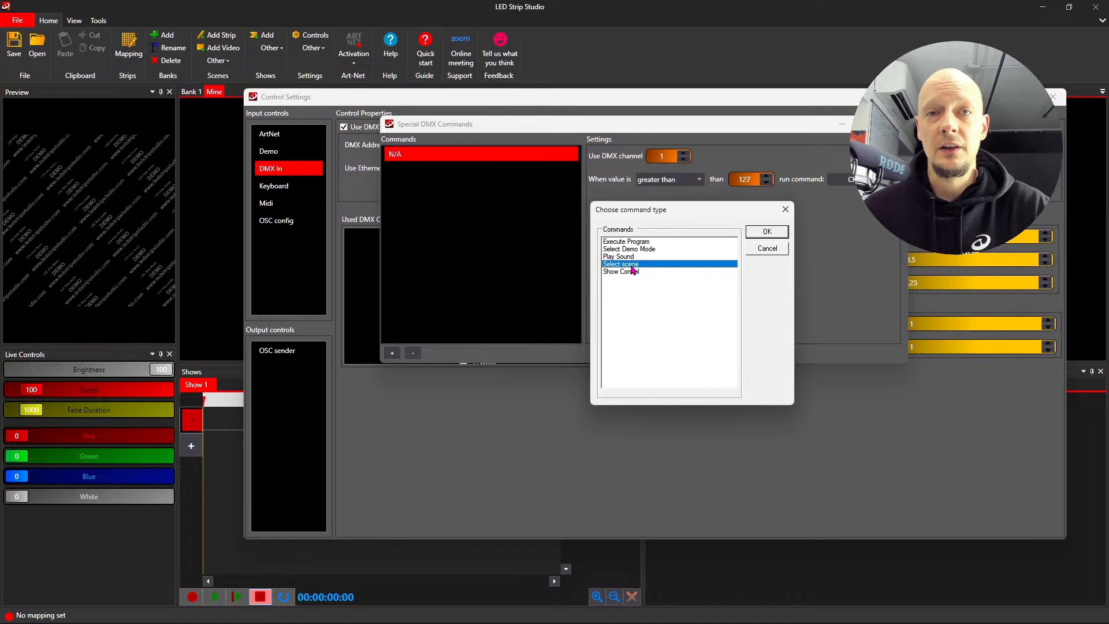
{"action": "left_click", "coordinate": [768, 234]}
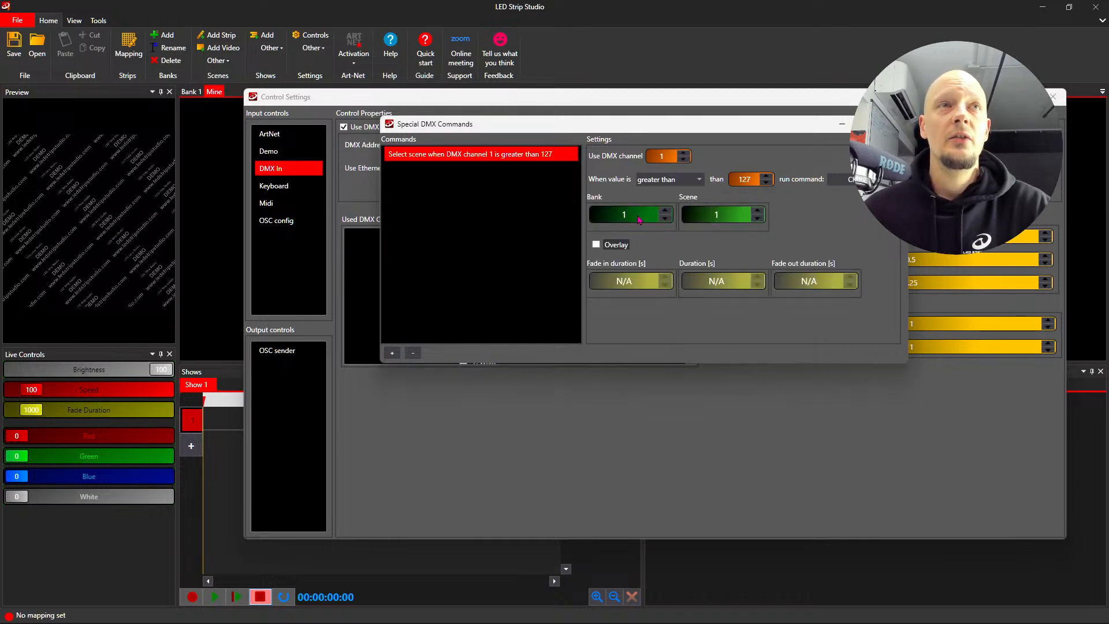
- Set the special command's target to bank 2, scene 4, and turn off DMX input
{"action": "left_click", "coordinate": [666, 211]}
{"action": "left_click", "coordinate": [757, 211]}
{"action": "left_click", "coordinate": [757, 211]}
{"action": "left_click", "coordinate": [757, 211]}
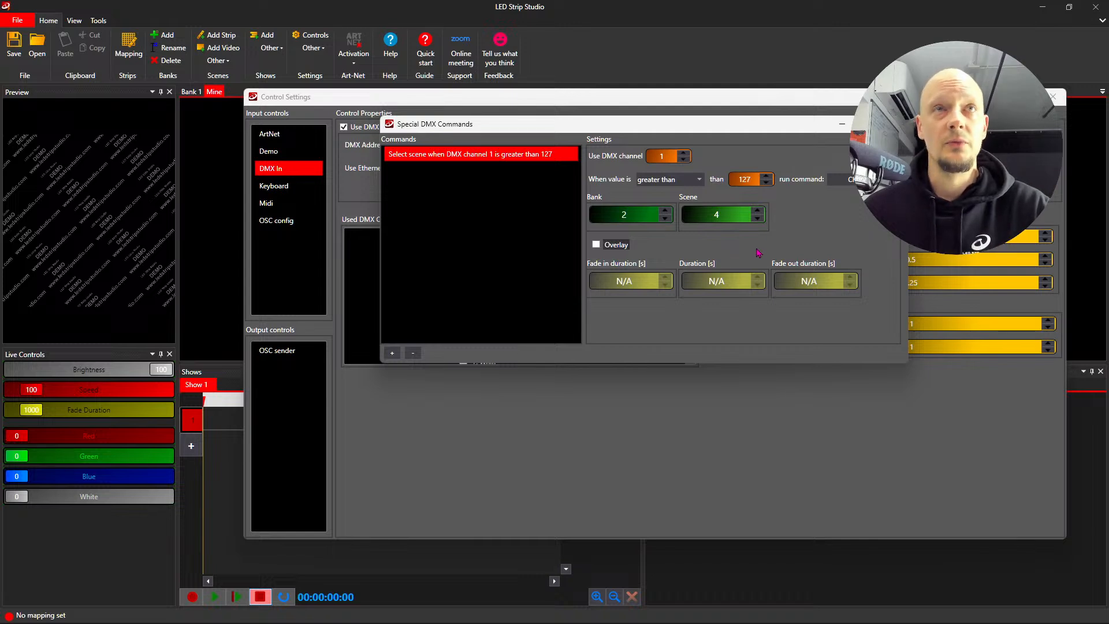
{"action": "left_click", "coordinate": [894, 124]}
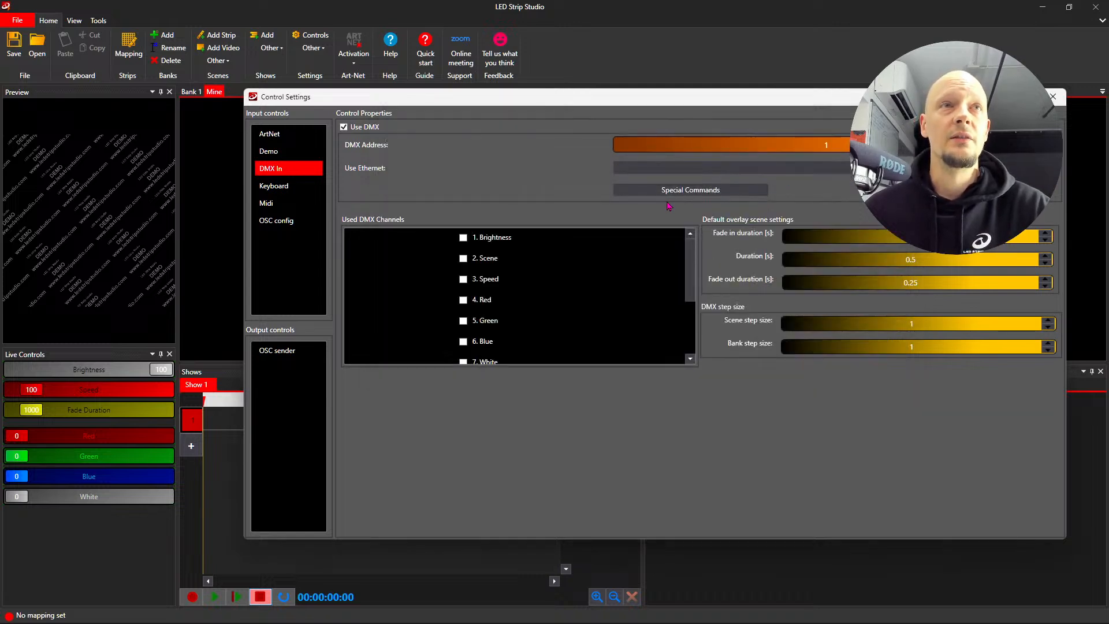
{"action": "left_click", "coordinate": [344, 127]}
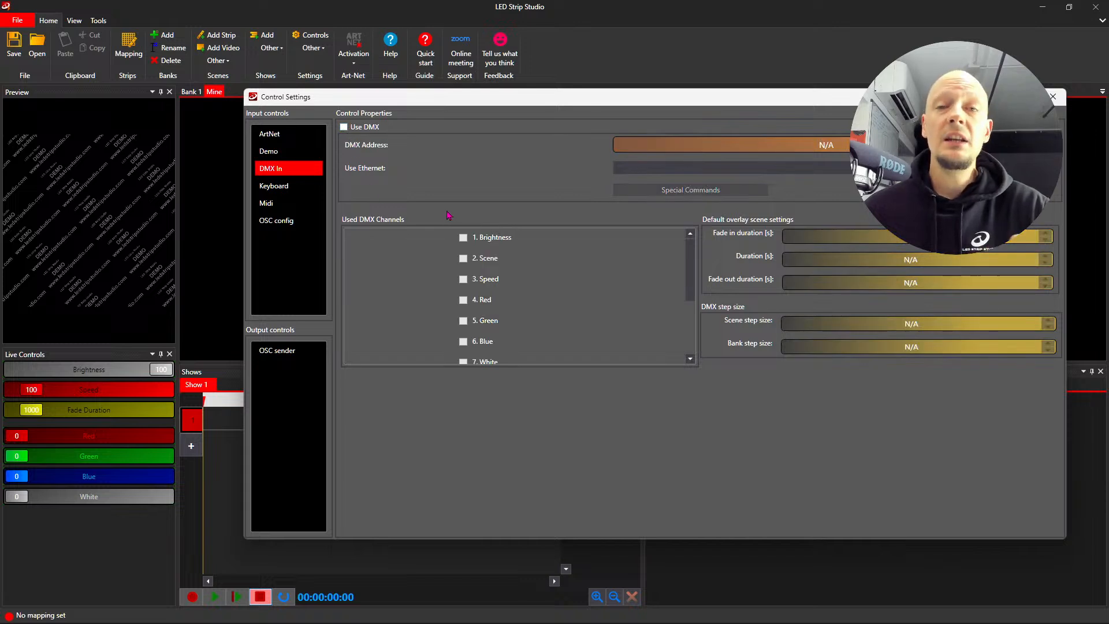
- Review the MIDI input settings and the devices available for selection
{"action": "left_click", "coordinate": [271, 203]}
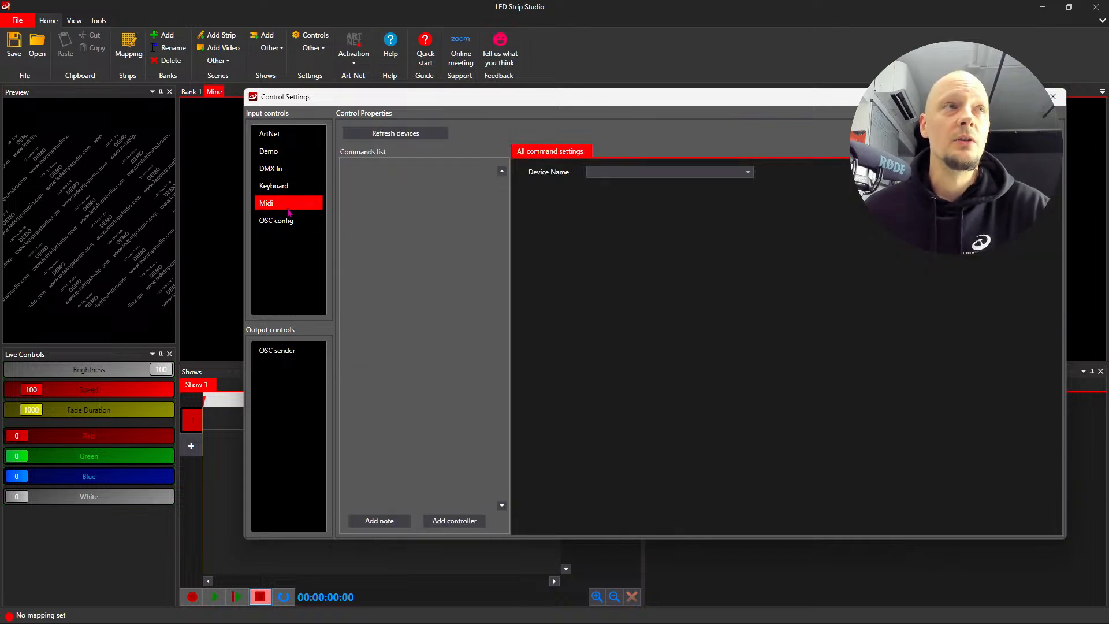
{"action": "left_click", "coordinate": [637, 175]}
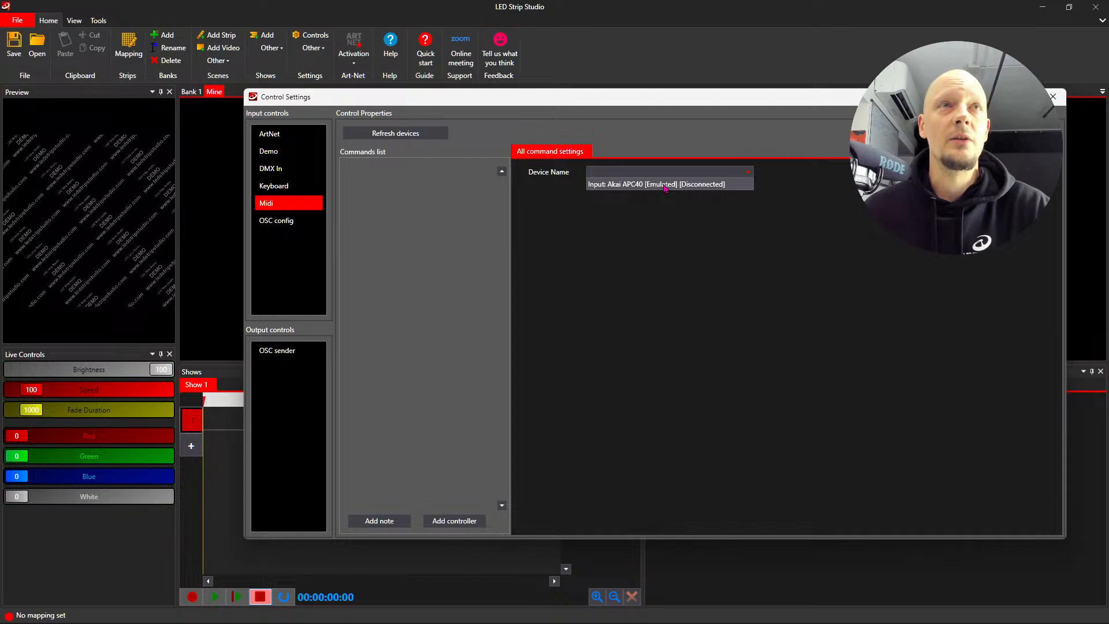
{"action": "left_click", "coordinate": [681, 215]}
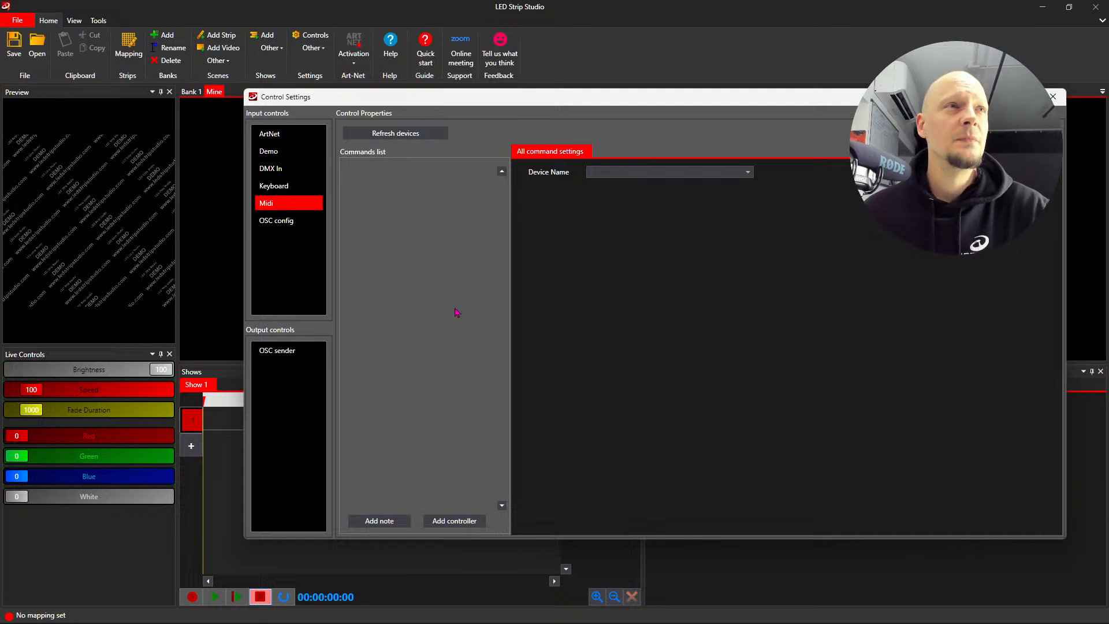
- Add a keyboard input control and assign the letter L as its hotkey
{"action": "left_click", "coordinate": [292, 188]}
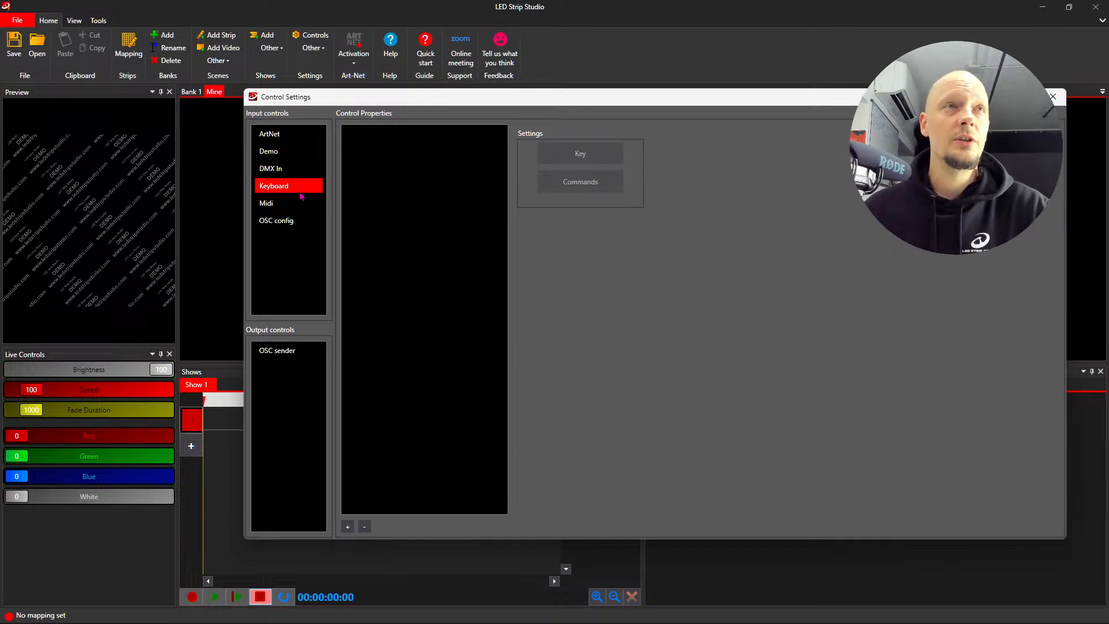
{"action": "left_click", "coordinate": [347, 526]}
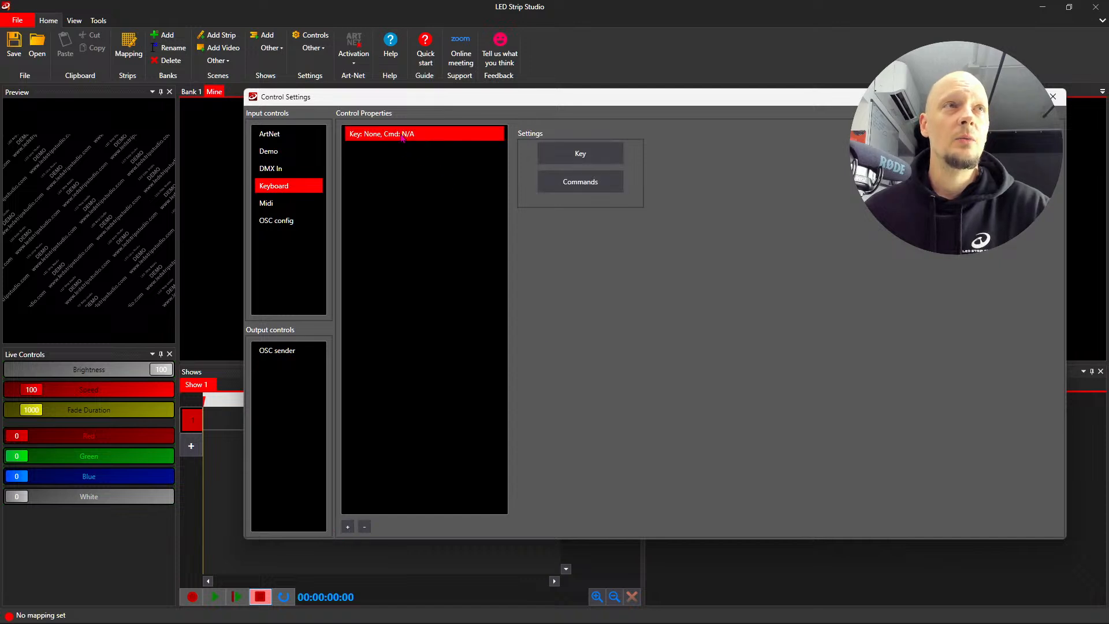
{"action": "left_click", "coordinate": [601, 153]}
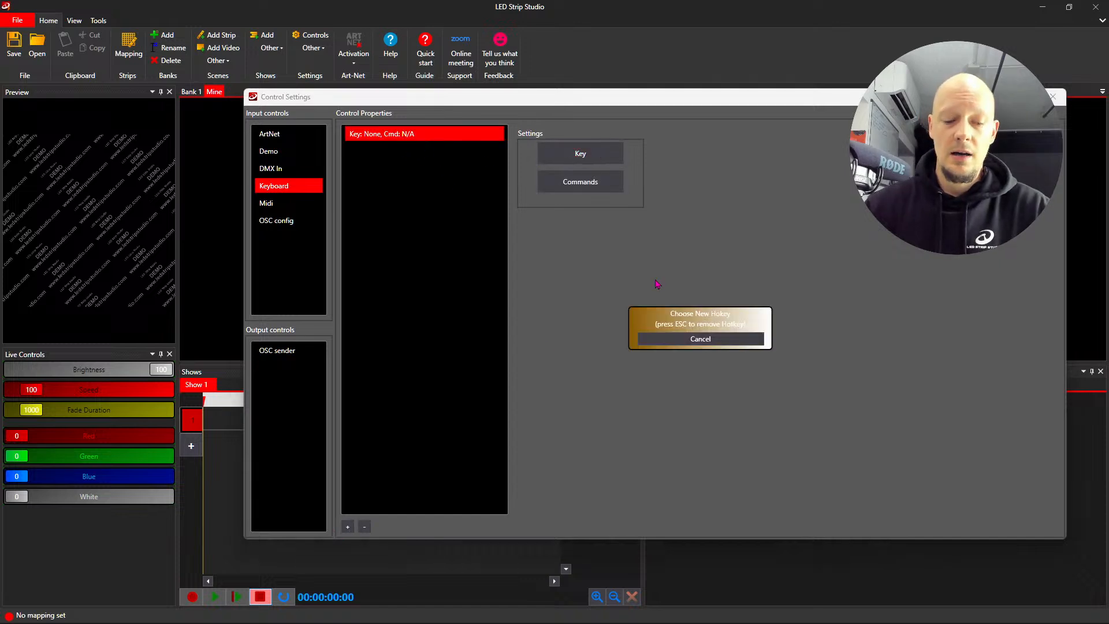
{"action": "key", "text": "l"}
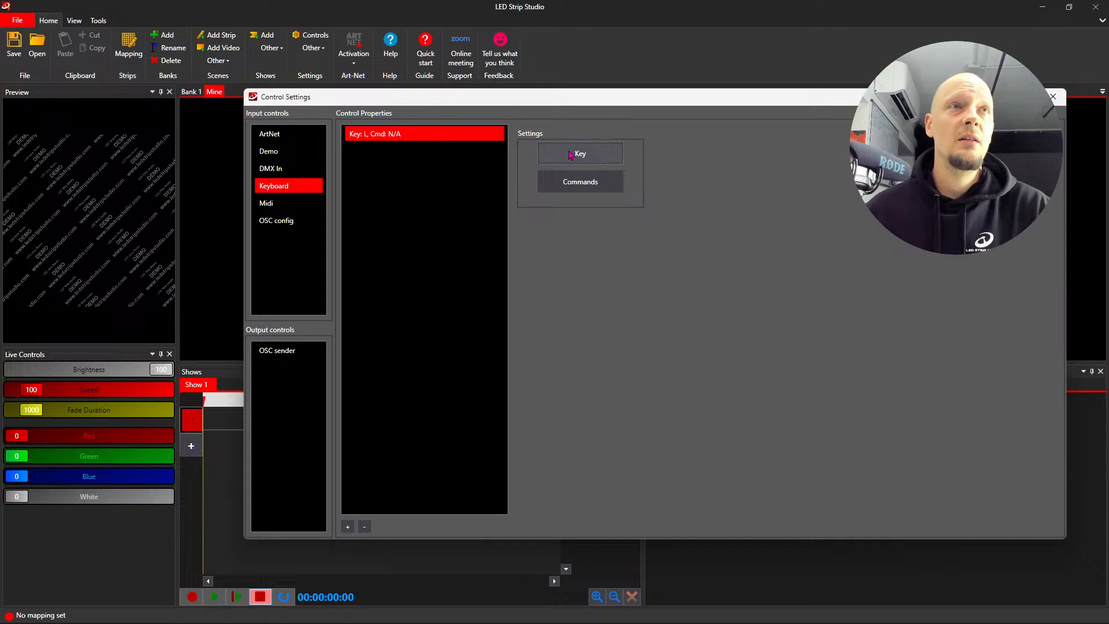
{"action": "left_click", "coordinate": [600, 154]}
{"action": "key", "text": "l"}
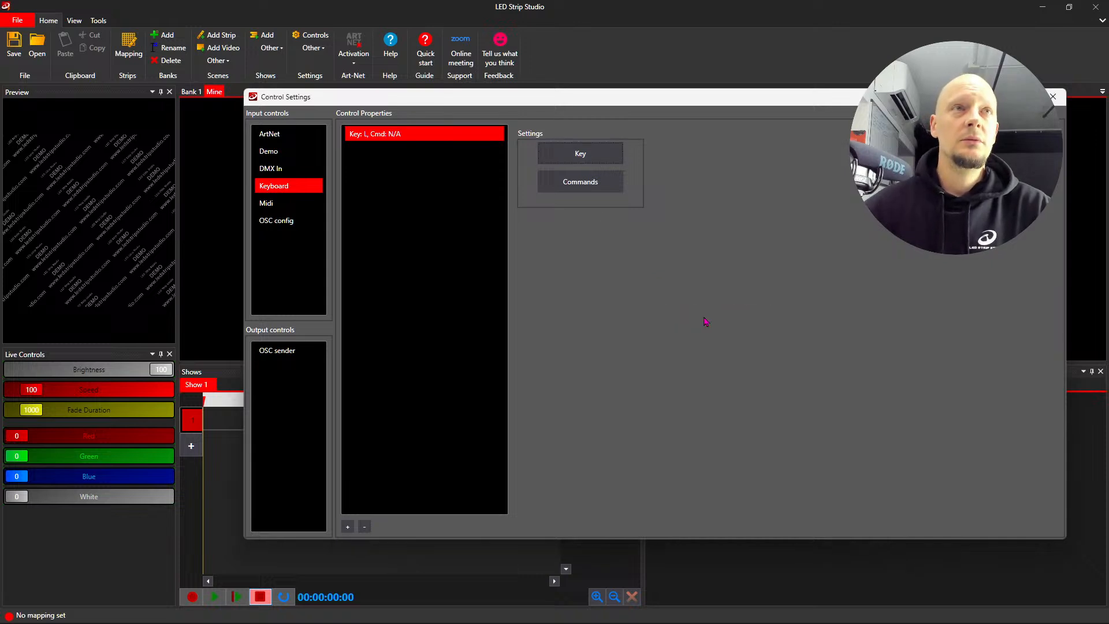
- Give the L hotkey a Select scene command for bank 2, scene 1, and close the control settings
{"action": "left_click", "coordinate": [612, 181]}
{"action": "left_click_drag", "start_coordinate": [281, 132], "coordinate": [676, 184]}
{"action": "left_click", "coordinate": [540, 341]}
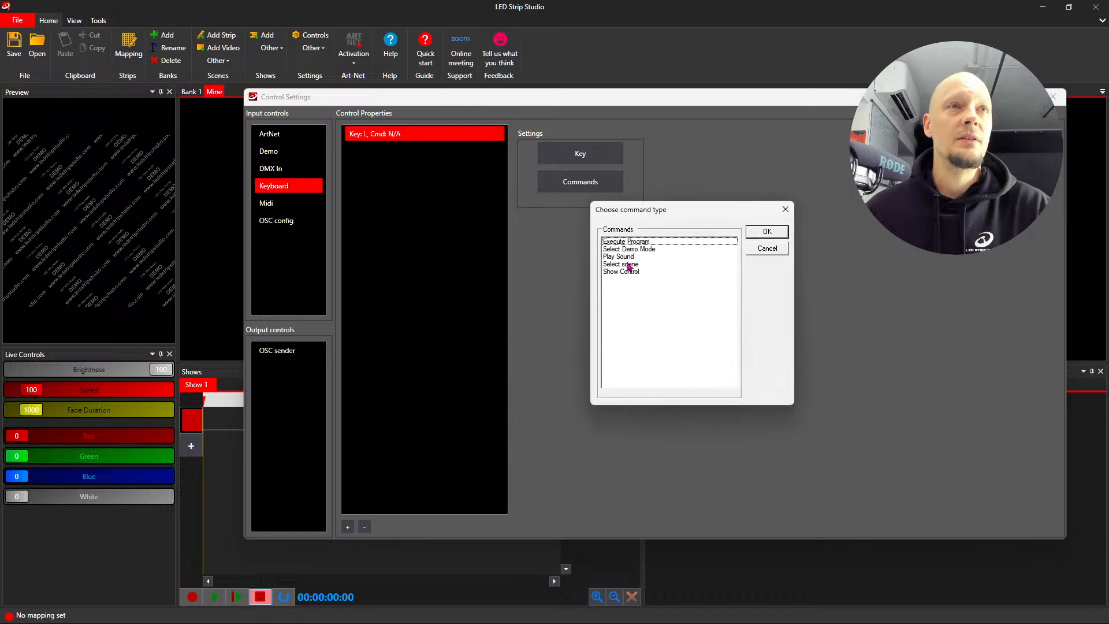
{"action": "left_click", "coordinate": [631, 265]}
{"action": "left_click", "coordinate": [768, 234]}
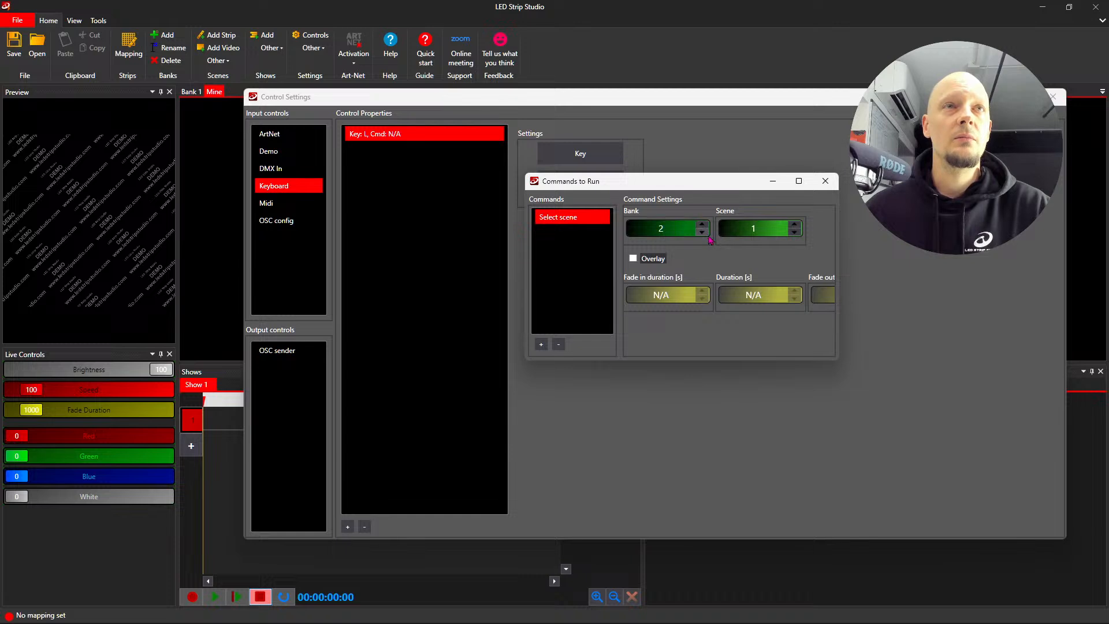
{"action": "left_click", "coordinate": [825, 181]}
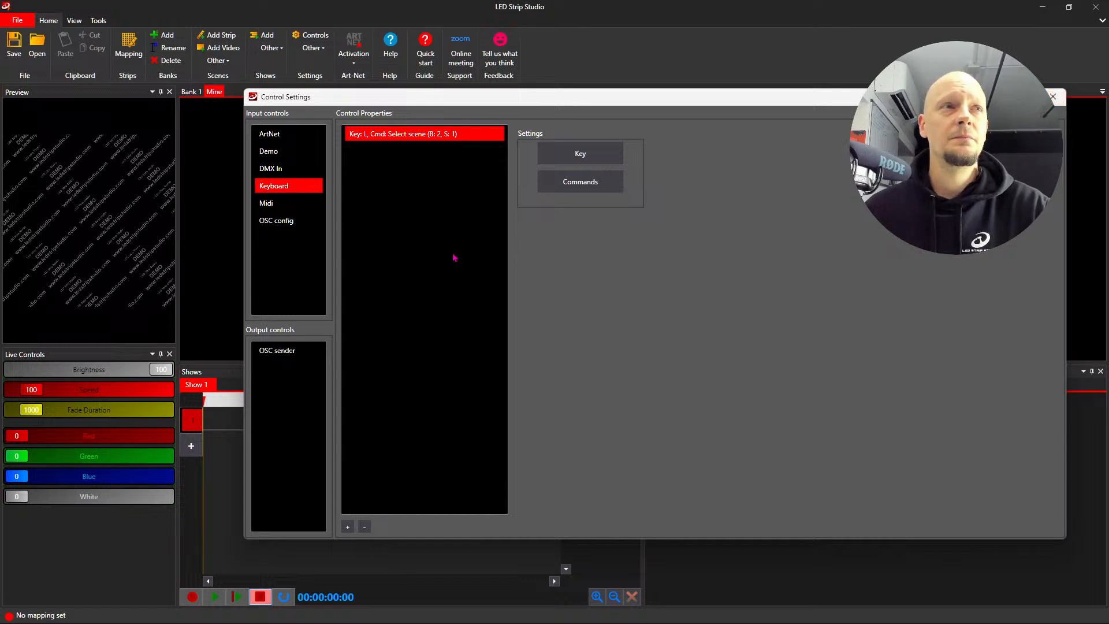
{"action": "left_click", "coordinate": [1053, 101]}
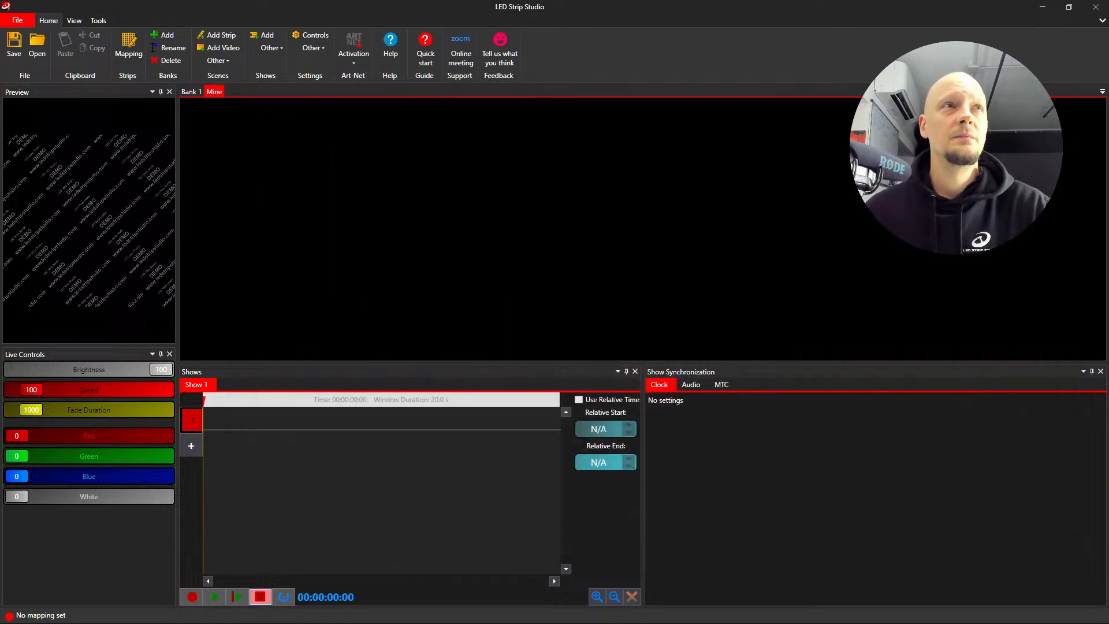
- Look through the workspace settings without changing them, and select Scene 1 in Bank 1
{"action": "left_click", "coordinate": [318, 48]}
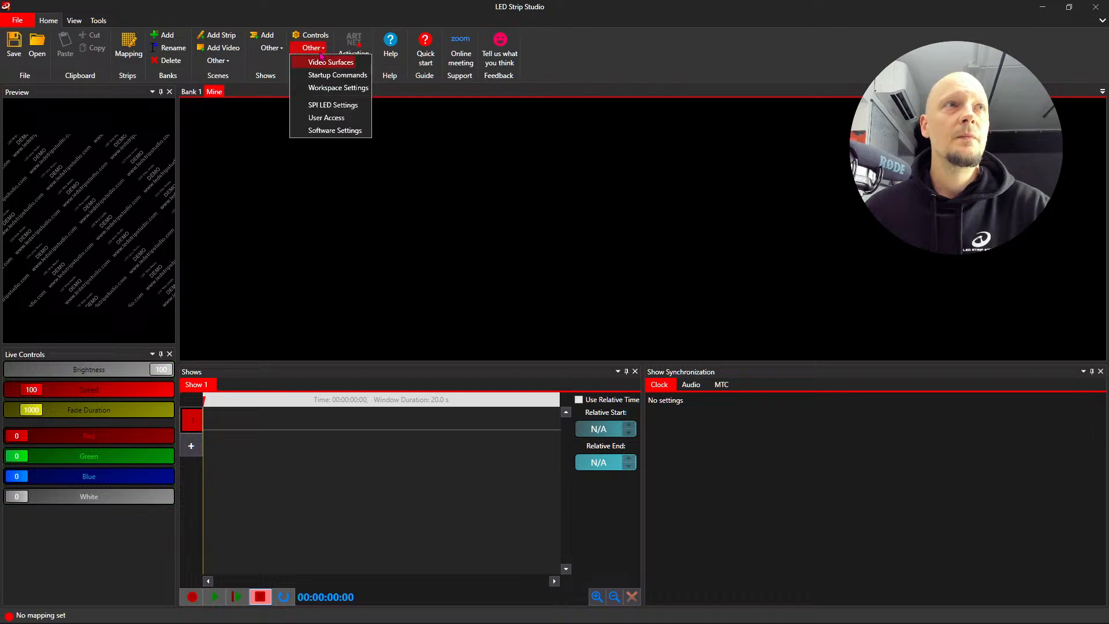
{"action": "left_click", "coordinate": [338, 88]}
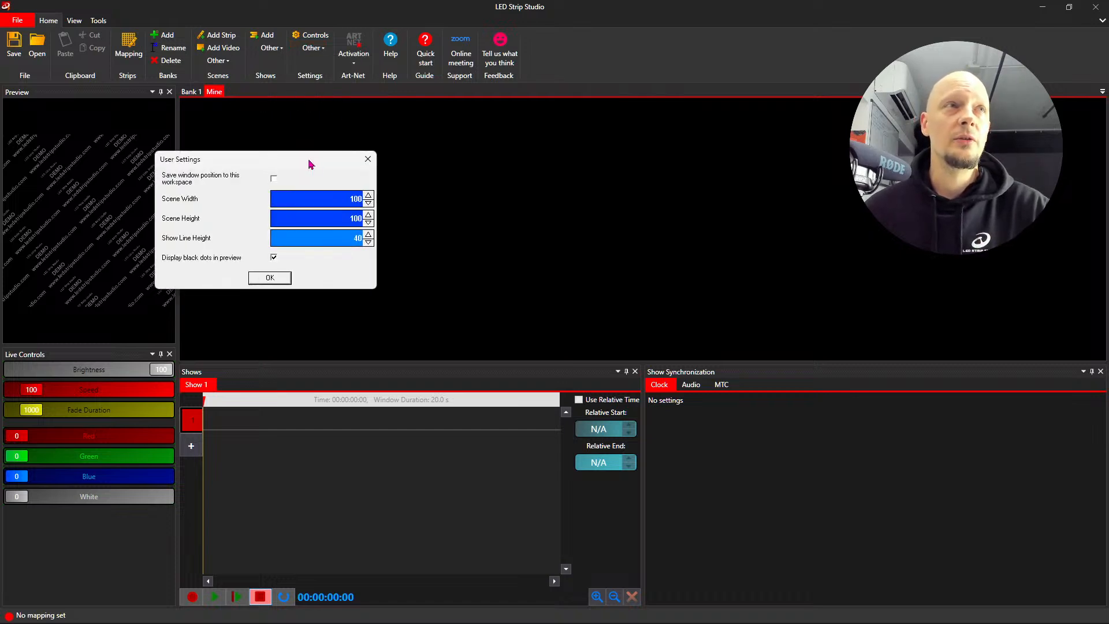
{"action": "left_click_drag", "start_coordinate": [314, 165], "coordinate": [575, 149]}
{"action": "left_click", "coordinate": [632, 139]}
{"action": "left_click", "coordinate": [193, 92]}
{"action": "left_click", "coordinate": [223, 131]}
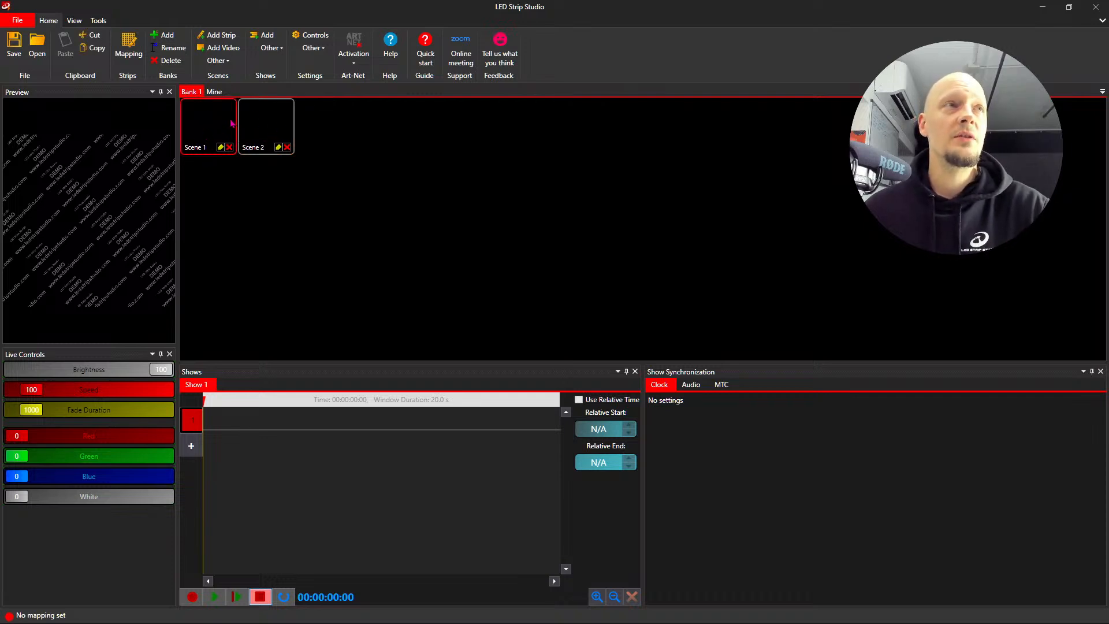
- Set the workspace's scene width and scene height to 200 each
{"action": "left_click", "coordinate": [312, 48]}
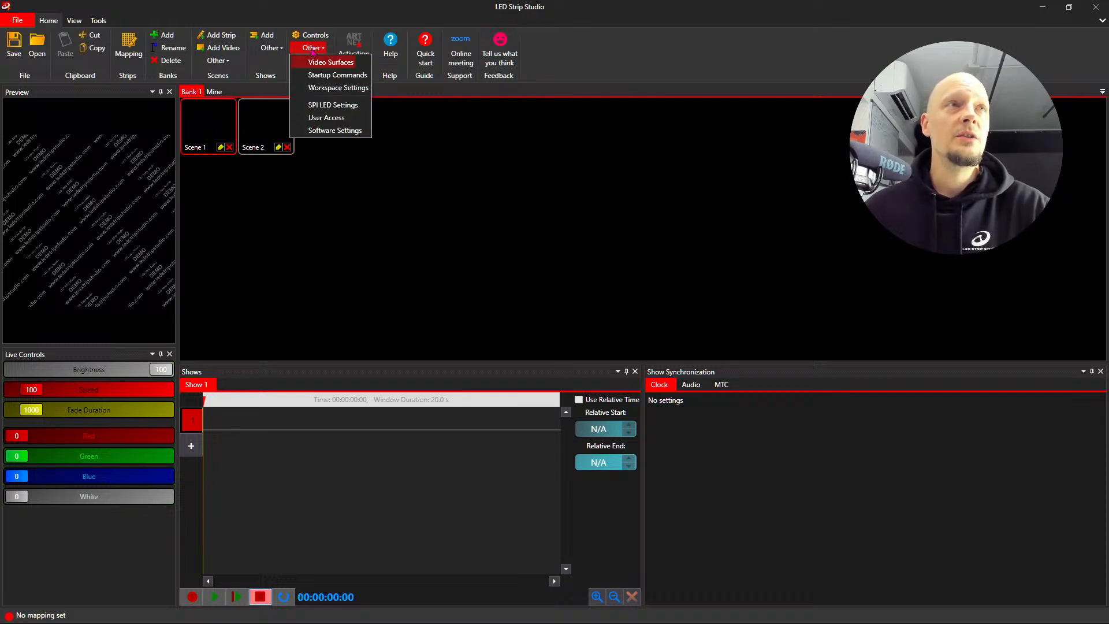
{"action": "left_click", "coordinate": [339, 88]}
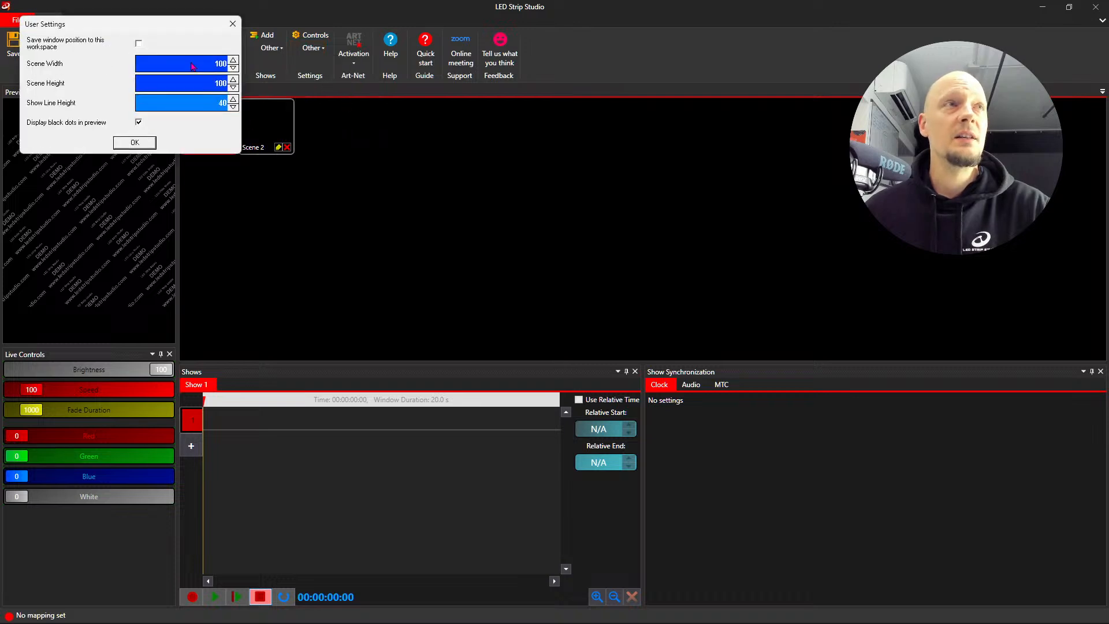
{"action": "left_click", "coordinate": [701, 163]}
{"action": "type", "text": "200"}
{"action": "left_click", "coordinate": [725, 184]}
{"action": "left_click", "coordinate": [712, 180]}
{"action": "type", "text": "200"}
{"action": "key", "text": "Return"}
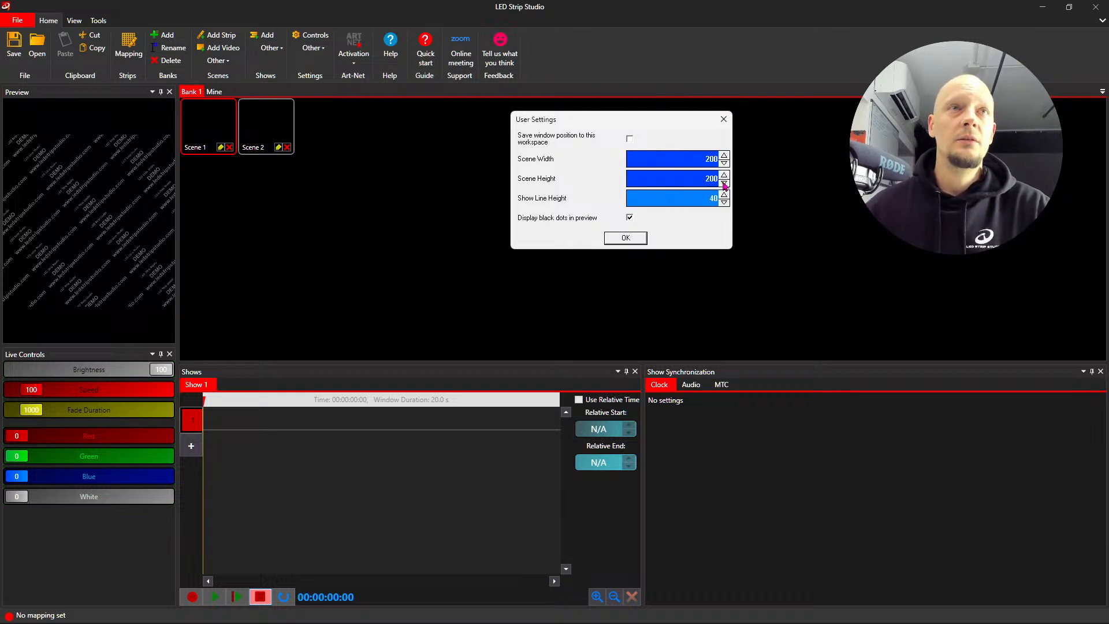
{"action": "left_click", "coordinate": [642, 242]}
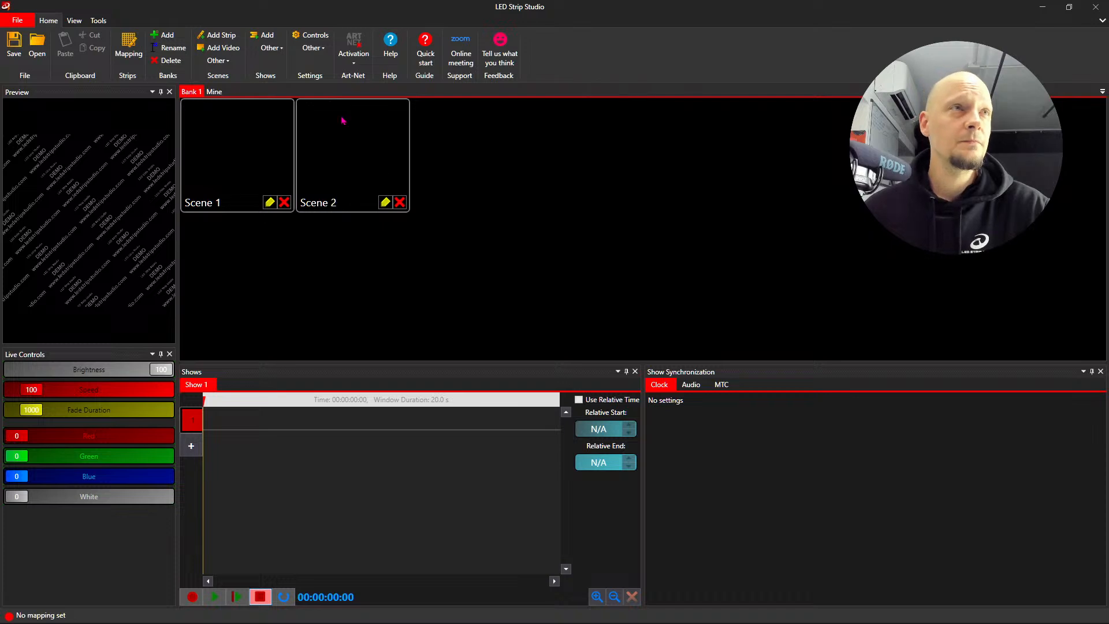
{"action": "left_click", "coordinate": [317, 51]}
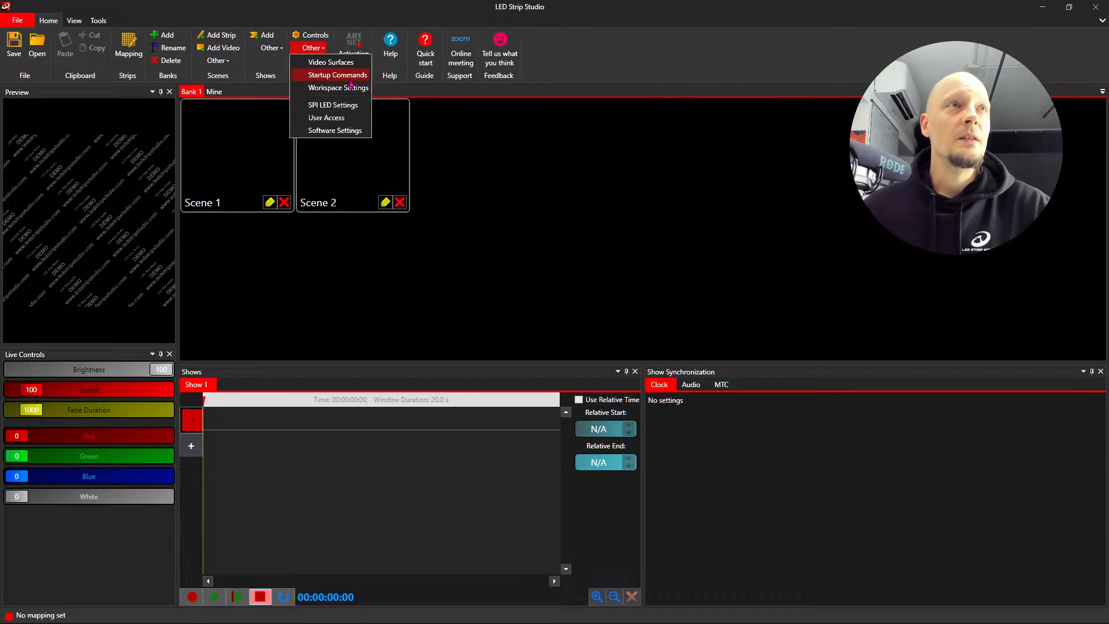
{"action": "left_click", "coordinate": [363, 19]}
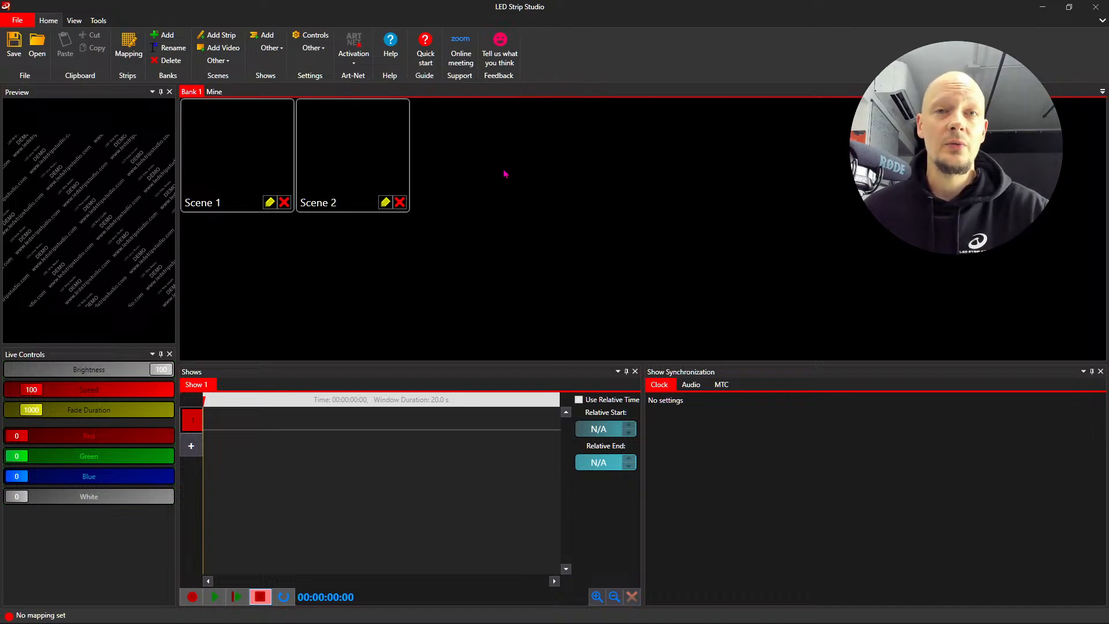
- Open the help manual, look at its keyword search and table of contents, and close it
{"action": "left_click", "coordinate": [391, 47]}
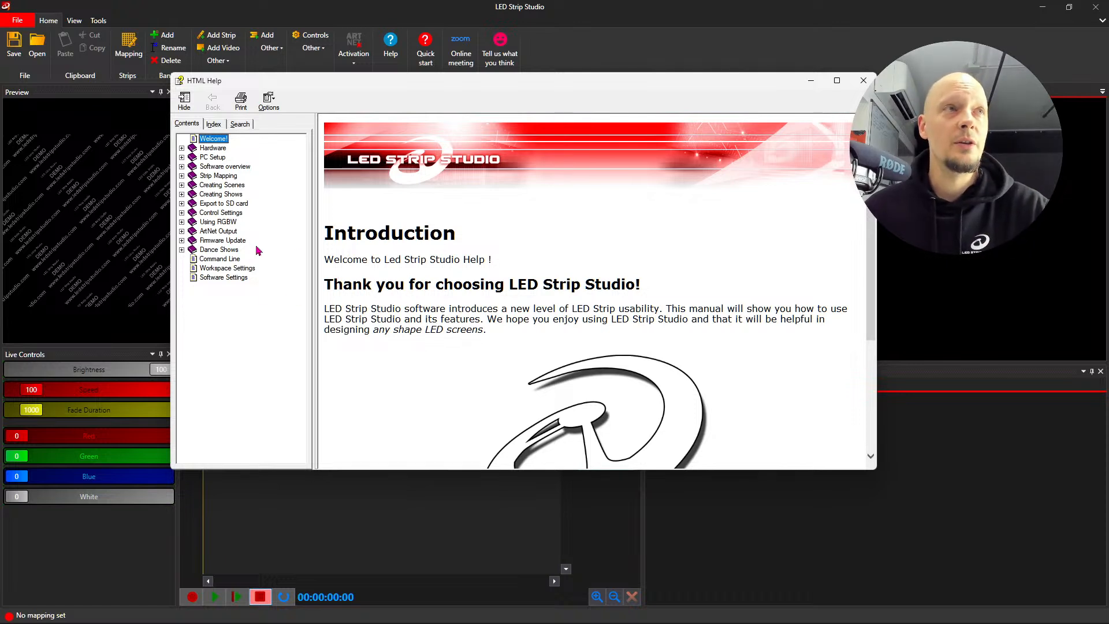
{"action": "left_click", "coordinate": [238, 125]}
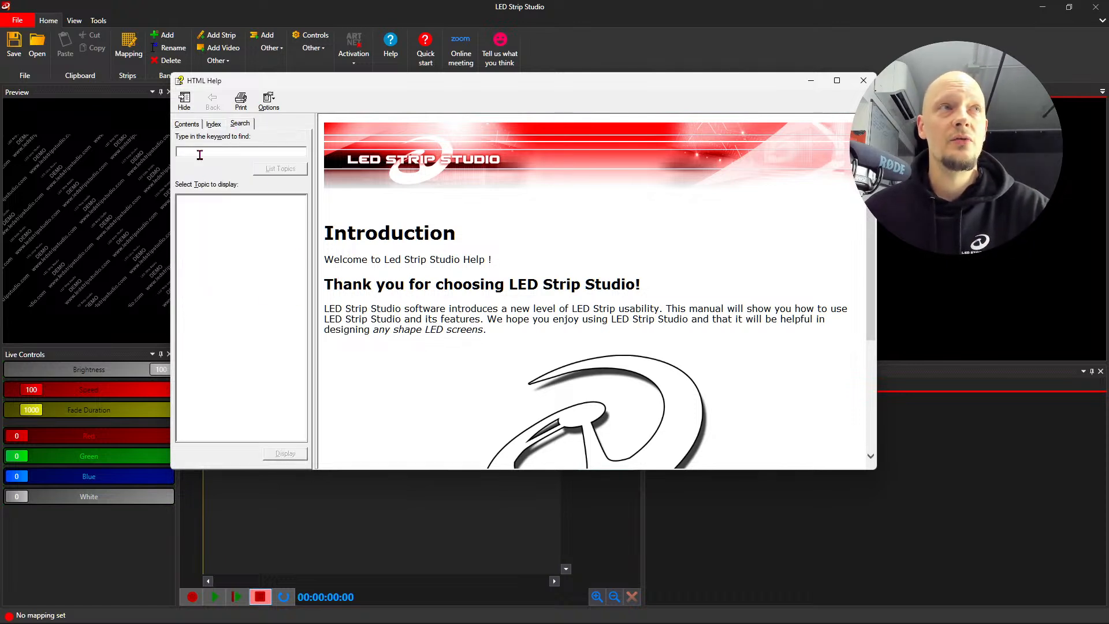
{"action": "left_click", "coordinate": [194, 125]}
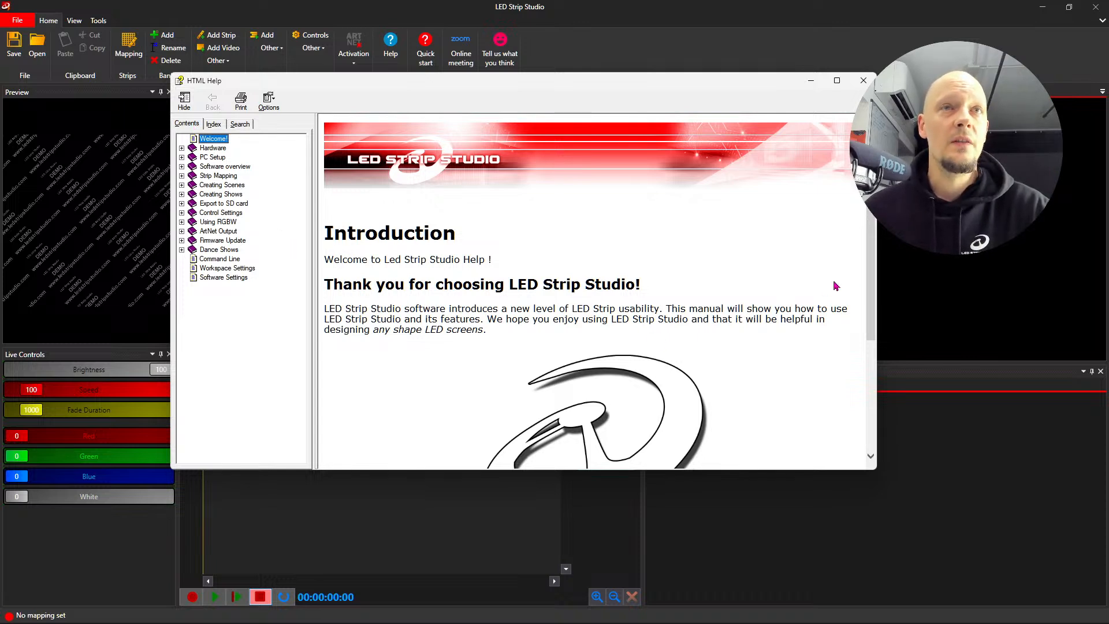
{"action": "left_click_drag", "start_coordinate": [874, 294], "coordinate": [863, 247]}
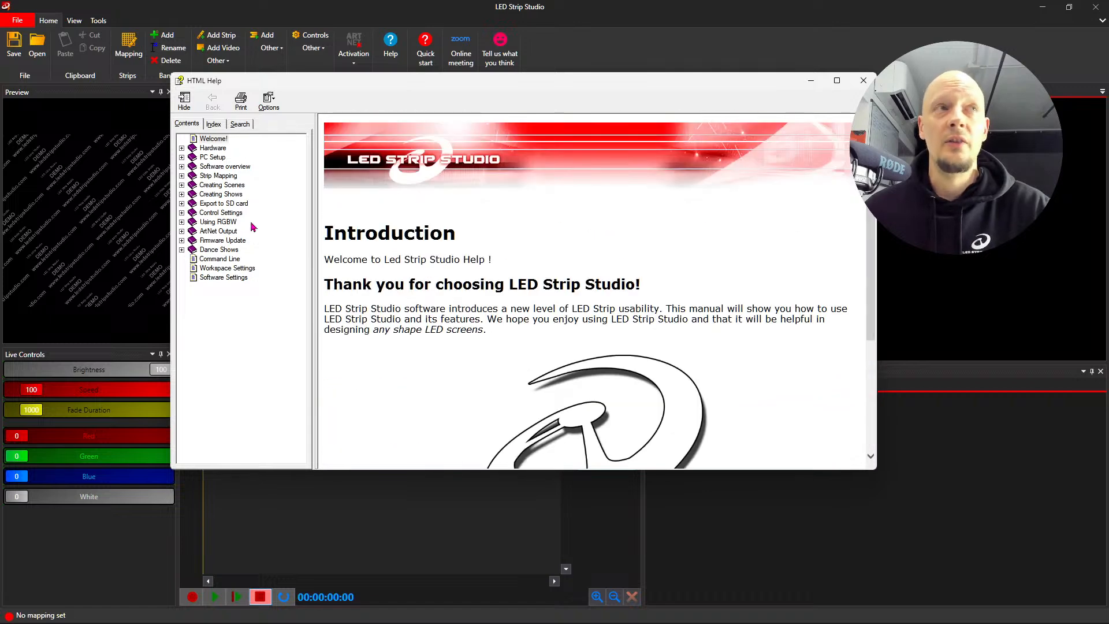
{"action": "left_click", "coordinate": [863, 81]}
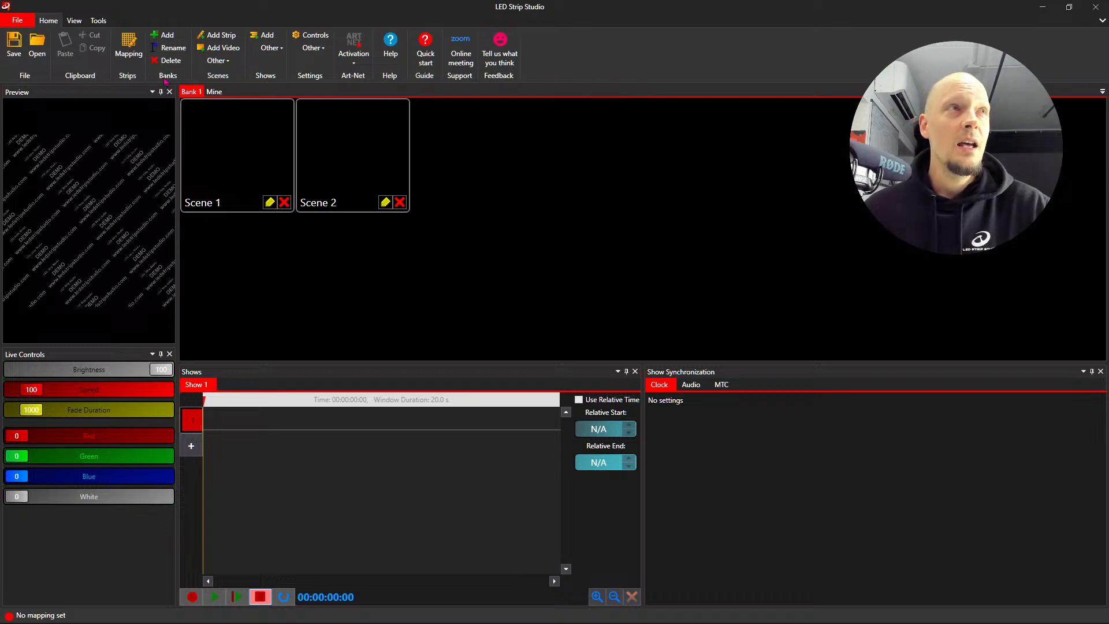
- Show the Video Preview window and close it again, and try repositioning the Show Synchronization window
{"action": "left_click", "coordinate": [74, 21]}
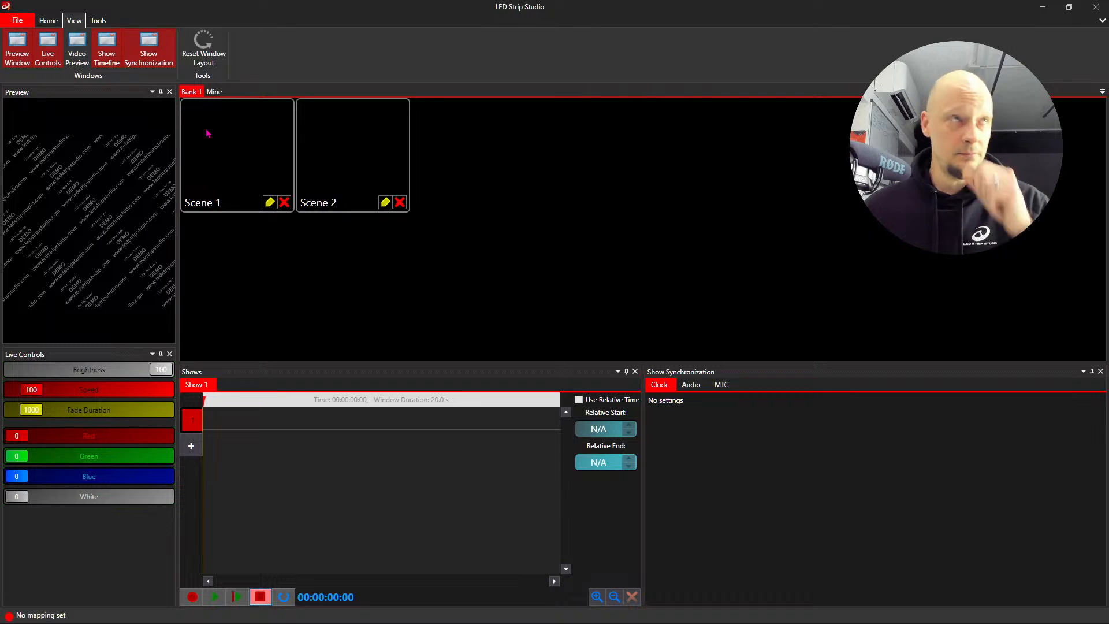
{"action": "left_click", "coordinate": [83, 63]}
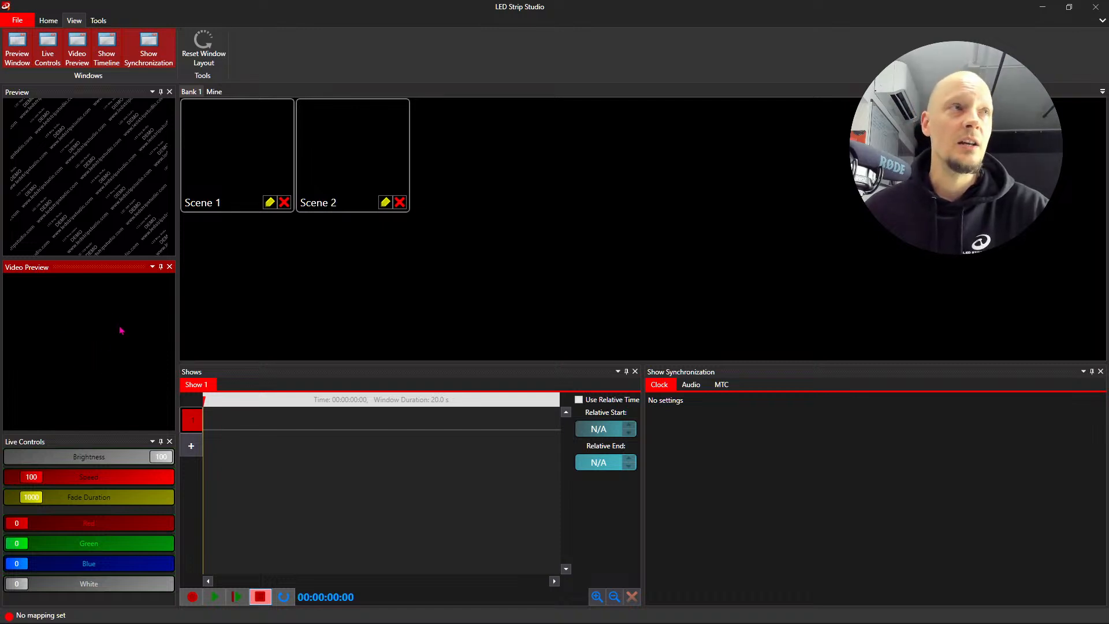
{"action": "left_click", "coordinate": [169, 266]}
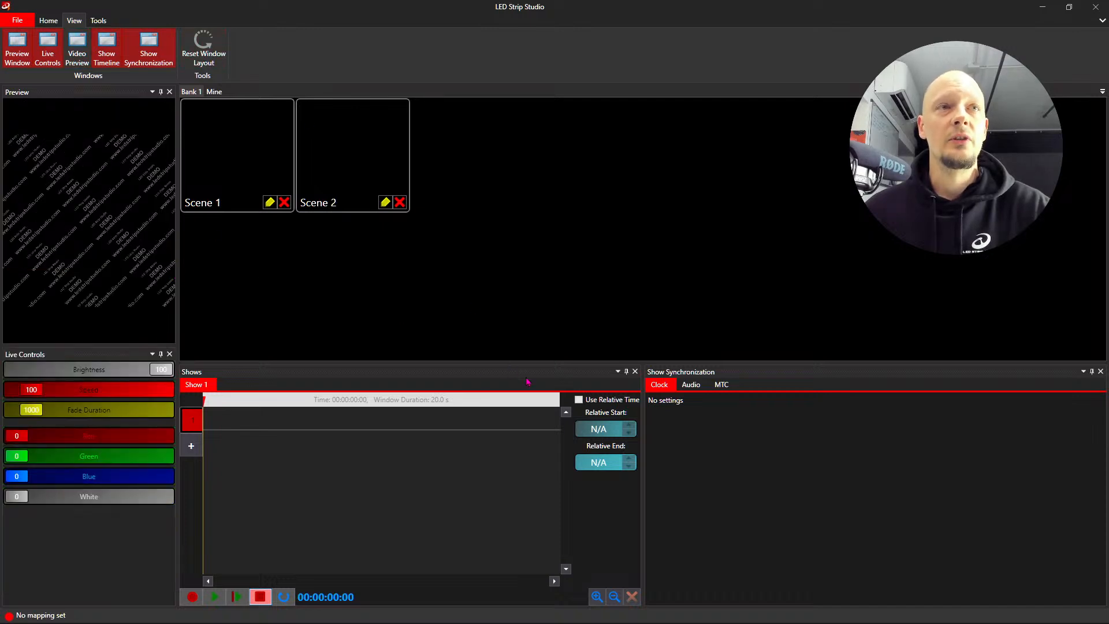
{"action": "left_click_drag", "start_coordinate": [862, 375], "coordinate": [677, 487]}
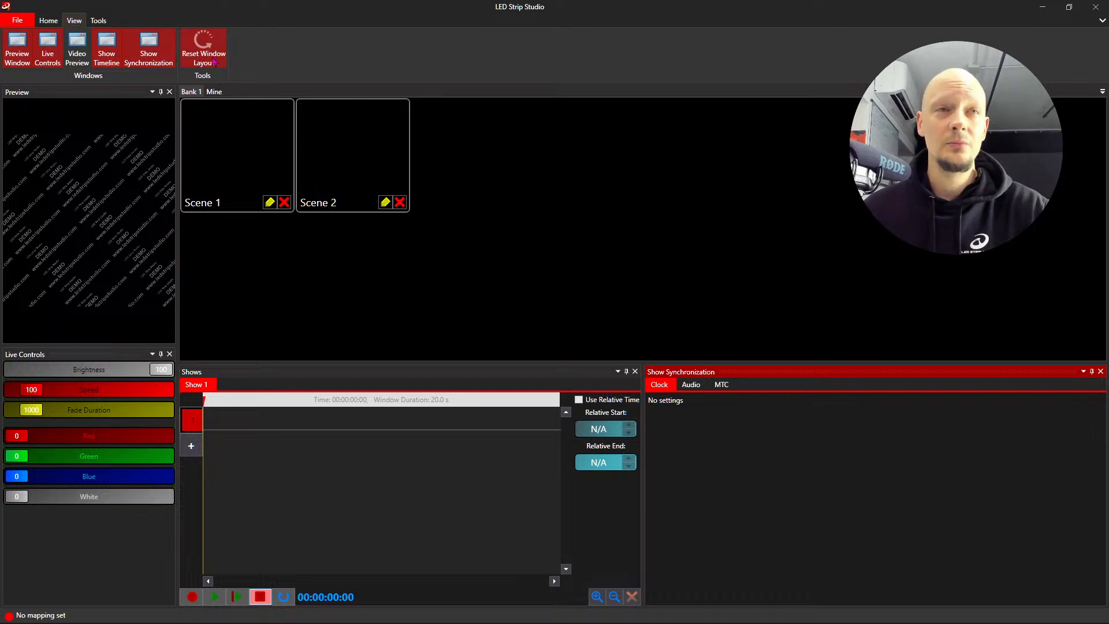
- Review the export and video rendering tools with Scene 1 of Bank 1 selected
{"action": "left_click", "coordinate": [98, 21]}
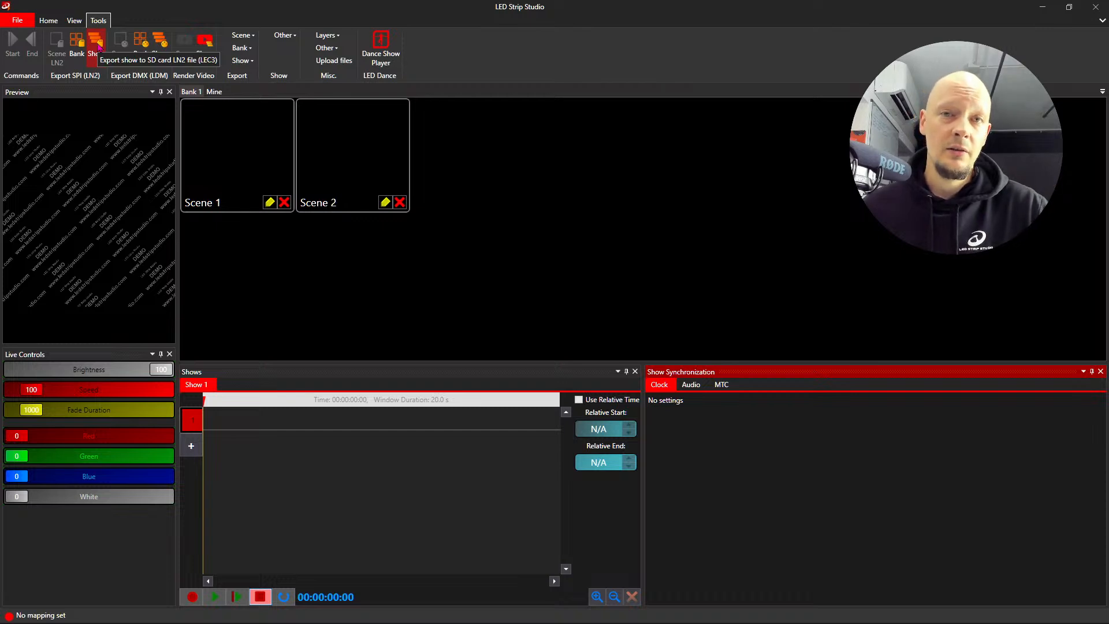
{"action": "left_click", "coordinate": [228, 165]}
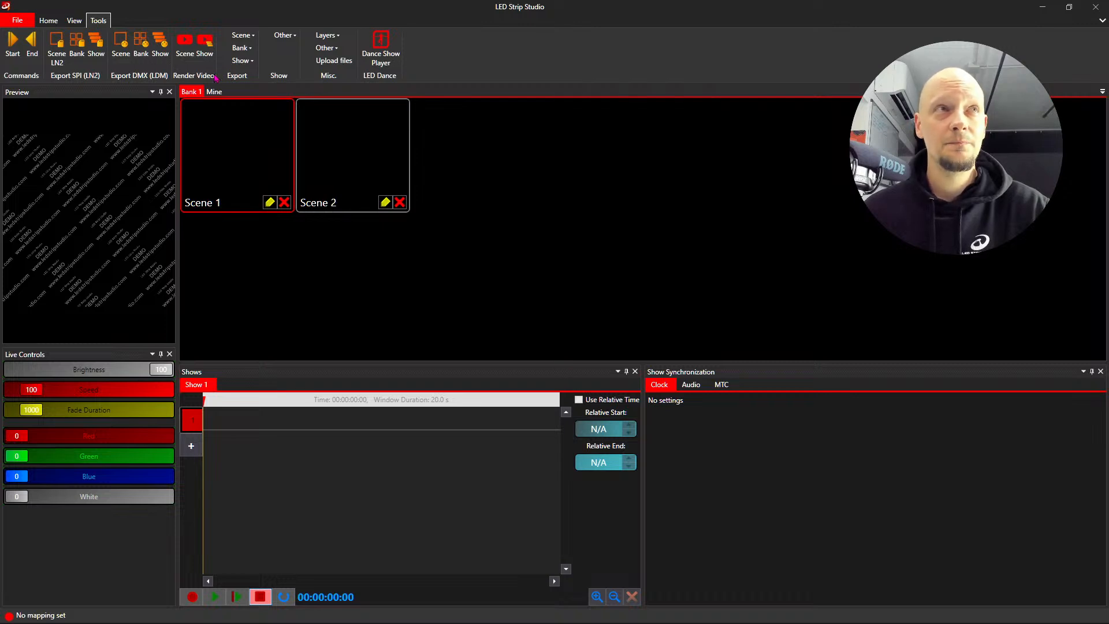
- Open the strip Mapping window and move it higher on the screen
{"action": "left_click", "coordinate": [54, 23]}
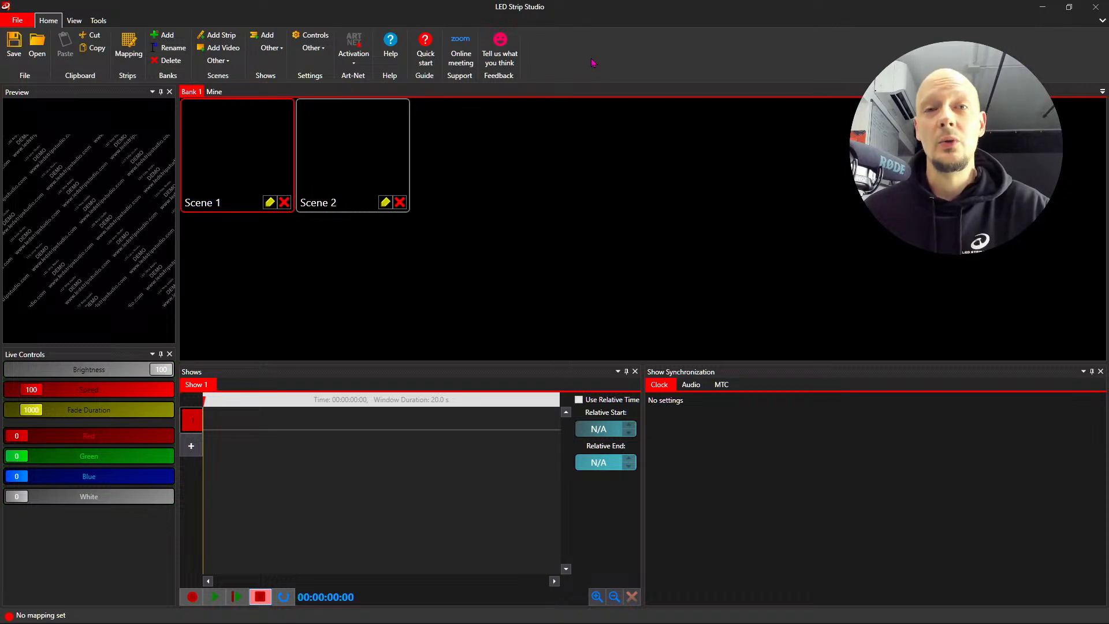
{"action": "left_click", "coordinate": [128, 47]}
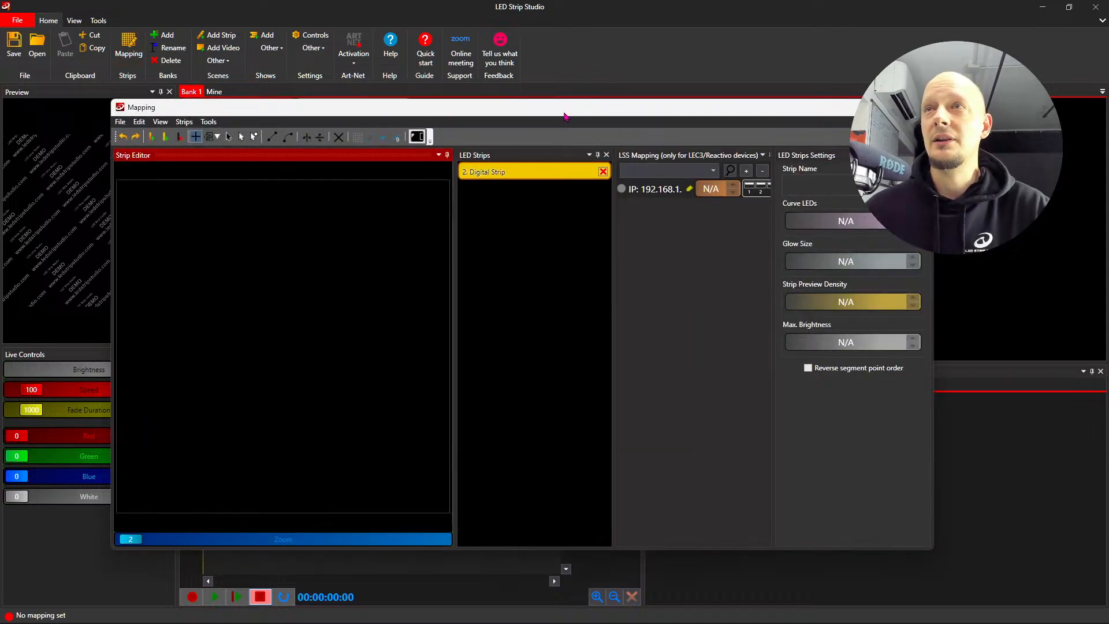
{"action": "left_click_drag", "start_coordinate": [577, 117], "coordinate": [543, 54]}
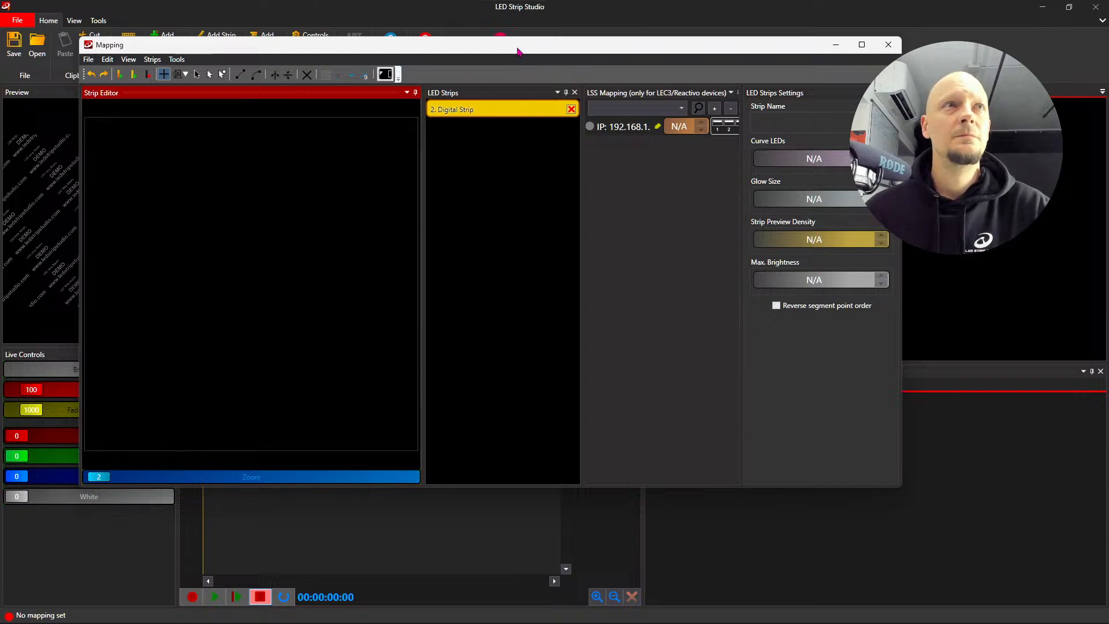
- Delete the existing digital strip from the strip list and move the Mapping window clear of the main toolbar
{"action": "left_click_drag", "start_coordinate": [518, 51], "coordinate": [512, 41]}
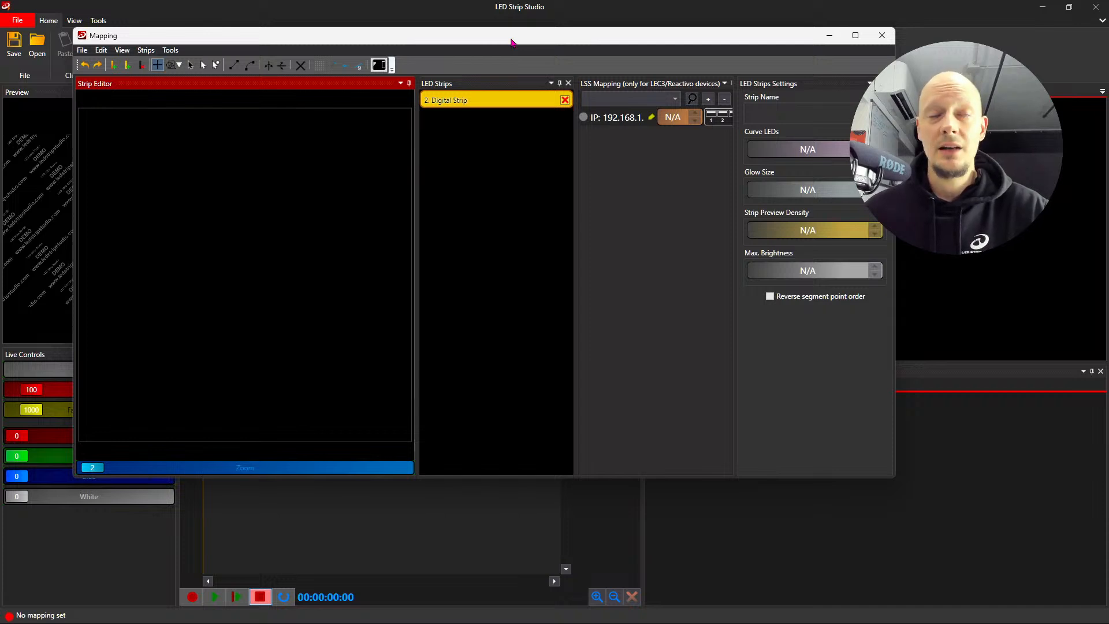
{"action": "left_click_drag", "start_coordinate": [511, 41], "coordinate": [629, 62]}
{"action": "left_click", "coordinate": [679, 121]}
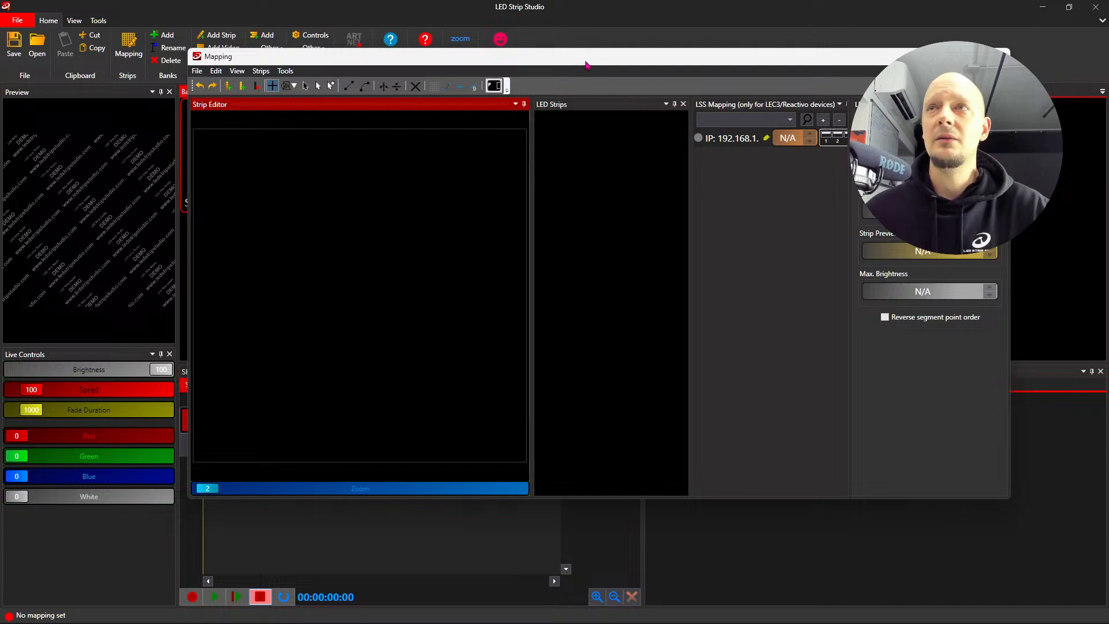
{"action": "left_click_drag", "start_coordinate": [586, 64], "coordinate": [608, 80]}
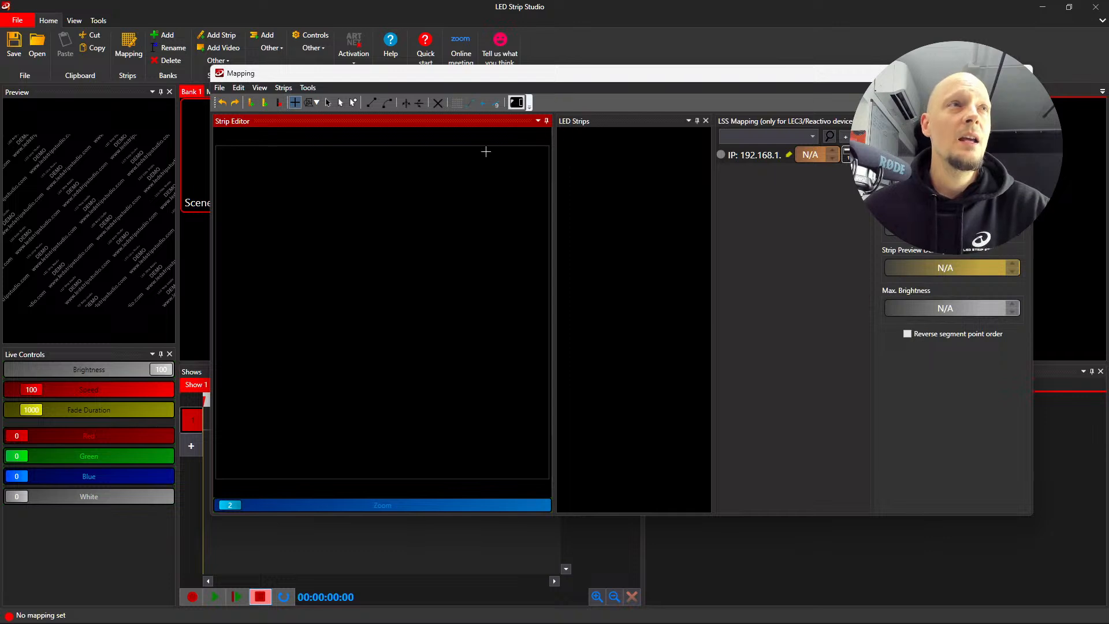
- Add a digital strip and an analog strip, delete the analog strip and select the digital one
{"action": "left_click", "coordinate": [254, 105]}
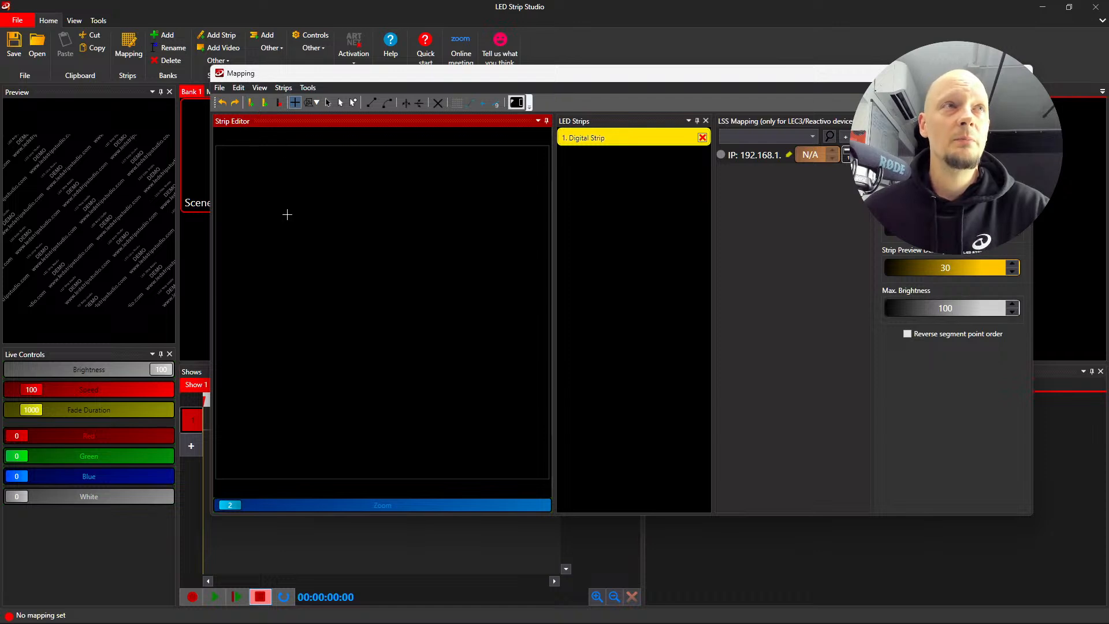
{"action": "left_click", "coordinate": [265, 106]}
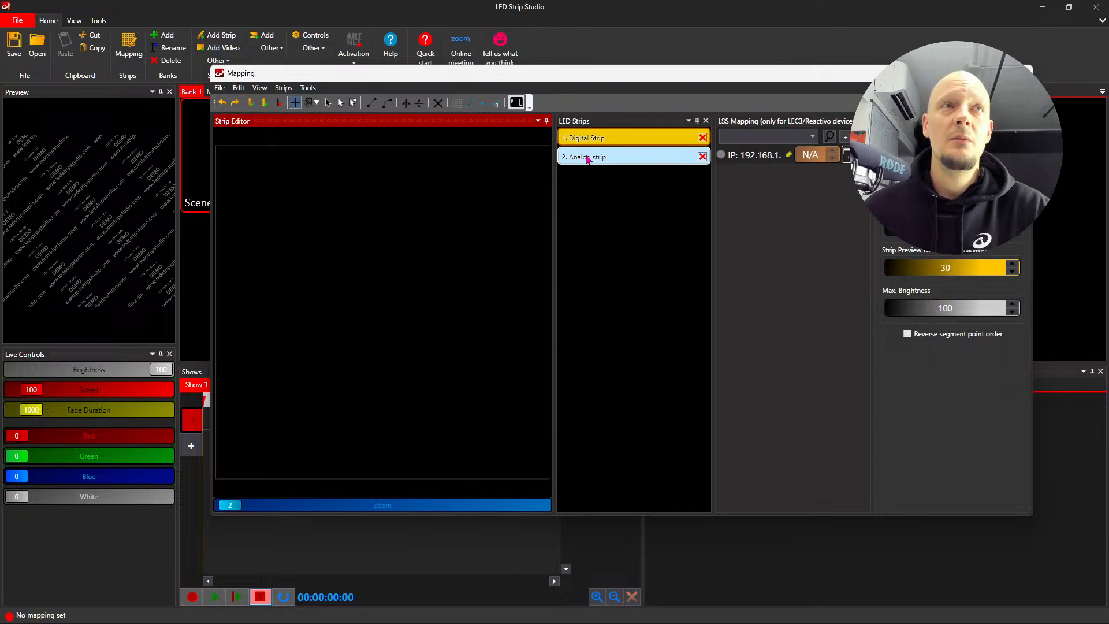
{"action": "left_click", "coordinate": [703, 157]}
{"action": "left_click", "coordinate": [614, 142]}
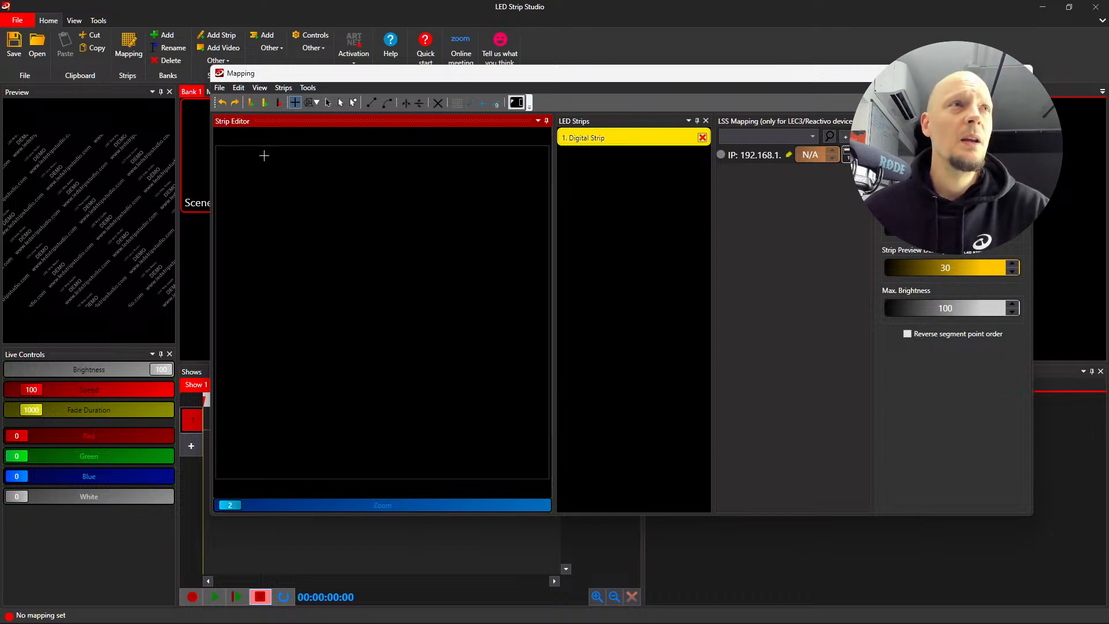
- Add more digital strips until the strip list holds ten
{"action": "left_click", "coordinate": [251, 103]}
{"action": "left_click", "coordinate": [251, 102]}
{"action": "left_click", "coordinate": [251, 102]}
{"action": "left_click", "coordinate": [251, 103]}
{"action": "left_click", "coordinate": [251, 103]}
{"action": "left_click", "coordinate": [251, 102]}
{"action": "left_click", "coordinate": [251, 103]}
{"action": "left_click", "coordinate": [251, 103]}
{"action": "left_click", "coordinate": [251, 102]}
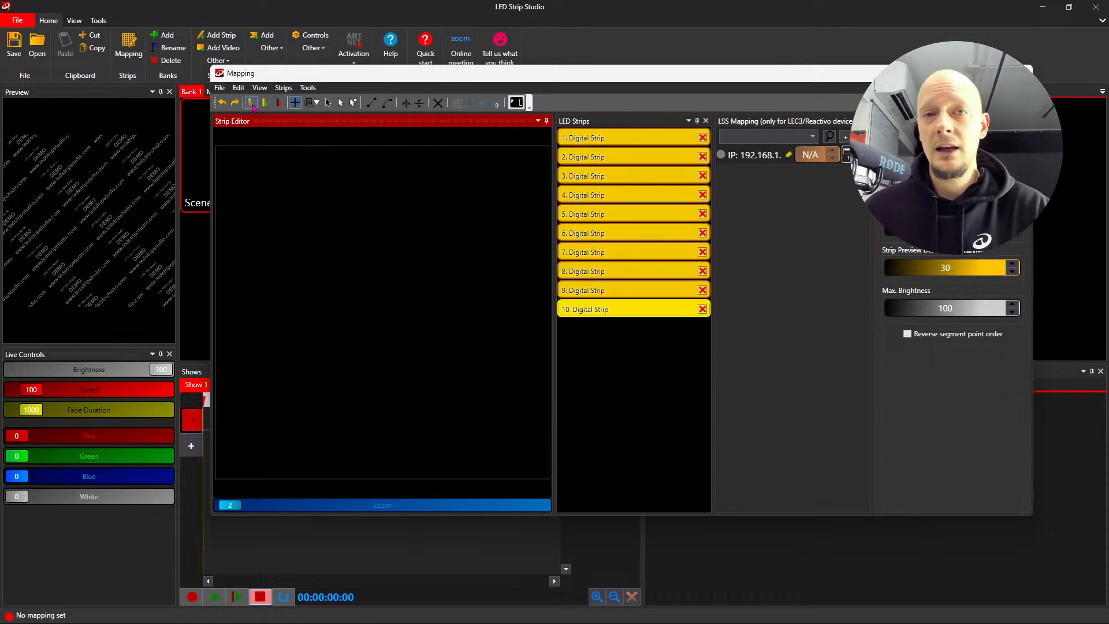
- Draw digital strip 1 as a vertical top-to-bottom segment near the canvas's left edge, undoing the first attempt and redrawing it closer to the edge
{"action": "left_click", "coordinate": [585, 137]}
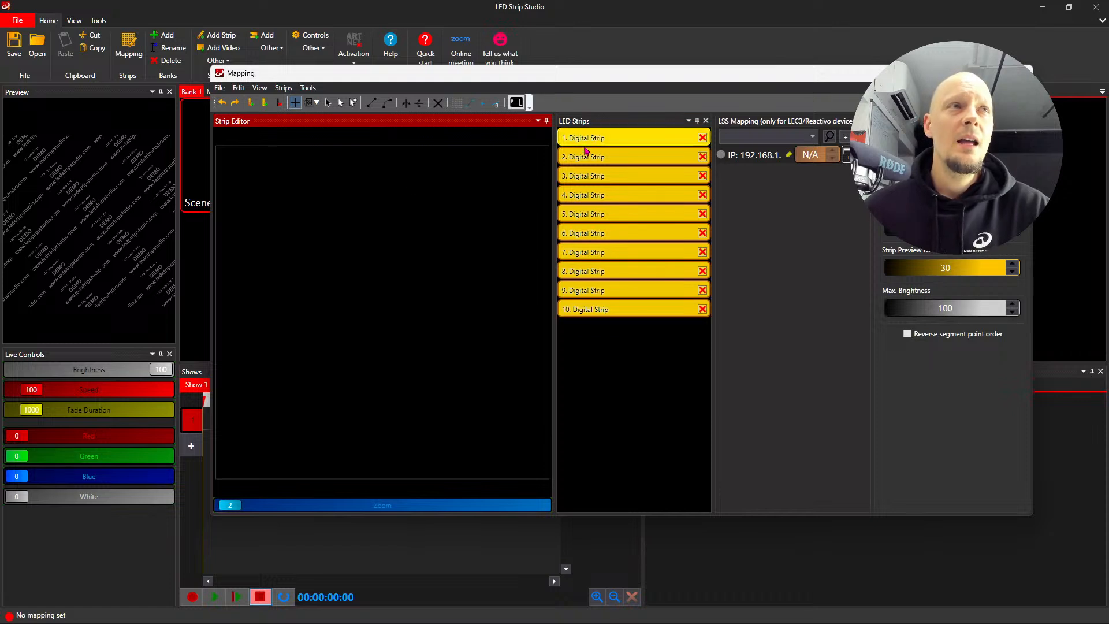
{"action": "scroll", "coordinate": [315, 245], "scroll_direction": "down", "scroll_amount": 1}
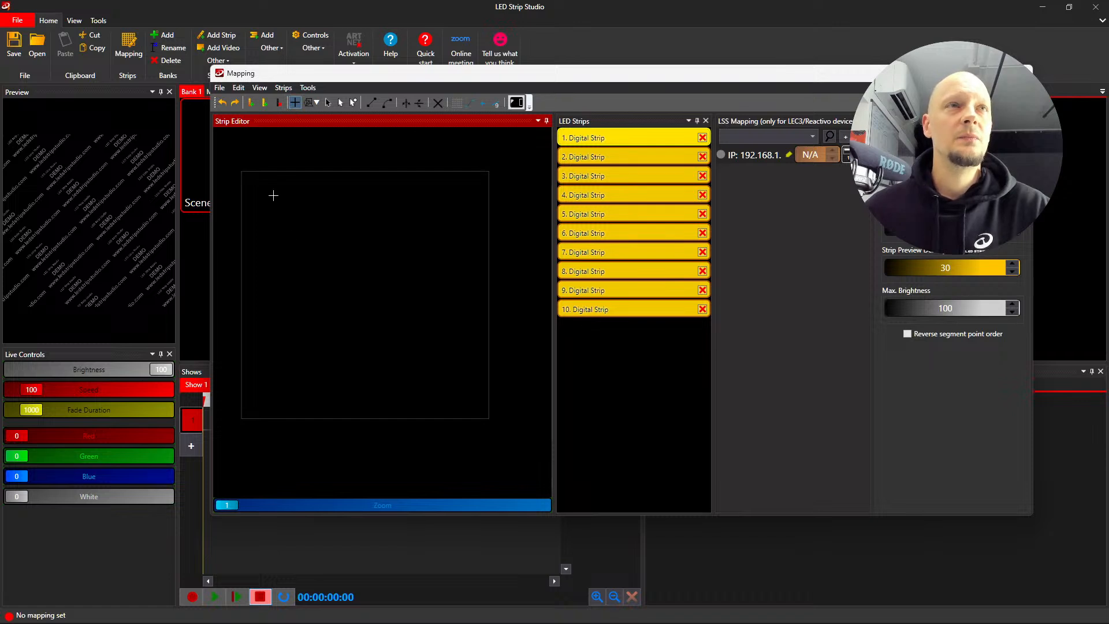
{"action": "left_click_drag", "start_coordinate": [274, 190], "coordinate": [273, 395]}
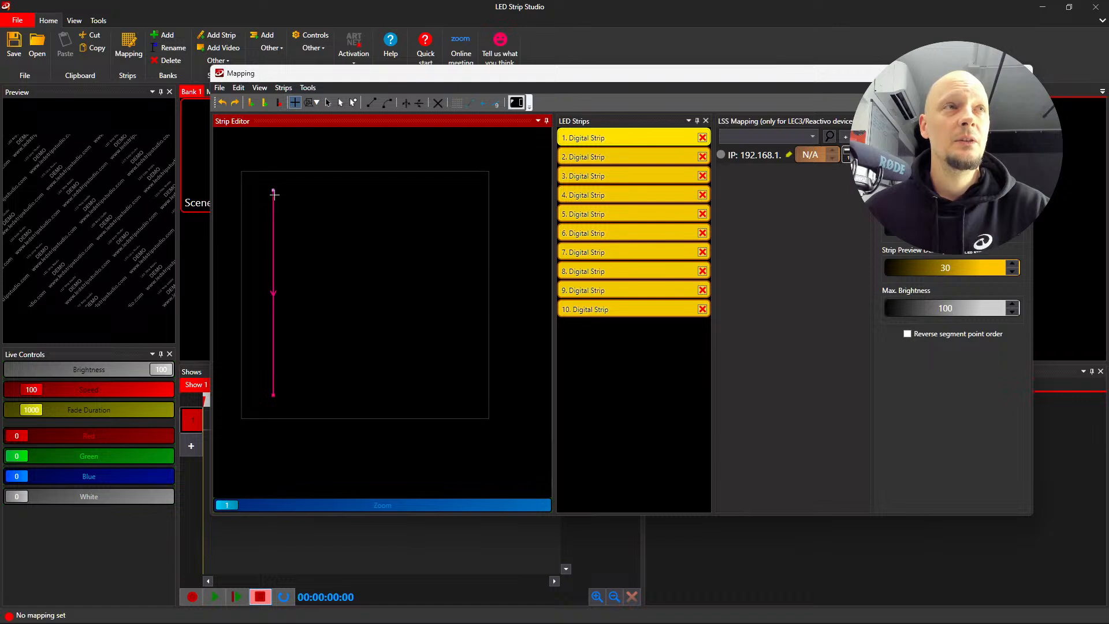
{"action": "left_click", "coordinate": [222, 103]}
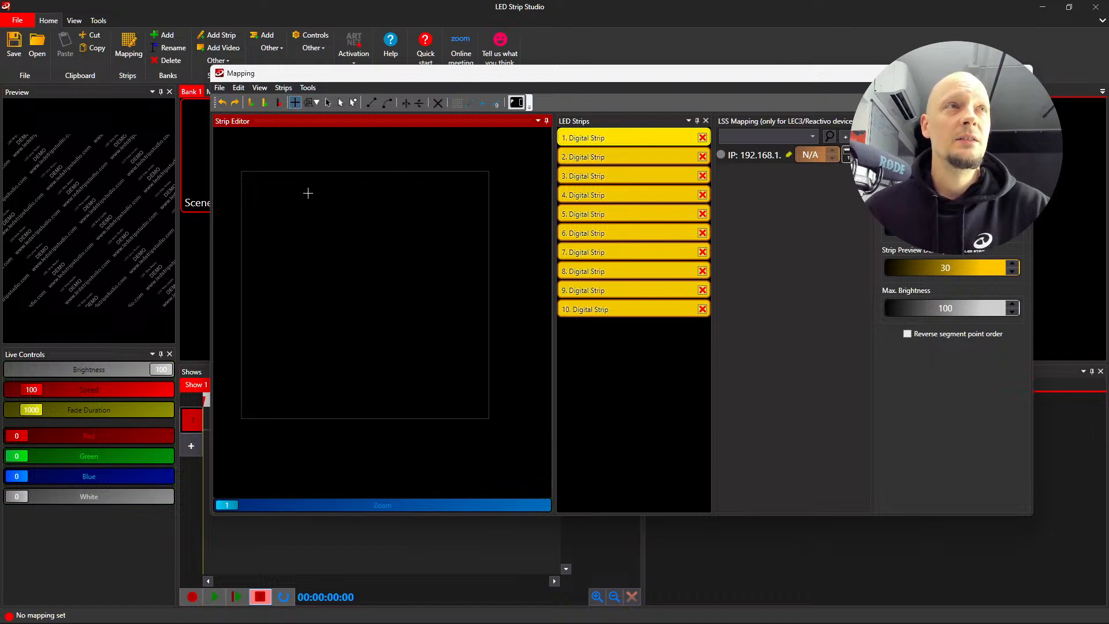
{"action": "mouse_move", "coordinate": [256, 190]}
{"action": "left_mouse_down"}
{"action": "mouse_move", "coordinate": [279, 208]}
{"action": "mouse_move", "coordinate": [284, 389]}
{"action": "mouse_move", "coordinate": [256, 399]}
{"action": "left_mouse_up"}
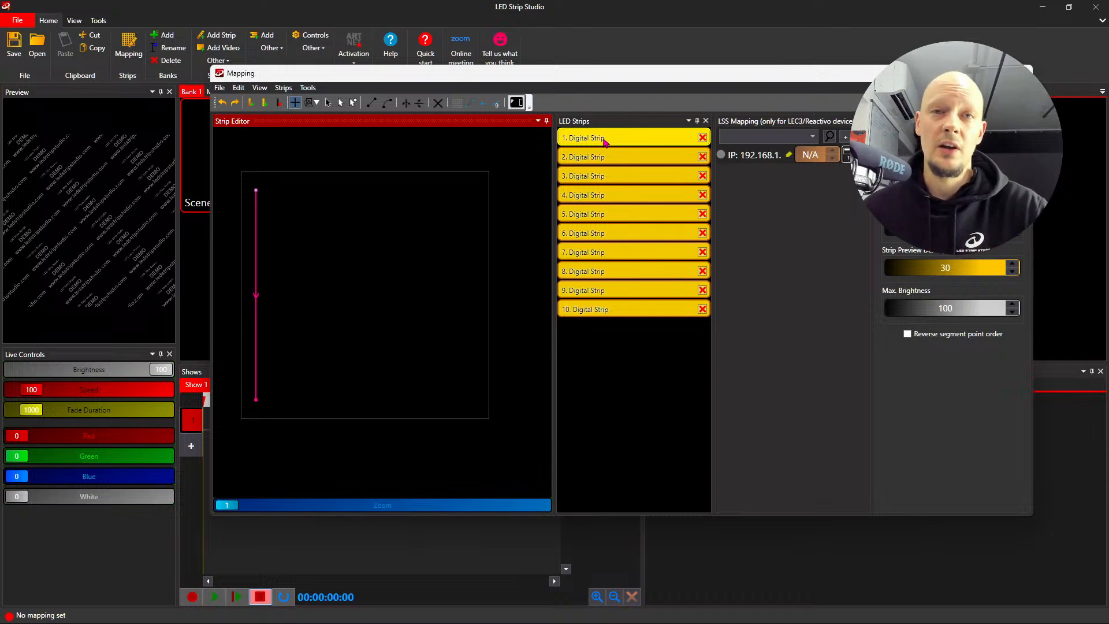
- Search for connected devices, add a device to the LSS mapping and set its IP address to 192.168.1.147
{"action": "left_click", "coordinate": [829, 141]}
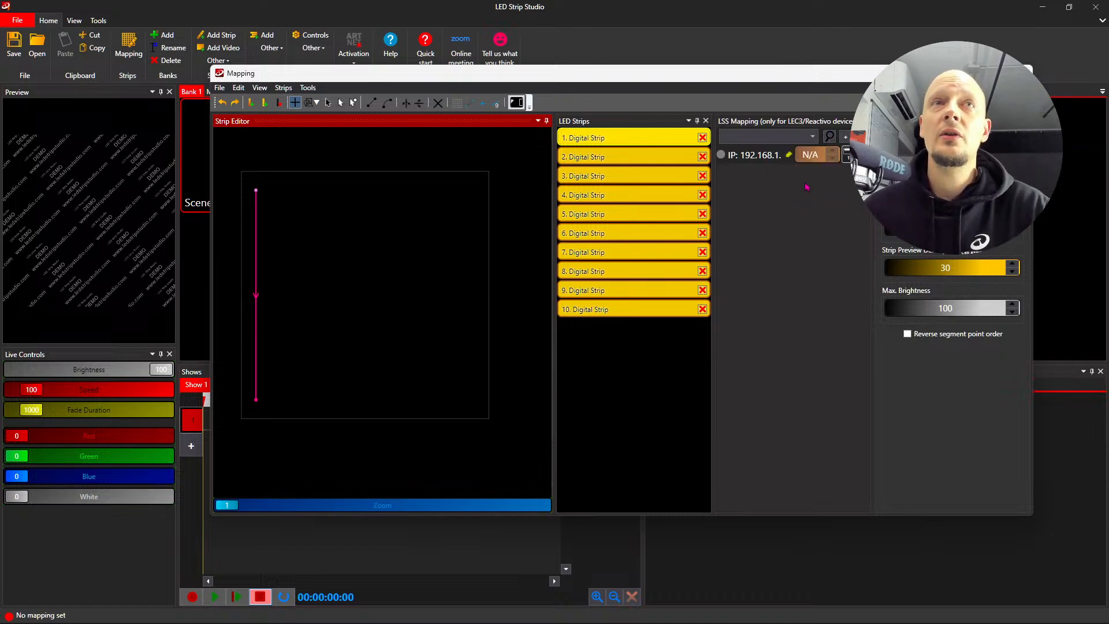
{"action": "left_click", "coordinate": [846, 139]}
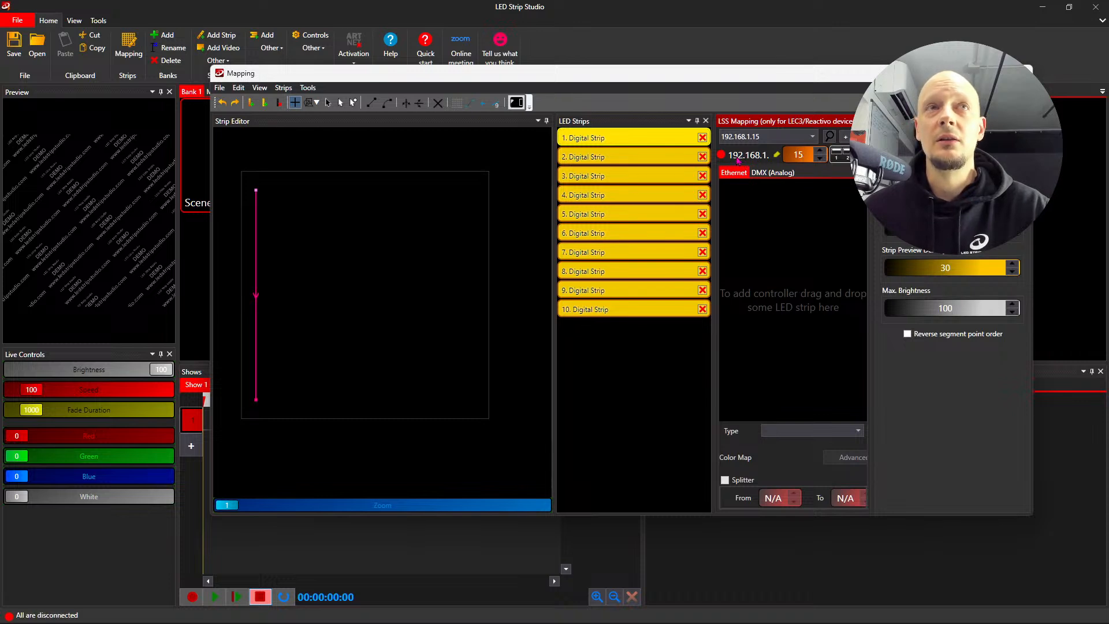
{"action": "double_click", "coordinate": [798, 155]}
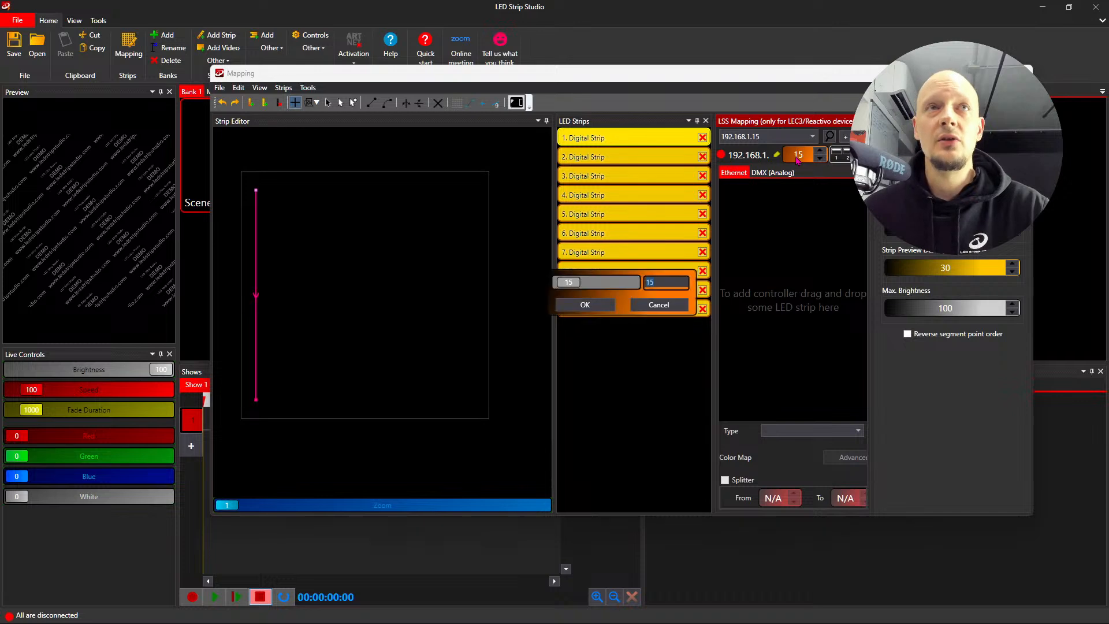
{"action": "type", "text": "147"}
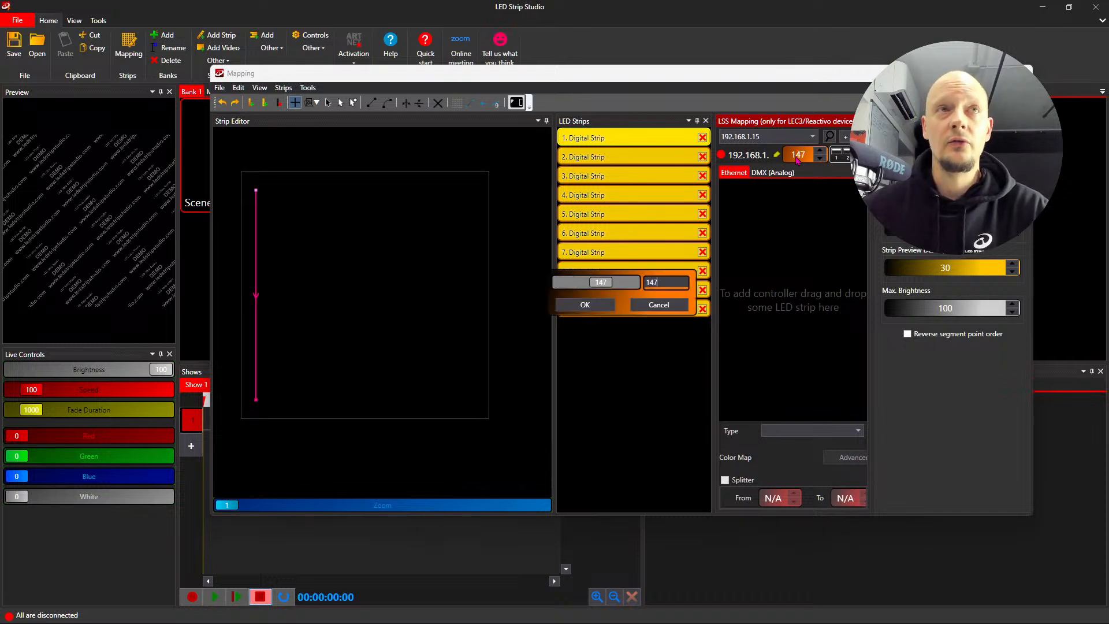
{"action": "left_click", "coordinate": [585, 305]}
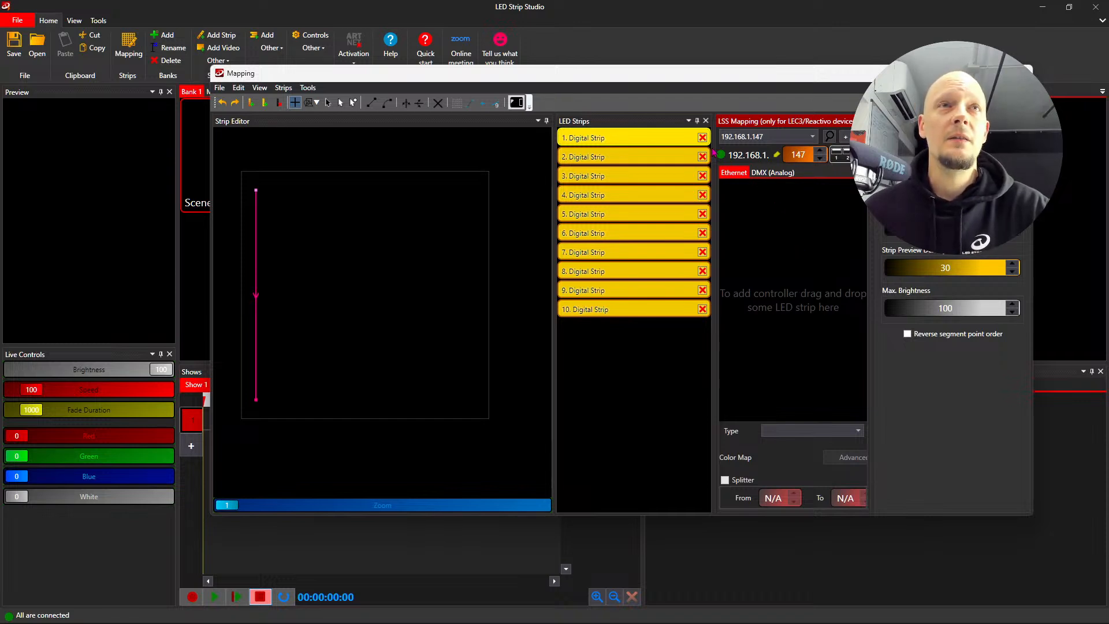
- Look at the full four-byte IP address settings of the mapped device, moving the Mapping window further up and left
{"action": "mouse_move", "coordinate": [724, 157]}
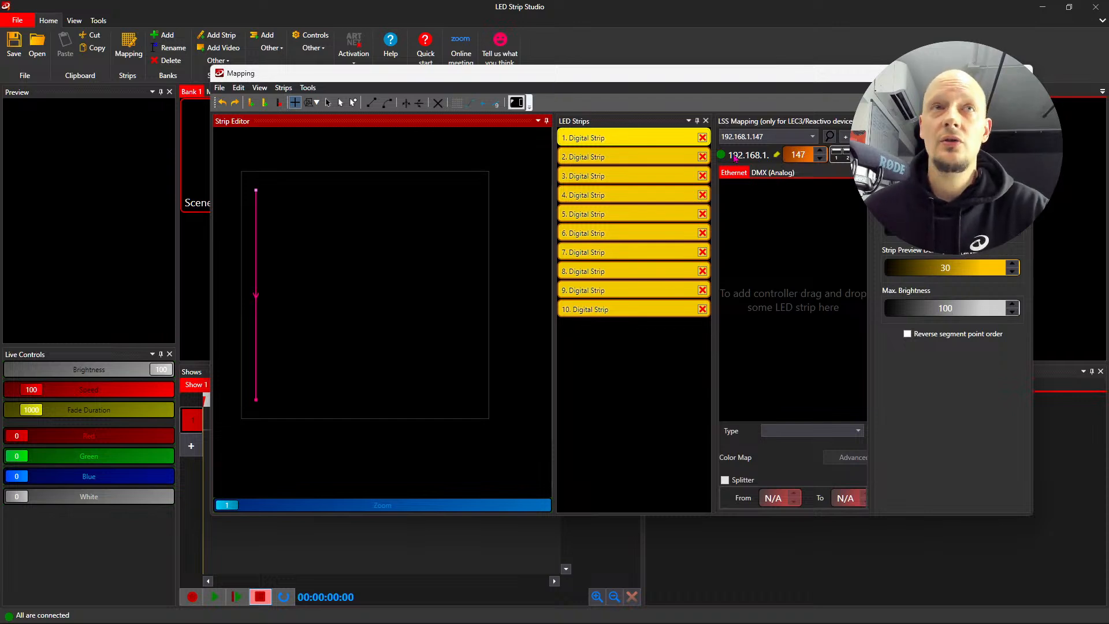
{"action": "left_click", "coordinate": [777, 156]}
{"action": "left_click_drag", "start_coordinate": [179, 41], "coordinate": [376, 160]}
{"action": "left_click", "coordinate": [449, 155]}
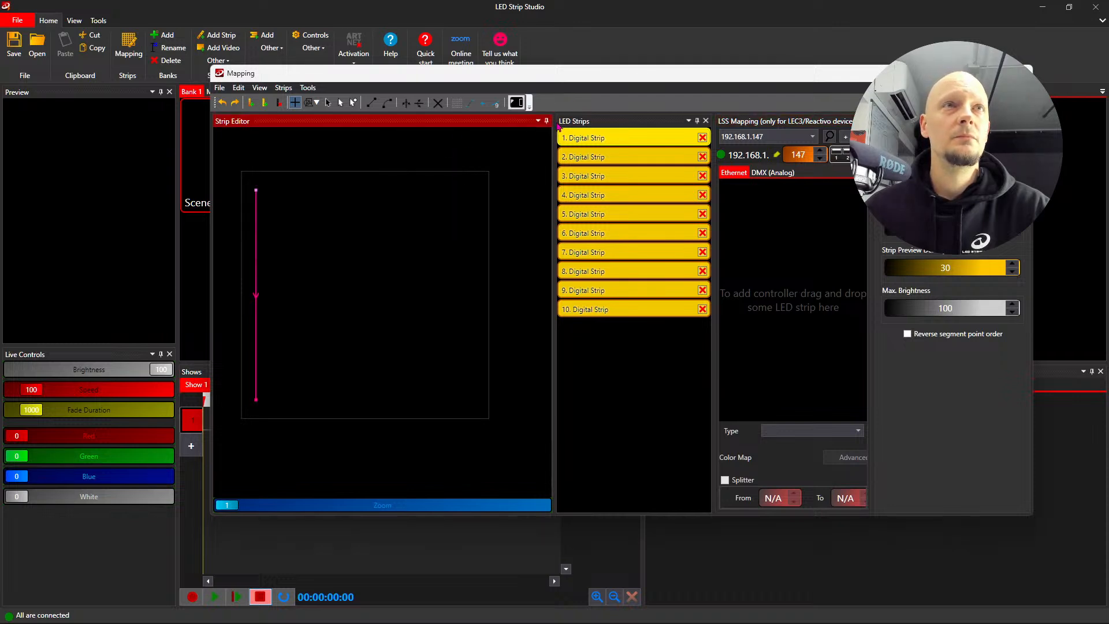
{"action": "left_click_drag", "start_coordinate": [721, 78], "coordinate": [543, 33]}
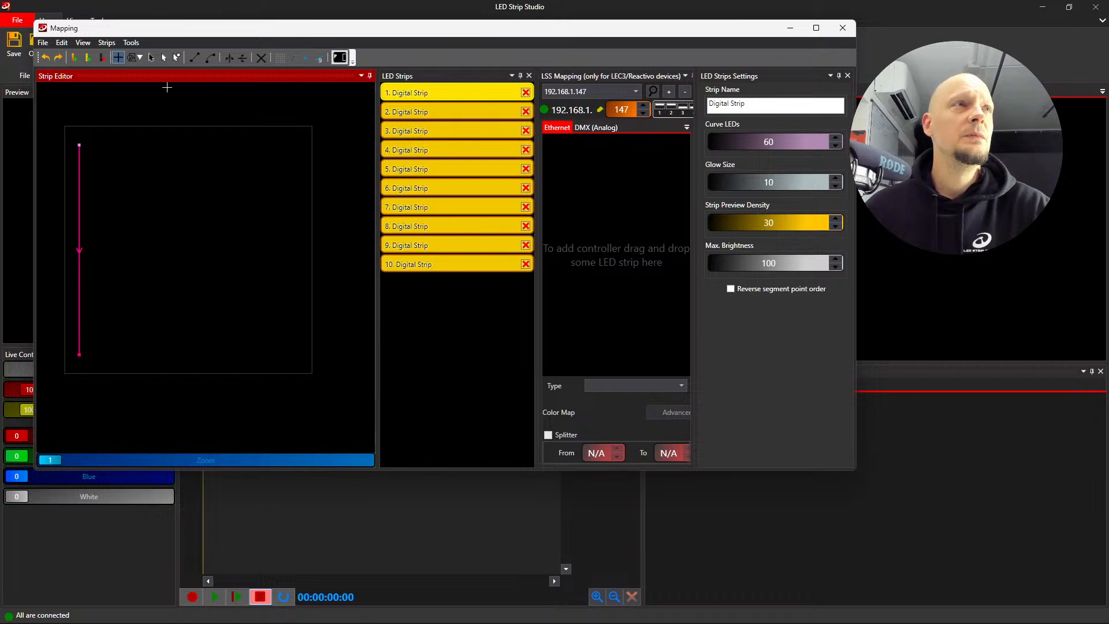
{"action": "left_click", "coordinate": [600, 109]}
{"action": "left_click_drag", "start_coordinate": [389, 155], "coordinate": [322, 147]}
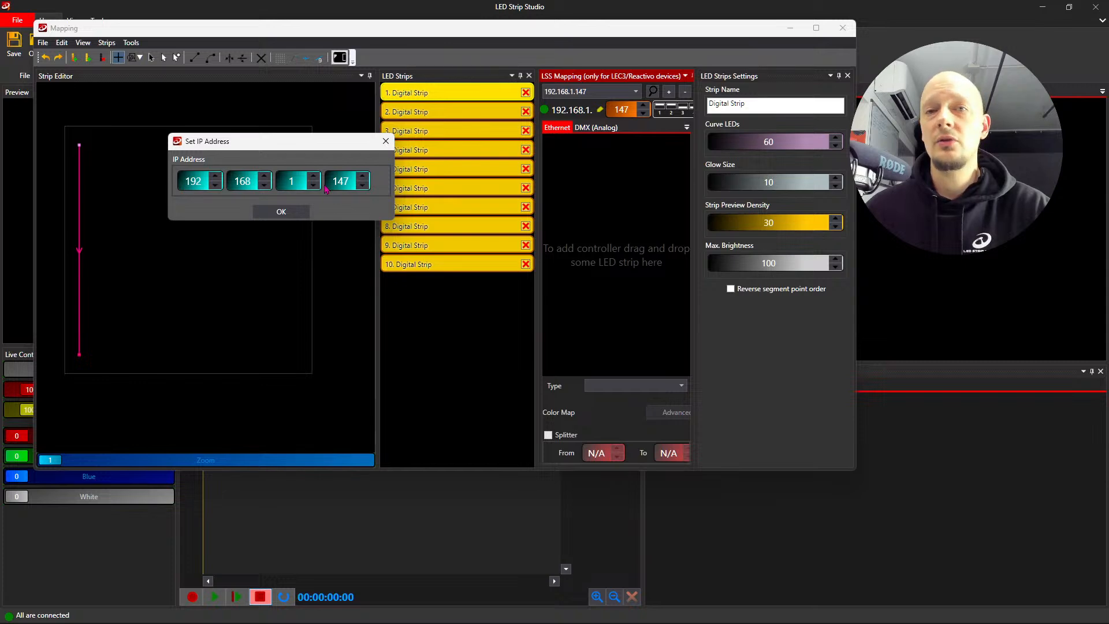
{"action": "left_click", "coordinate": [281, 212]}
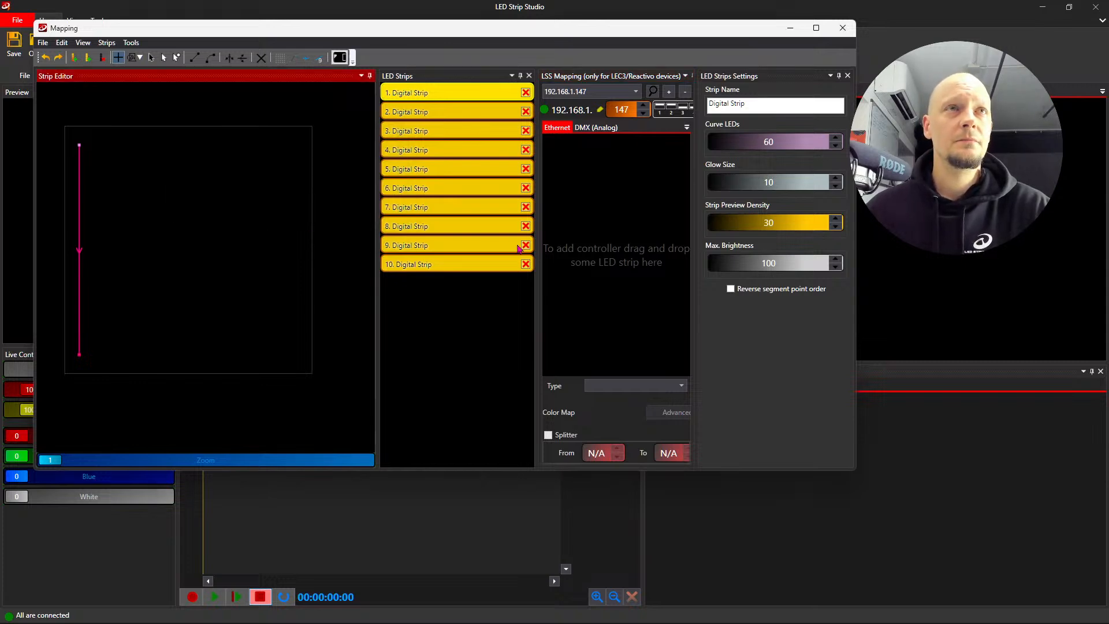
- Assign digital strip 1 to the device's Ethernet mapping, trying output 2 and returning it to output 1
{"action": "left_click", "coordinate": [428, 94]}
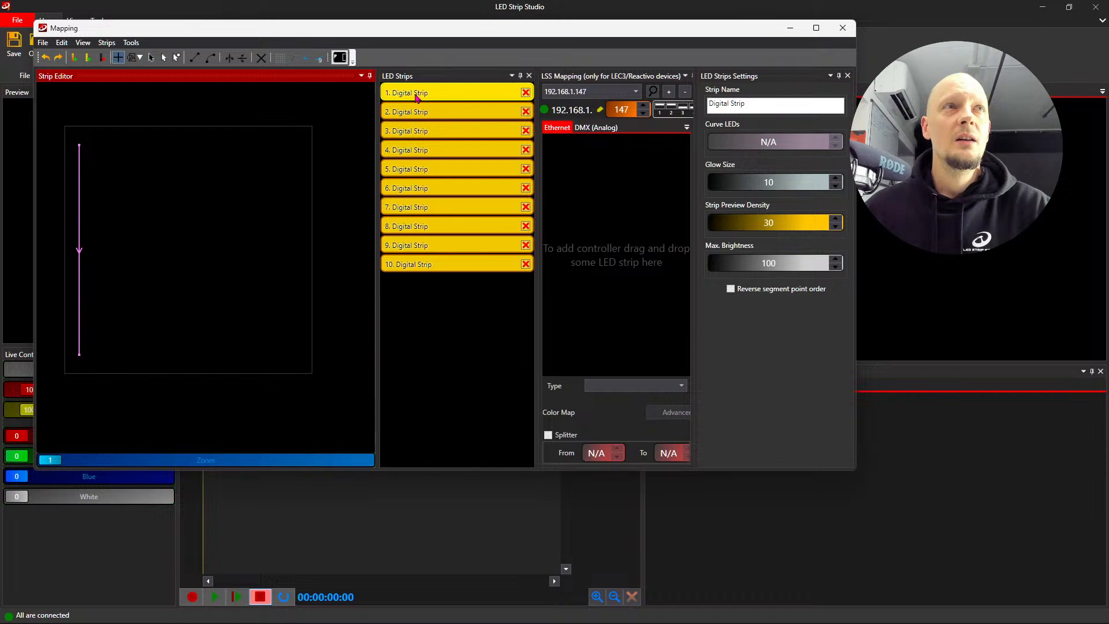
{"action": "left_click_drag", "start_coordinate": [397, 95], "coordinate": [621, 180]}
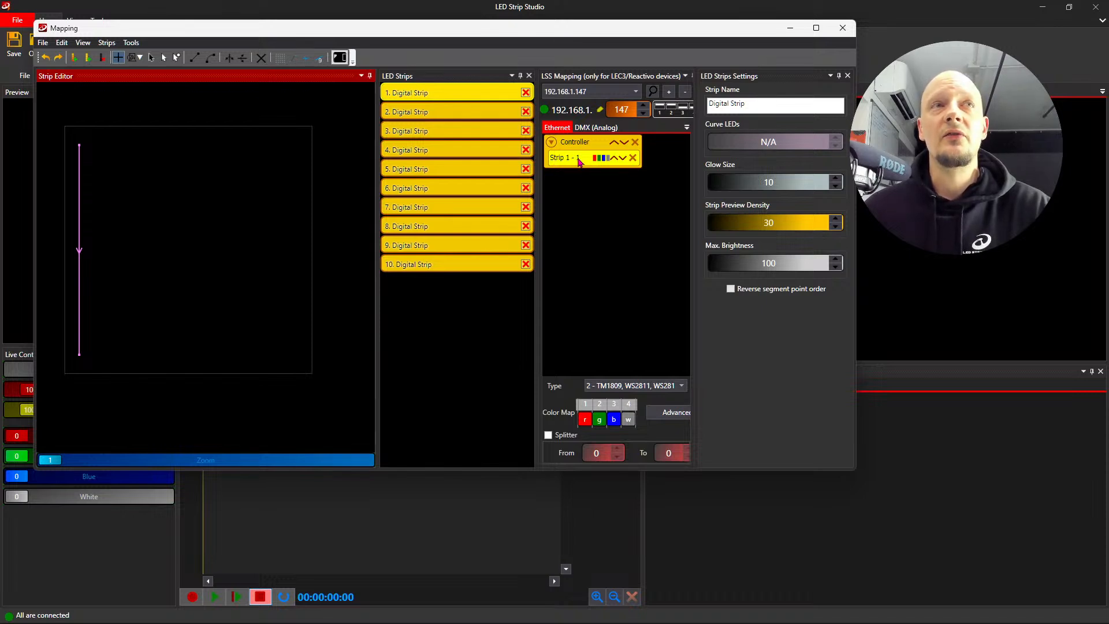
{"action": "left_click", "coordinate": [615, 160]}
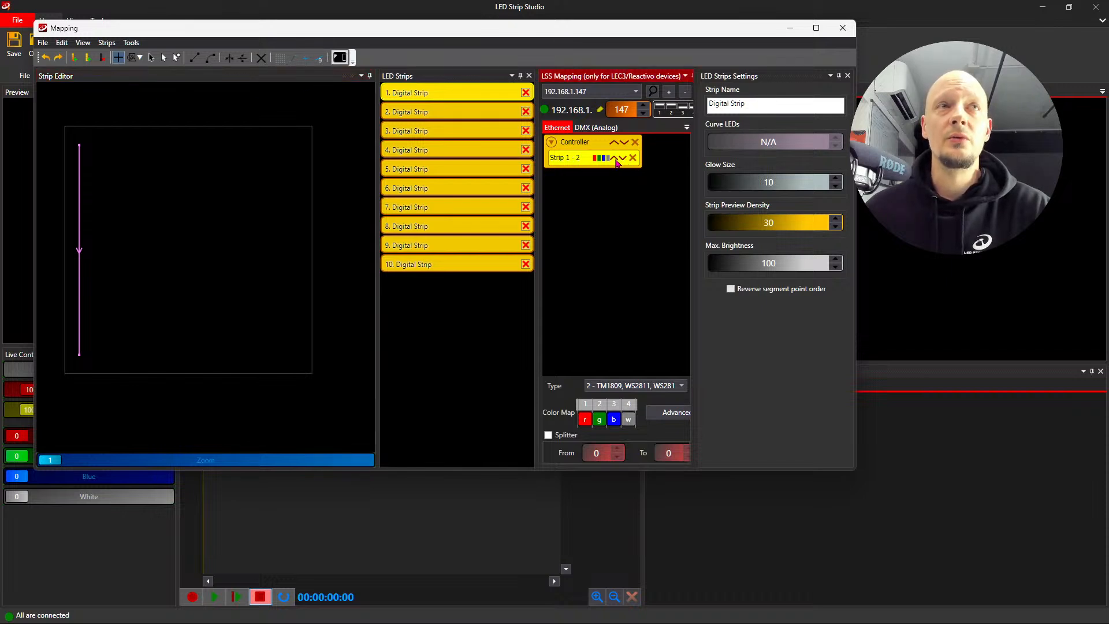
{"action": "left_click", "coordinate": [621, 159]}
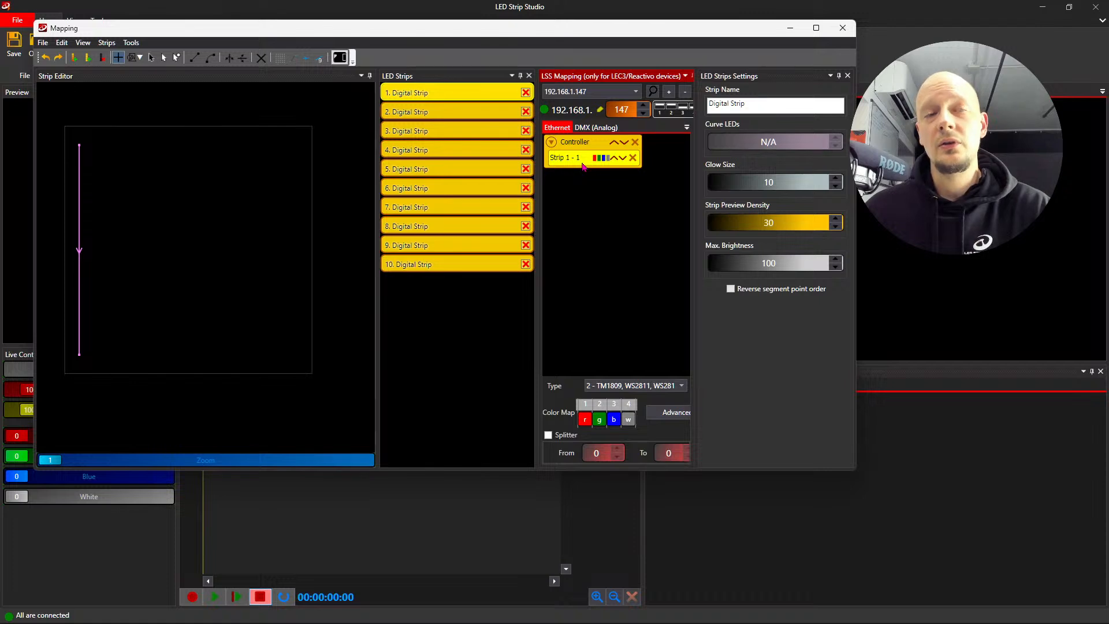
- Look at the LED types available for the strip, and switch to Firefox to reload the LEC 3 controller's status page
{"action": "left_click", "coordinate": [649, 387]}
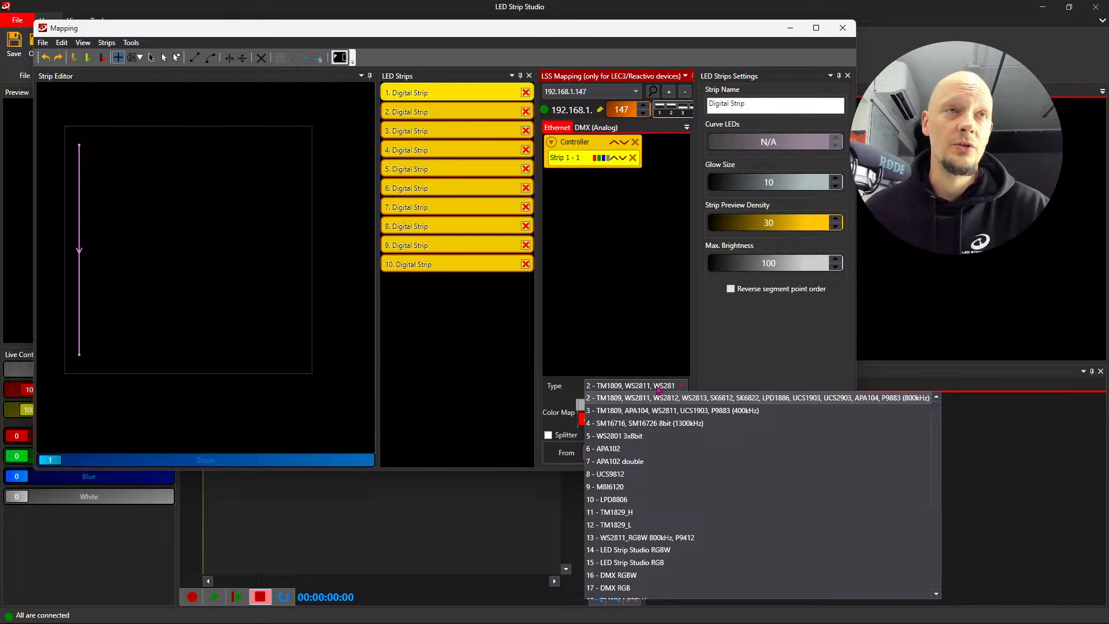
{"action": "left_click", "coordinate": [657, 389]}
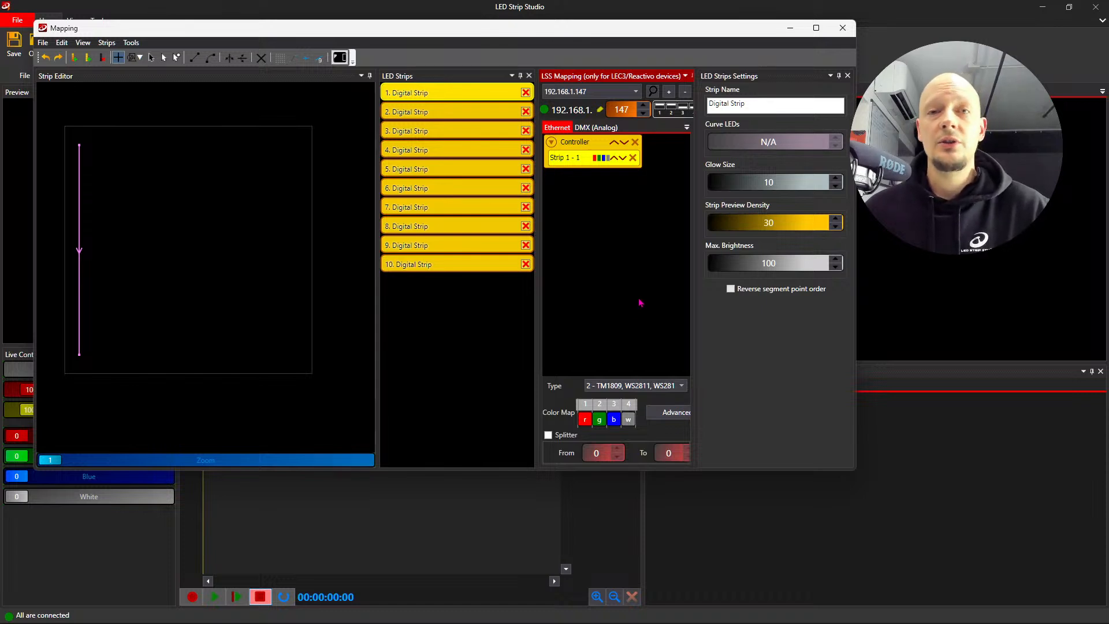
{"action": "key", "text": "alt+Tab"}
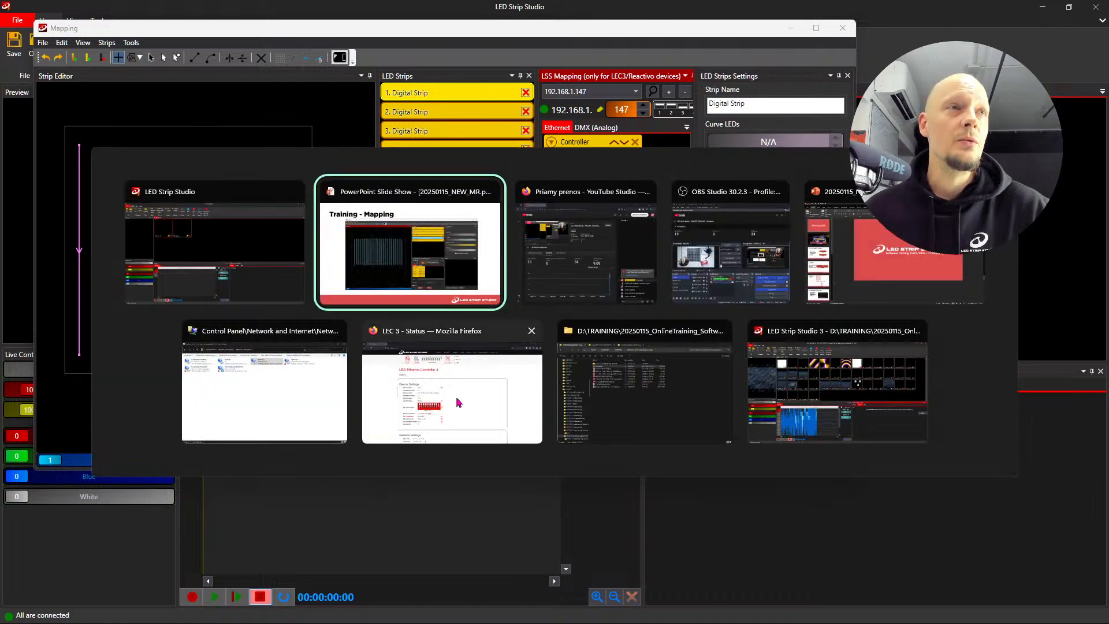
{"action": "left_click", "coordinate": [417, 398]}
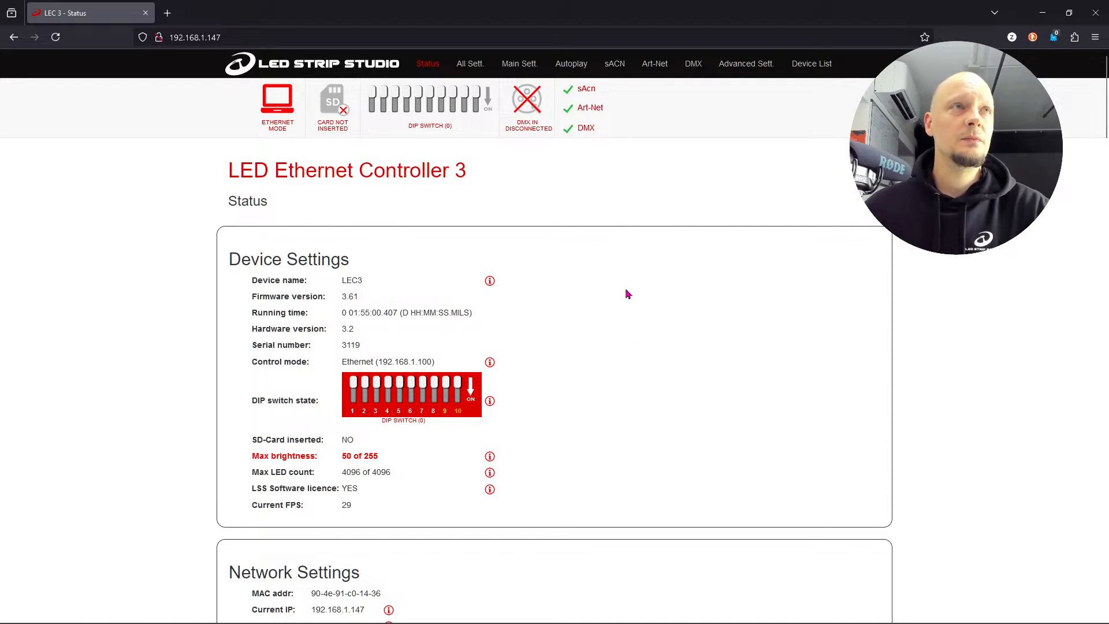
{"action": "left_click", "coordinate": [56, 37]}
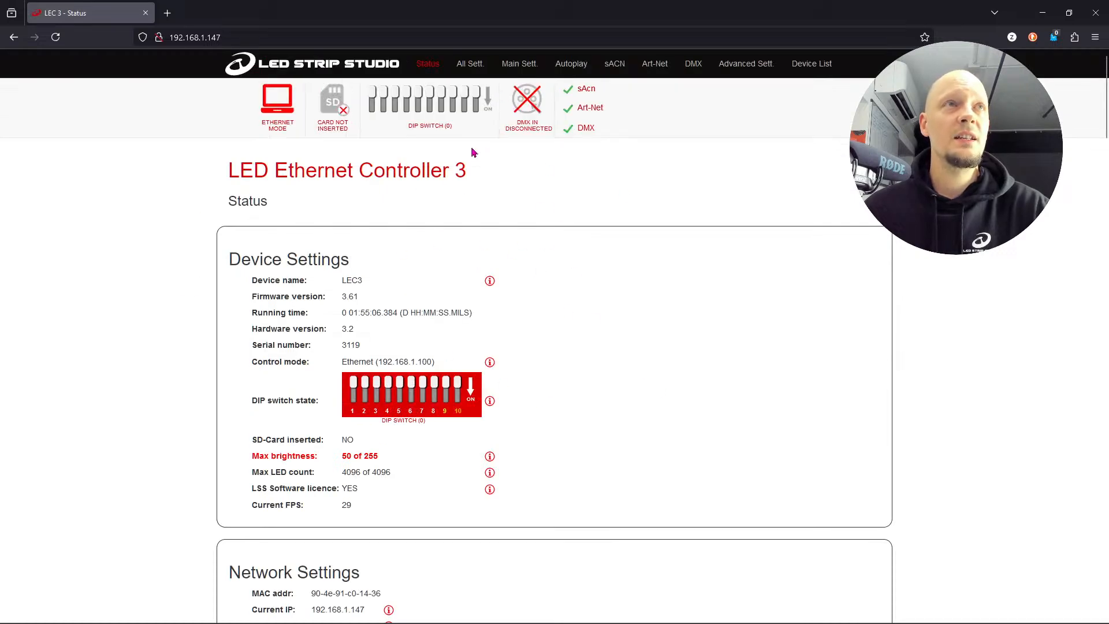
- Open the controller's complete settings and show the information table of supported LED types for the outputs
{"action": "left_click", "coordinate": [474, 68]}
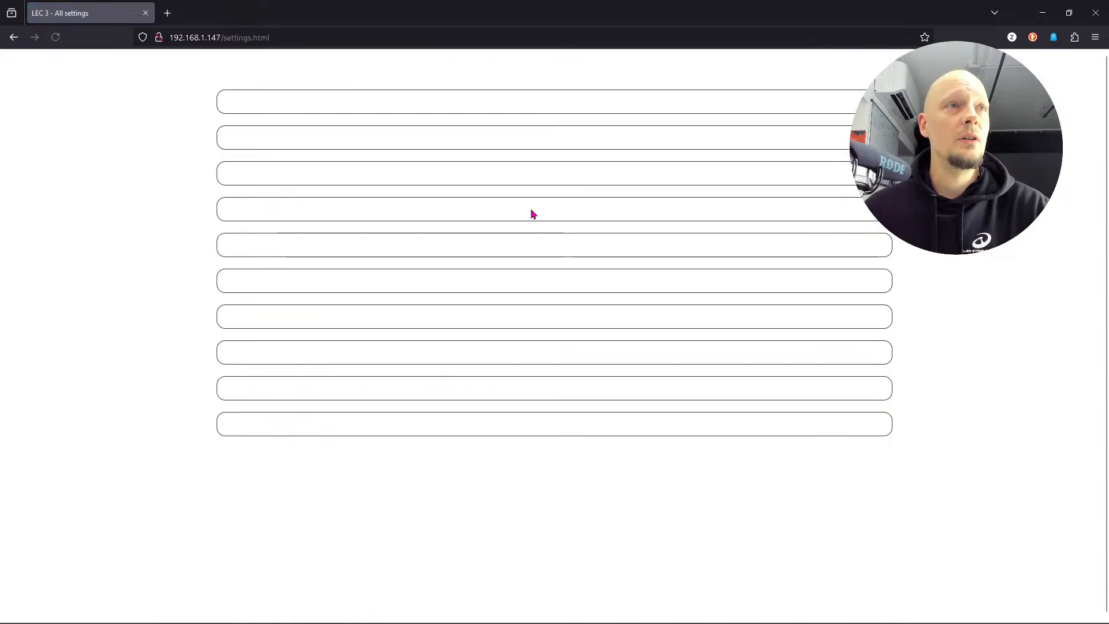
{"action": "scroll", "coordinate": [574, 261], "scroll_direction": "down", "scroll_amount": 3}
{"action": "scroll", "coordinate": [450, 341], "scroll_direction": "down", "scroll_amount": 2}
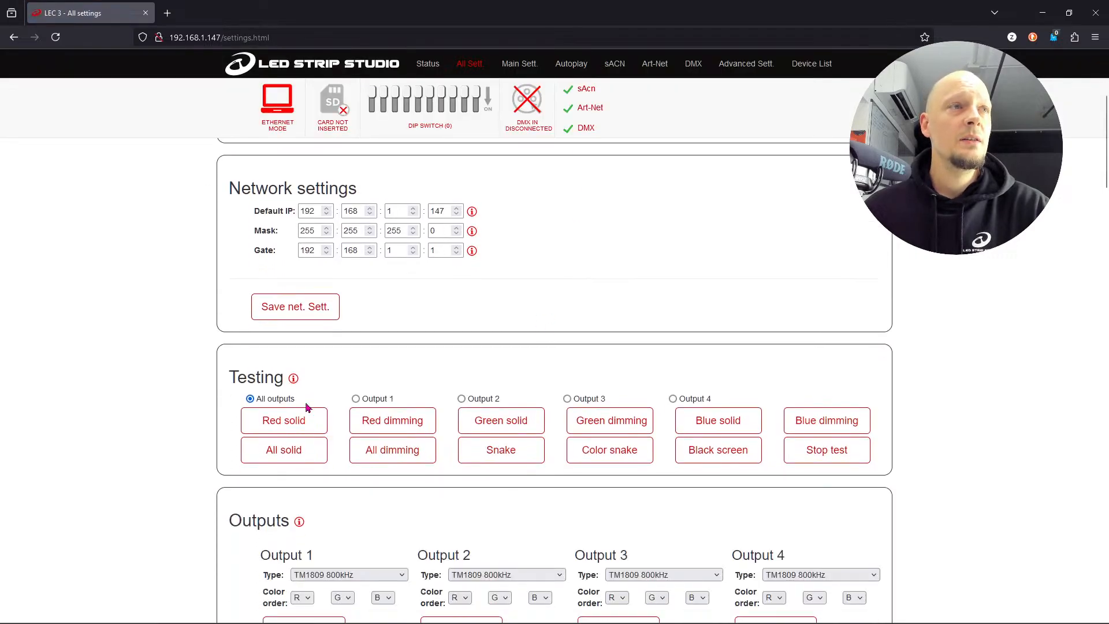
{"action": "scroll", "coordinate": [383, 478], "scroll_direction": "down", "scroll_amount": 3}
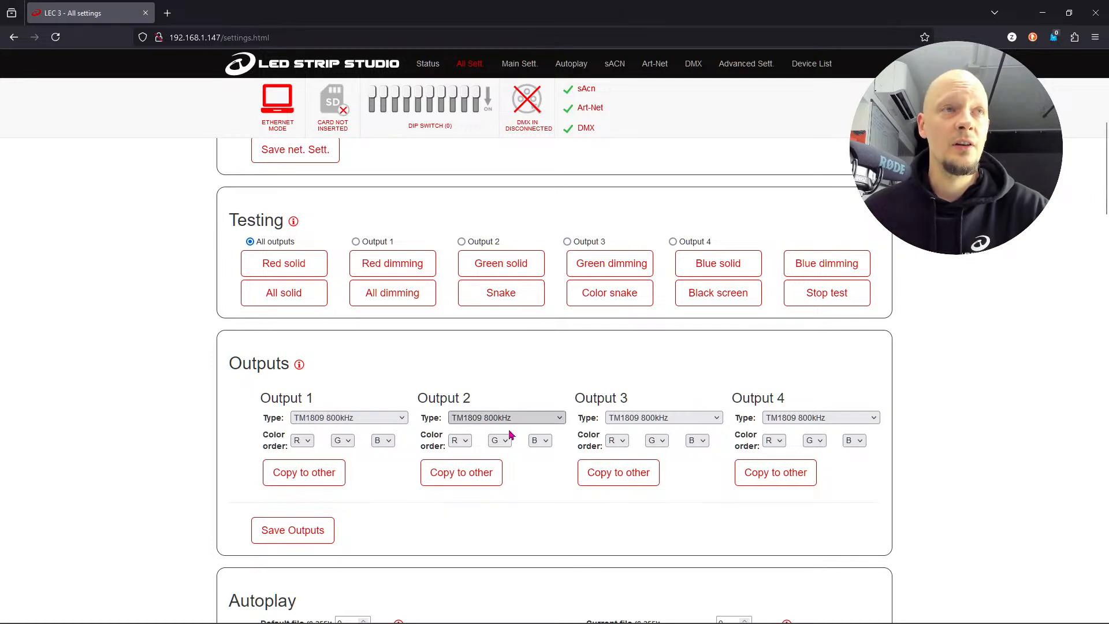
{"action": "left_click", "coordinate": [300, 365]}
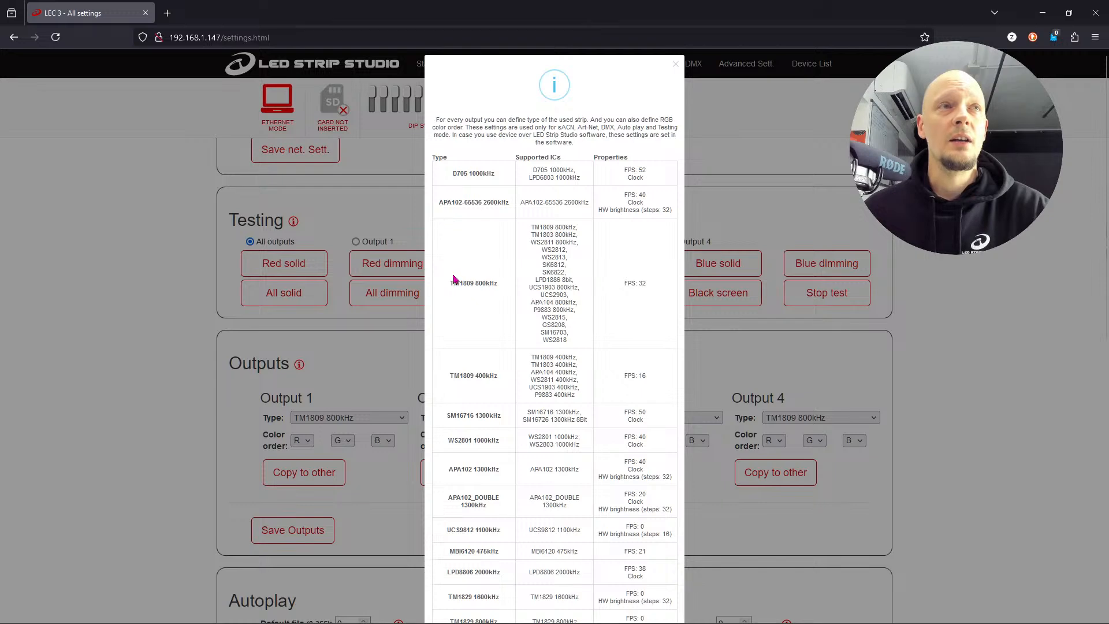
- Examine the table of supported LED types, especially the ICs supported by TM1809 800kHz, and close the information
{"action": "scroll", "coordinate": [558, 242], "scroll_direction": "down", "scroll_amount": 10}
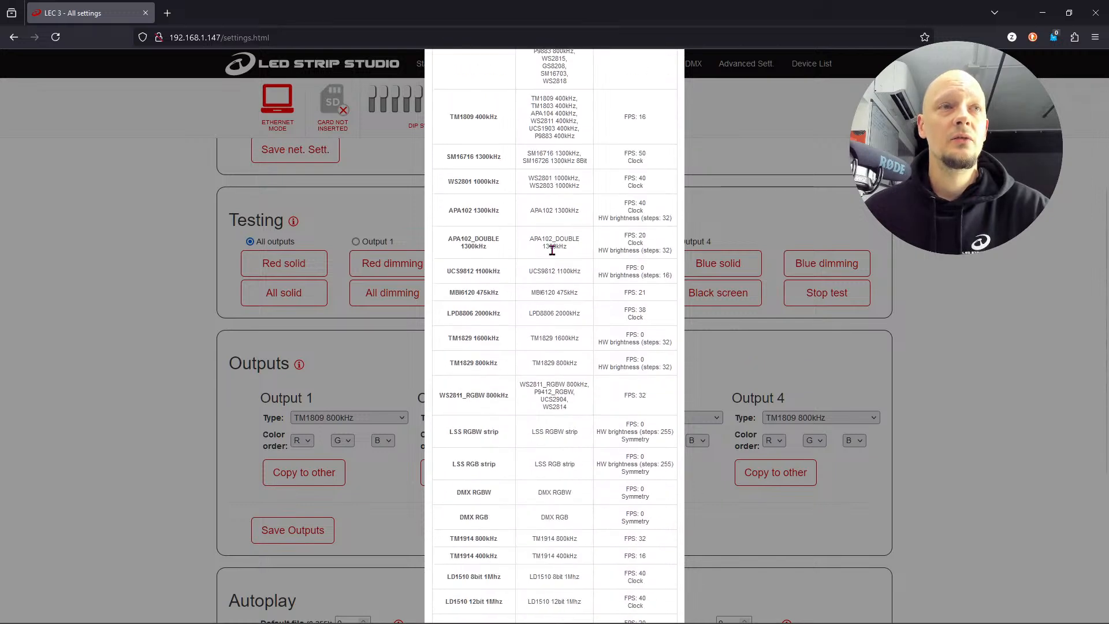
{"action": "scroll", "coordinate": [583, 453], "scroll_direction": "up", "scroll_amount": 10}
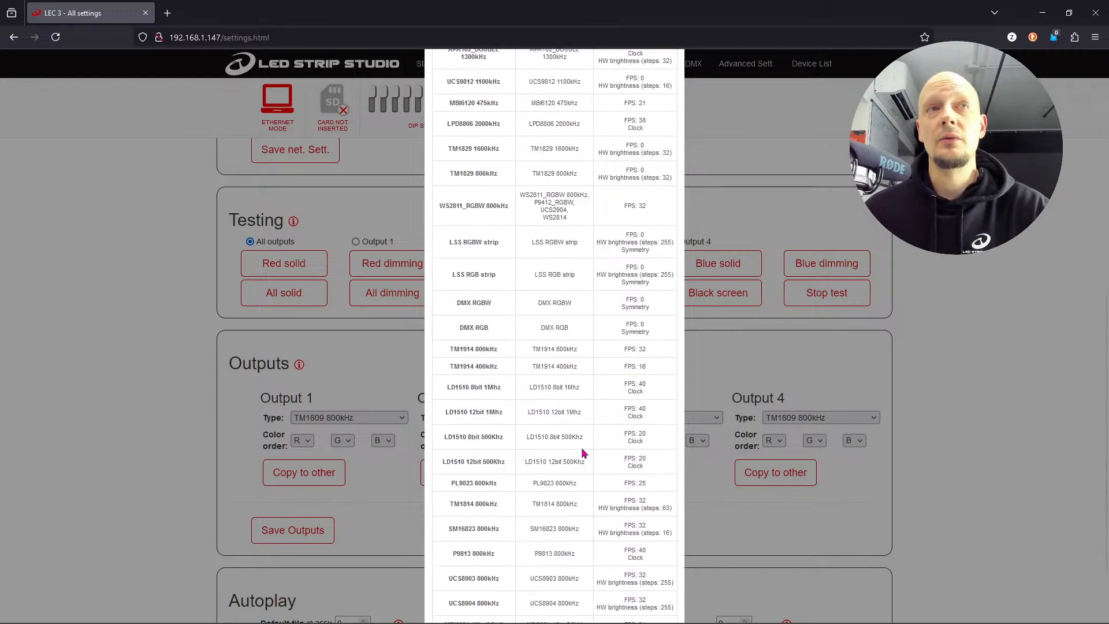
{"action": "scroll", "coordinate": [583, 452], "scroll_direction": "up", "scroll_amount": 2}
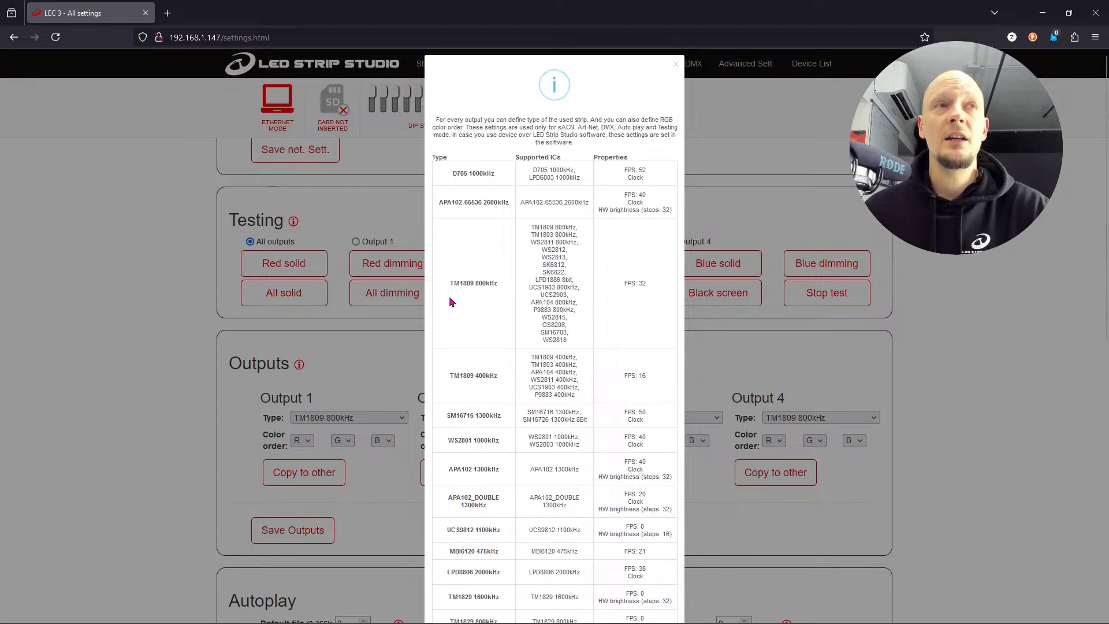
{"action": "left_click_drag", "start_coordinate": [456, 284], "coordinate": [504, 289]}
{"action": "left_click", "coordinate": [503, 290]}
{"action": "left_click_drag", "start_coordinate": [530, 225], "coordinate": [578, 344]}
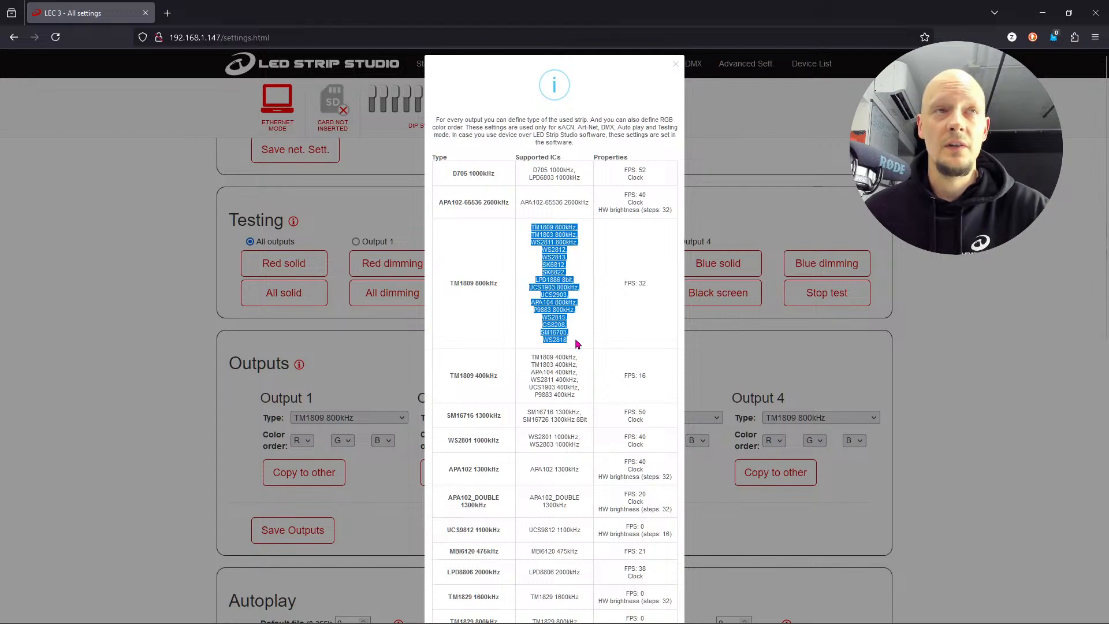
{"action": "left_click", "coordinate": [575, 346]}
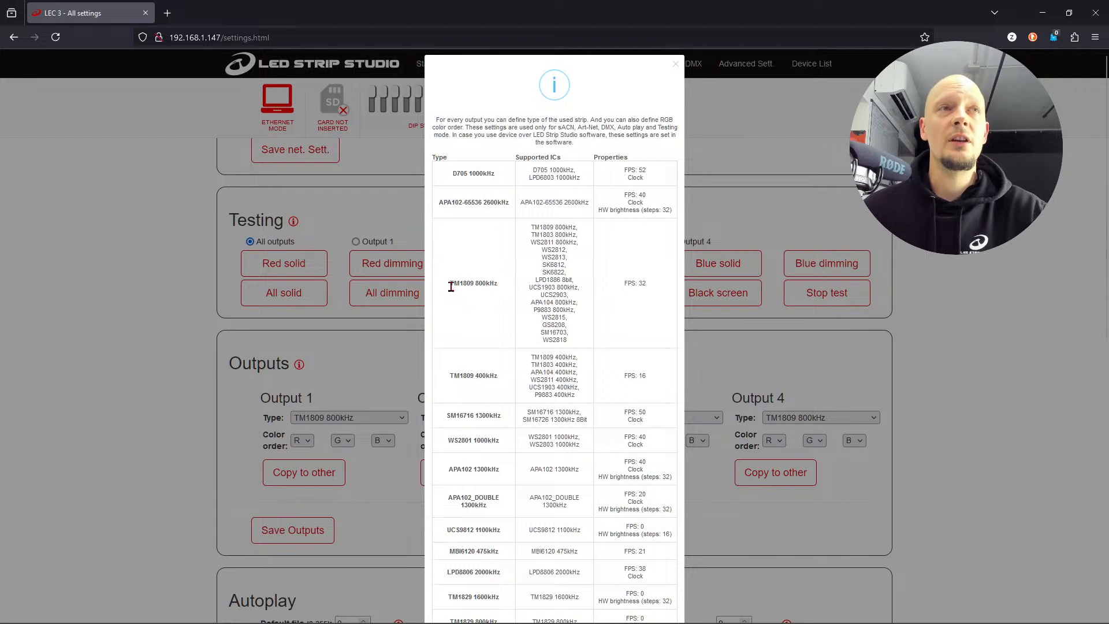
{"action": "left_click_drag", "start_coordinate": [541, 265], "coordinate": [565, 267]}
{"action": "left_click", "coordinate": [564, 267]}
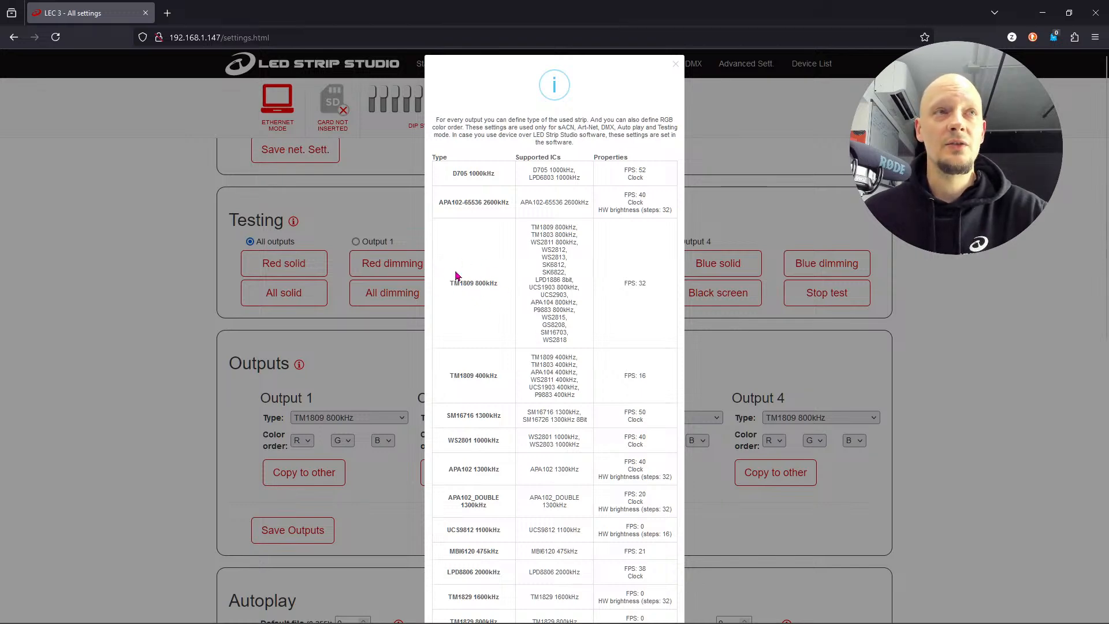
{"action": "left_click", "coordinate": [753, 206]}
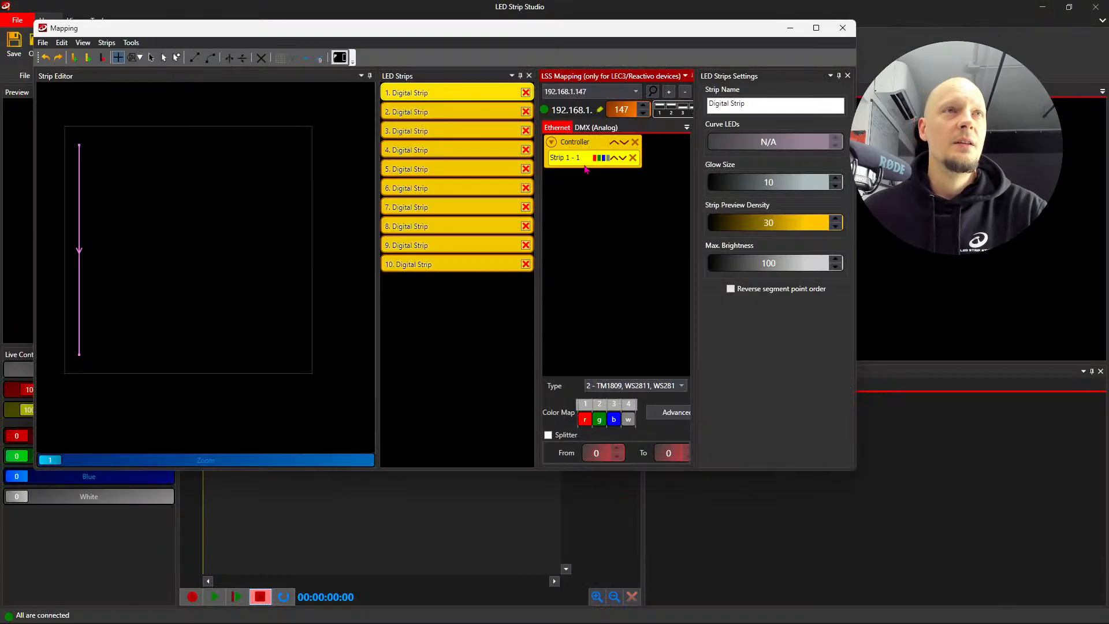
- Return to LED Strip Studio and select LED type 2 - TM1809, WS2811, WS2812 (800kHz) for the mapped strip
{"action": "left_click", "coordinate": [635, 388]}
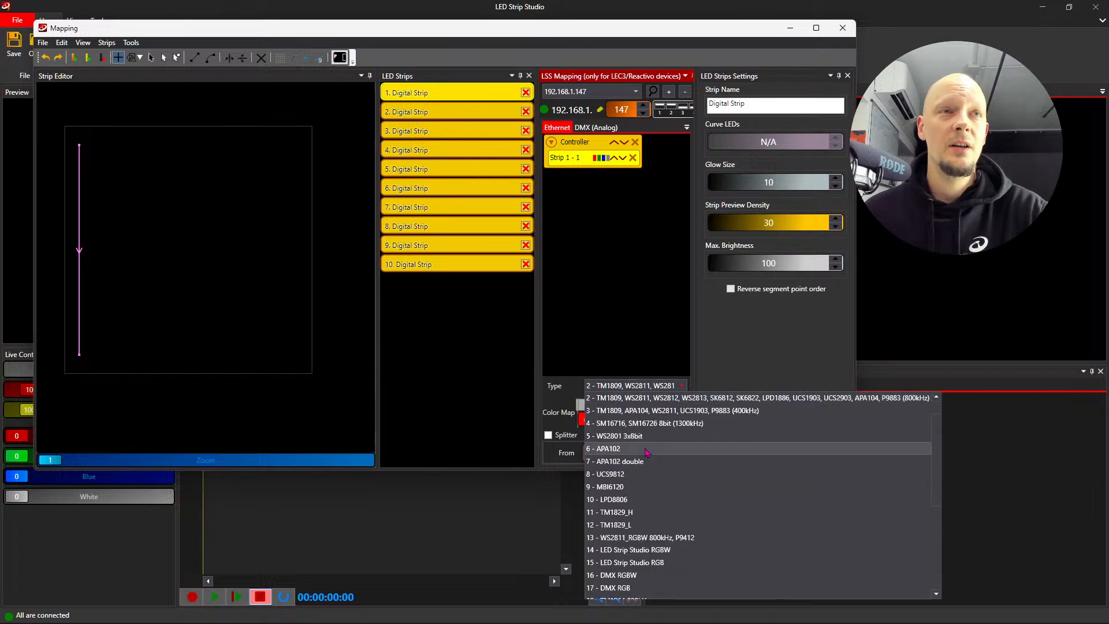
{"action": "left_click", "coordinate": [664, 401]}
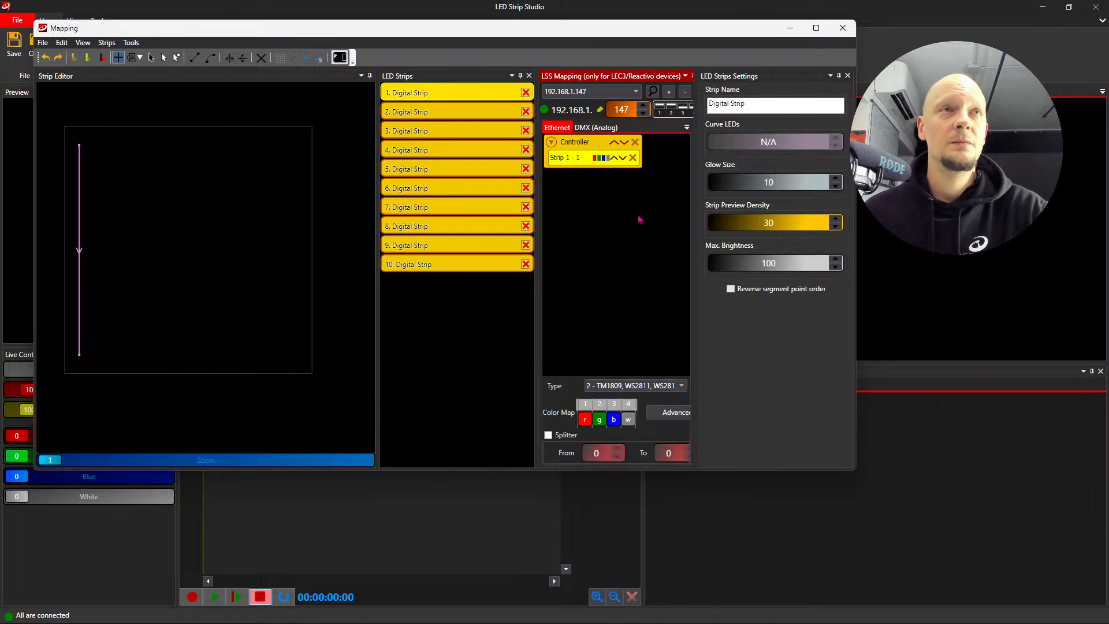
- Select the drawn strip in the Strip Editor with the Move Points tool and rename it First Strip
{"action": "left_click", "coordinate": [153, 59]}
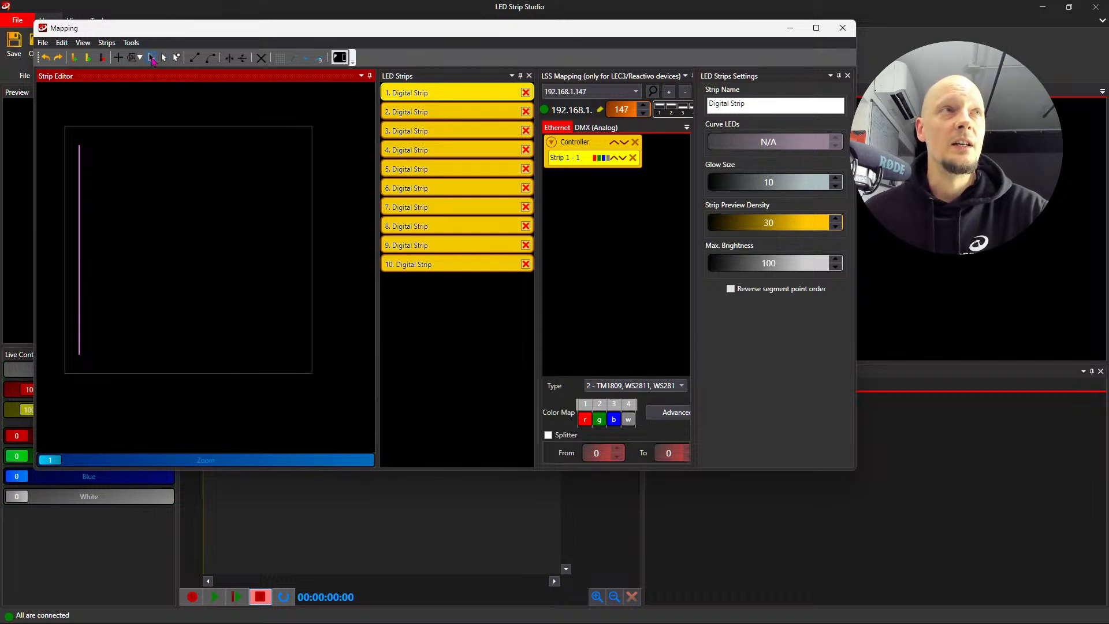
{"action": "left_click", "coordinate": [80, 249]}
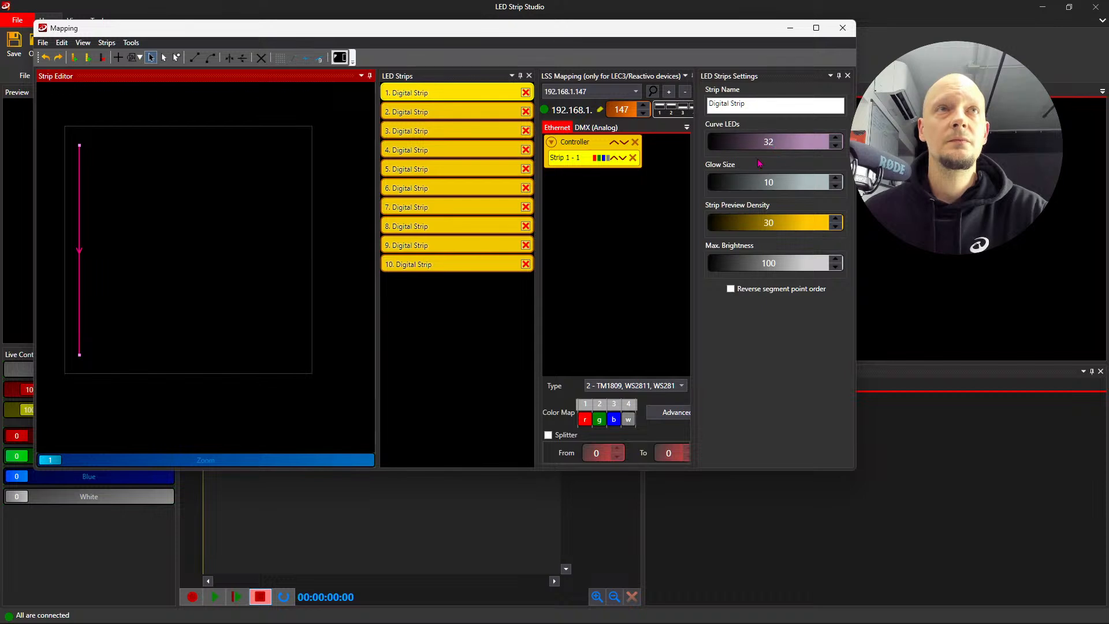
{"action": "left_click", "coordinate": [757, 108]}
{"action": "key", "text": "ctrl+a"}
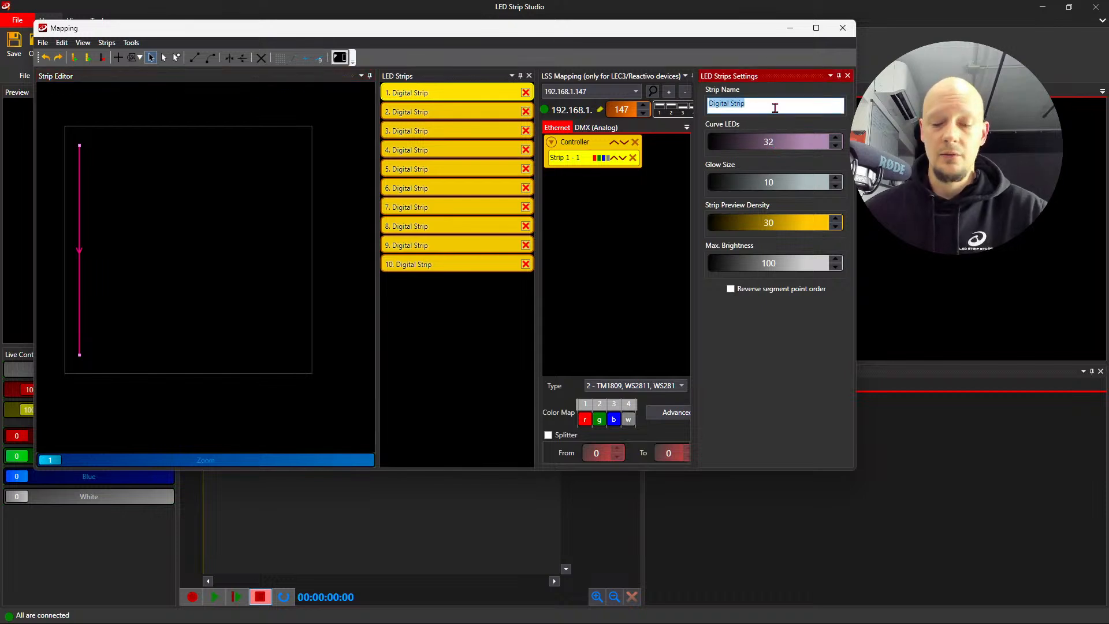
{"action": "type", "text": "First"}
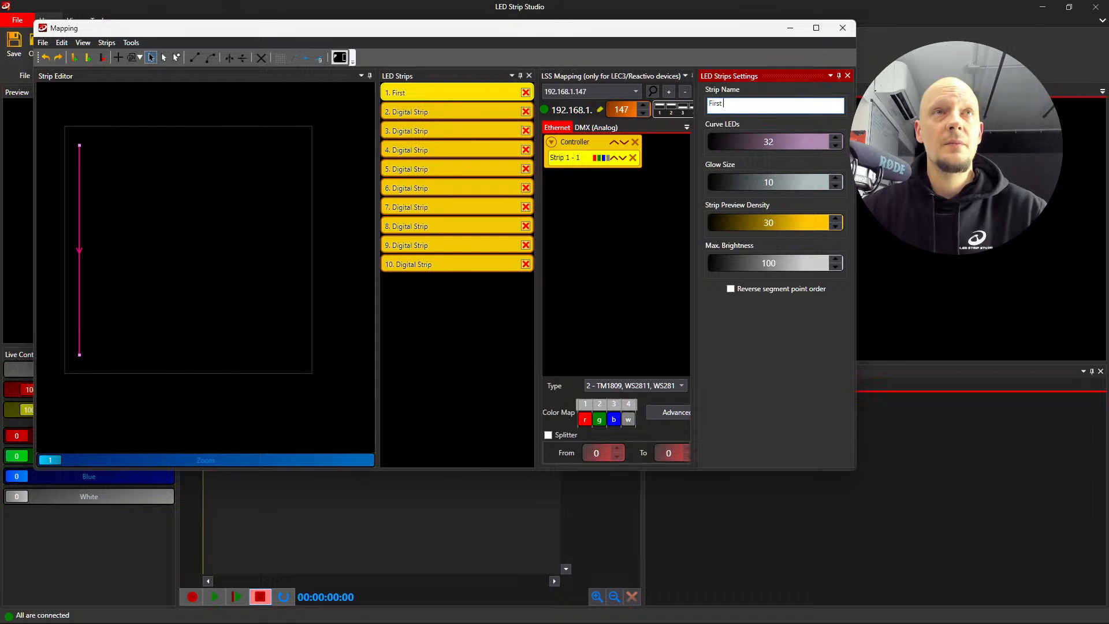
{"action": "type", "text": " Strip"}
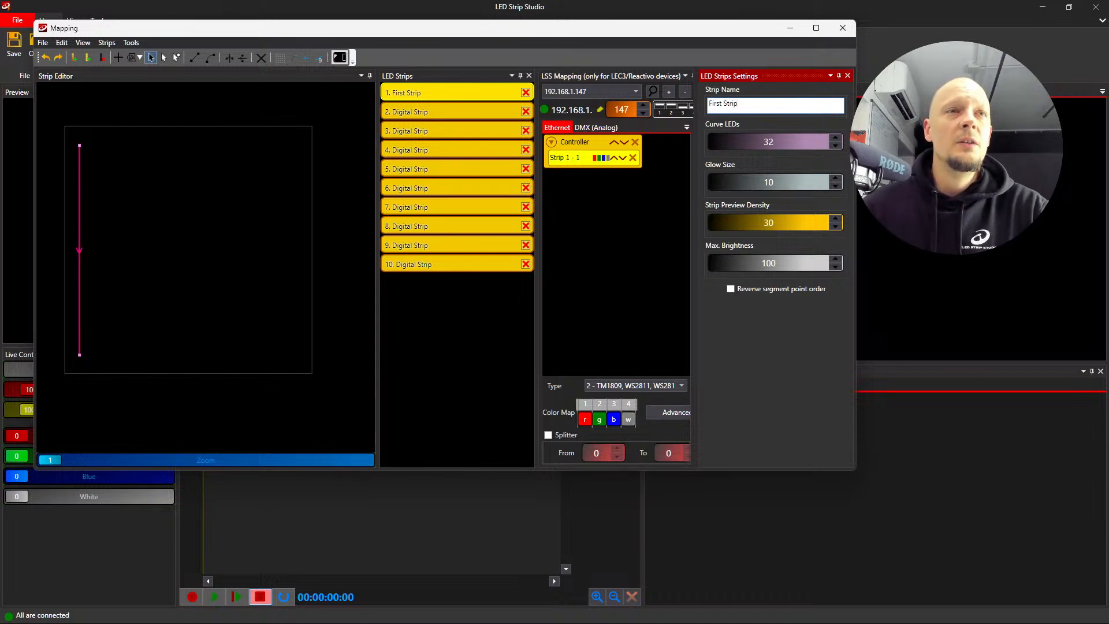
{"action": "left_click", "coordinate": [646, 243]}
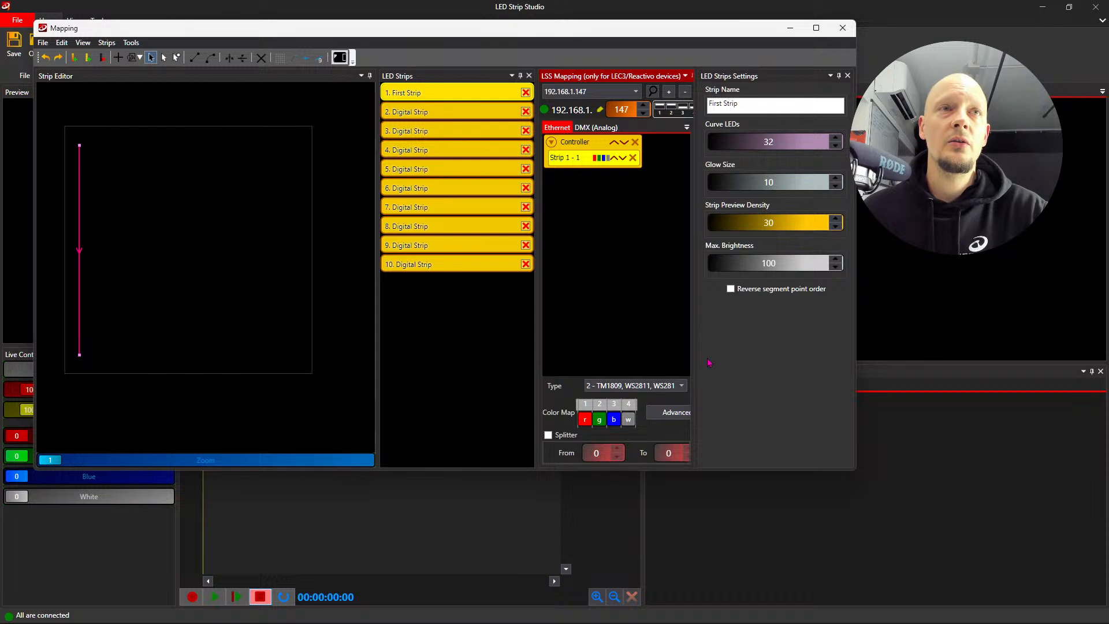
- Widen the mapping area and try the strip's color map orders GRB and RBG, returning it to RGB
{"action": "left_click_drag", "start_coordinate": [697, 363], "coordinate": [740, 363]}
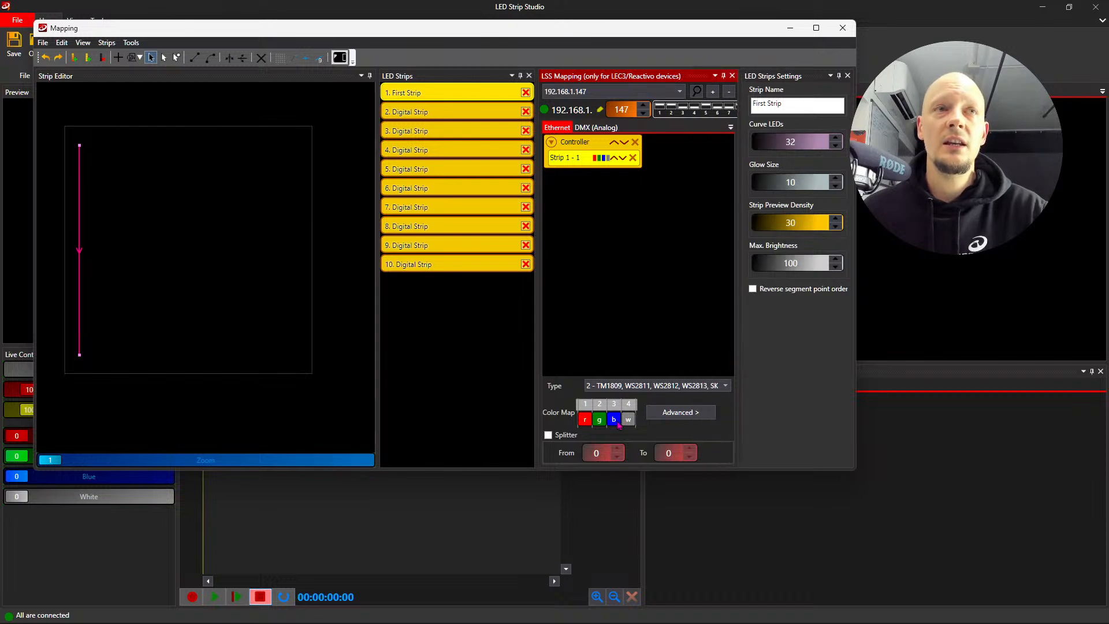
{"action": "left_click", "coordinate": [586, 421]}
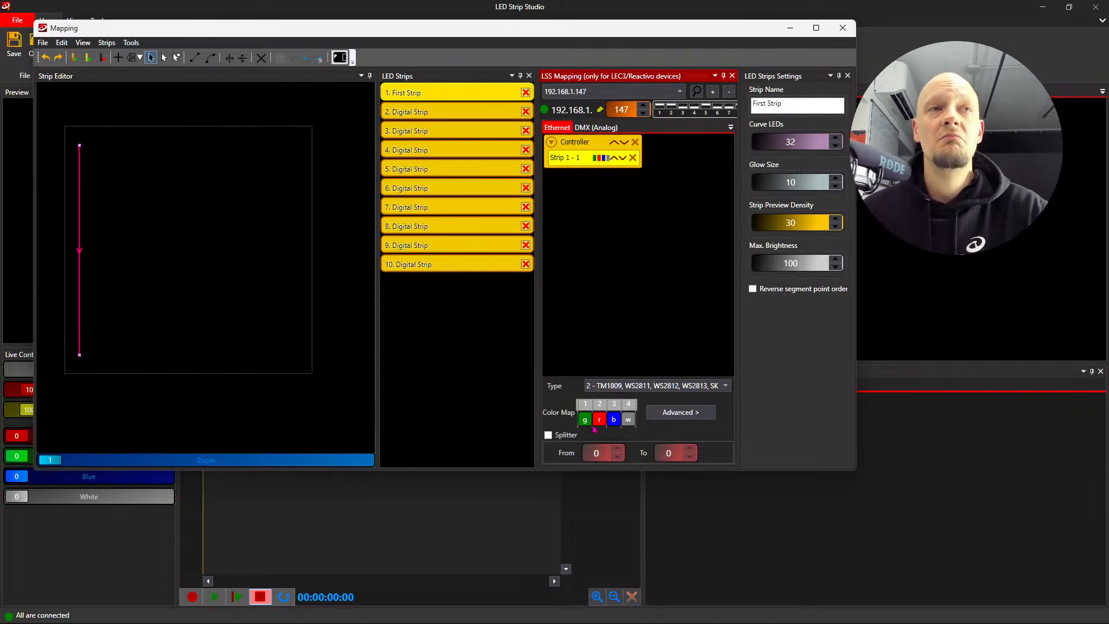
{"action": "left_click_drag", "start_coordinate": [613, 420], "coordinate": [585, 420]}
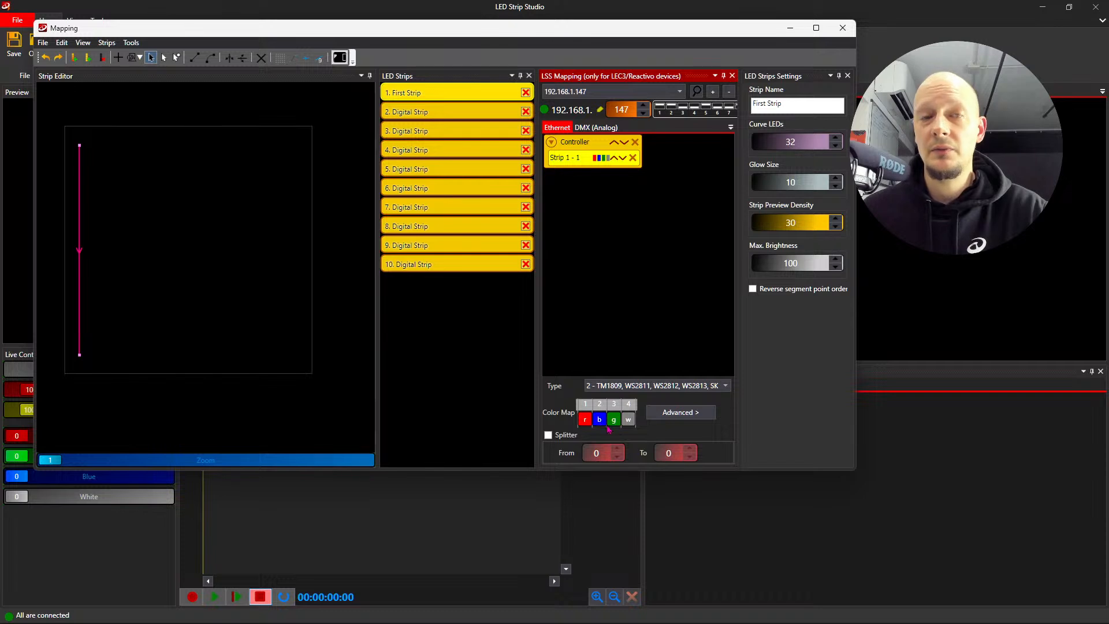
{"action": "left_click_drag", "start_coordinate": [615, 427], "coordinate": [601, 423]}
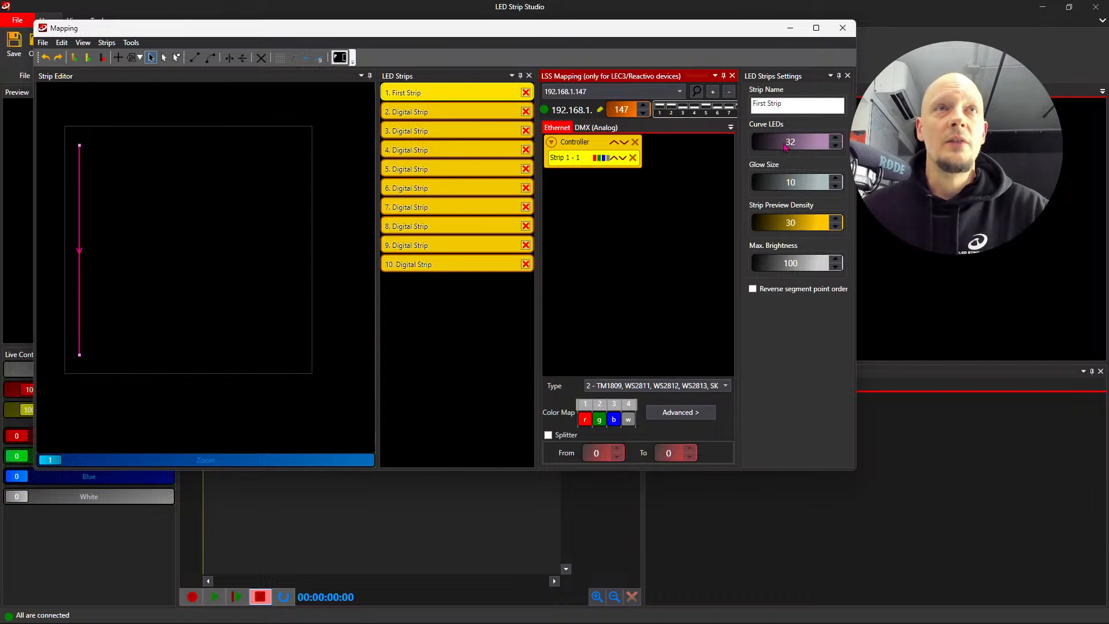
- Close the Mapping window and delete Scene 2 and Scene 1 from Bank 1
{"action": "left_click", "coordinate": [846, 35]}
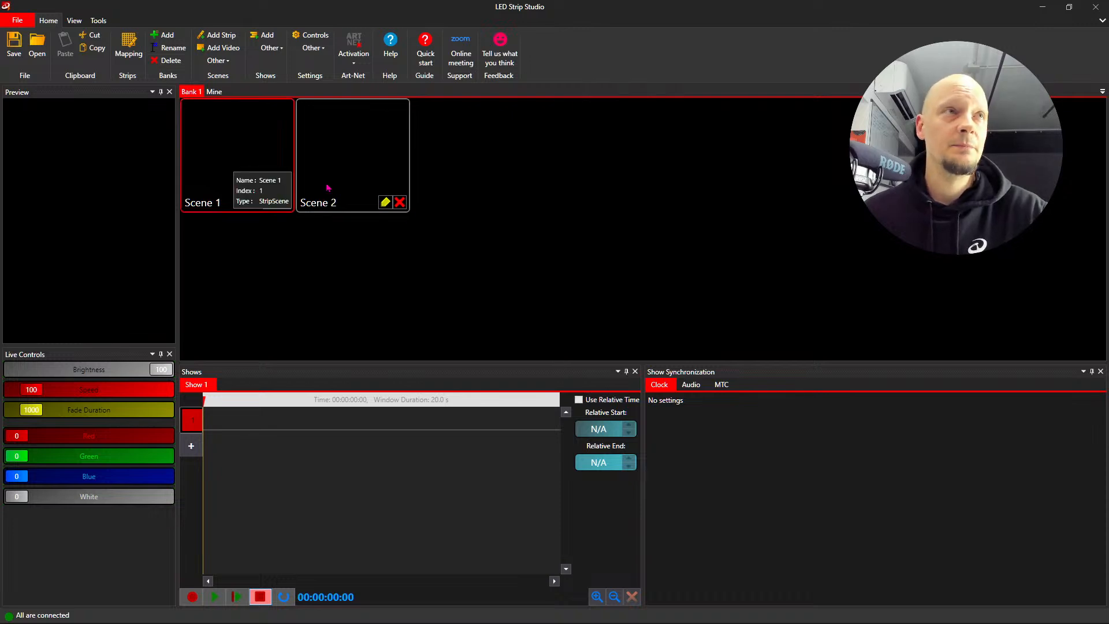
{"action": "left_click", "coordinate": [400, 203]}
{"action": "left_click", "coordinate": [551, 357]}
{"action": "left_click", "coordinate": [284, 203]}
{"action": "left_click", "coordinate": [548, 356]}
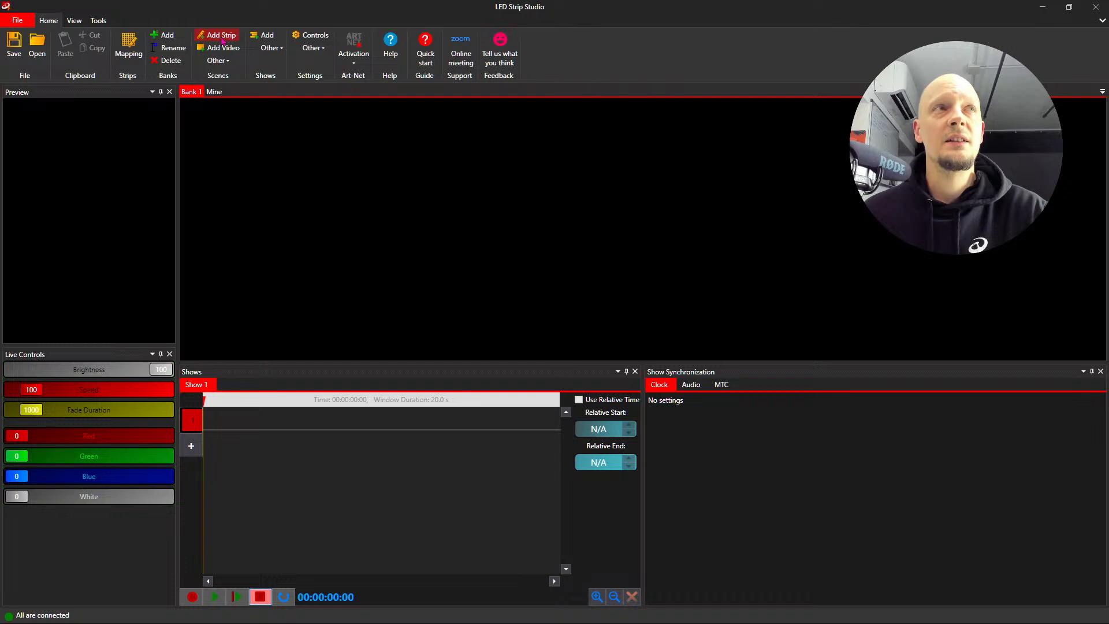
- Add a new strip scene to Bank 1 and open its settings in a moved and enlarged window
{"action": "left_click", "coordinate": [226, 61]}
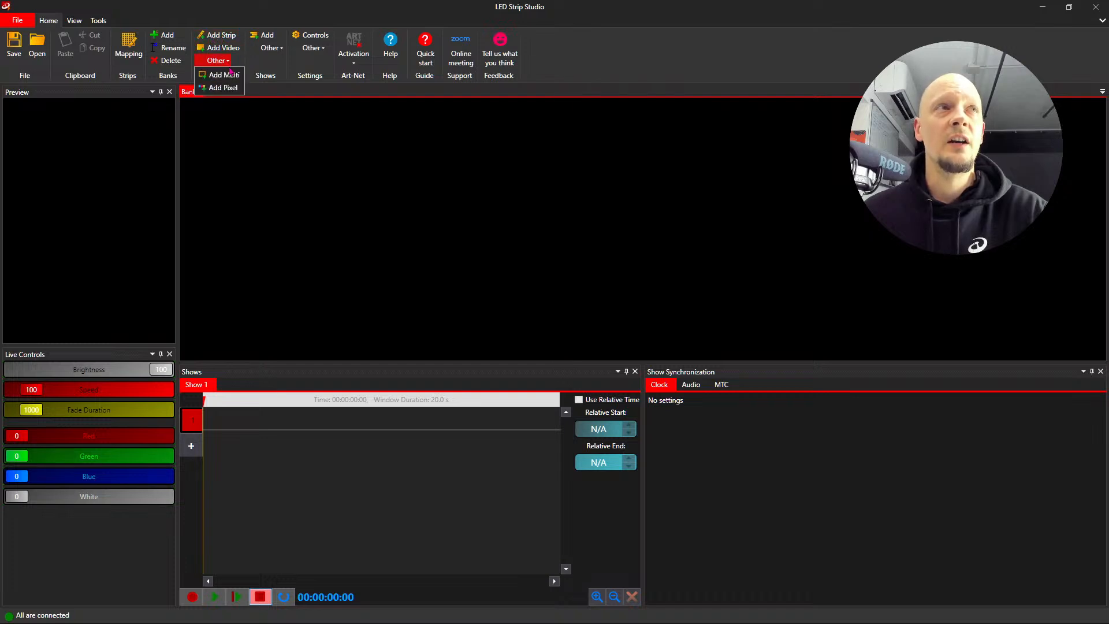
{"action": "left_click", "coordinate": [238, 75]}
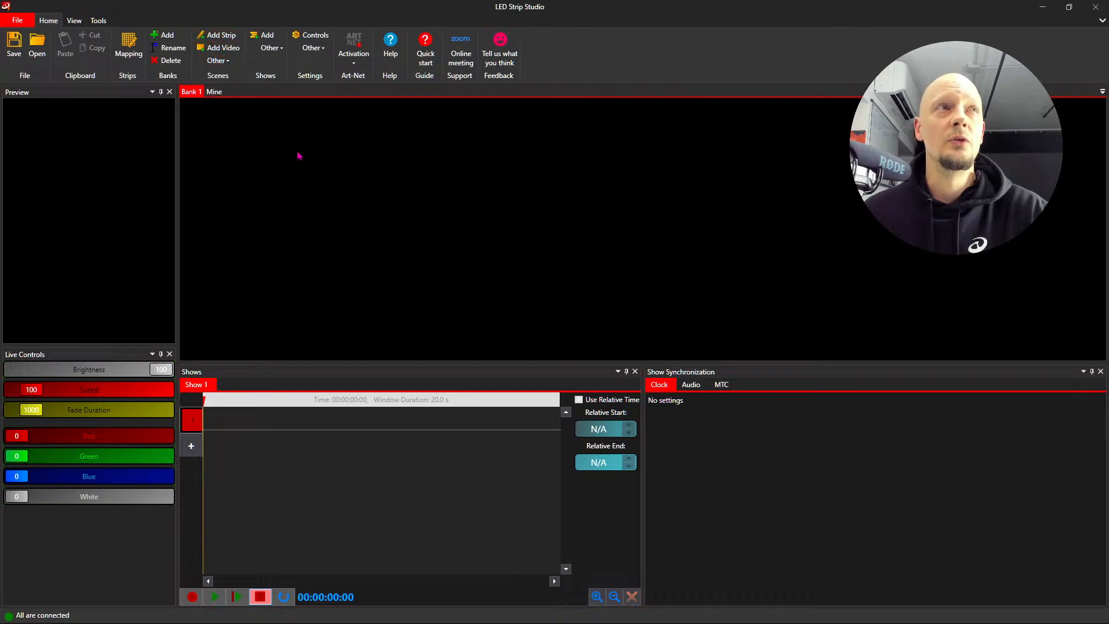
{"action": "left_click", "coordinate": [223, 37]}
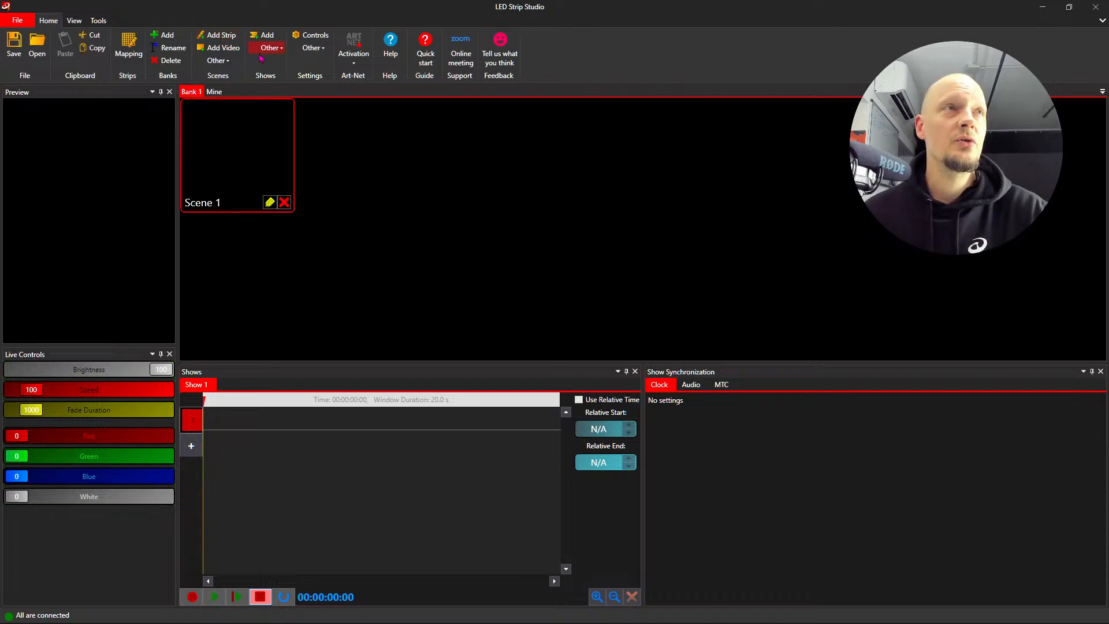
{"action": "left_click", "coordinate": [269, 206]}
{"action": "left_click_drag", "start_coordinate": [333, 152], "coordinate": [245, 32]}
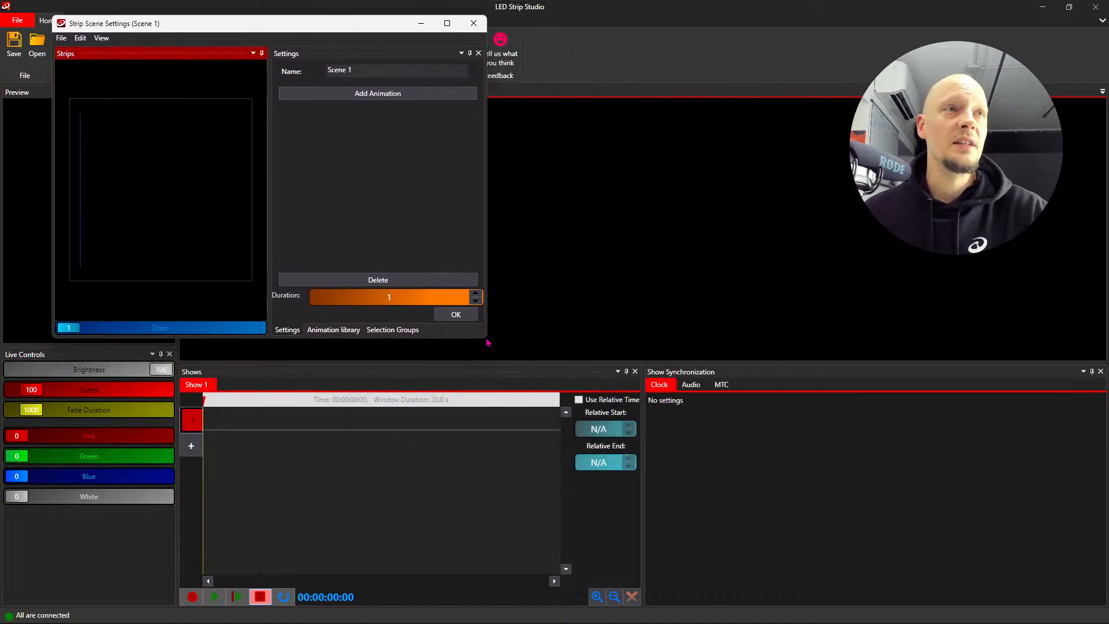
{"action": "left_click_drag", "start_coordinate": [487, 340], "coordinate": [683, 504]}
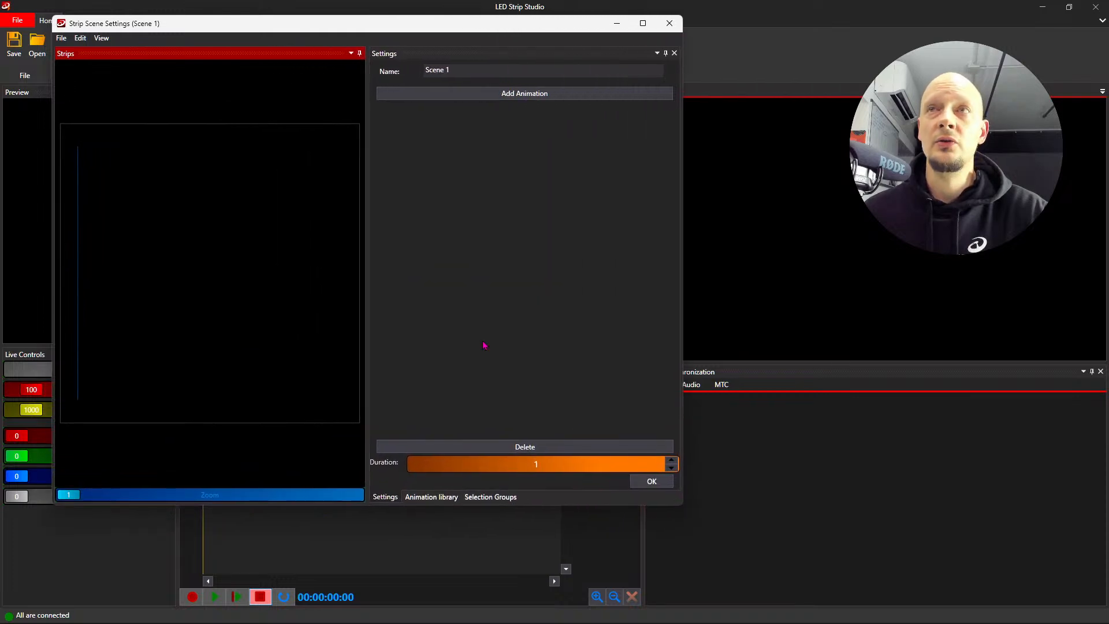
- Assign the first Digital Color animation from the animation library to the strip and confirm the scene settings
{"action": "left_click", "coordinate": [79, 285]}
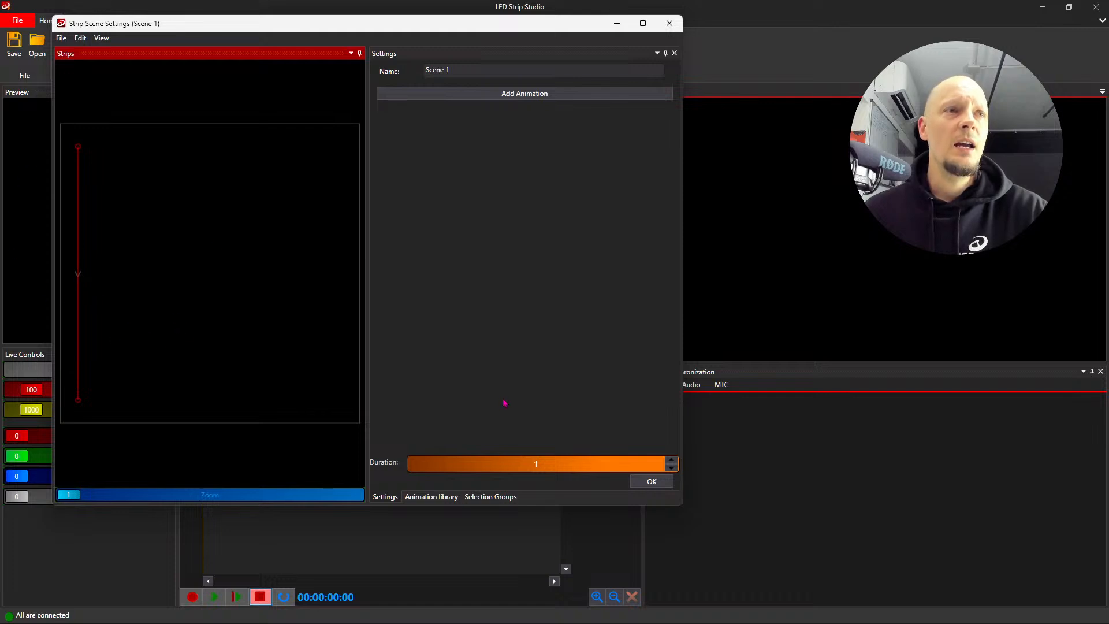
{"action": "left_click", "coordinate": [445, 500]}
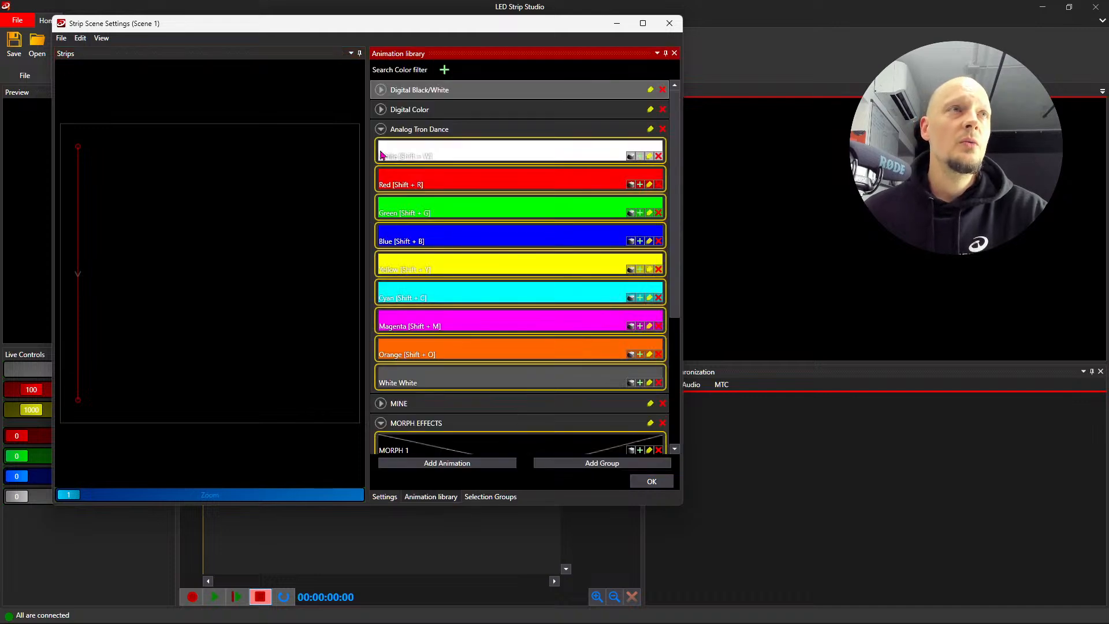
{"action": "left_click", "coordinate": [380, 129]}
{"action": "left_click", "coordinate": [380, 170]}
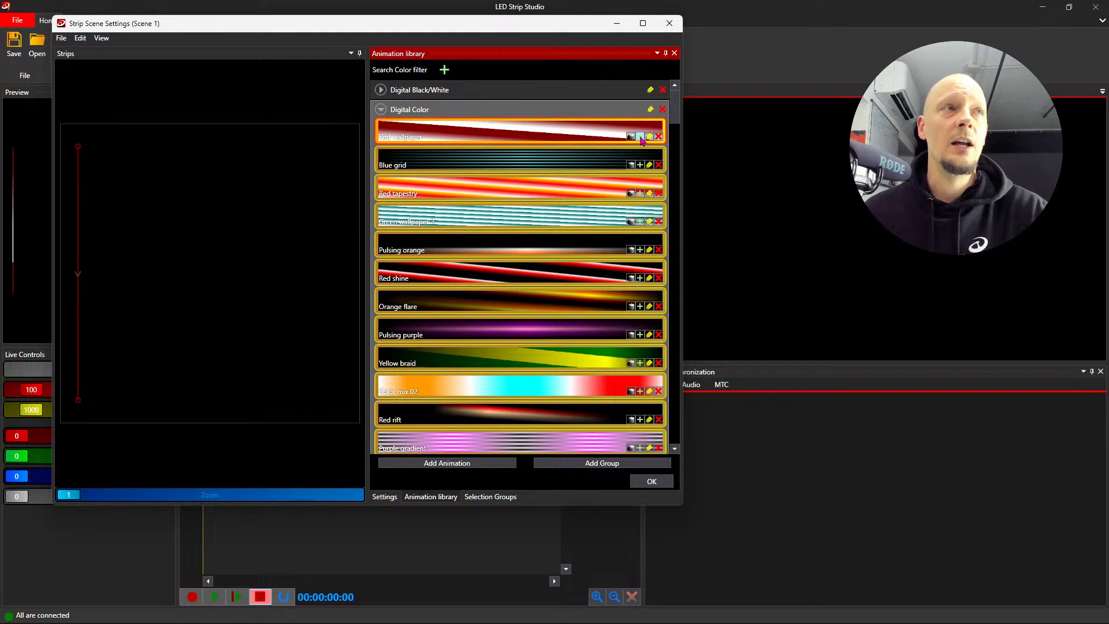
{"action": "left_click", "coordinate": [651, 481]}
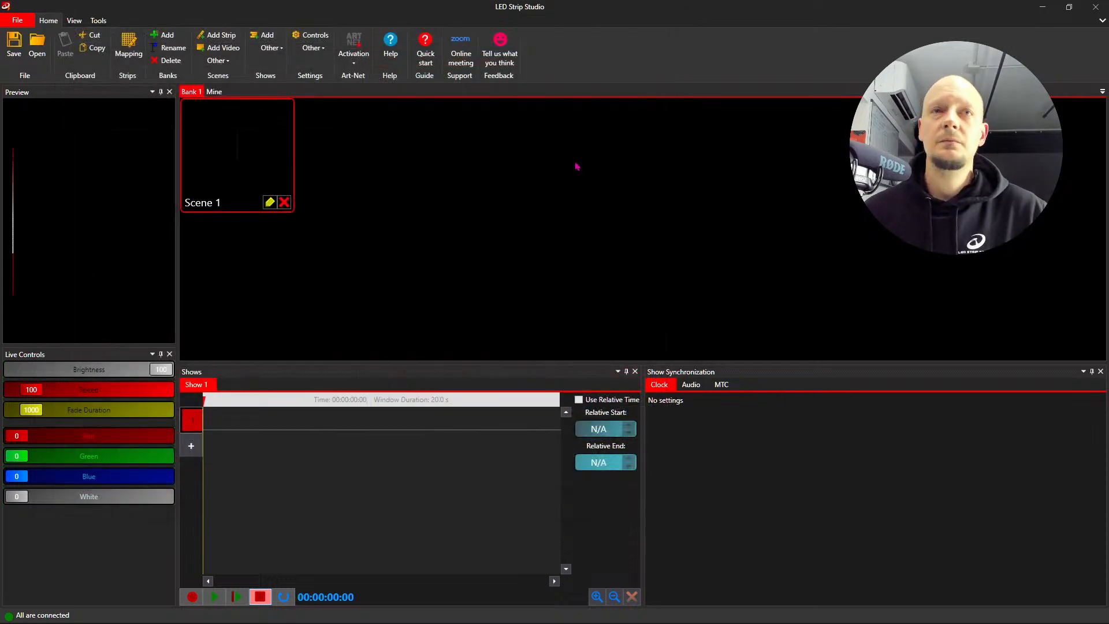
- Switch from LED Strip Studio to another open window
{"action": "key", "text": "alt+Tab"}
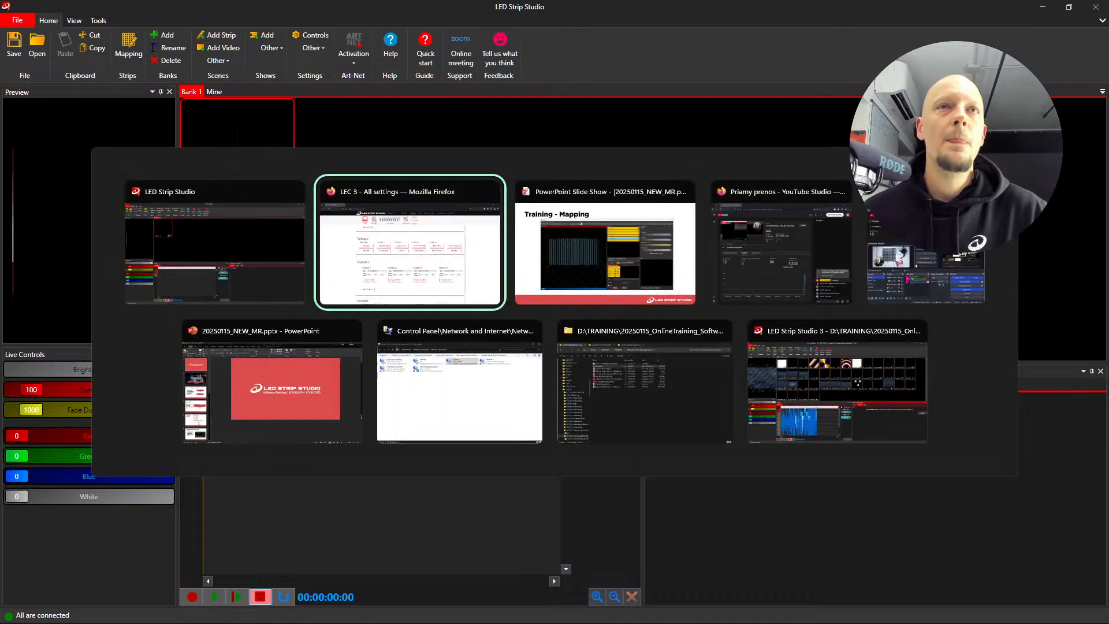
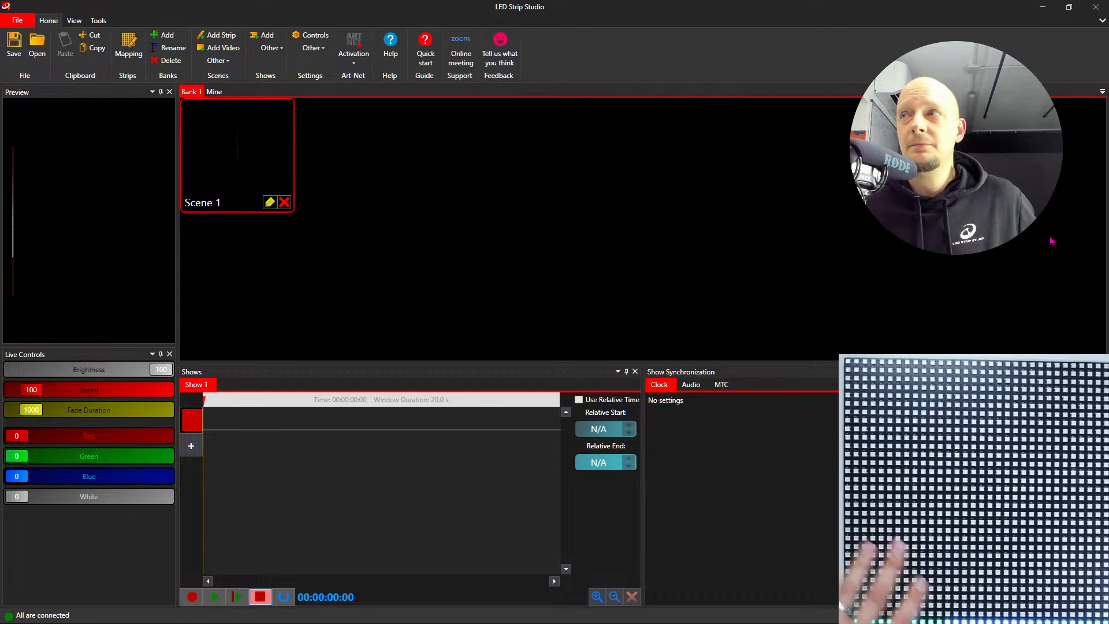
- Review the applied animation's settings in Scene 1 and close the scene settings
{"action": "double_click", "coordinate": [264, 168]}
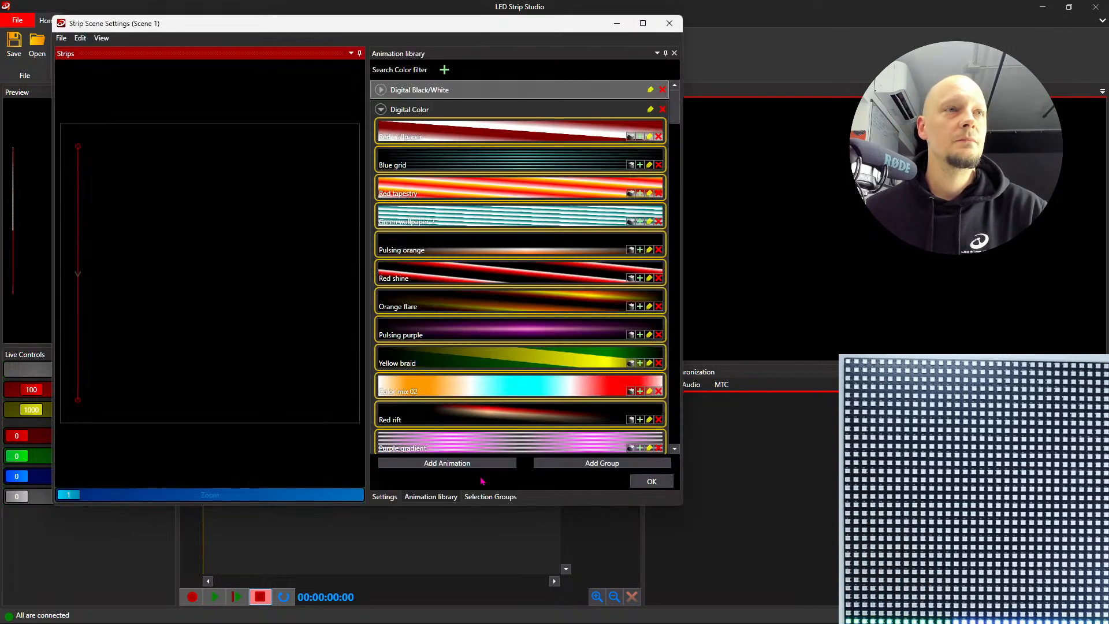
{"action": "left_click", "coordinate": [384, 497]}
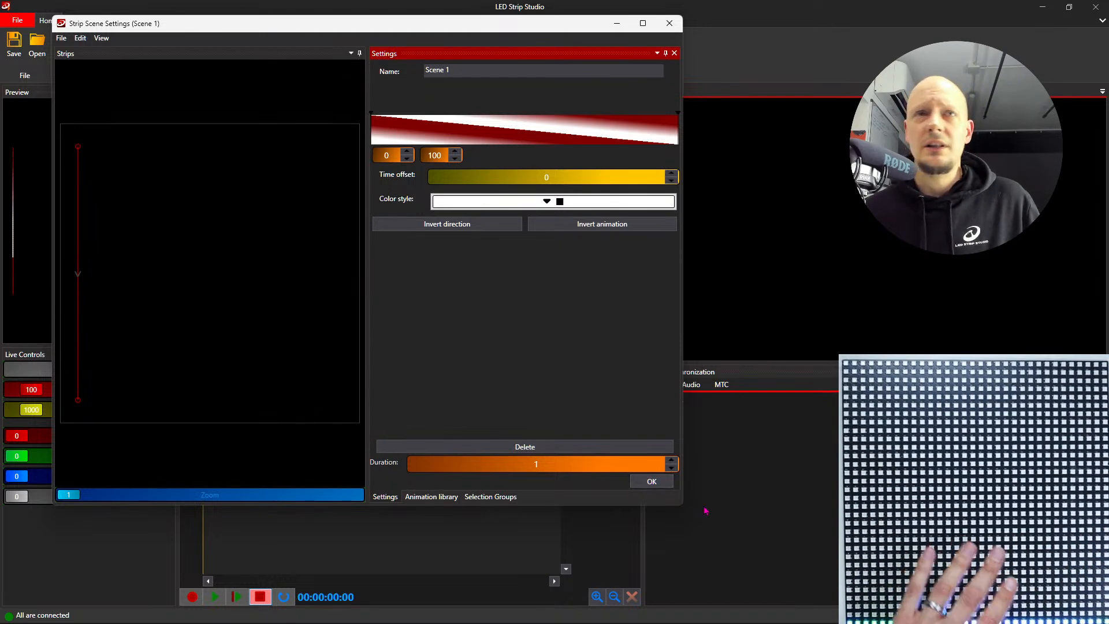
{"action": "left_click", "coordinate": [658, 481]}
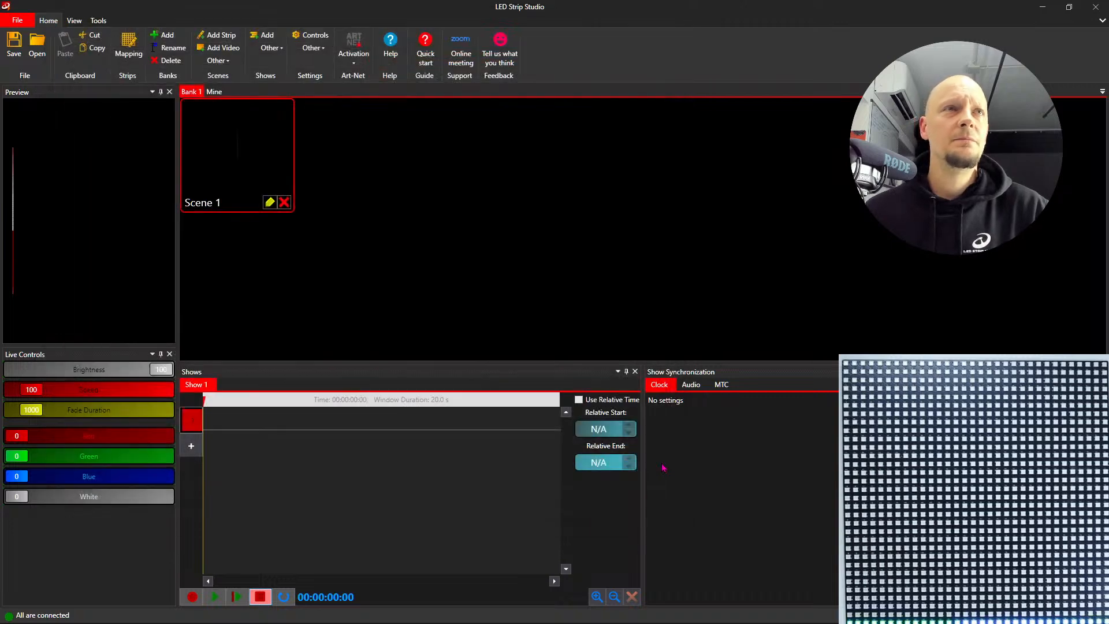
- Change the color map of Strip 1 on the controller to b, r, g, w in the strip mapping and close the Mapping window
{"action": "left_click", "coordinate": [128, 47]}
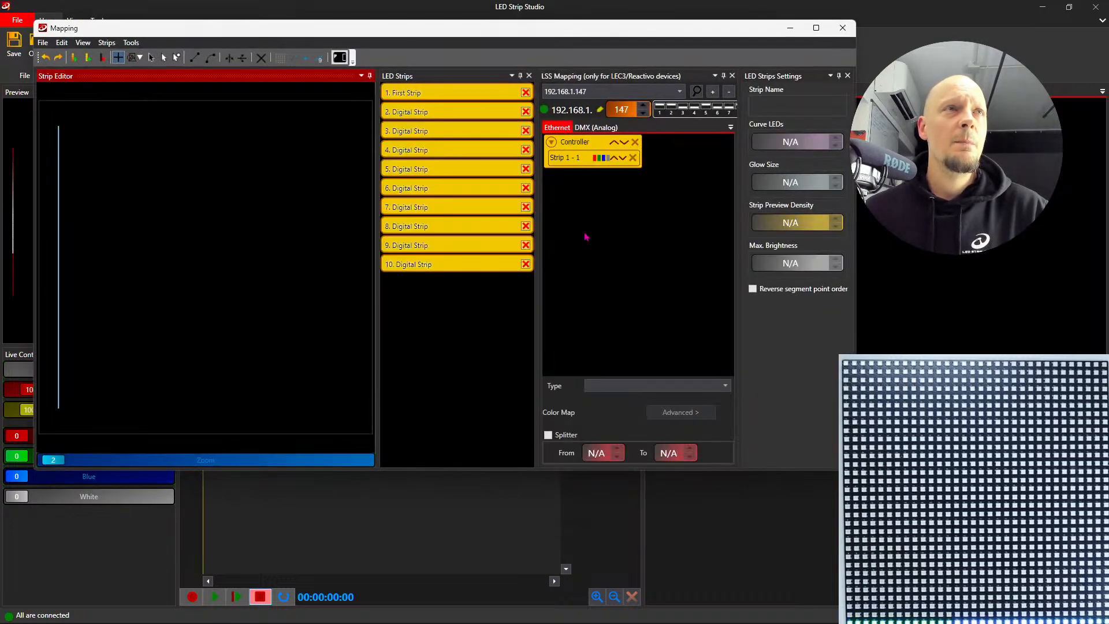
{"action": "left_click", "coordinate": [583, 160]}
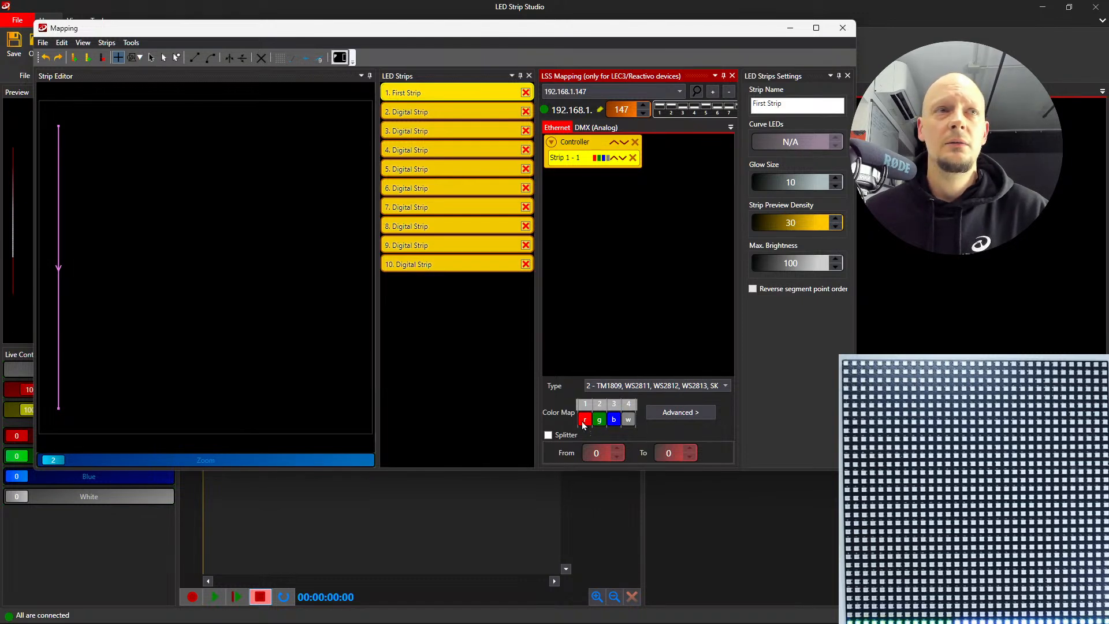
{"action": "left_click", "coordinate": [584, 421]}
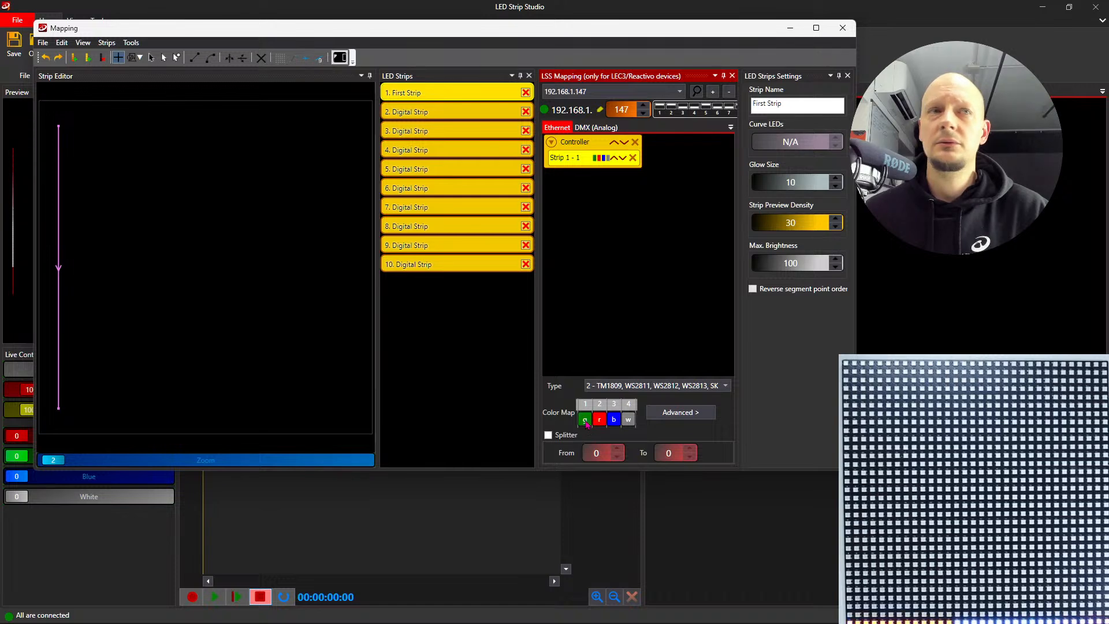
{"action": "left_click", "coordinate": [600, 420]}
{"action": "left_click", "coordinate": [599, 420]}
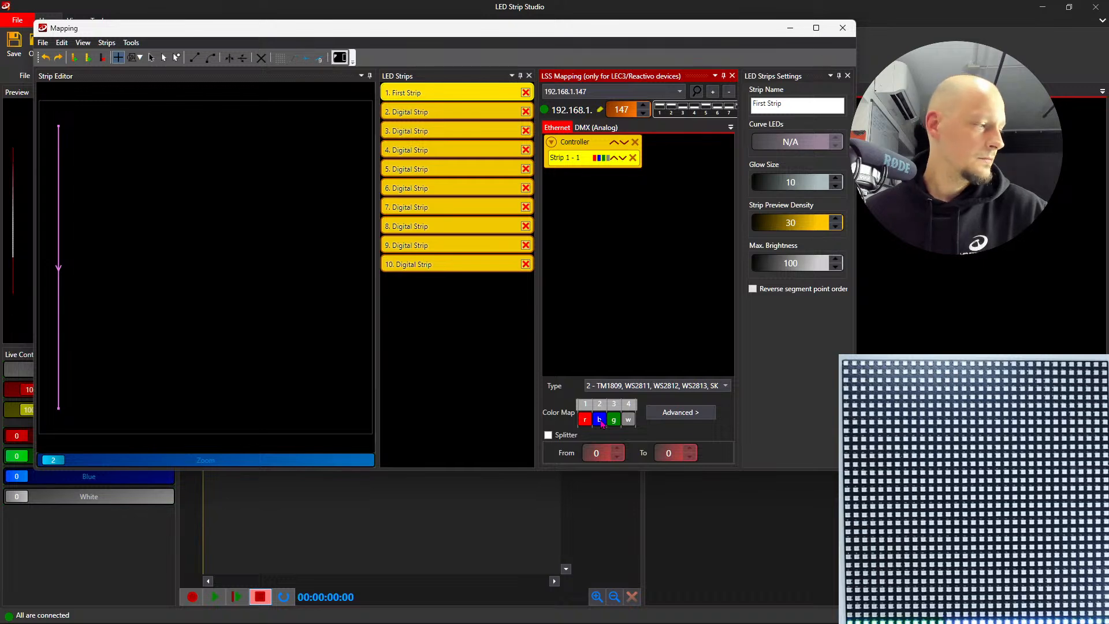
{"action": "left_click", "coordinate": [590, 141]}
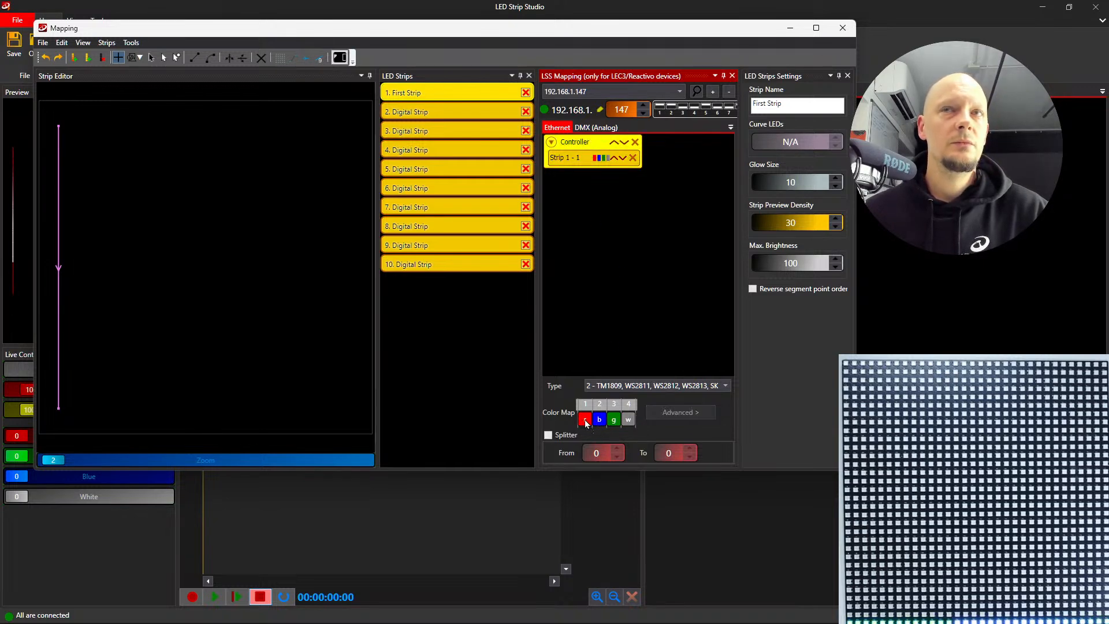
{"action": "left_click", "coordinate": [585, 421]}
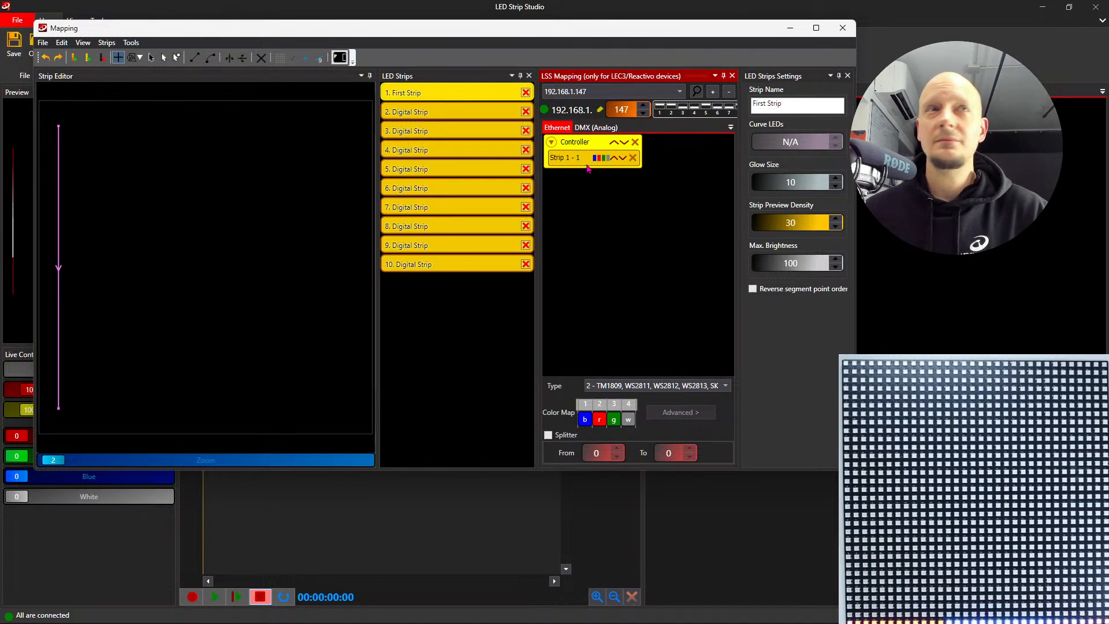
{"action": "left_click", "coordinate": [844, 30]}
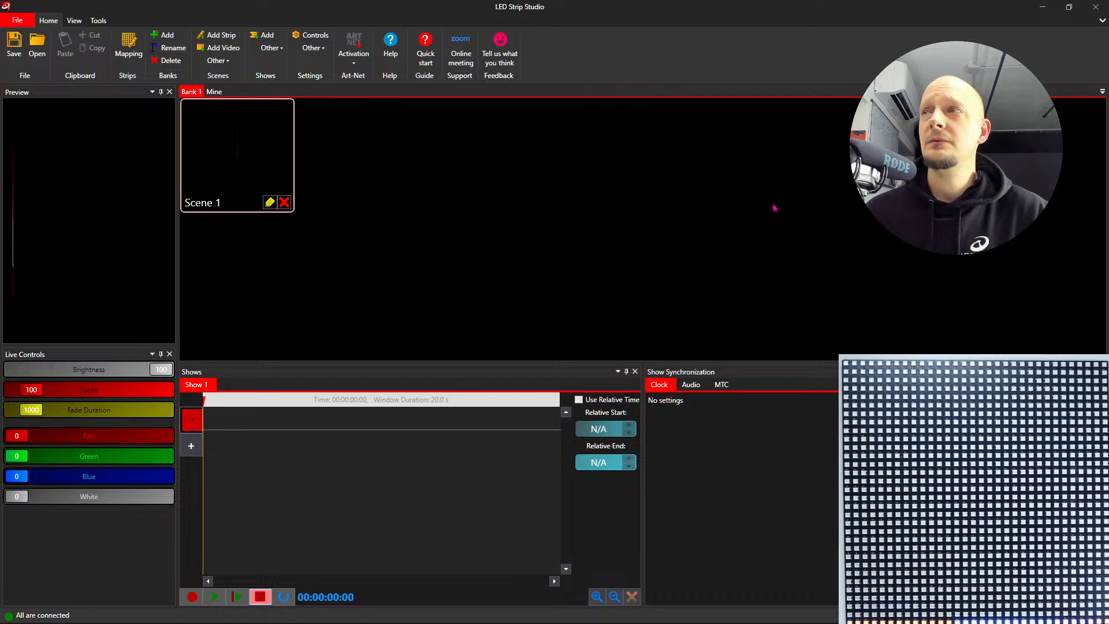
- Switch to the LEC 3 settings page in the browser, alternate the Red solid and Green solid tests on all outputs, and stop the test
{"action": "key", "text": "alt+Tab"}
{"action": "left_click", "coordinate": [705, 262]}
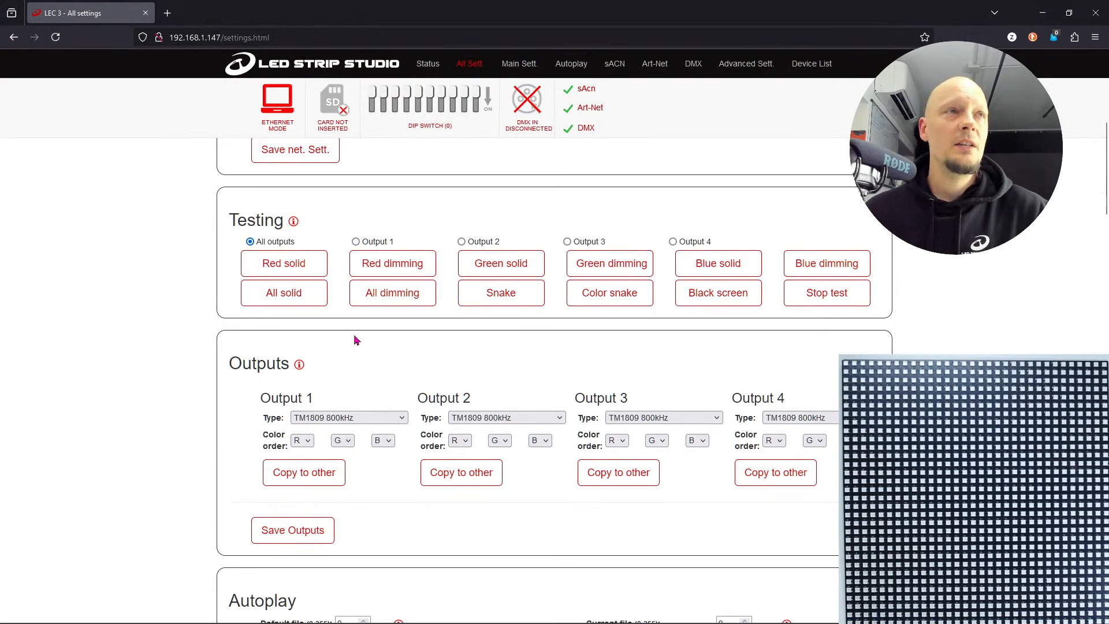
{"action": "left_click", "coordinate": [284, 266]}
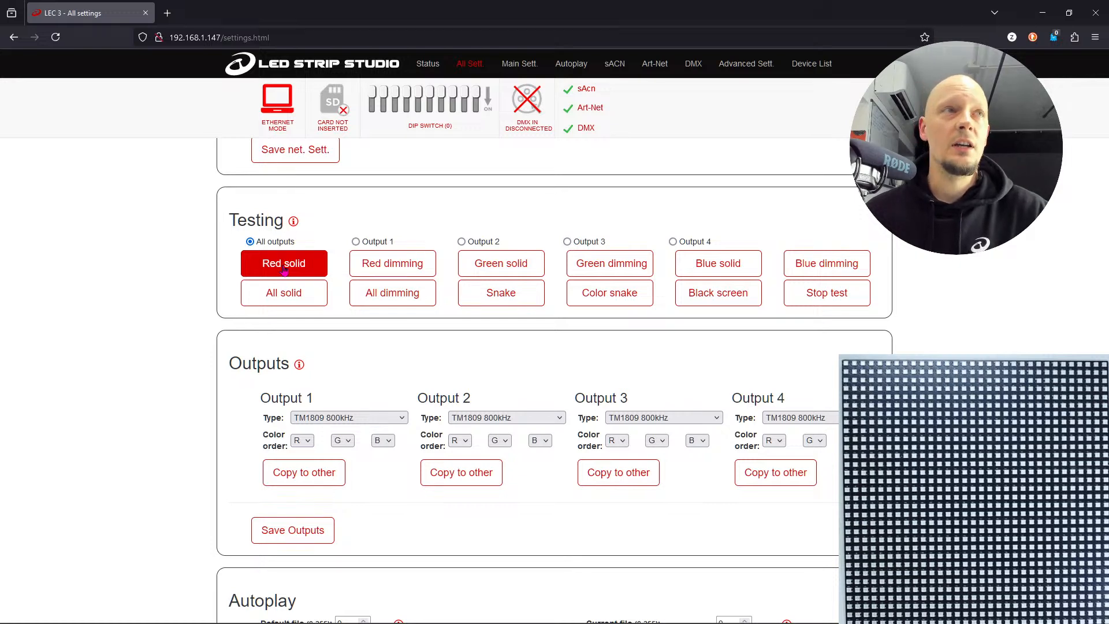
{"action": "left_click", "coordinate": [284, 267]}
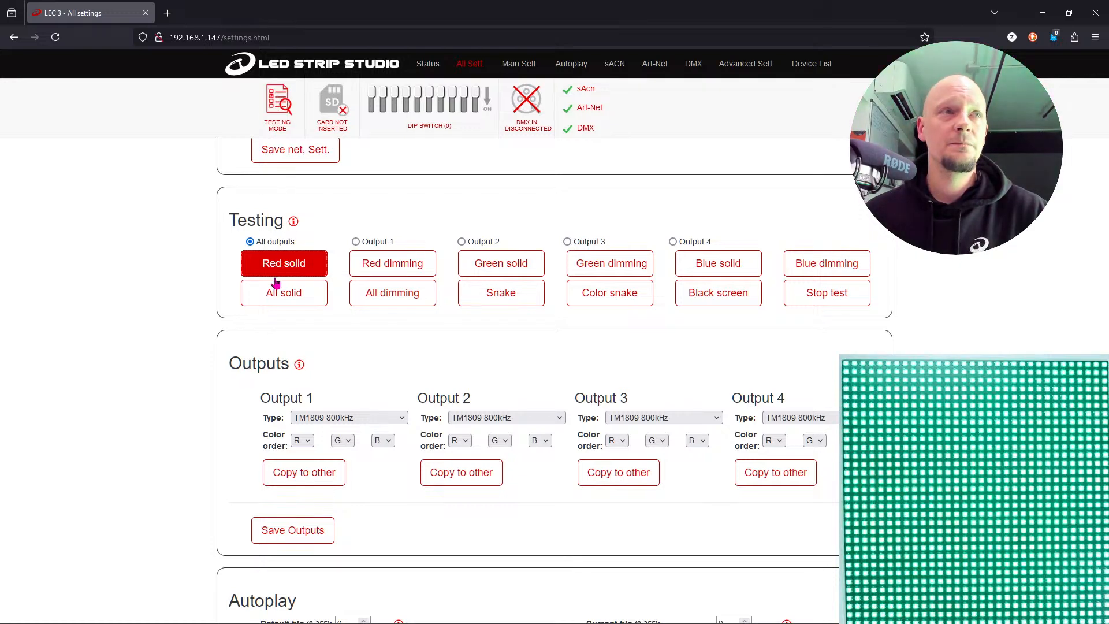
{"action": "left_click", "coordinate": [490, 275]}
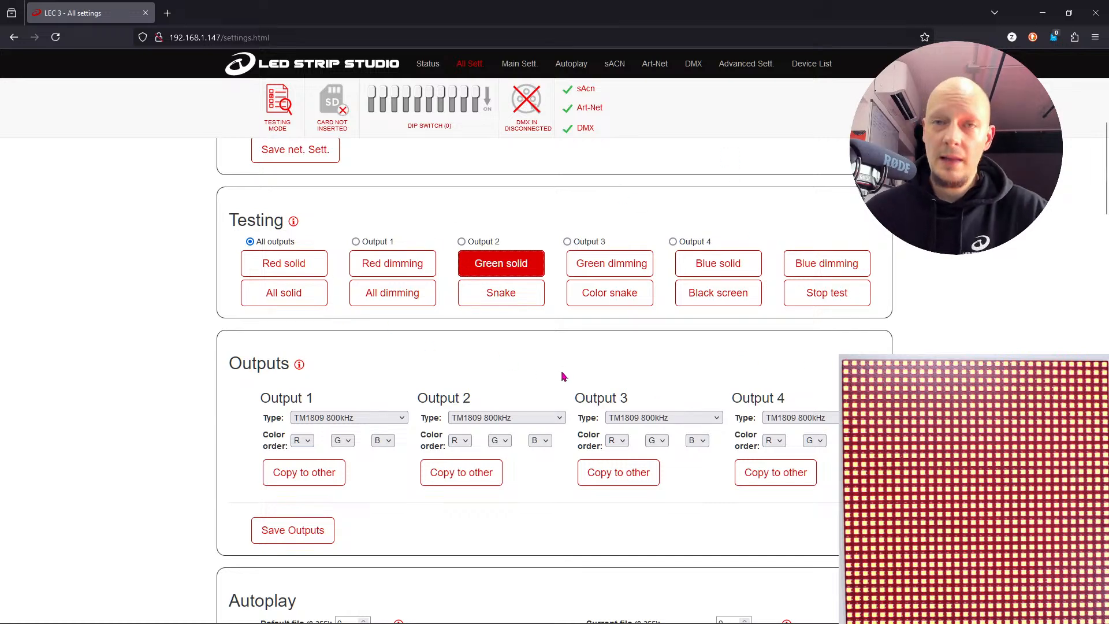
{"action": "left_click", "coordinate": [273, 271]}
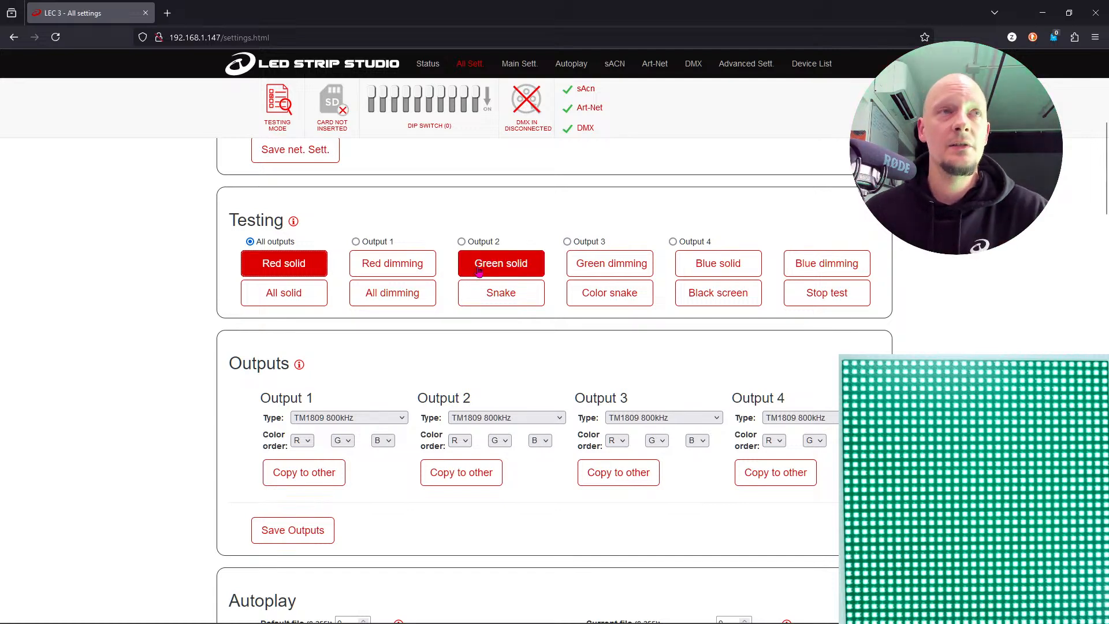
{"action": "left_click", "coordinate": [478, 271]}
{"action": "left_click", "coordinate": [290, 273]}
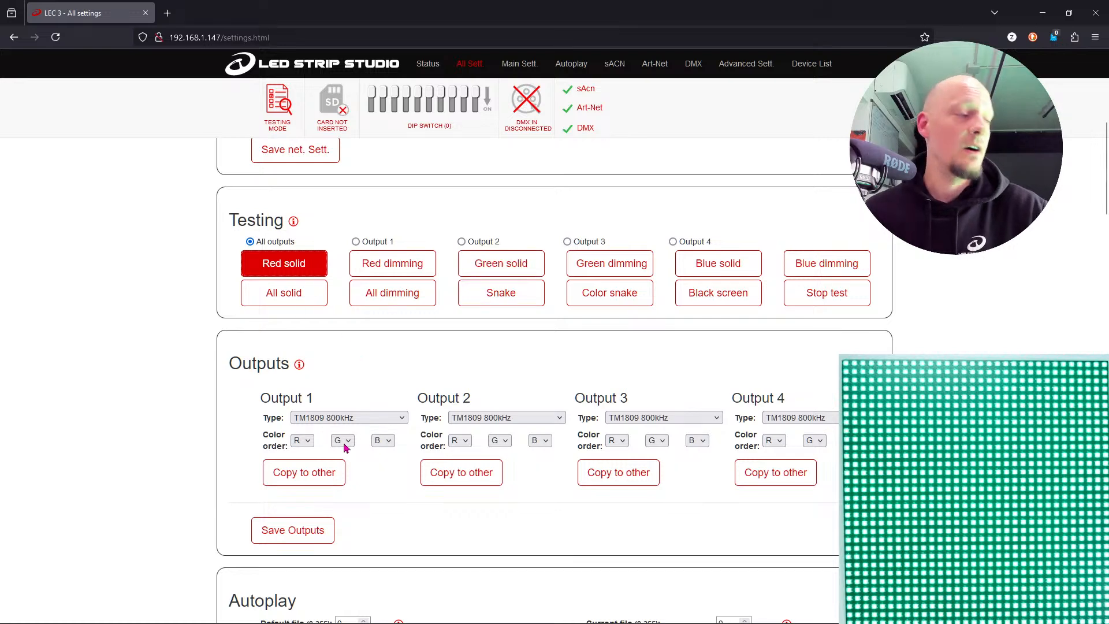
{"action": "left_click", "coordinate": [500, 267]}
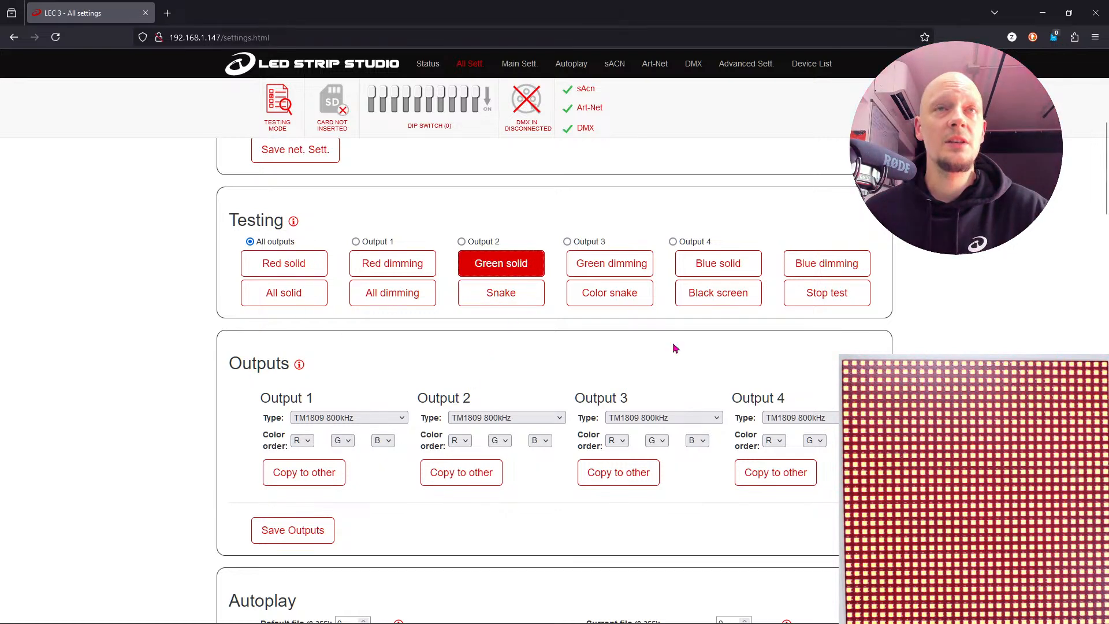
{"action": "left_click", "coordinate": [810, 298]}
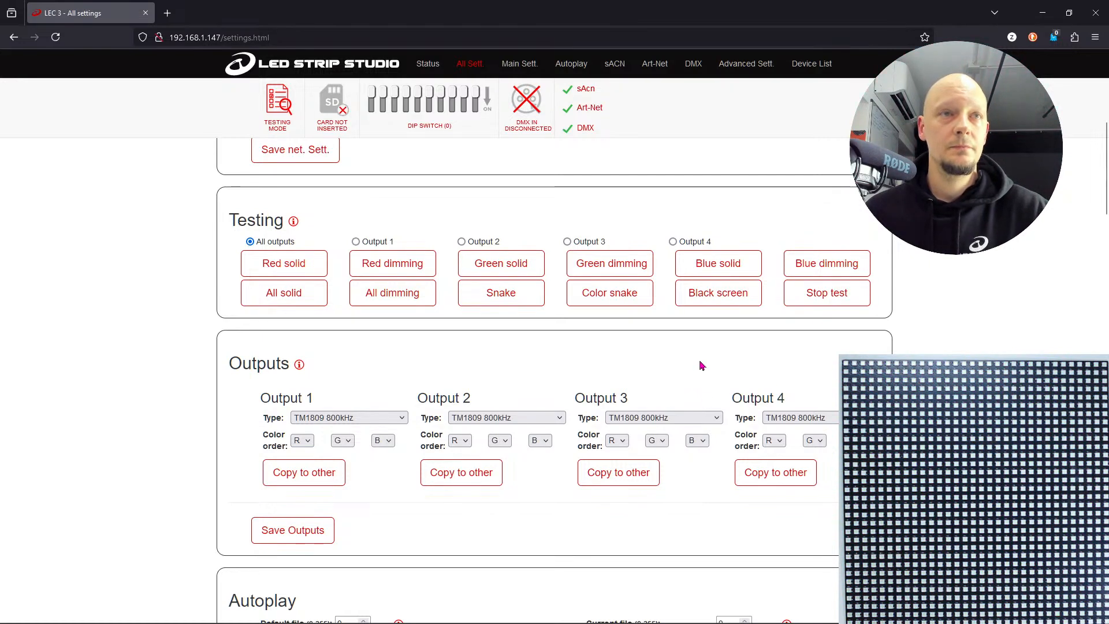
- Switch back to LED Strip Studio and play Scene 1 from Bank 1
{"action": "key", "text": "alt+Tab"}
{"action": "left_click", "coordinate": [243, 162]}
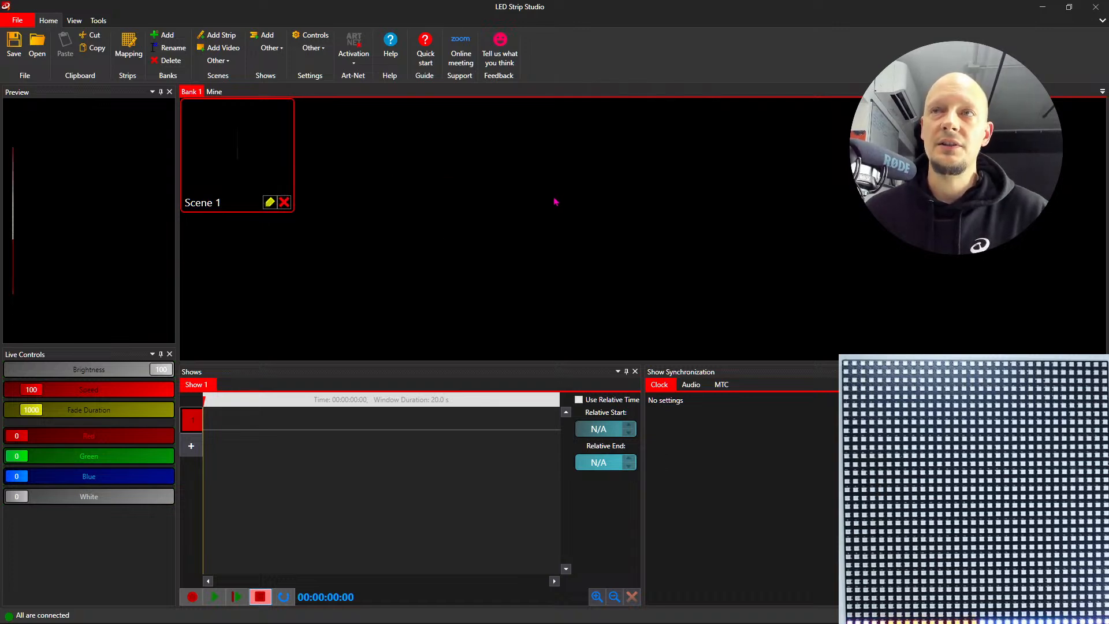
- Open the strip mapping and draw the second digital strip as a near-vertical line beside First Strip, matching its length
{"action": "left_click", "coordinate": [131, 53]}
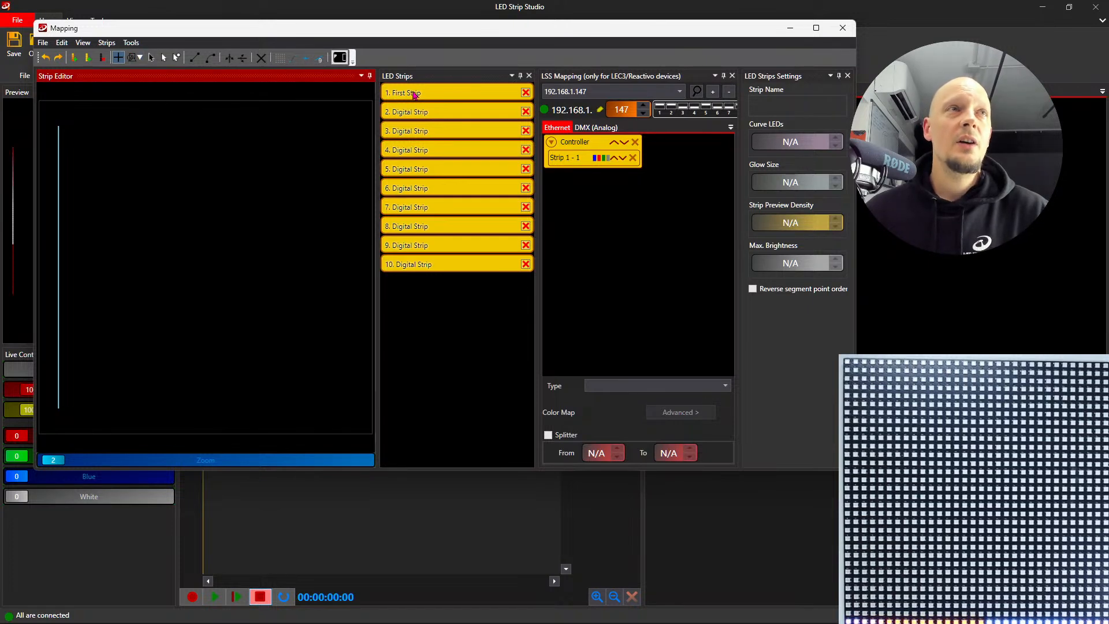
{"action": "left_click", "coordinate": [150, 57]}
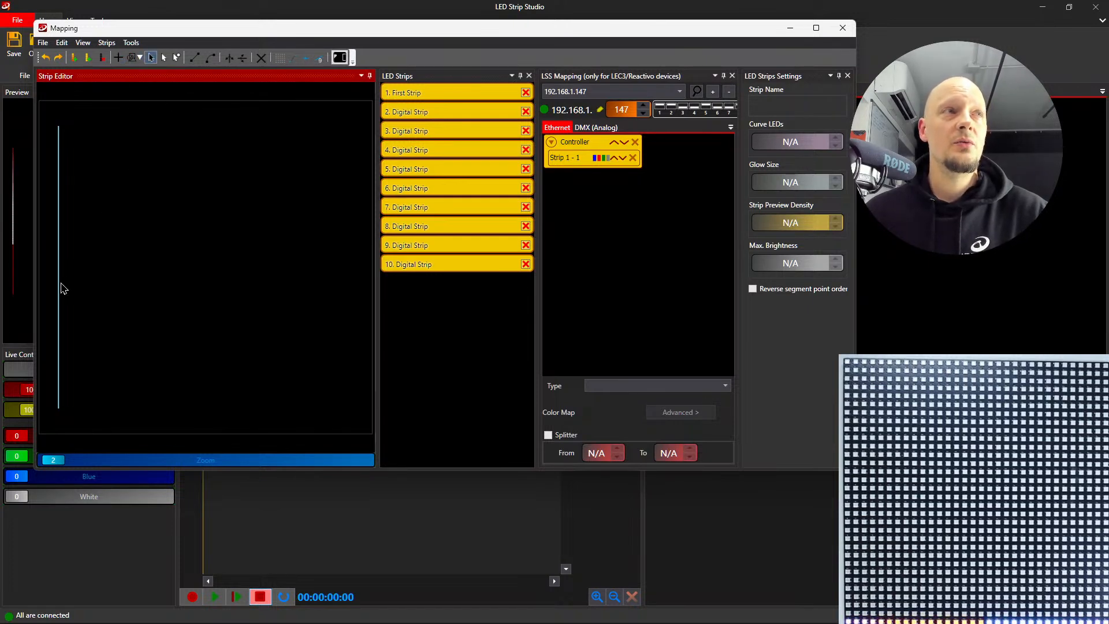
{"action": "left_click", "coordinate": [59, 284]}
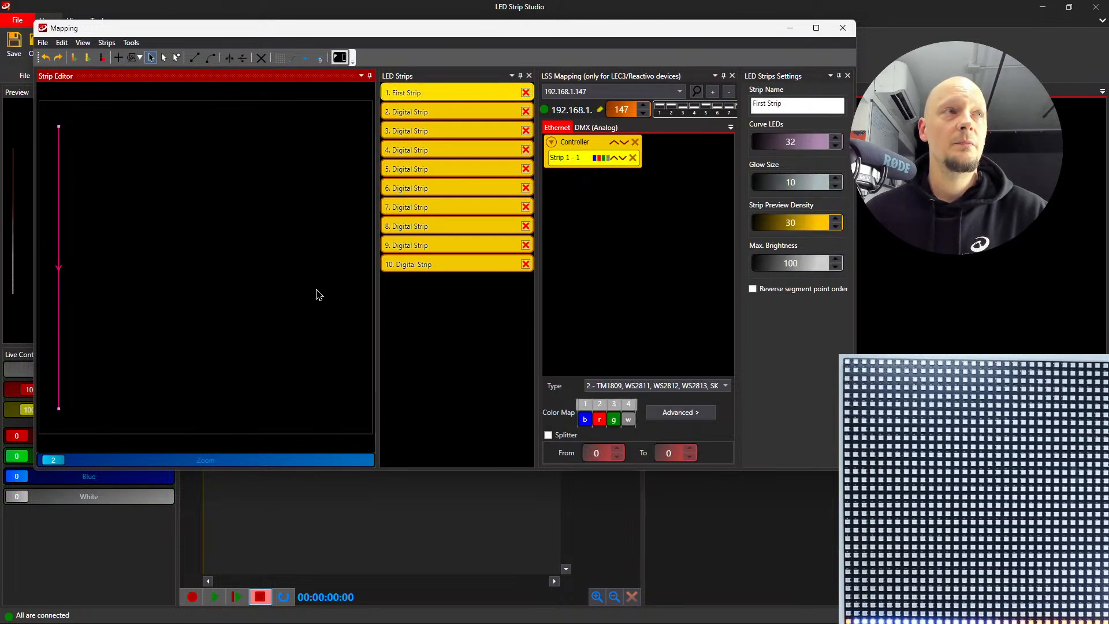
{"action": "left_click", "coordinate": [419, 113]}
{"action": "left_click", "coordinate": [119, 58]}
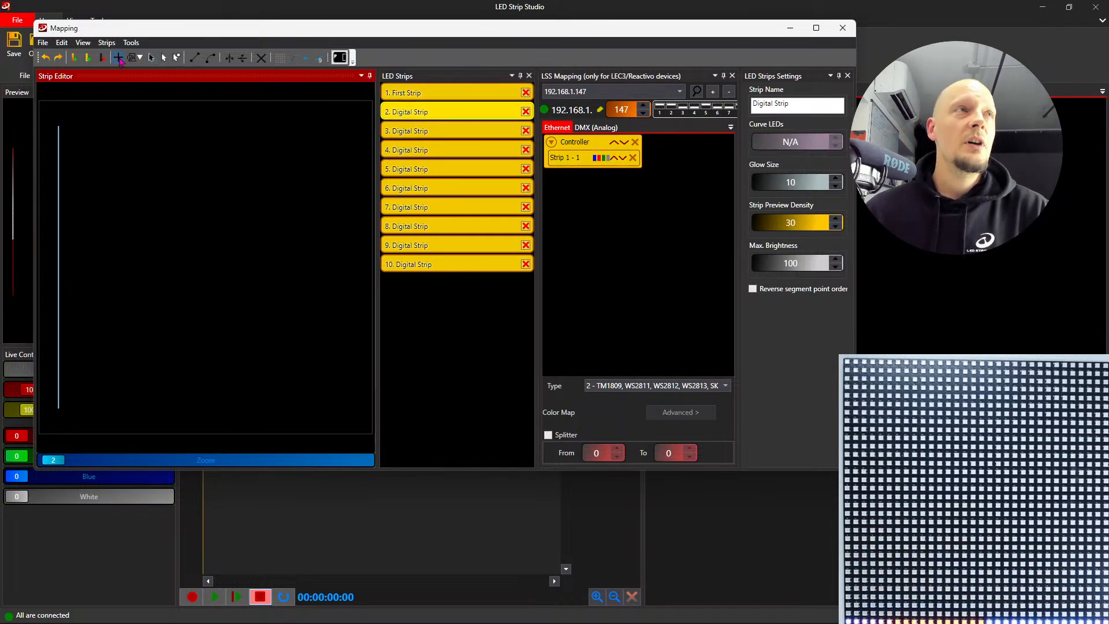
{"action": "mouse_move", "coordinate": [77, 126]}
{"action": "left_mouse_down"}
{"action": "mouse_move", "coordinate": [87, 301]}
{"action": "mouse_move", "coordinate": [73, 408]}
{"action": "left_mouse_up"}
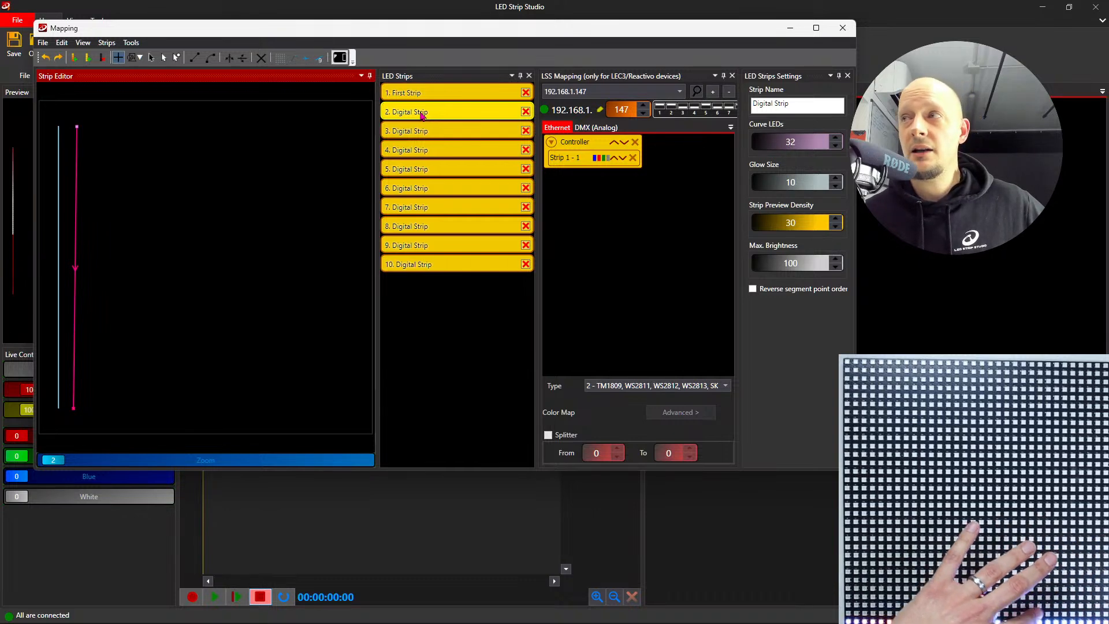
- Map the second digital strip to the controller, replacing its separate output entry with a group shared with Strip 1
{"action": "left_click_drag", "start_coordinate": [422, 116], "coordinate": [584, 145]}
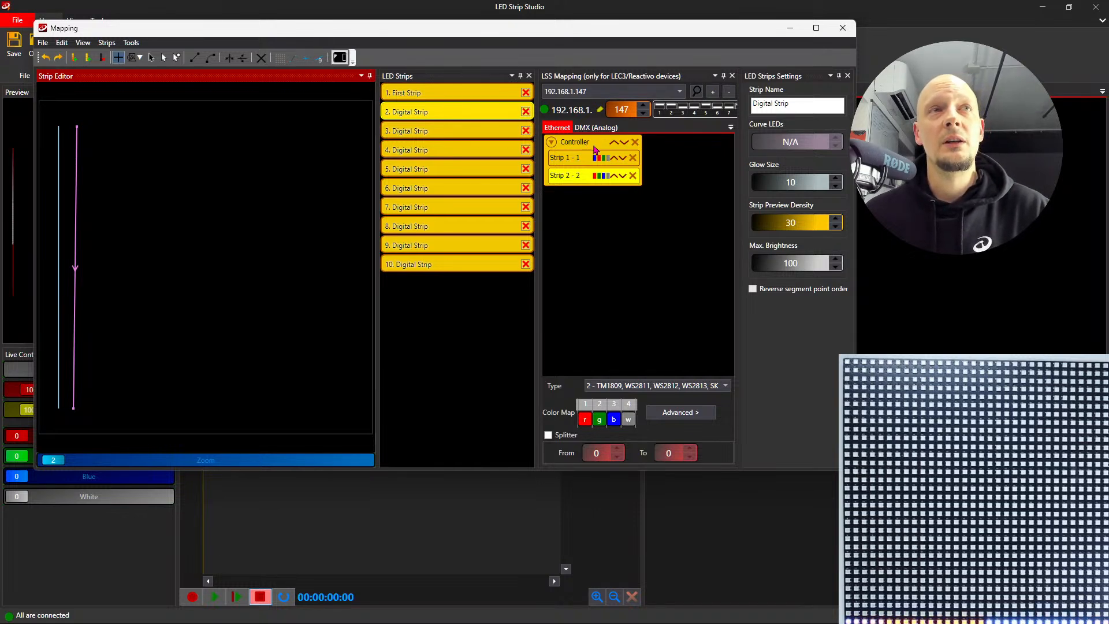
{"action": "left_click", "coordinate": [632, 176]}
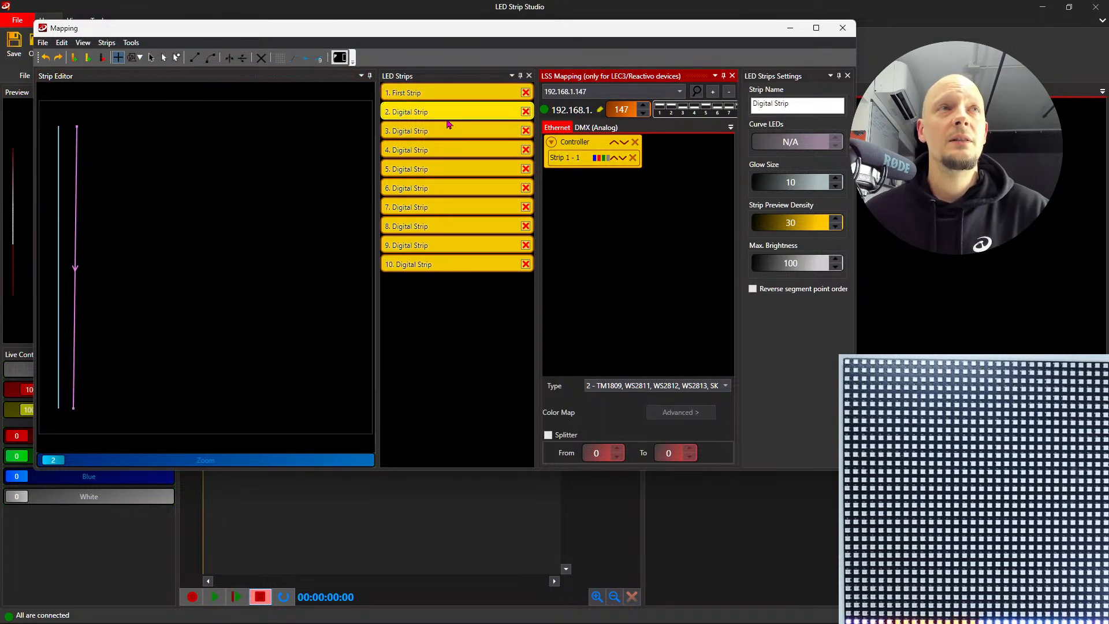
{"action": "left_click", "coordinate": [575, 164]}
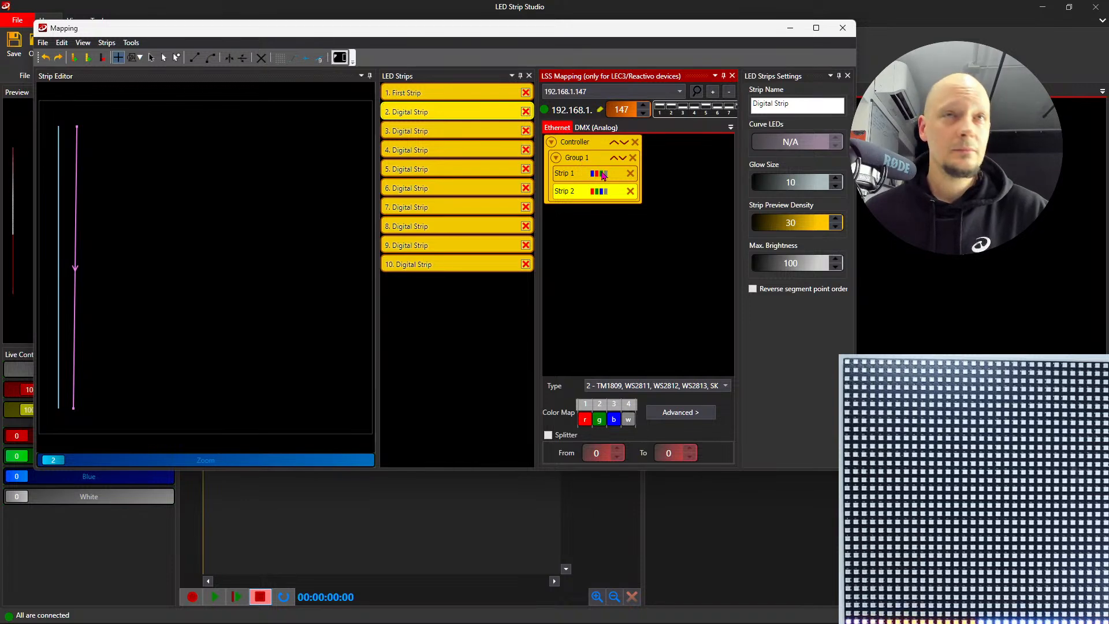
- Draw the third digital strip as a near-vertical line beside the second one and add it to Group 1 on the controller
{"action": "left_click", "coordinate": [429, 134]}
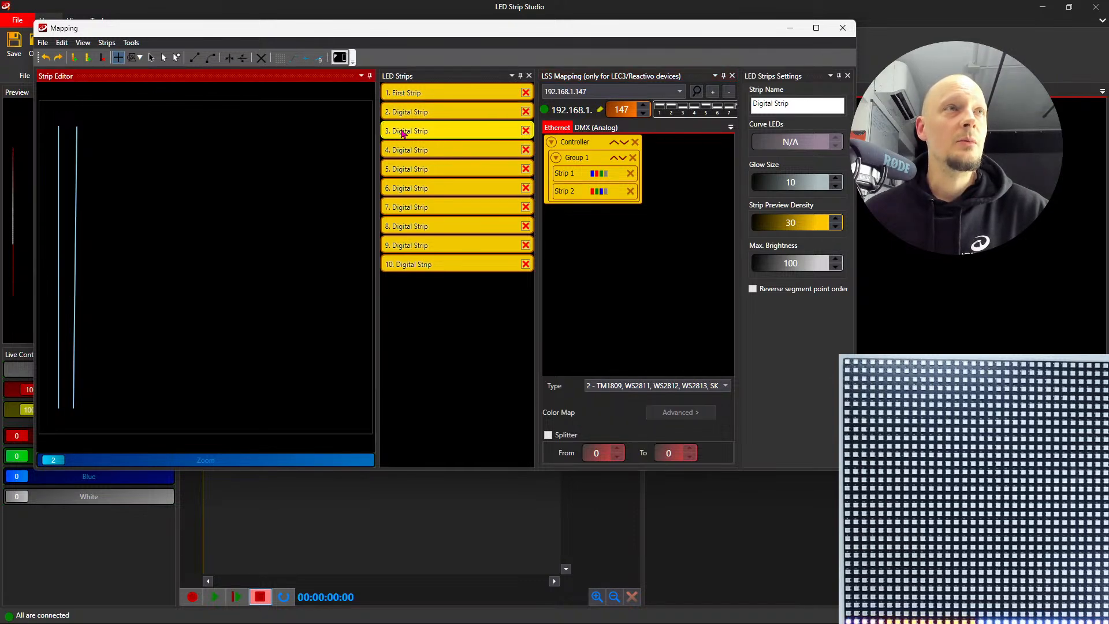
{"action": "left_click_drag", "start_coordinate": [91, 128], "coordinate": [87, 410]}
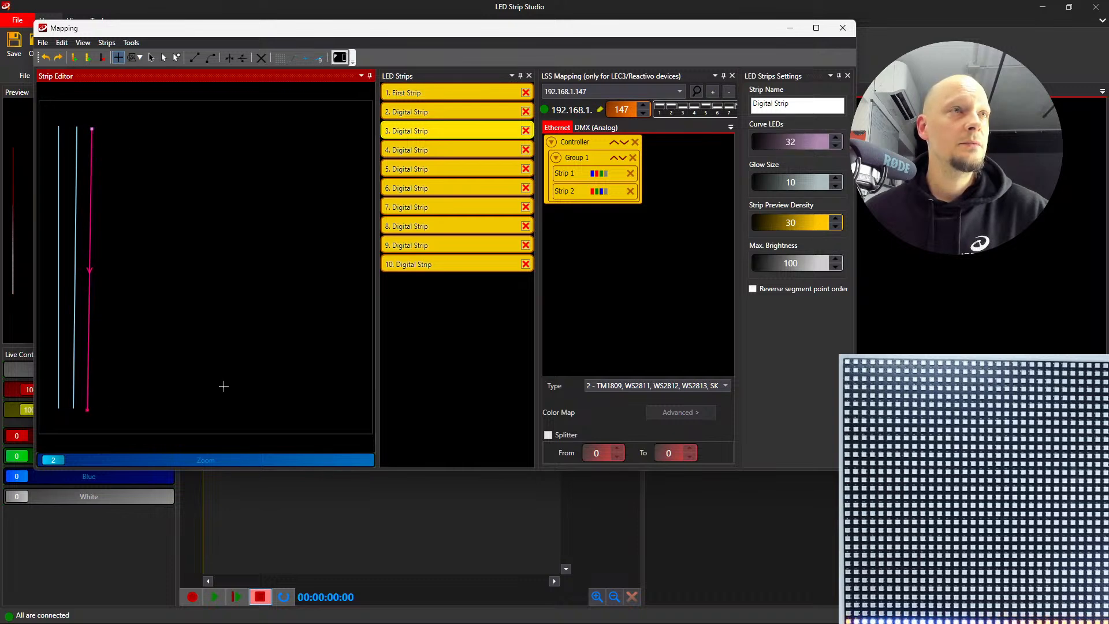
{"action": "left_click", "coordinate": [411, 135]}
{"action": "left_click", "coordinate": [590, 162]}
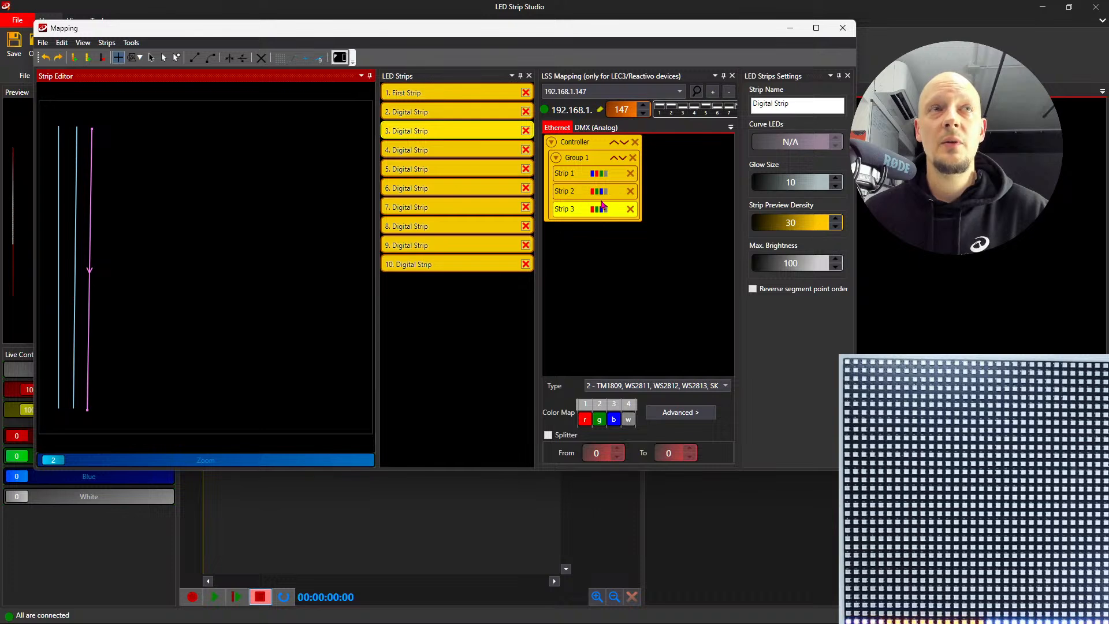
- Set the color map of Group 1 to b, r, g, w for all its strips and inspect the third strip's settings
{"action": "left_click", "coordinate": [586, 161]}
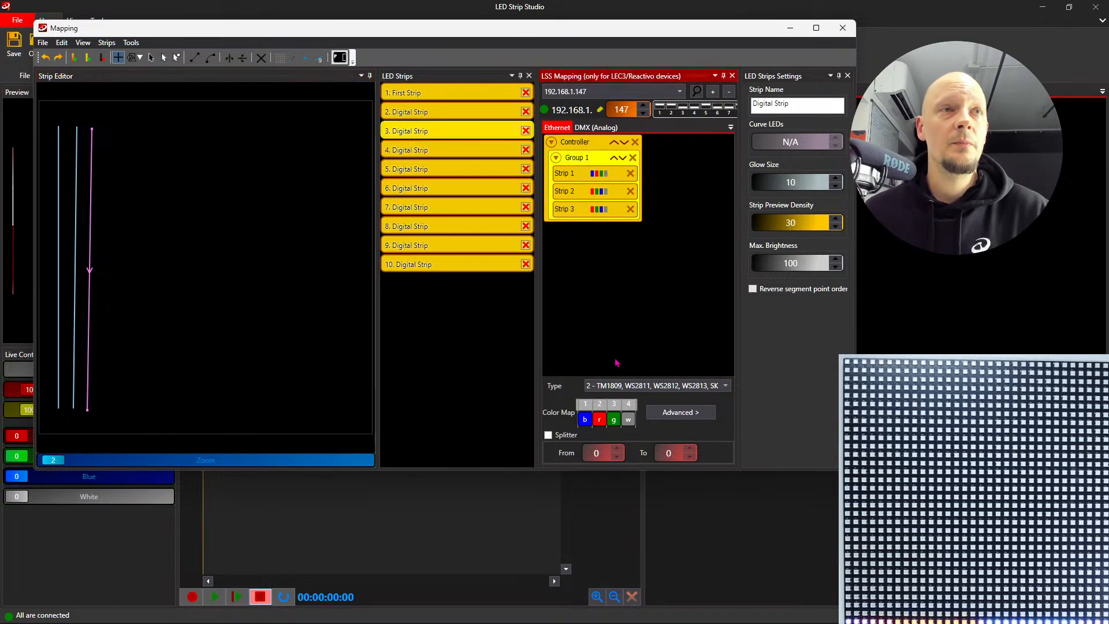
{"action": "mouse_move", "coordinate": [588, 421]}
{"action": "left_mouse_down"}
{"action": "mouse_move", "coordinate": [601, 423]}
{"action": "mouse_move", "coordinate": [585, 421]}
{"action": "left_mouse_up"}
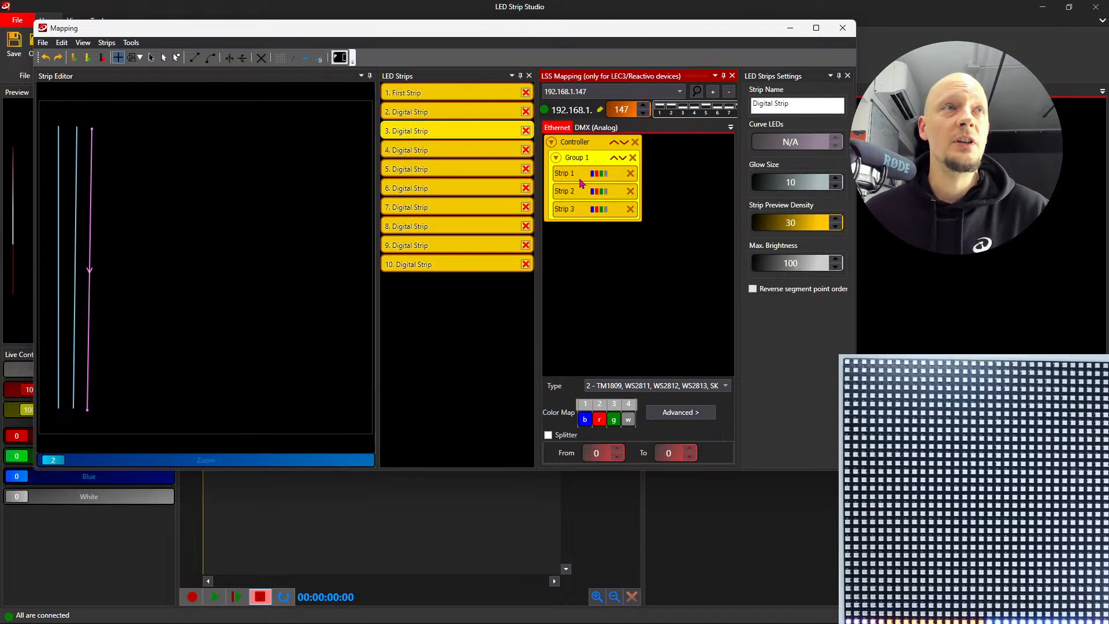
{"action": "left_click", "coordinate": [439, 95]}
{"action": "left_click", "coordinate": [150, 57]}
{"action": "left_click", "coordinate": [90, 203]}
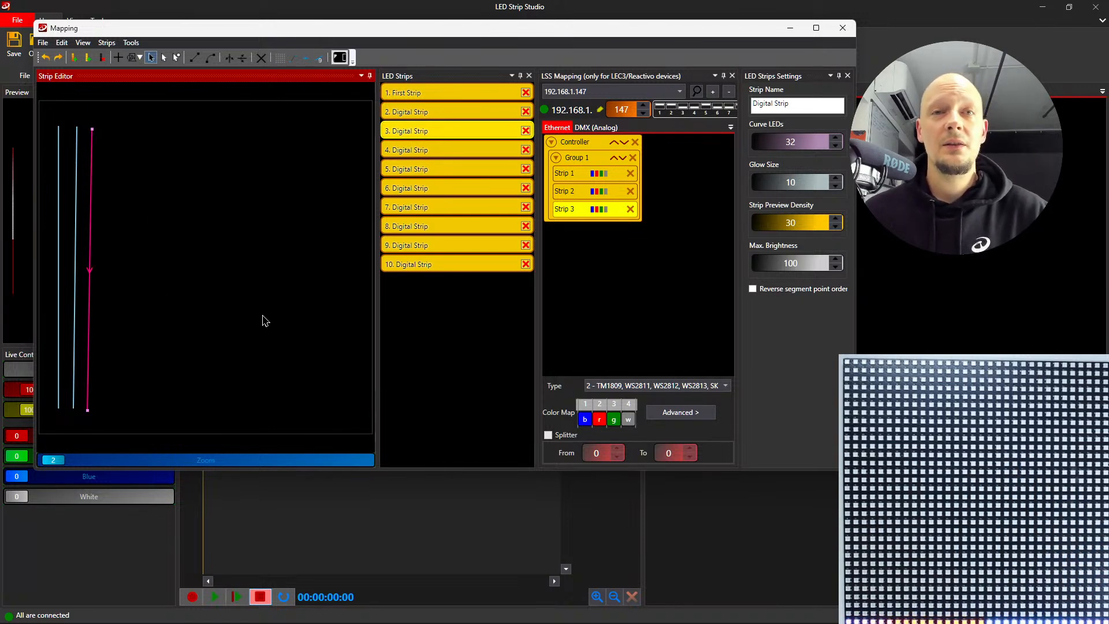
- Leave the mapping, open Scene 1, copy the first strip's animation to the second and third strips, and confirm the scene settings
{"action": "left_click", "coordinate": [842, 29]}
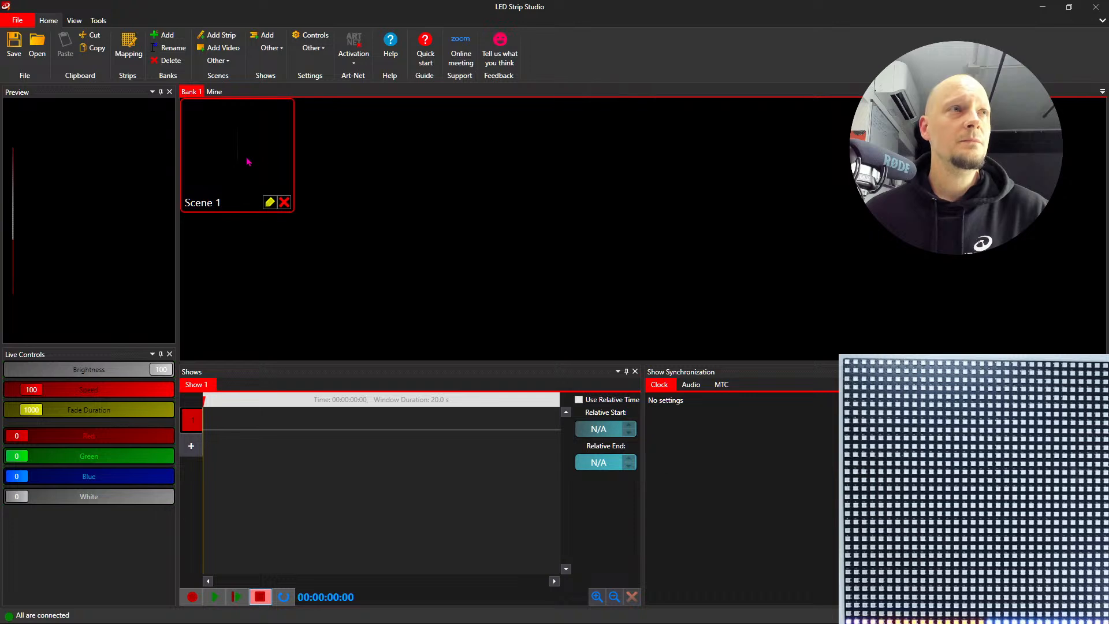
{"action": "double_click", "coordinate": [251, 157]}
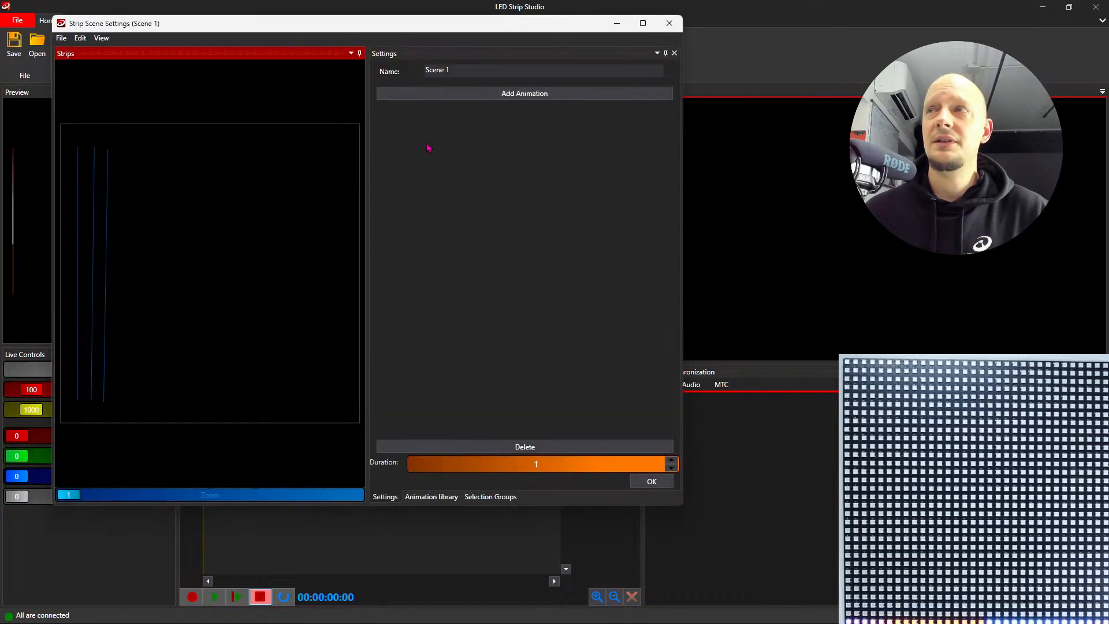
{"action": "left_click_drag", "start_coordinate": [347, 29], "coordinate": [354, 60]}
{"action": "left_click", "coordinate": [82, 311]}
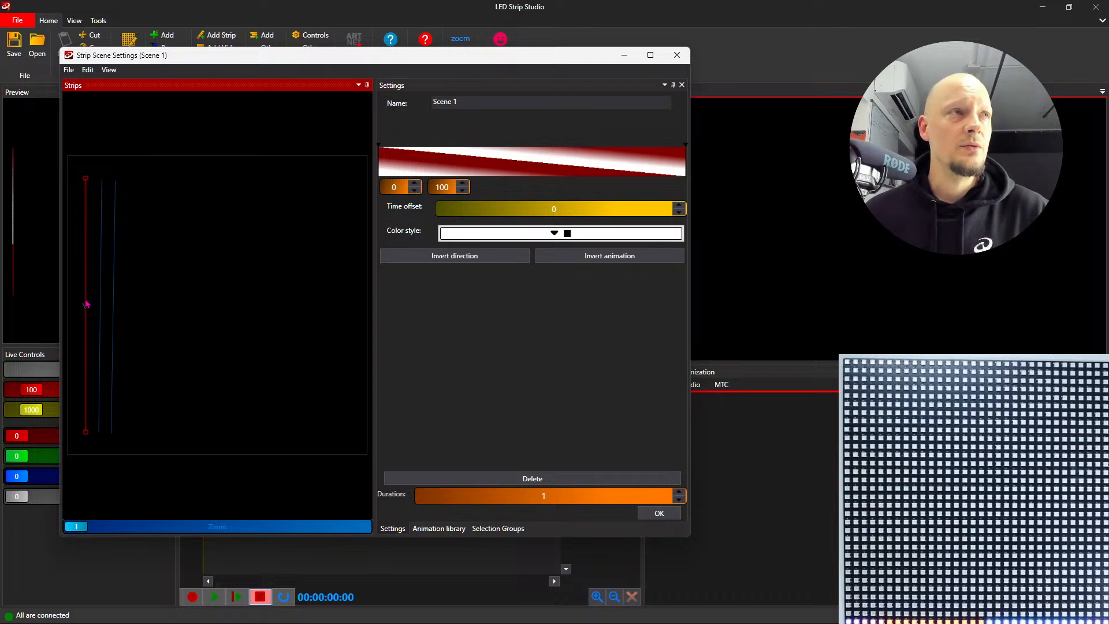
{"action": "left_click", "coordinate": [101, 307], "text": "ctrl"}
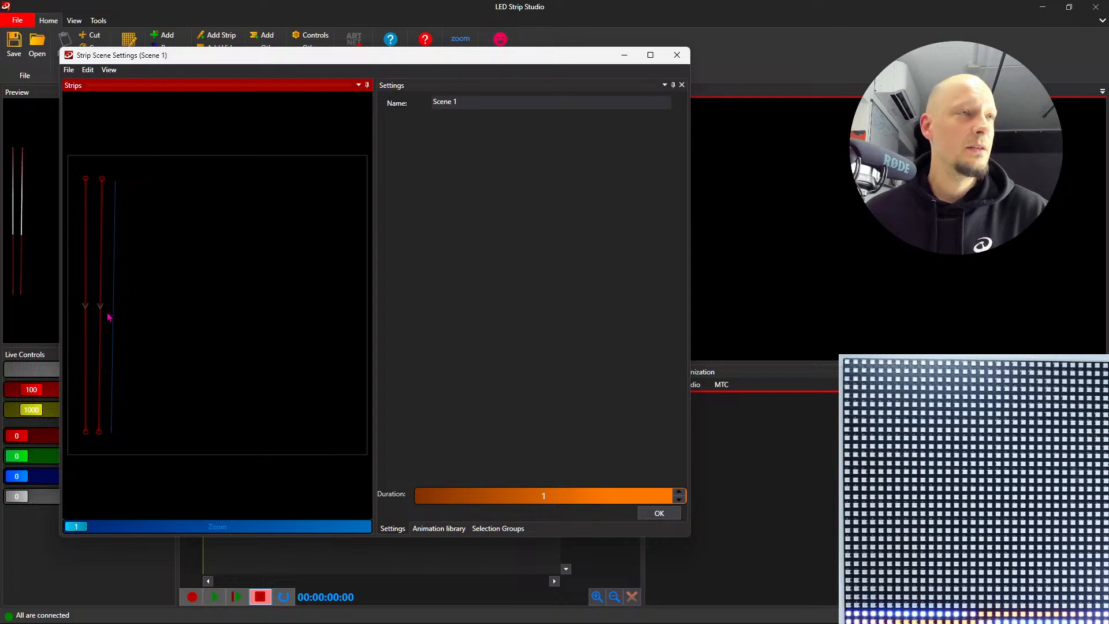
{"action": "left_click", "coordinate": [100, 317]}
{"action": "left_click", "coordinate": [114, 316], "text": "ctrl"}
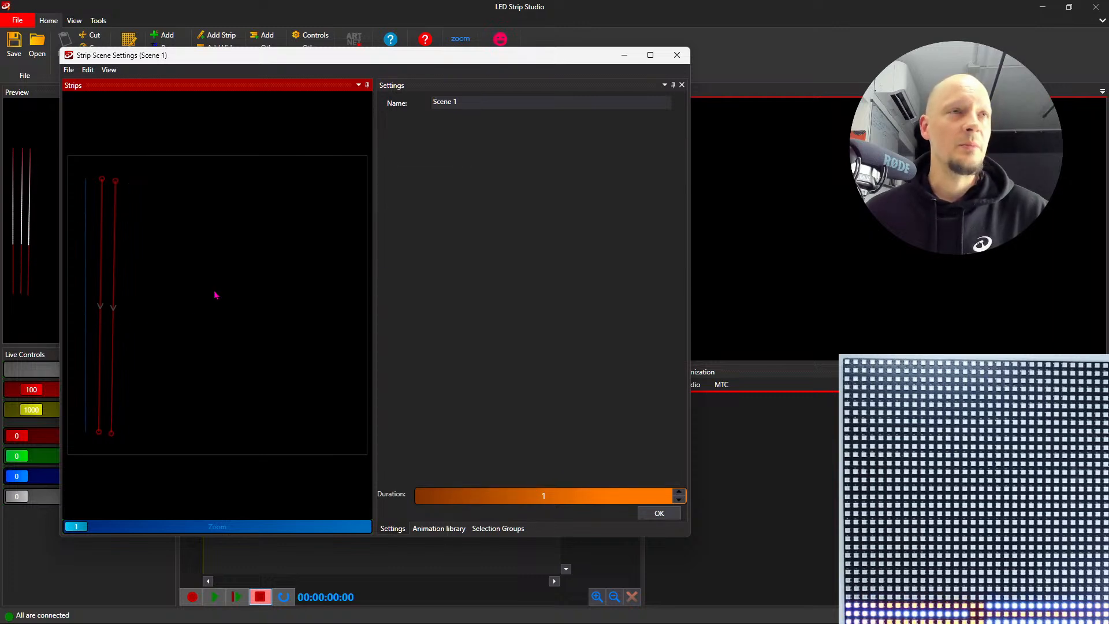
{"action": "left_click", "coordinate": [661, 517]}
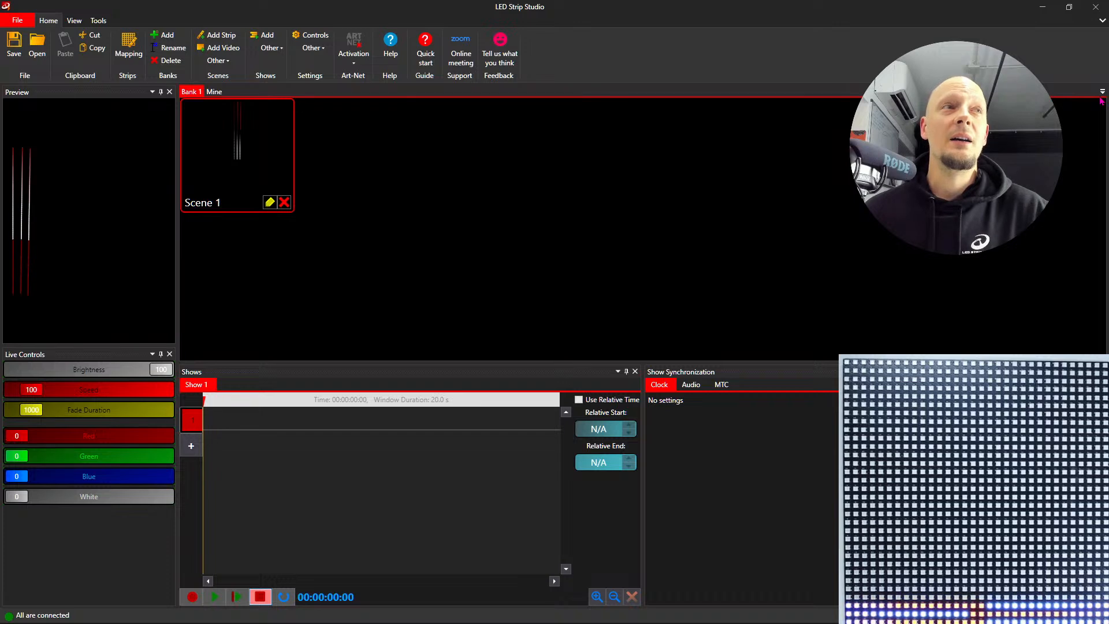
- Open the strip mapping and check how the three drawn strips correspond to the strip list and Group 1 entries
{"action": "left_click", "coordinate": [126, 51]}
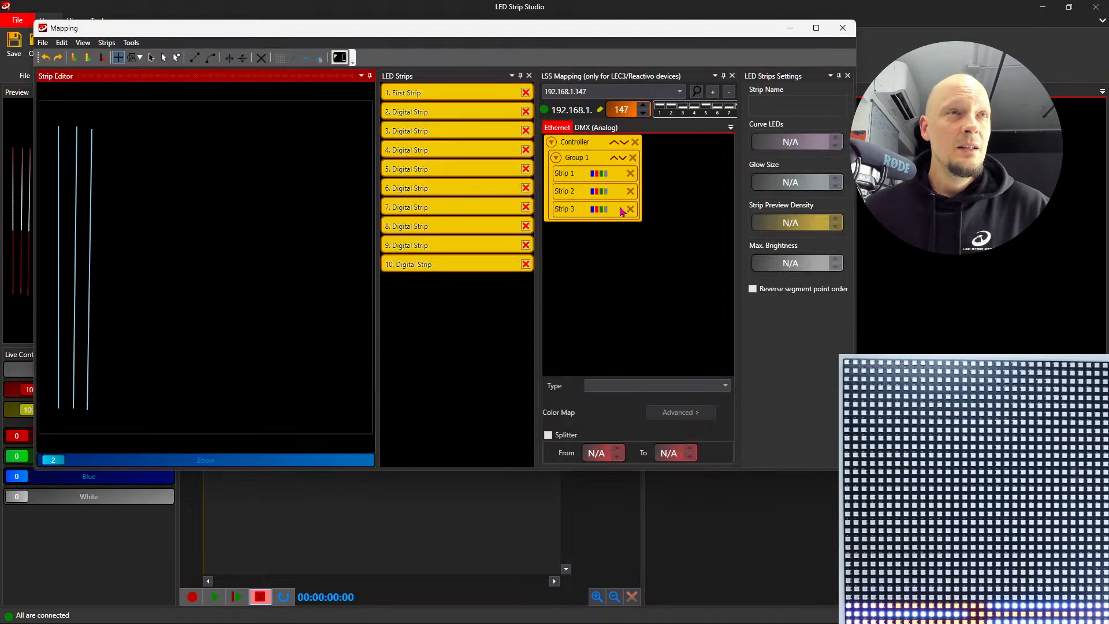
{"action": "left_click_drag", "start_coordinate": [516, 38], "coordinate": [544, 70]}
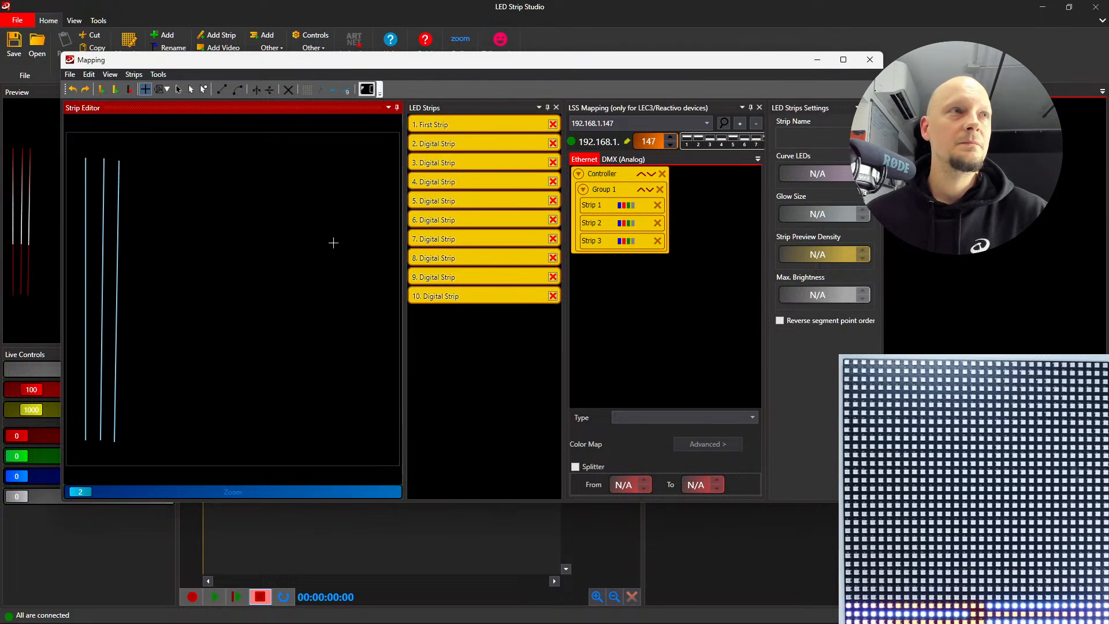
{"action": "left_click", "coordinate": [605, 208]}
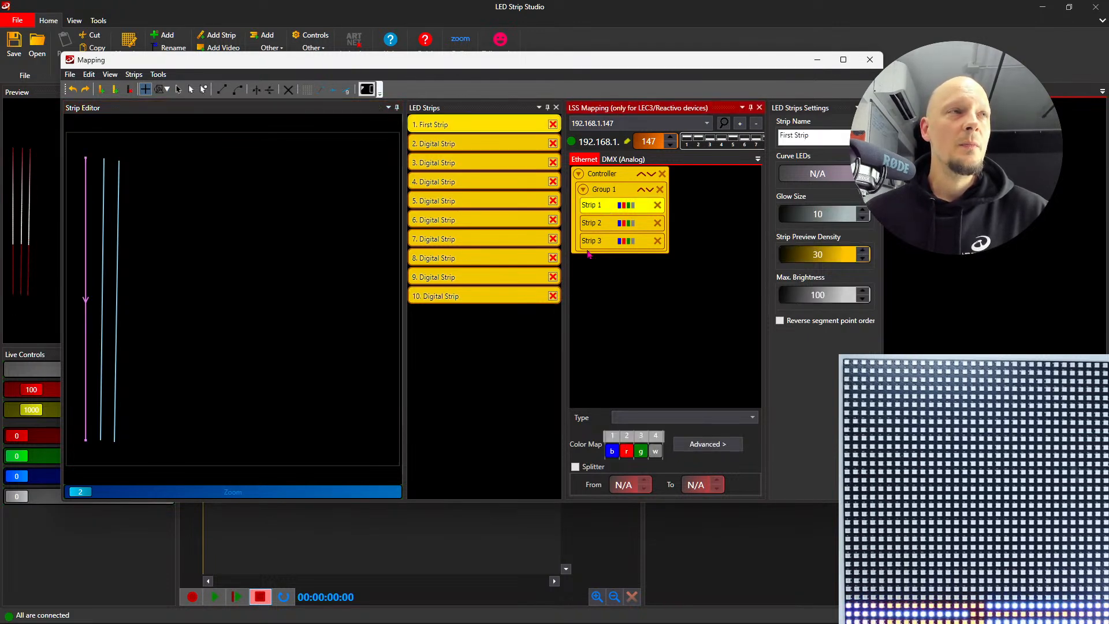
{"action": "left_click", "coordinate": [459, 146]}
{"action": "left_click", "coordinate": [464, 164]}
{"action": "left_click", "coordinate": [125, 190]}
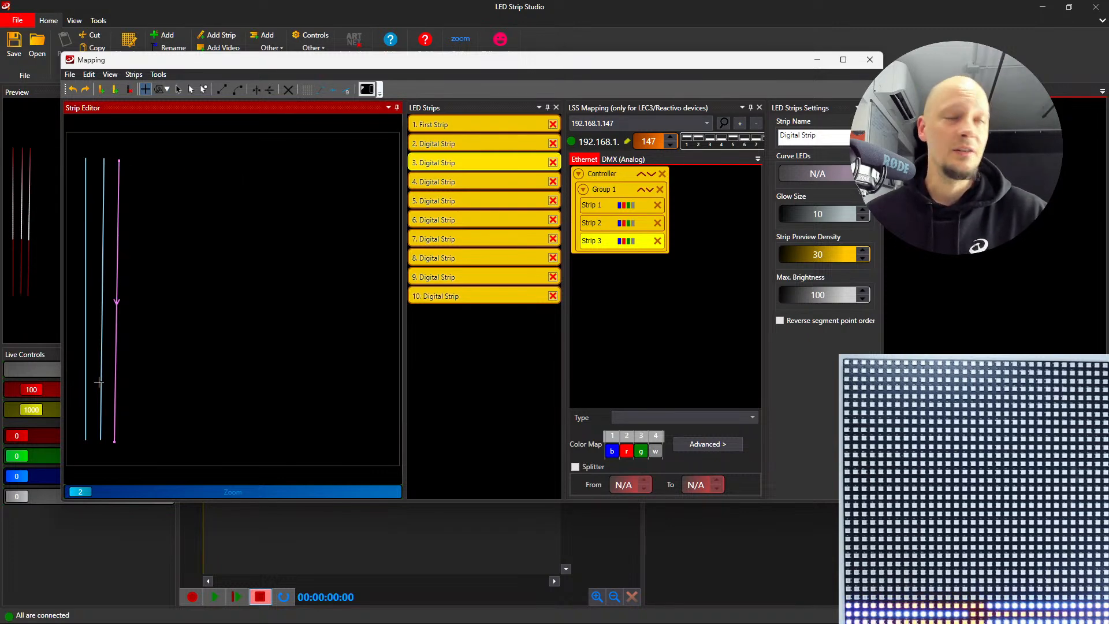
- Delete the unused digital strips 4 to 10 from the strip list and add one new fourth digital strip
{"action": "left_click", "coordinate": [481, 184]}
{"action": "left_click", "coordinate": [555, 183]}
{"action": "left_click", "coordinate": [555, 184]}
{"action": "left_click", "coordinate": [555, 183]}
{"action": "left_click", "coordinate": [554, 183]}
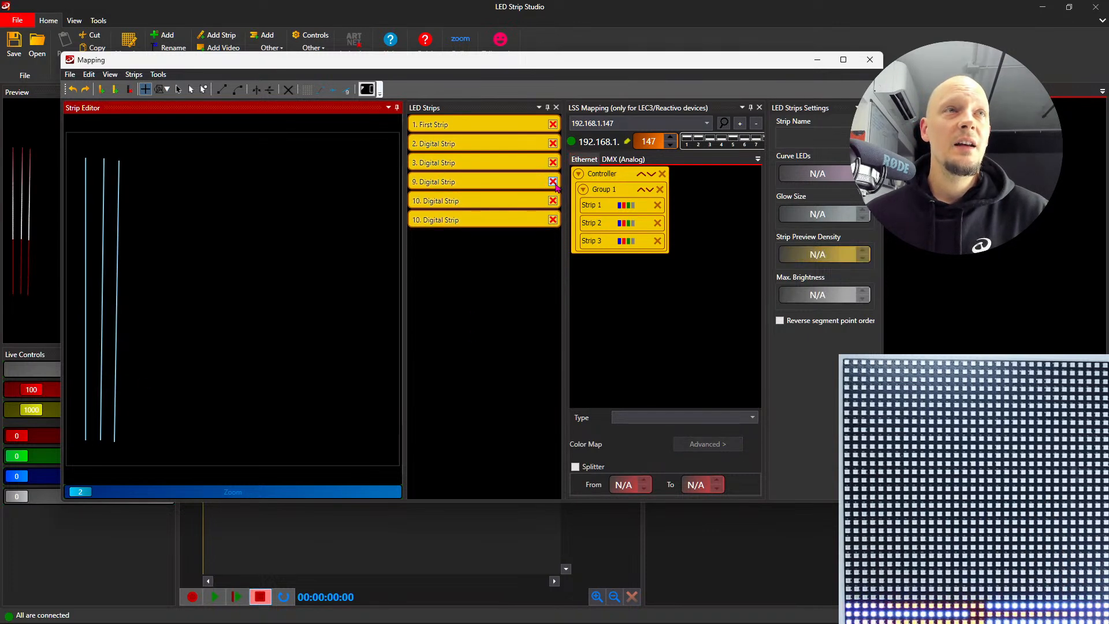
{"action": "left_click", "coordinate": [555, 183]}
{"action": "left_click", "coordinate": [555, 183]}
{"action": "left_click", "coordinate": [555, 183]}
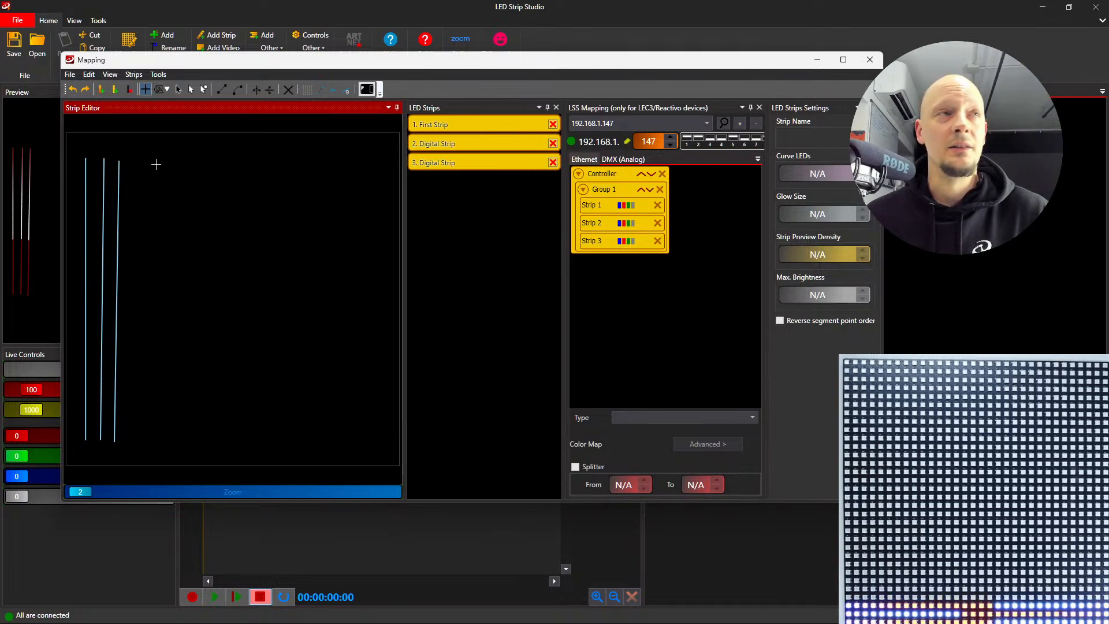
{"action": "double_click", "coordinate": [101, 93]}
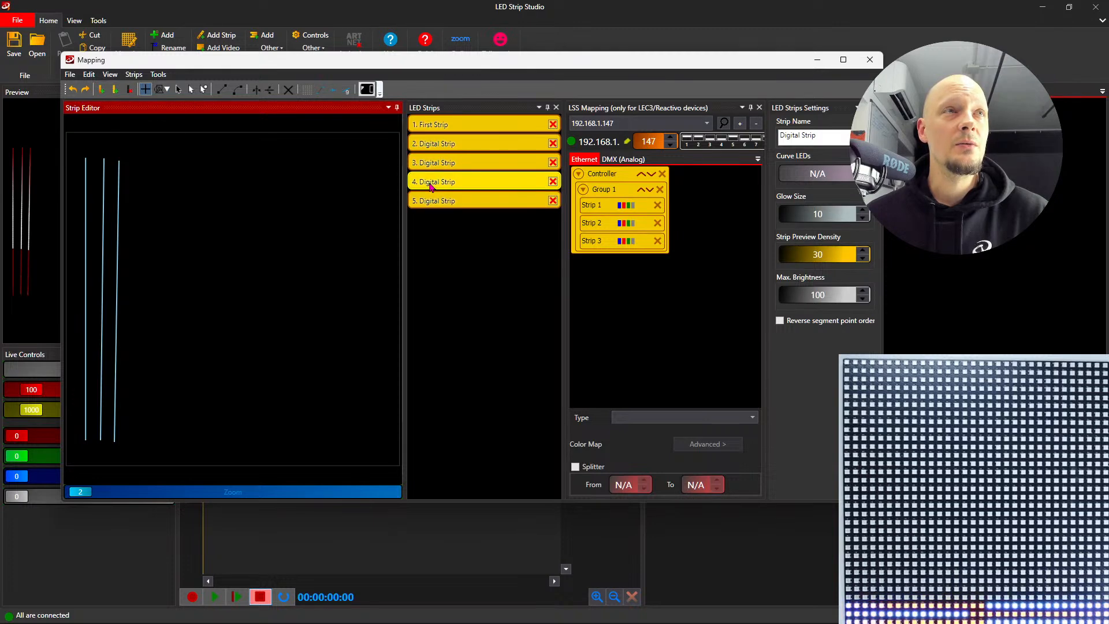
{"action": "left_click", "coordinate": [552, 201]}
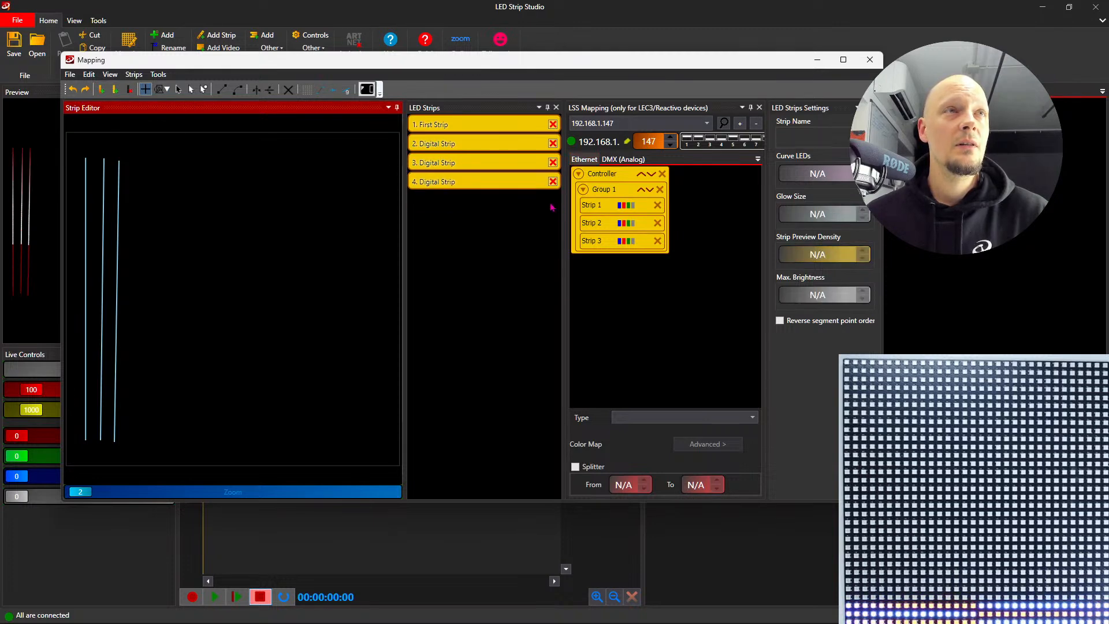
- Rename the fourth digital strip as Multiple Lines
{"action": "left_click", "coordinate": [477, 181]}
{"action": "triple_click", "coordinate": [818, 137]}
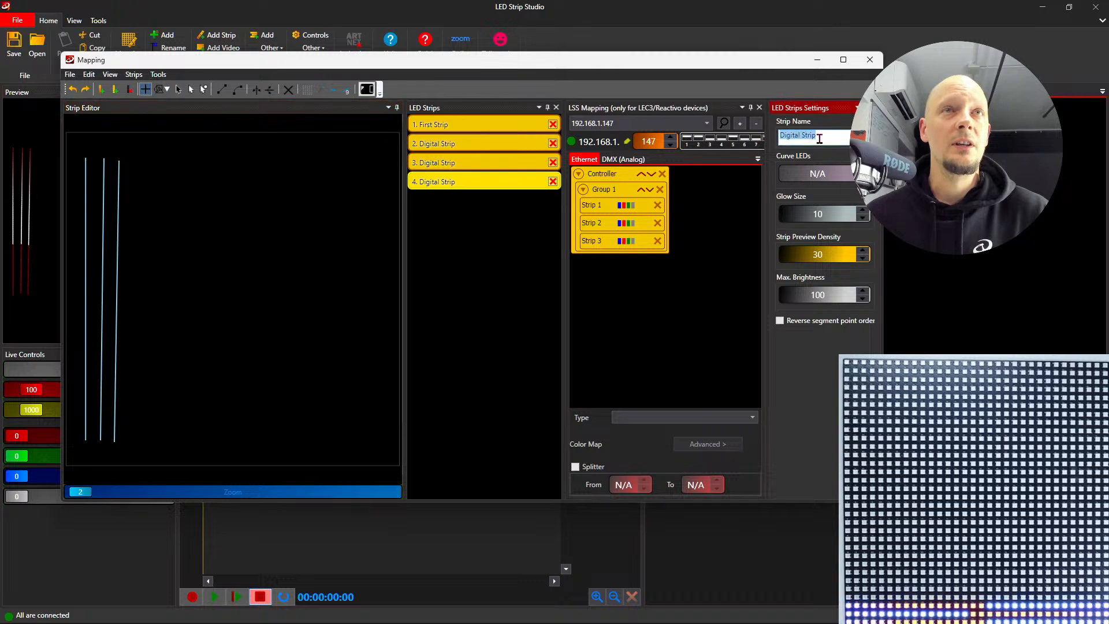
{"action": "type", "text": "Multiple "}
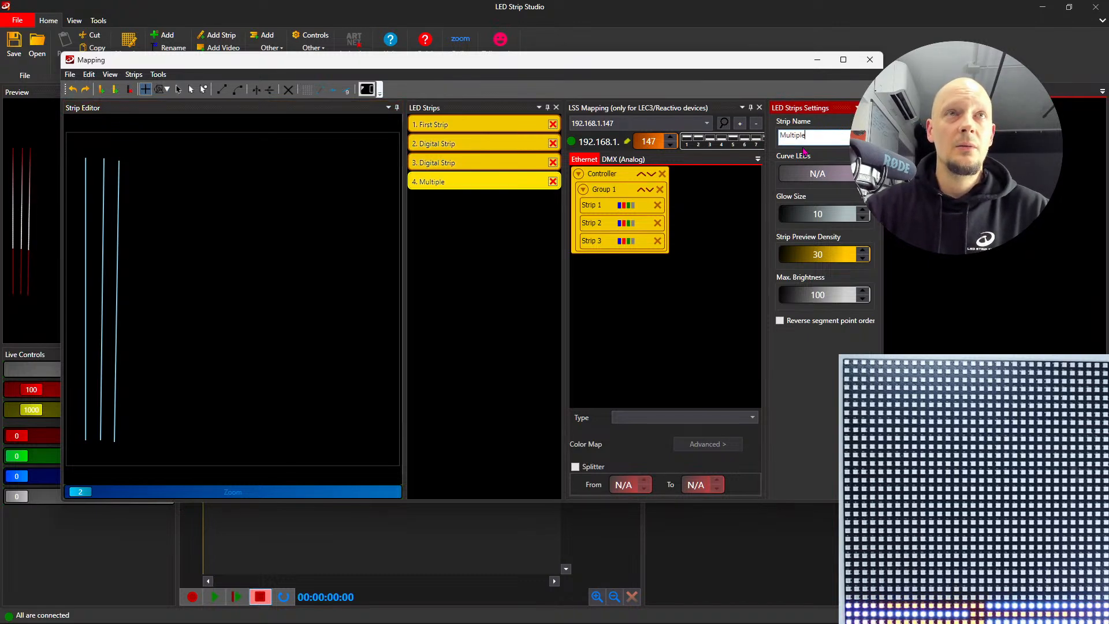
{"action": "type", "text": "Lines"}
{"action": "left_click", "coordinate": [375, 149]}
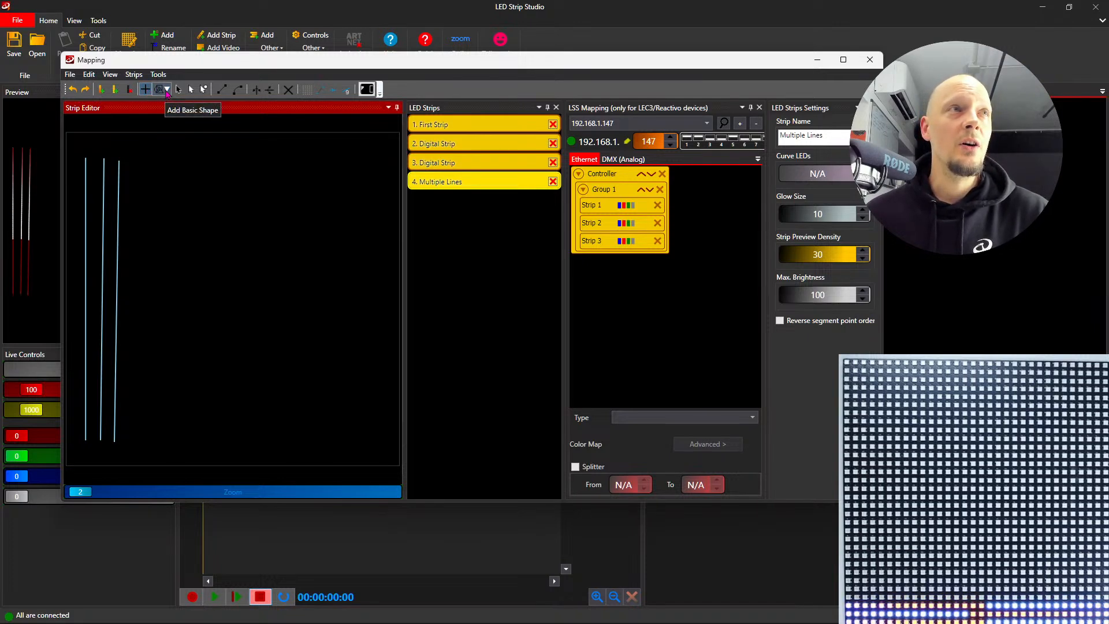
- Draw a Vertical Lines basic shape for the Multiple Lines strip across the empty area beside the three existing strips
{"action": "left_click", "coordinate": [167, 92]}
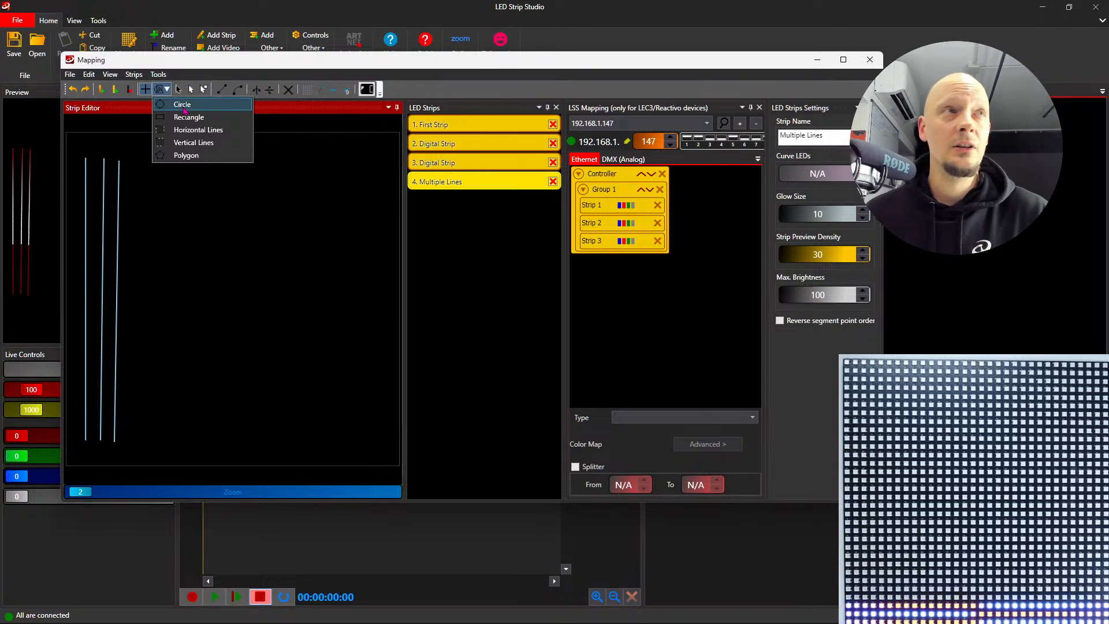
{"action": "left_click", "coordinate": [194, 142]}
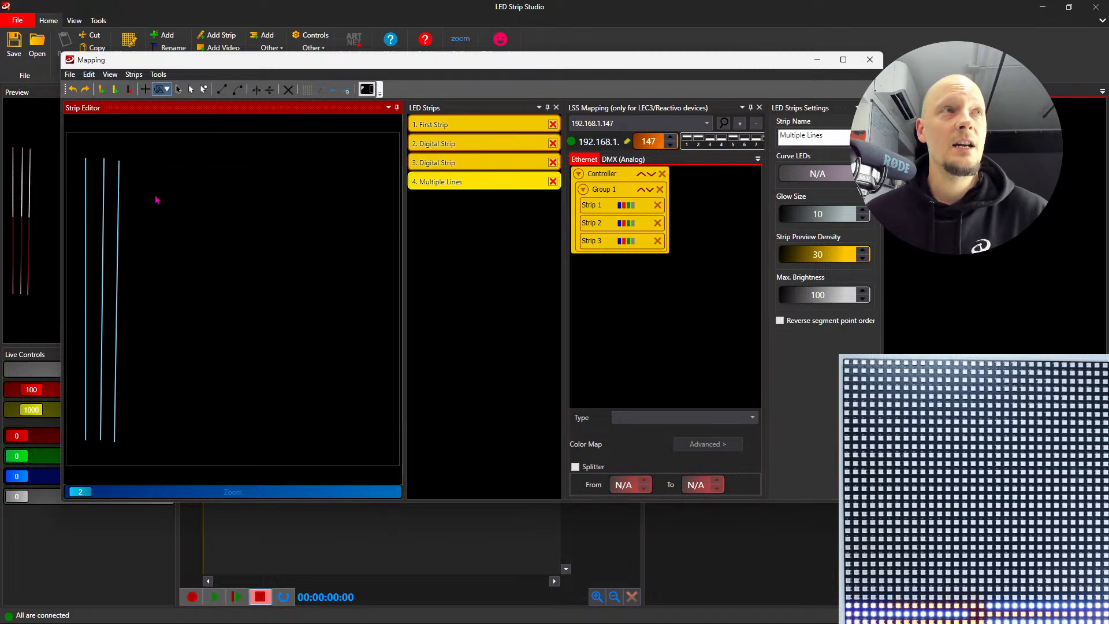
{"action": "left_click", "coordinate": [135, 155]}
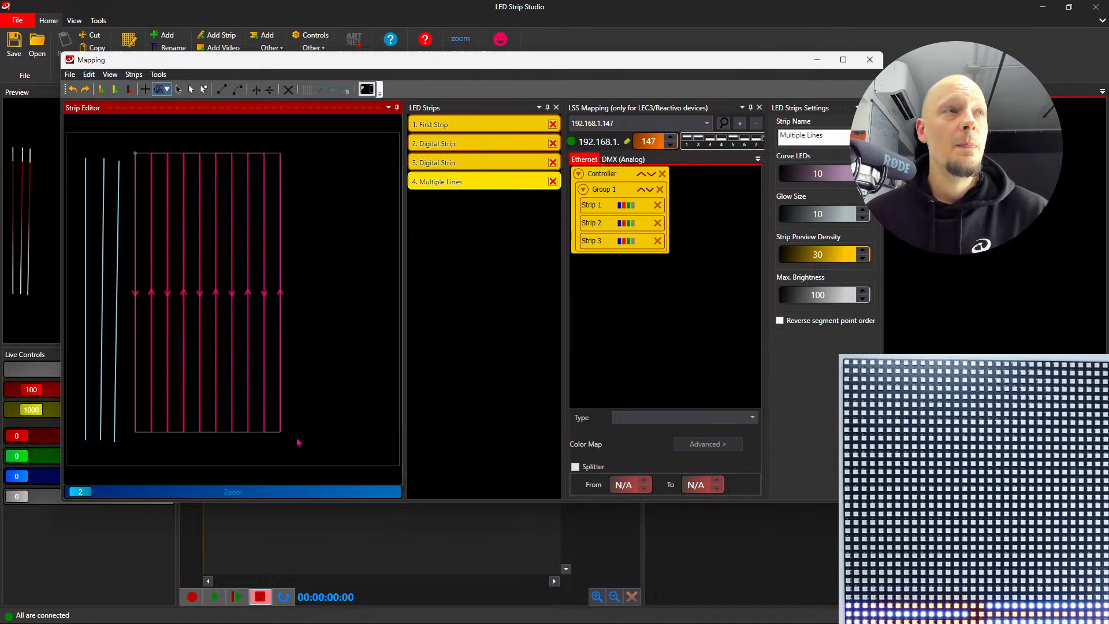
{"action": "left_click", "coordinate": [376, 448]}
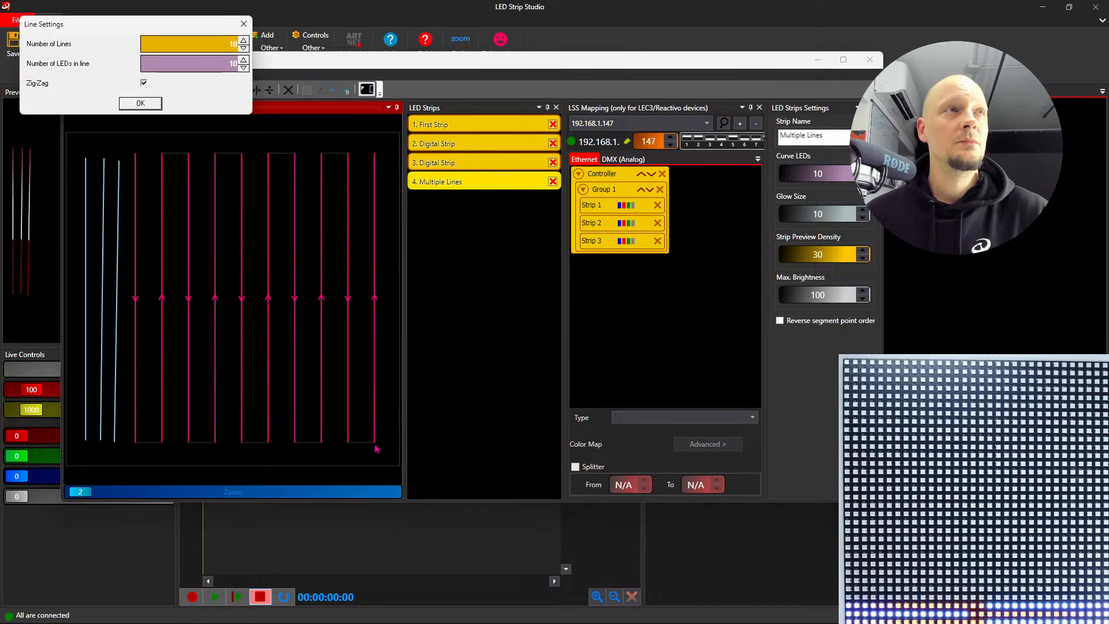
- Set the vertical lines shape to 29 lines with 32 LEDs in each line, keeping Zig-Zag enabled
{"action": "left_click_drag", "start_coordinate": [162, 29], "coordinate": [311, 173]}
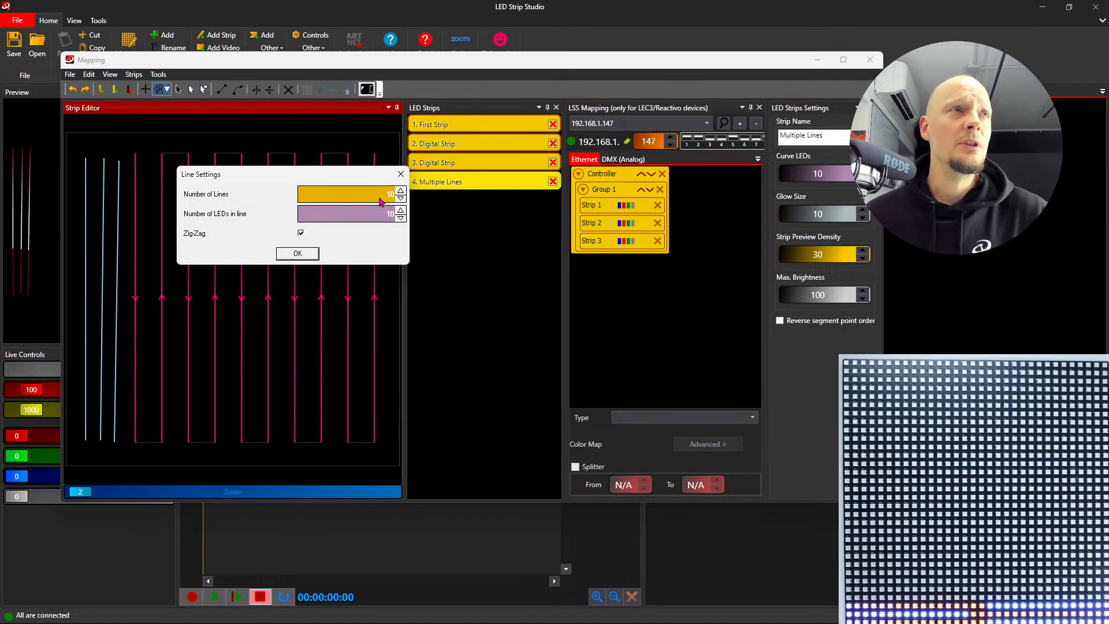
{"action": "scroll", "coordinate": [381, 200], "scroll_direction": "up", "scroll_amount": 20}
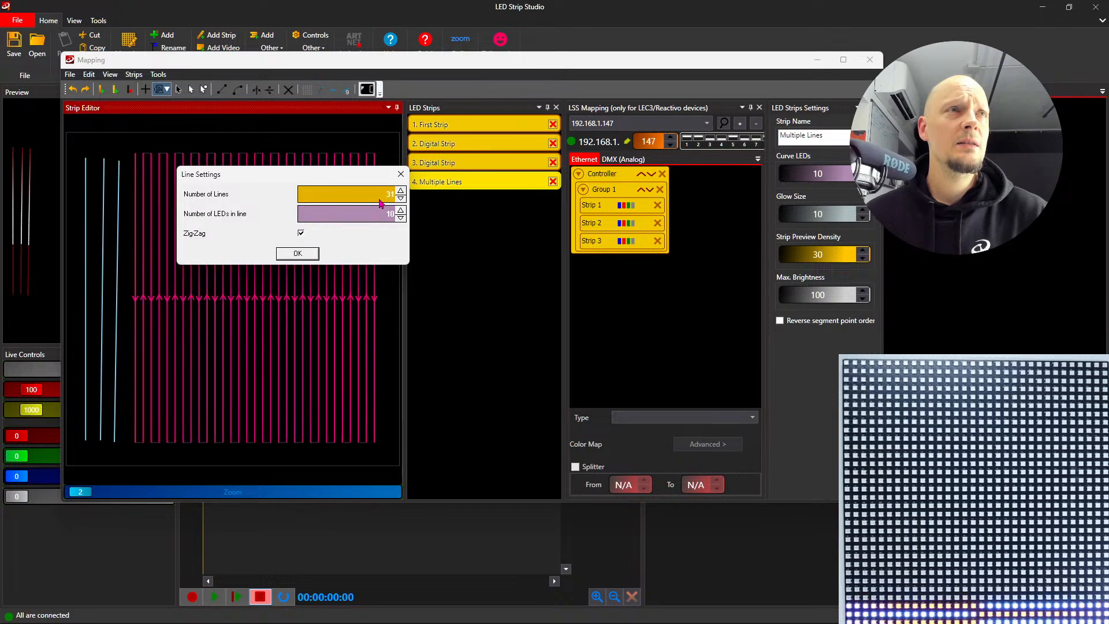
{"action": "scroll", "coordinate": [381, 202], "scroll_direction": "down", "scroll_amount": 1}
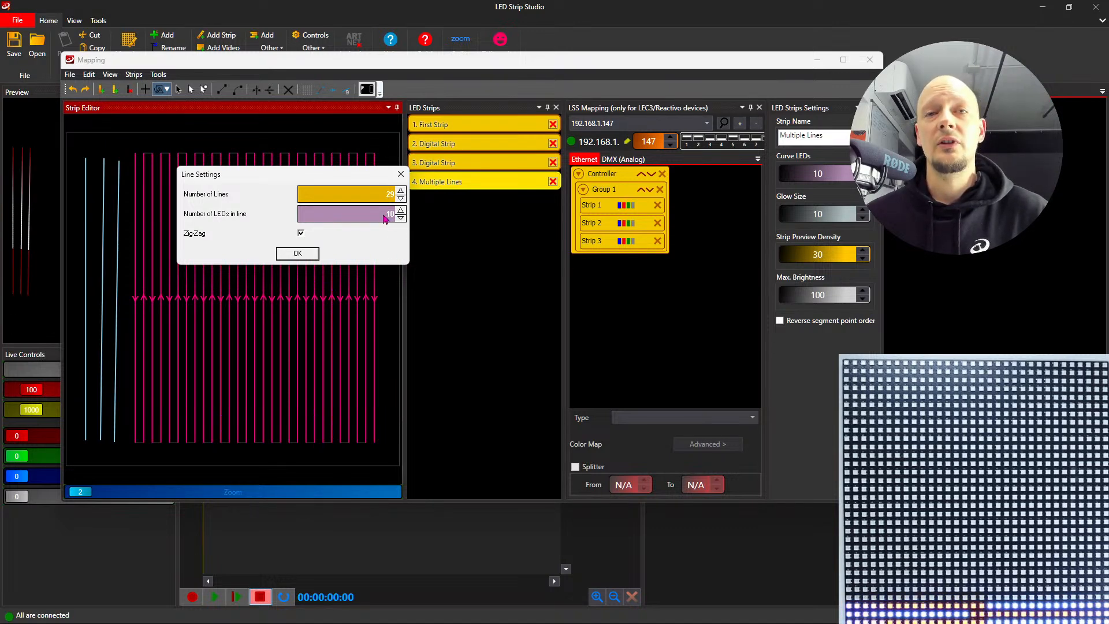
{"action": "scroll", "coordinate": [384, 219], "scroll_direction": "up", "scroll_amount": 9}
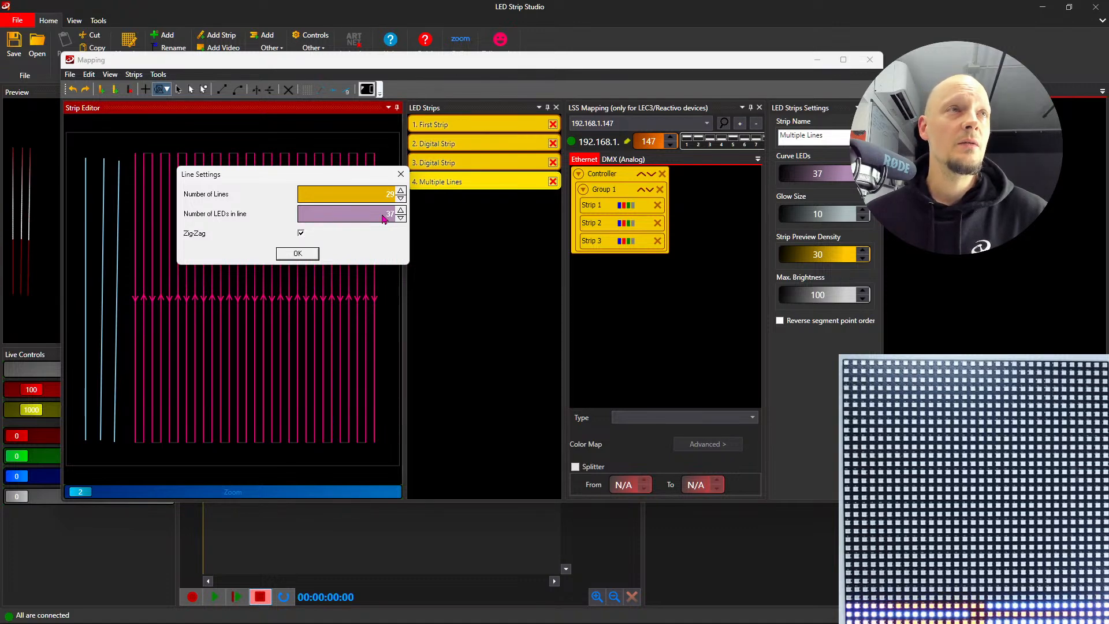
{"action": "left_click", "coordinate": [297, 254]}
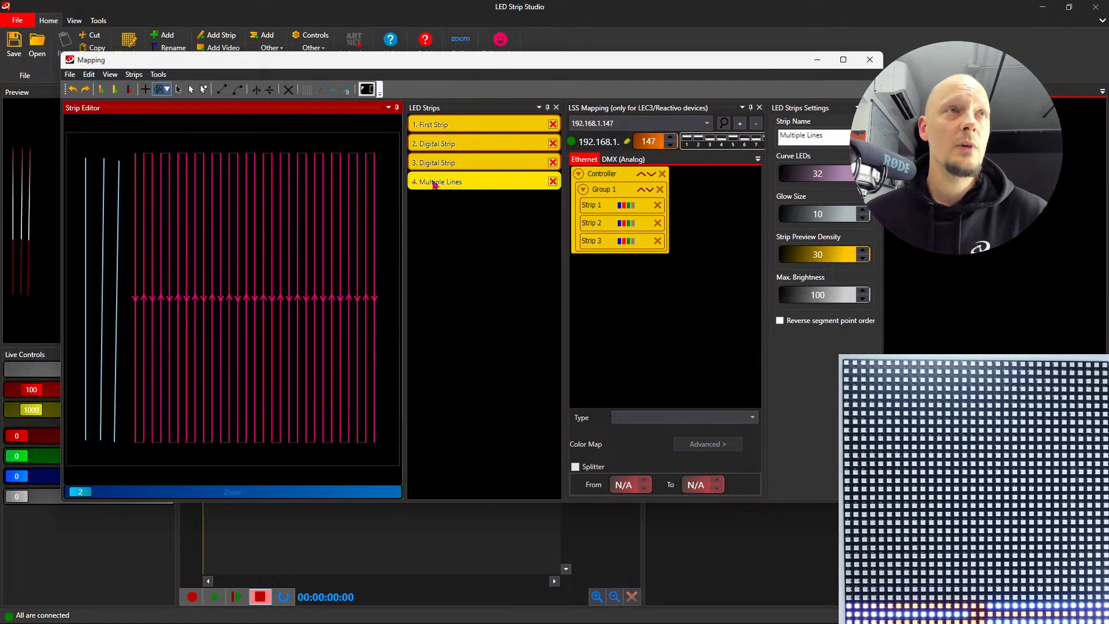
- Add the Multiple Lines strip to Group 1, set its color map to b, g, r, w, and close the mapping
{"action": "left_click", "coordinate": [549, 209]}
{"action": "left_click_drag", "start_coordinate": [547, 209], "coordinate": [613, 188]}
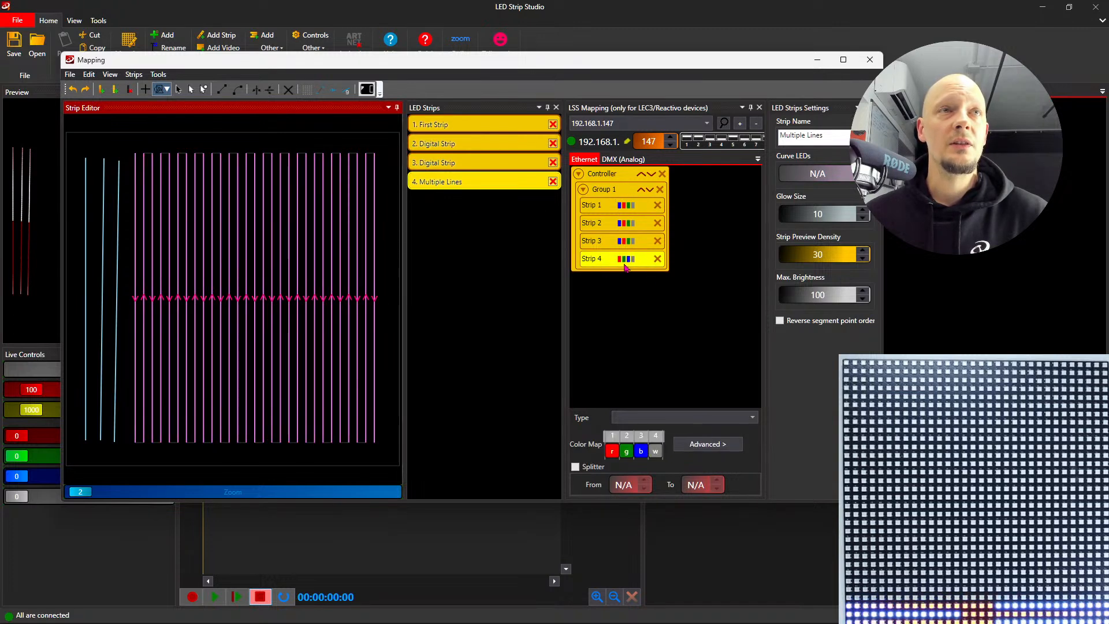
{"action": "left_click", "coordinate": [617, 284]}
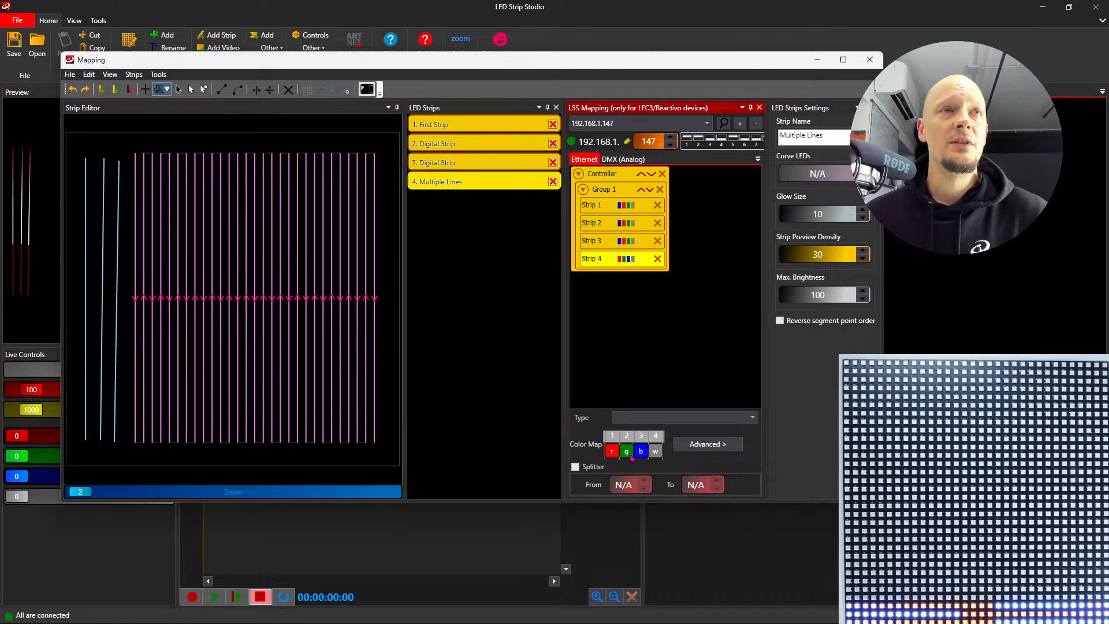
{"action": "left_click_drag", "start_coordinate": [610, 457], "coordinate": [640, 452]}
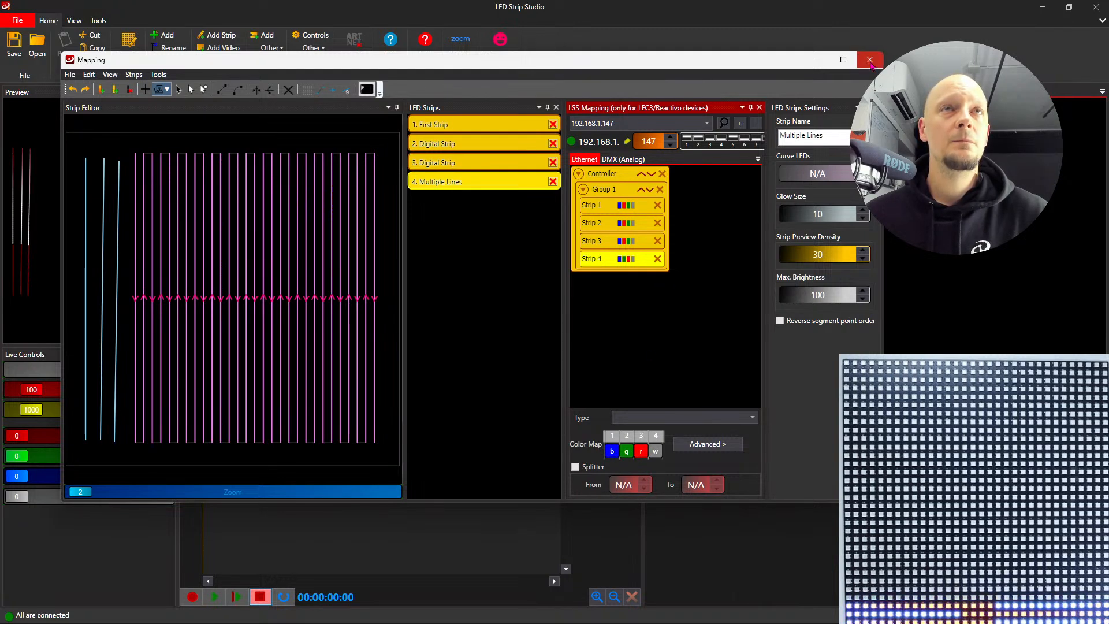
{"action": "left_click", "coordinate": [870, 60]}
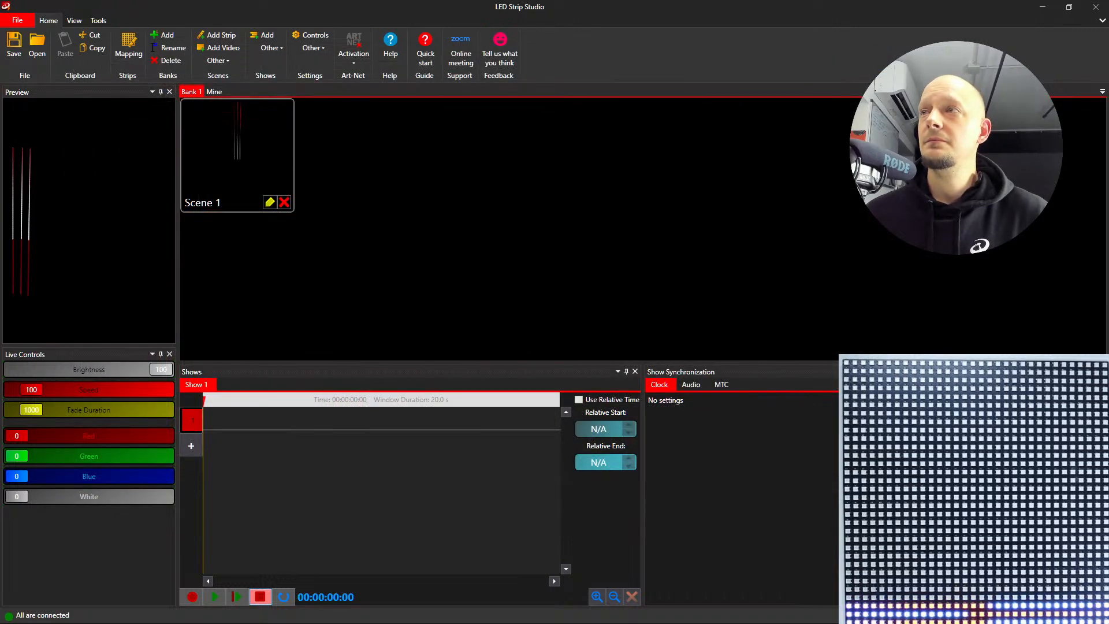
- Add a video scene to Bank 1, open it to view the mapped strips, and close its editor
{"action": "left_click", "coordinate": [245, 167]}
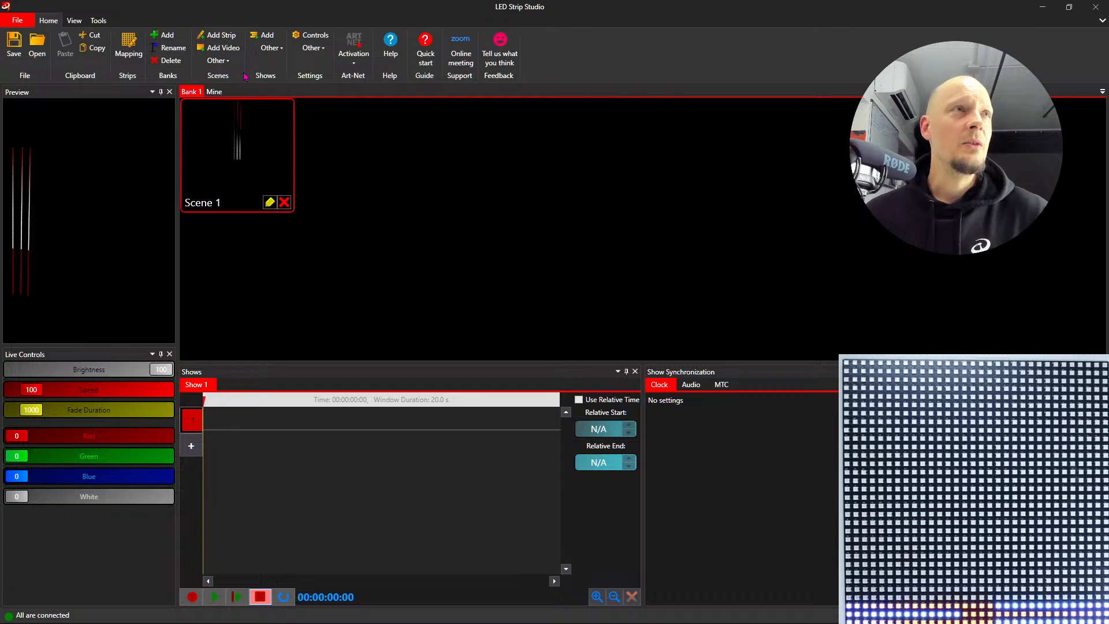
{"action": "left_click", "coordinate": [223, 51]}
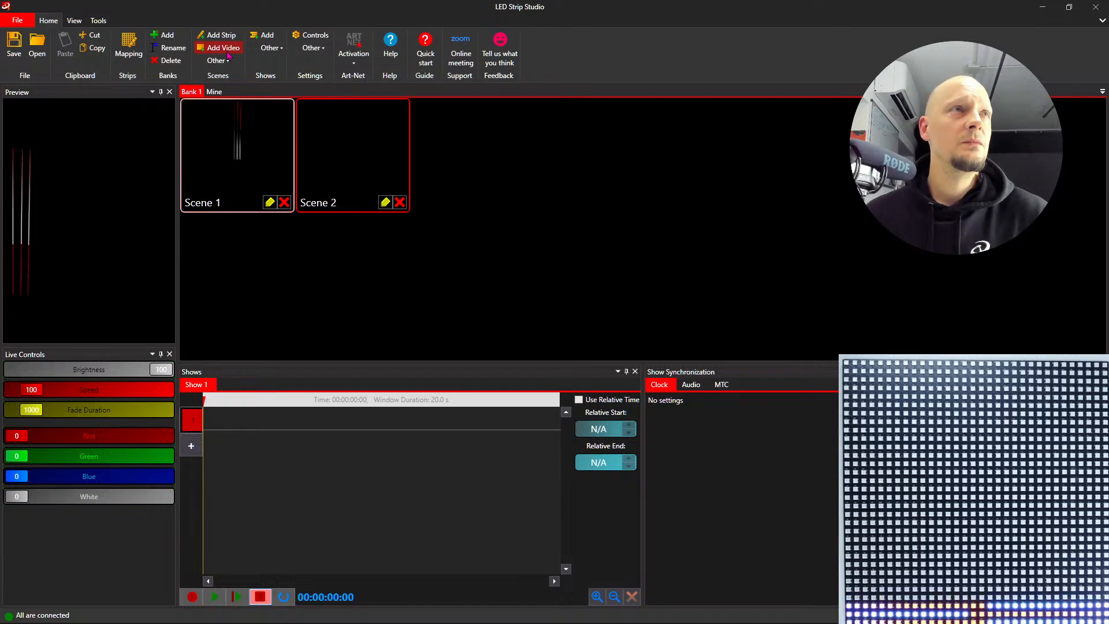
{"action": "double_click", "coordinate": [327, 165]}
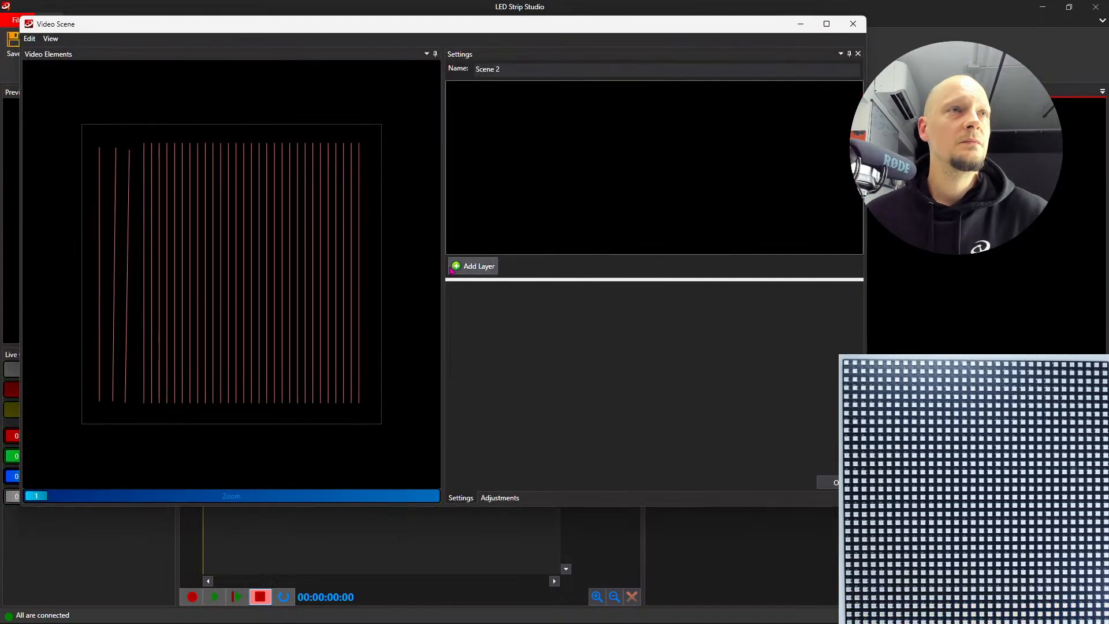
{"action": "left_click", "coordinate": [853, 23]}
- Edit Scene 1 to extend the third strip's red-and-white animation onto the Multiple Lines strip, and confirm the scene settings
{"action": "double_click", "coordinate": [257, 159]}
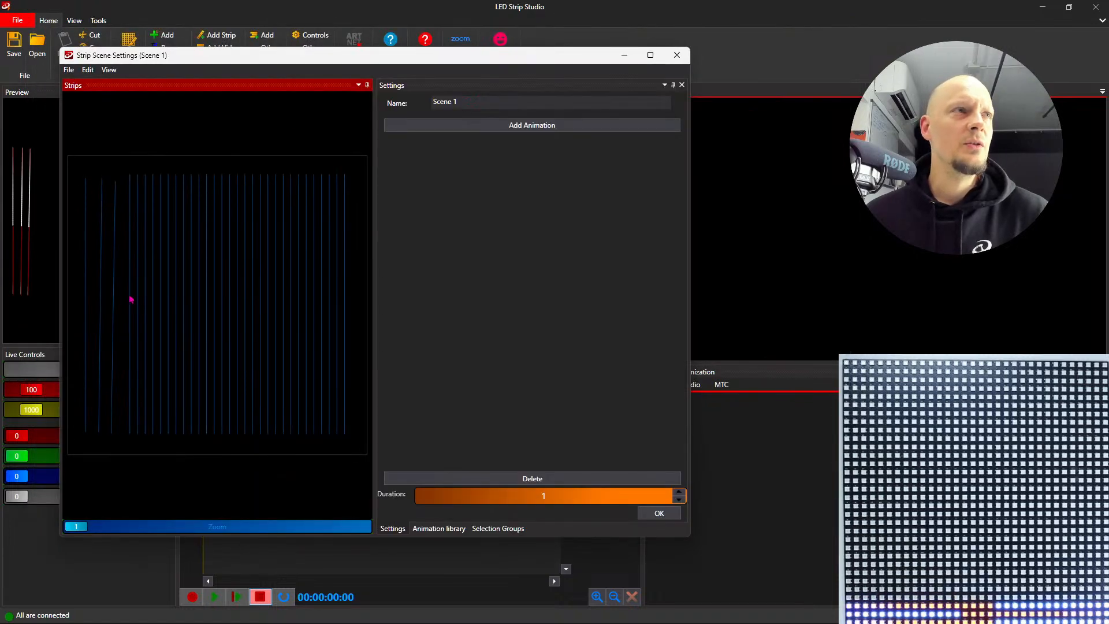
{"action": "left_click", "coordinate": [114, 315]}
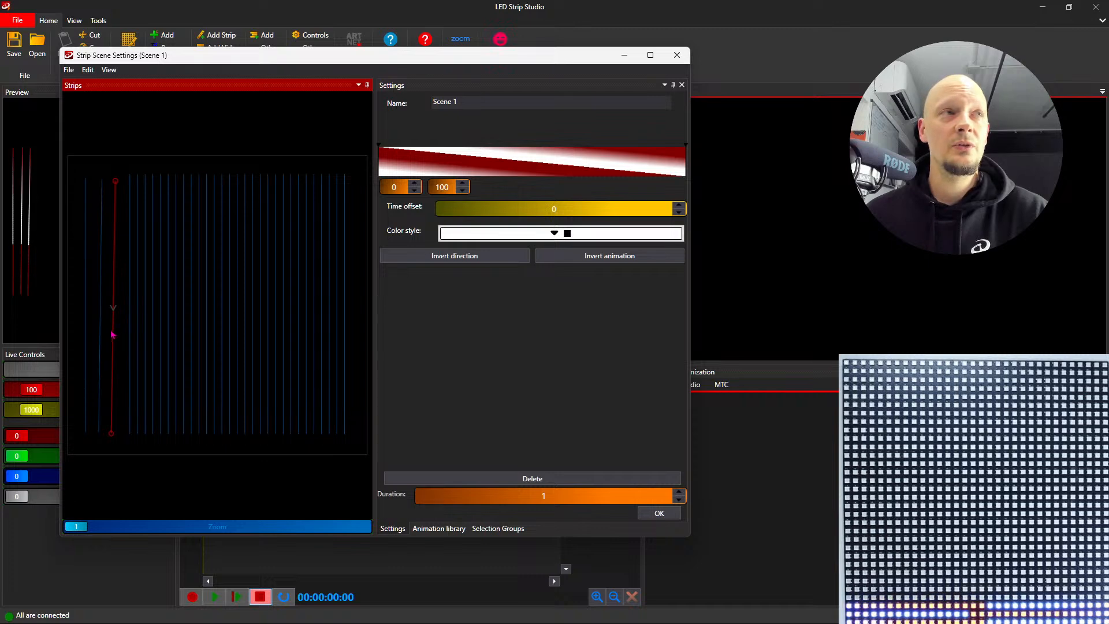
{"action": "left_click", "coordinate": [129, 336], "text": "ctrl"}
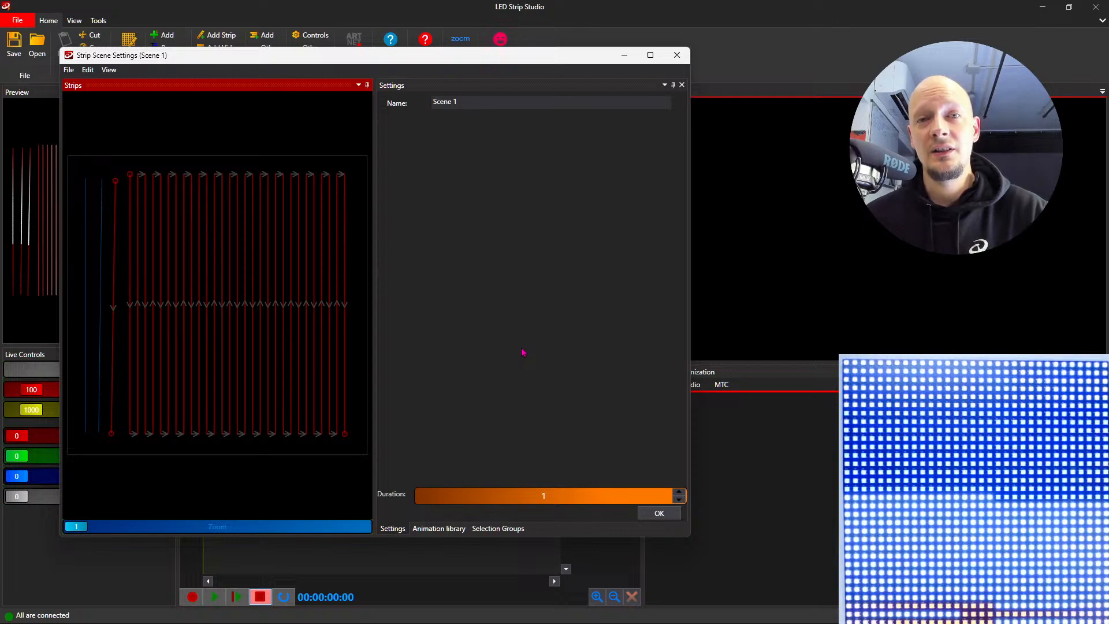
{"action": "left_click", "coordinate": [658, 513]}
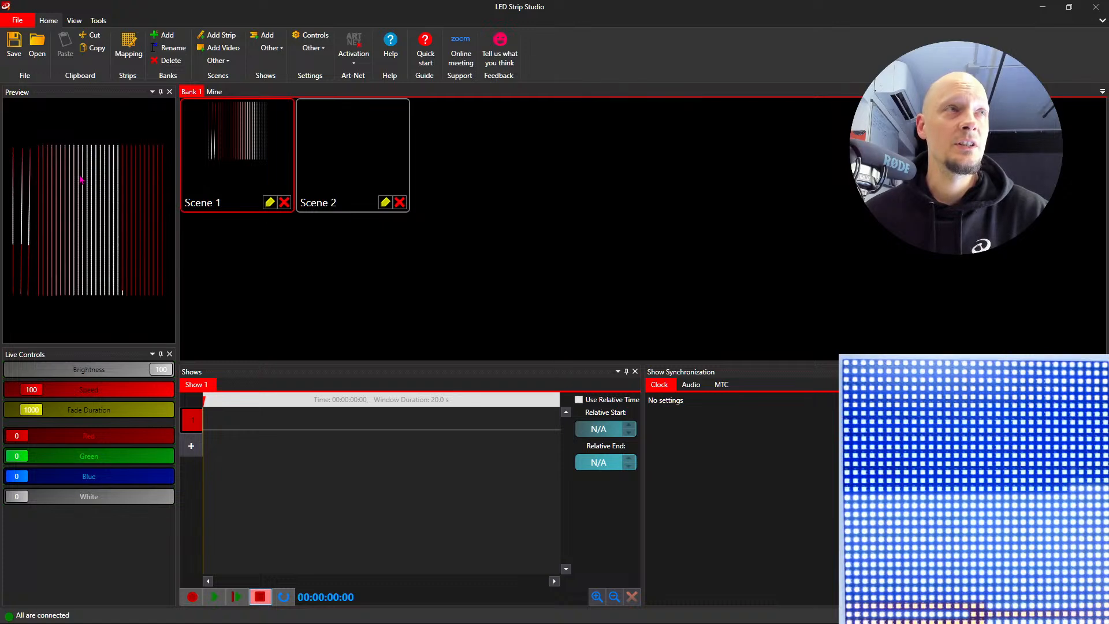
- Open Scene 2 for editing and add a Color Effects layer to it
{"action": "left_click", "coordinate": [347, 155]}
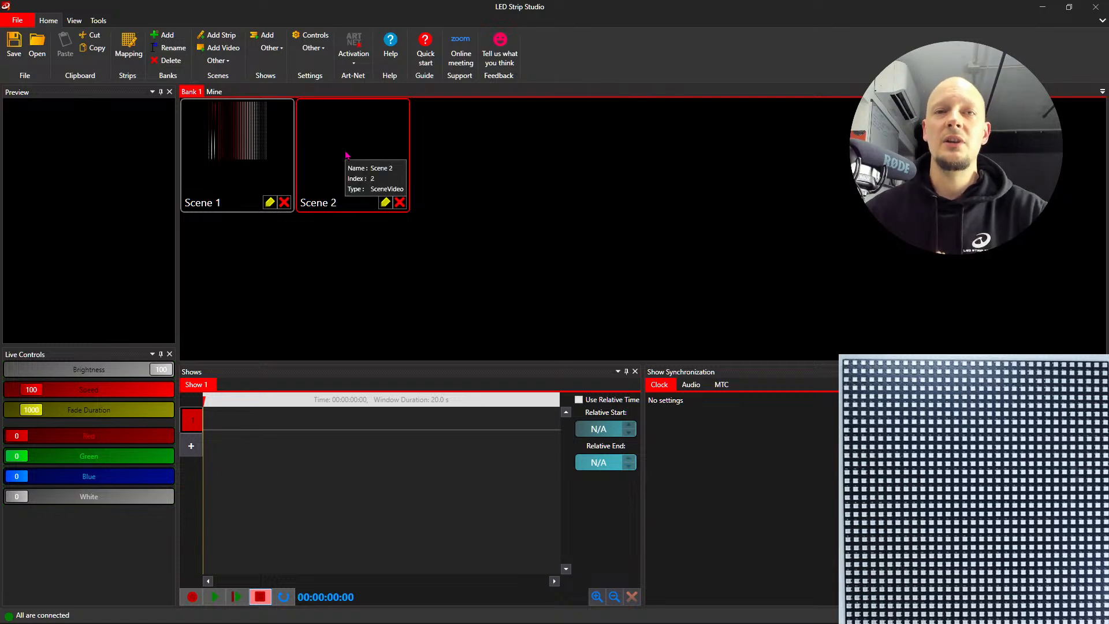
{"action": "left_click", "coordinate": [384, 202]}
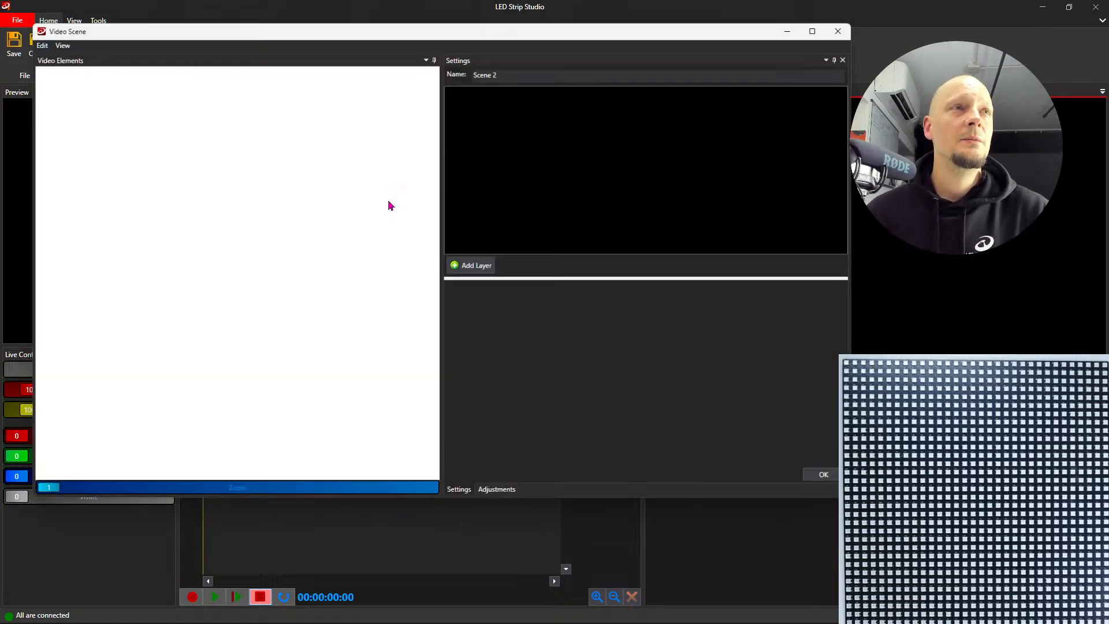
{"action": "left_click_drag", "start_coordinate": [473, 32], "coordinate": [563, 51]}
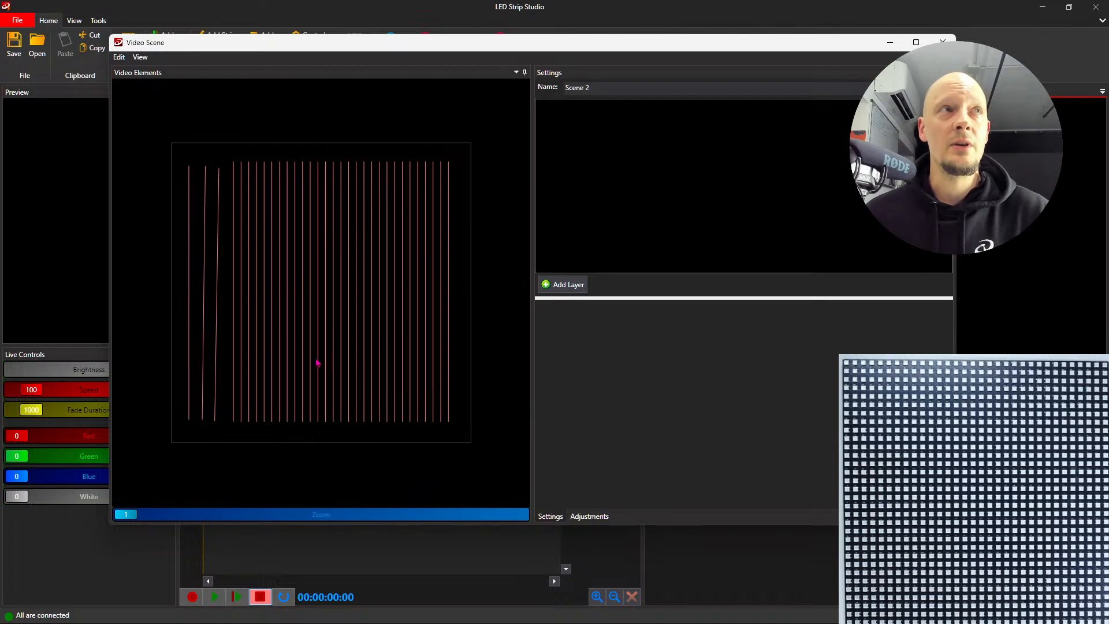
{"action": "left_click", "coordinate": [571, 289]}
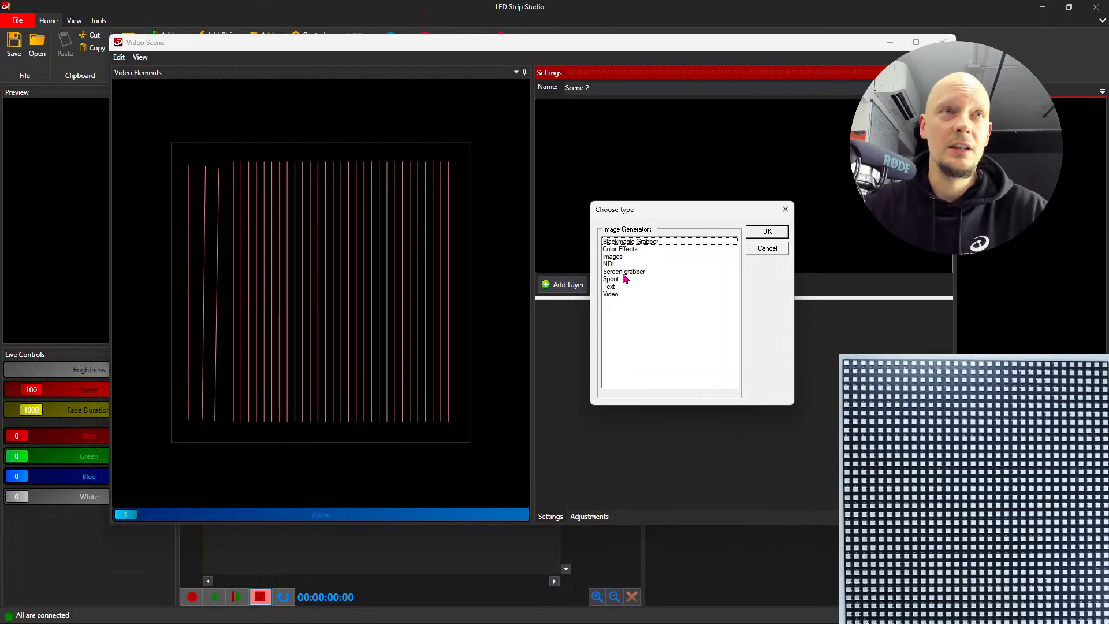
{"action": "left_click", "coordinate": [623, 280]}
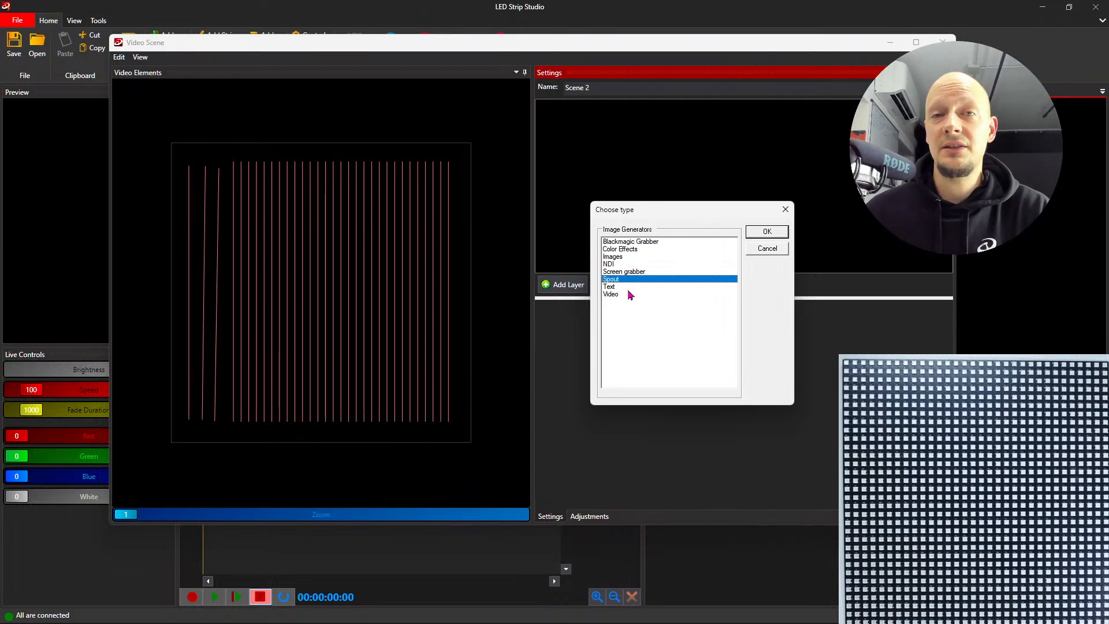
{"action": "left_click", "coordinate": [629, 249]}
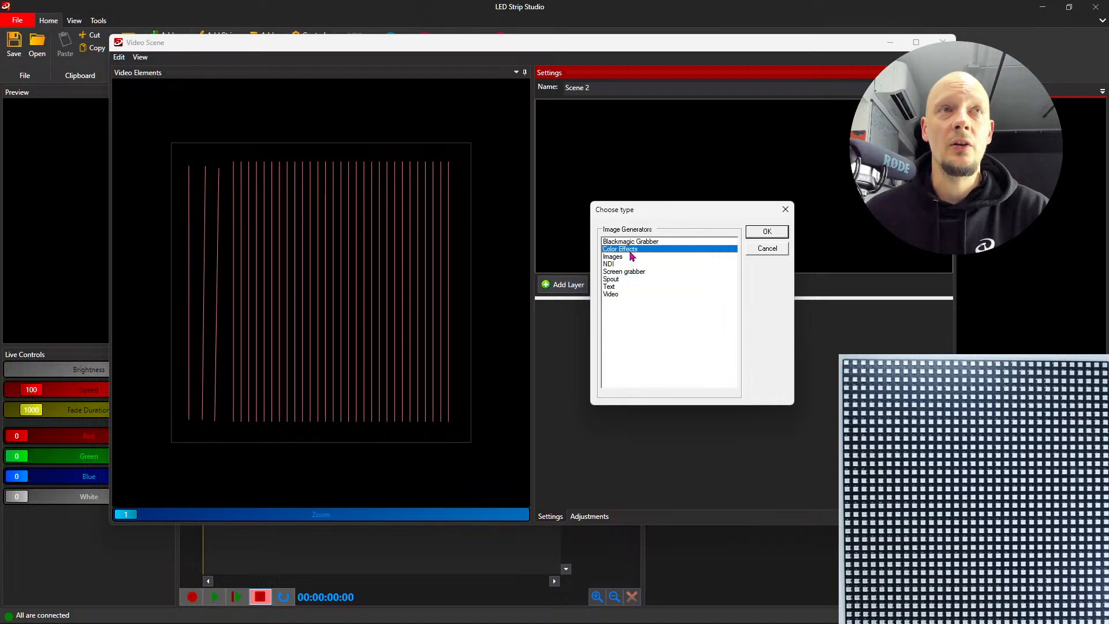
{"action": "left_click", "coordinate": [766, 231]}
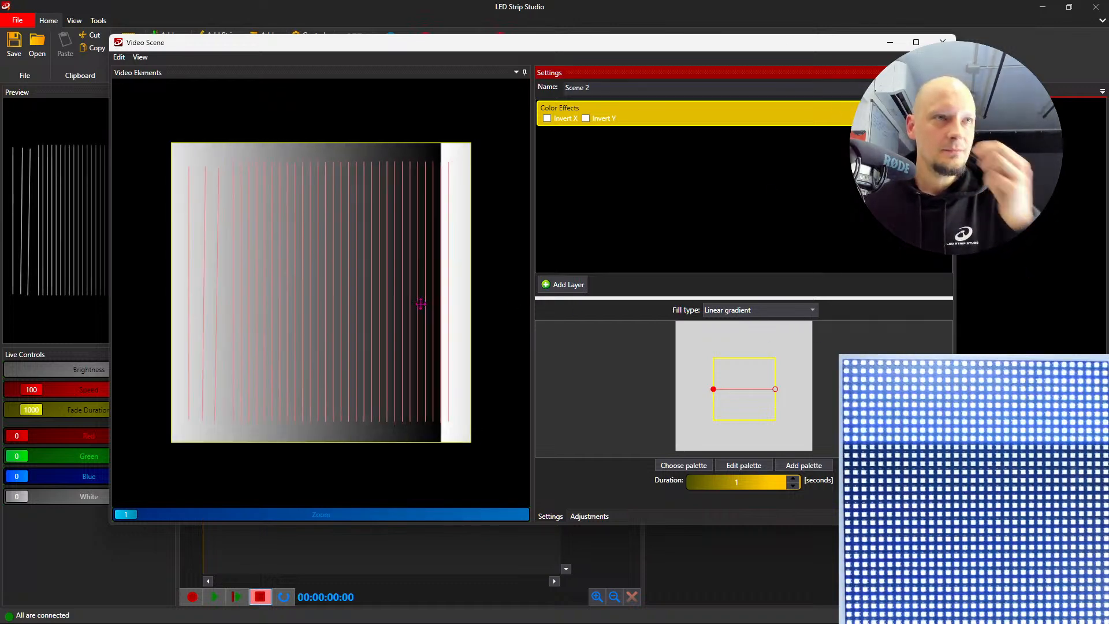
- Try resizing the Color Effects layer, shrinking it to cover only the lower-right part of the mapped lines
{"action": "left_click", "coordinate": [461, 179]}
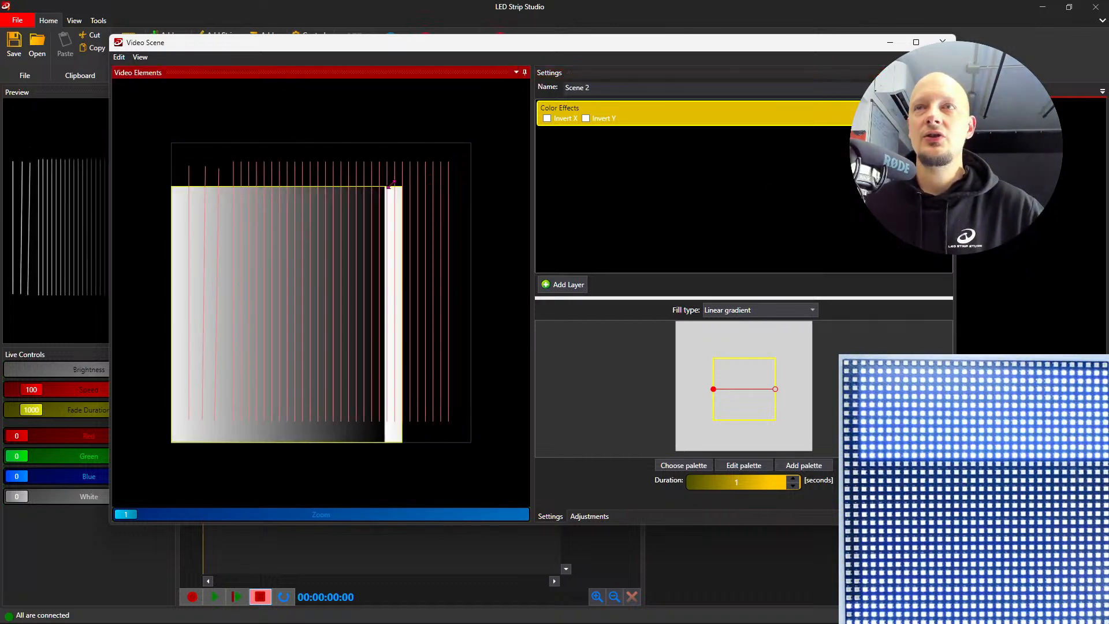
{"action": "left_click_drag", "start_coordinate": [231, 169], "coordinate": [479, 137]}
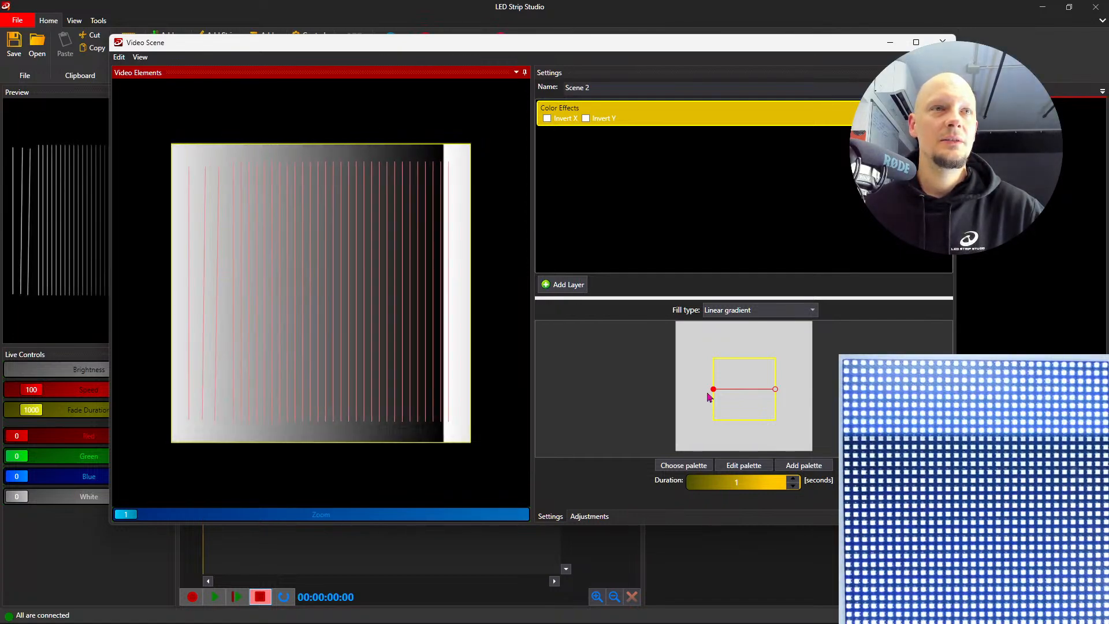
{"action": "left_click_drag", "start_coordinate": [170, 143], "coordinate": [367, 364]}
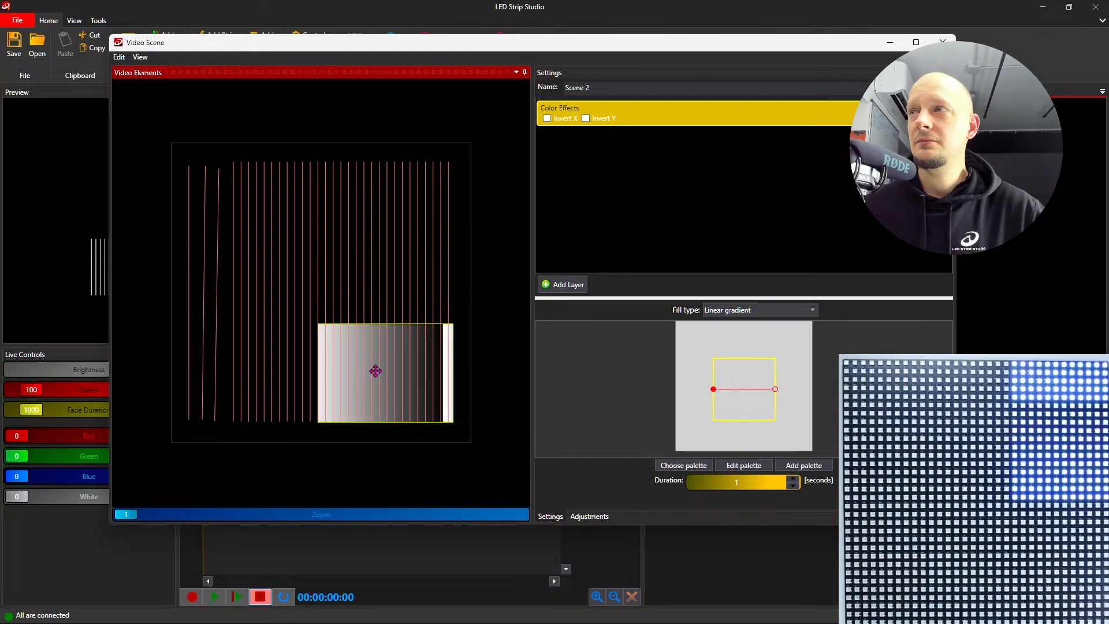
{"action": "left_click", "coordinate": [563, 284]}
{"action": "left_click", "coordinate": [768, 249]}
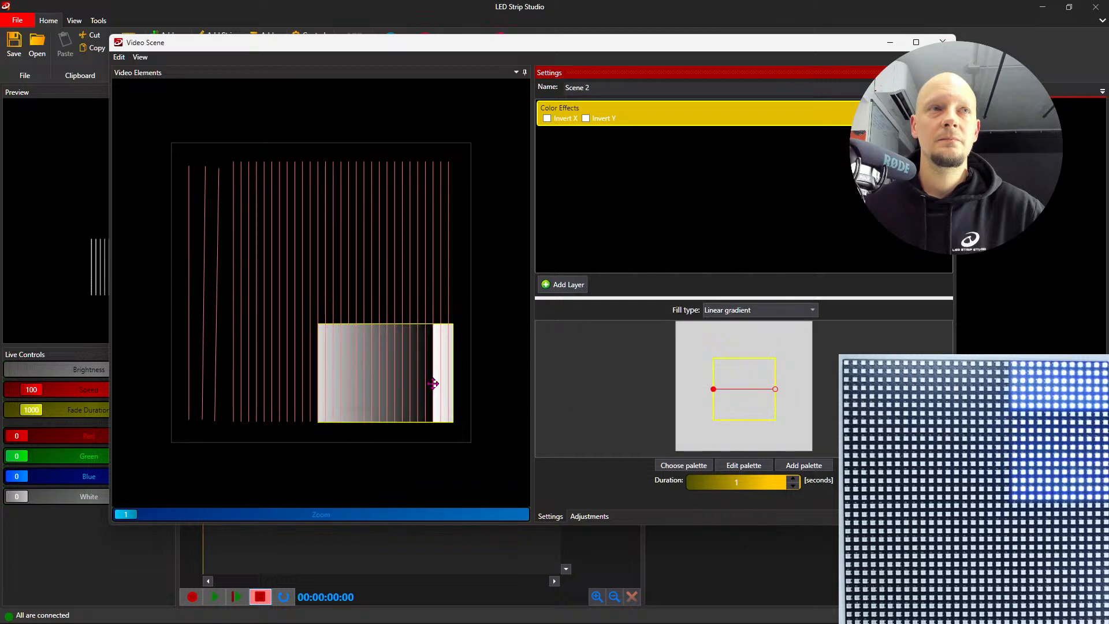
{"action": "left_click", "coordinate": [400, 379]}
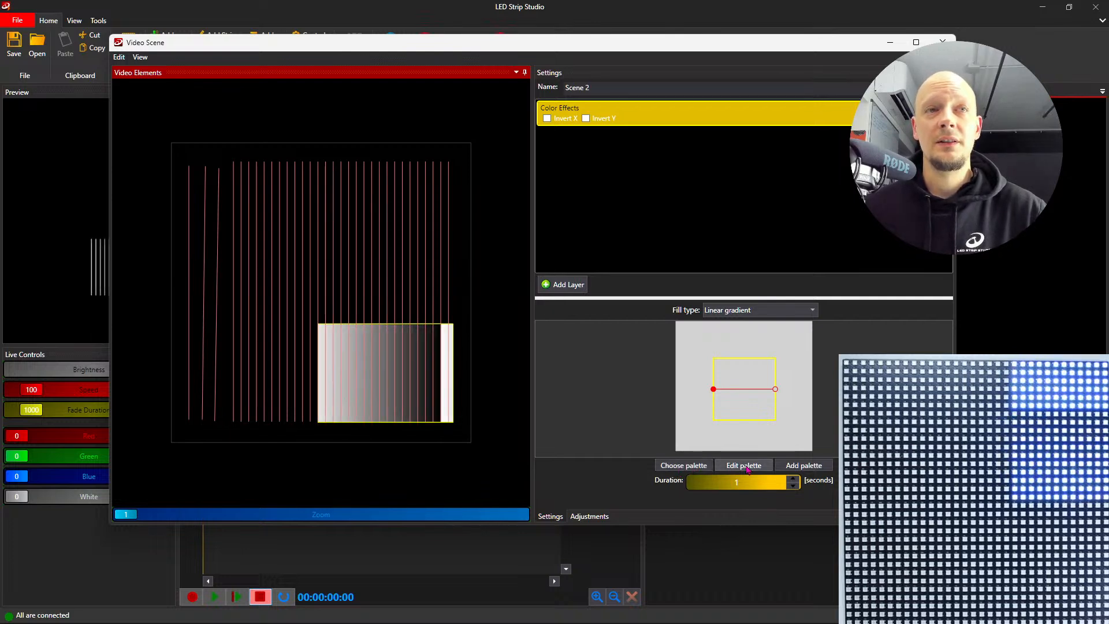
- Apply the first red-and-white palette from the Digital Color group to the Color Effects layer
{"action": "left_click", "coordinate": [683, 468]}
{"action": "left_click_drag", "start_coordinate": [188, 82], "coordinate": [464, 144]}
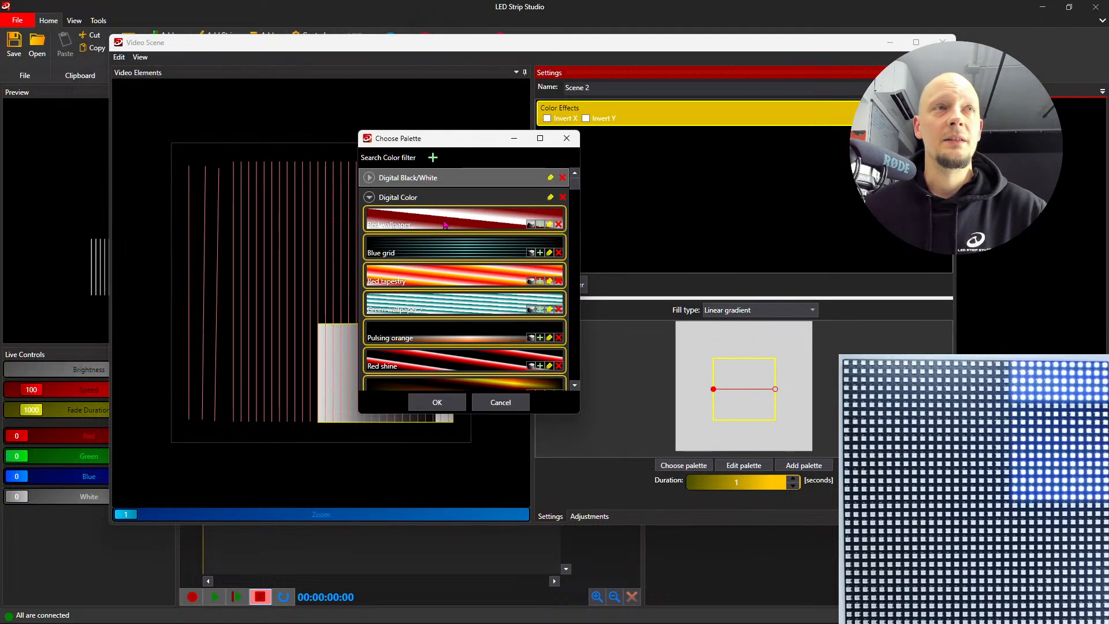
{"action": "left_click", "coordinate": [447, 224]}
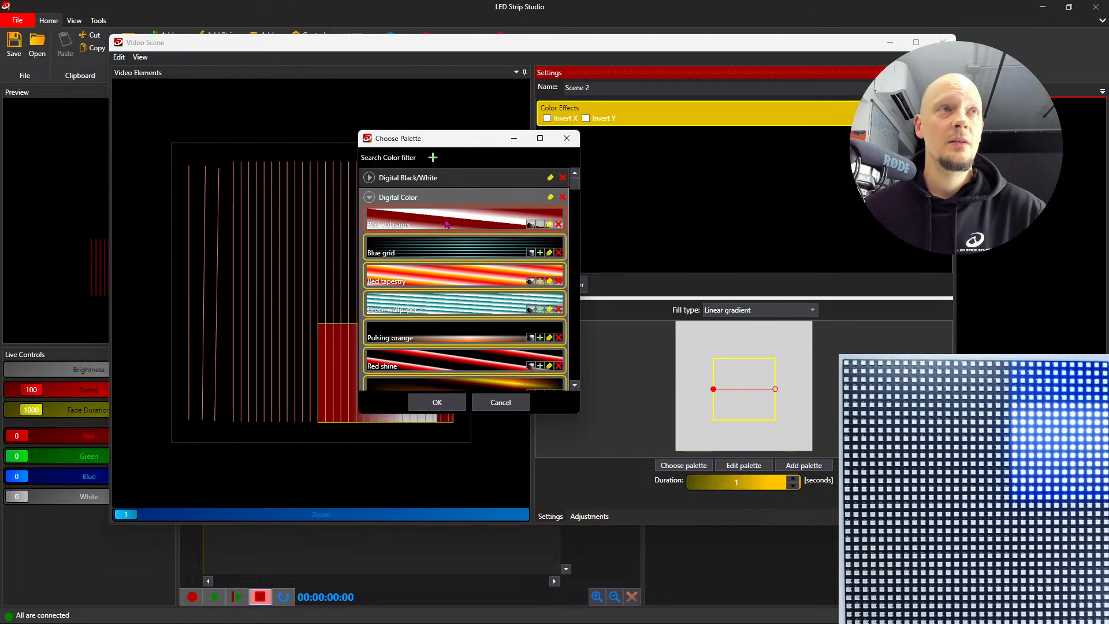
{"action": "left_click", "coordinate": [453, 400]}
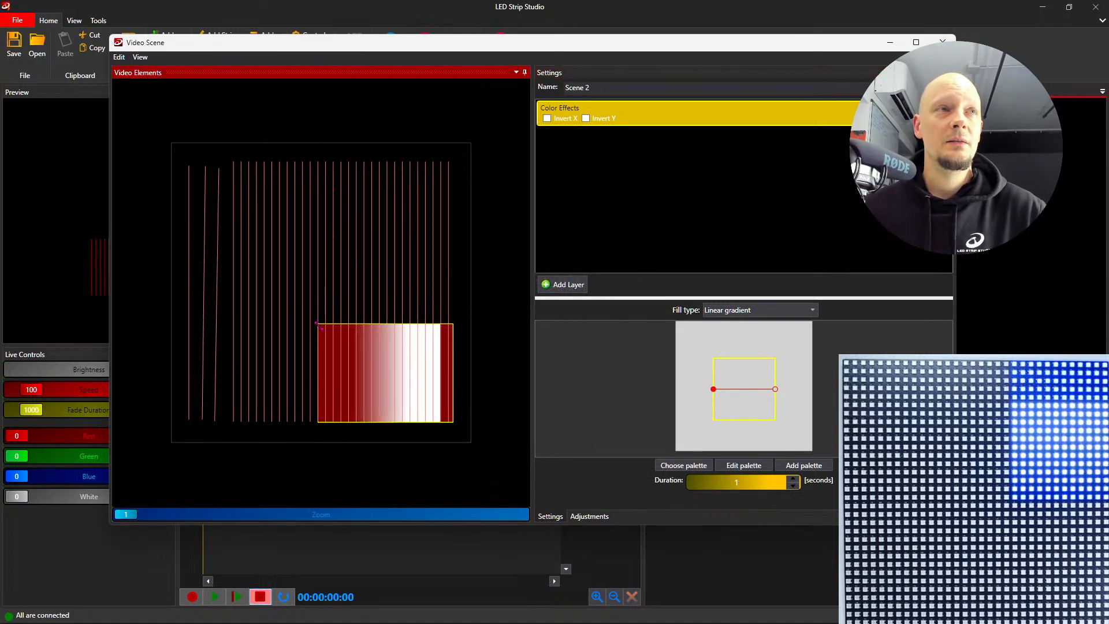
- Enlarge the Color Effects layer toward the upper-left corner until it covers all mapped strips, and close the scene editor
{"action": "left_click_drag", "start_coordinate": [316, 323], "coordinate": [175, 152]}
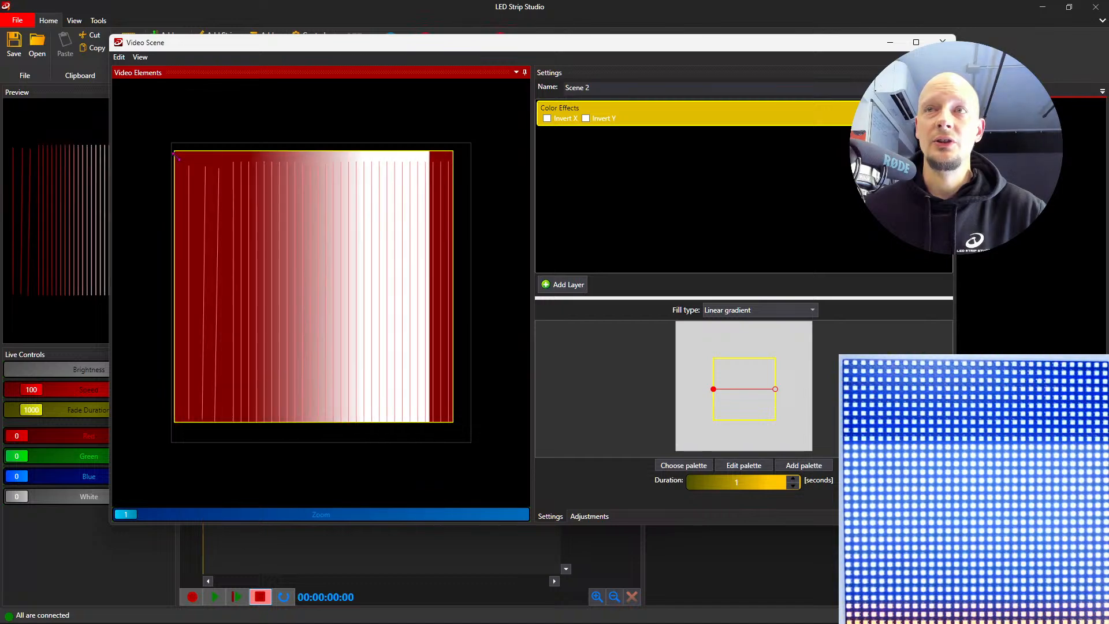
{"action": "left_click_drag", "start_coordinate": [178, 151], "coordinate": [171, 166]}
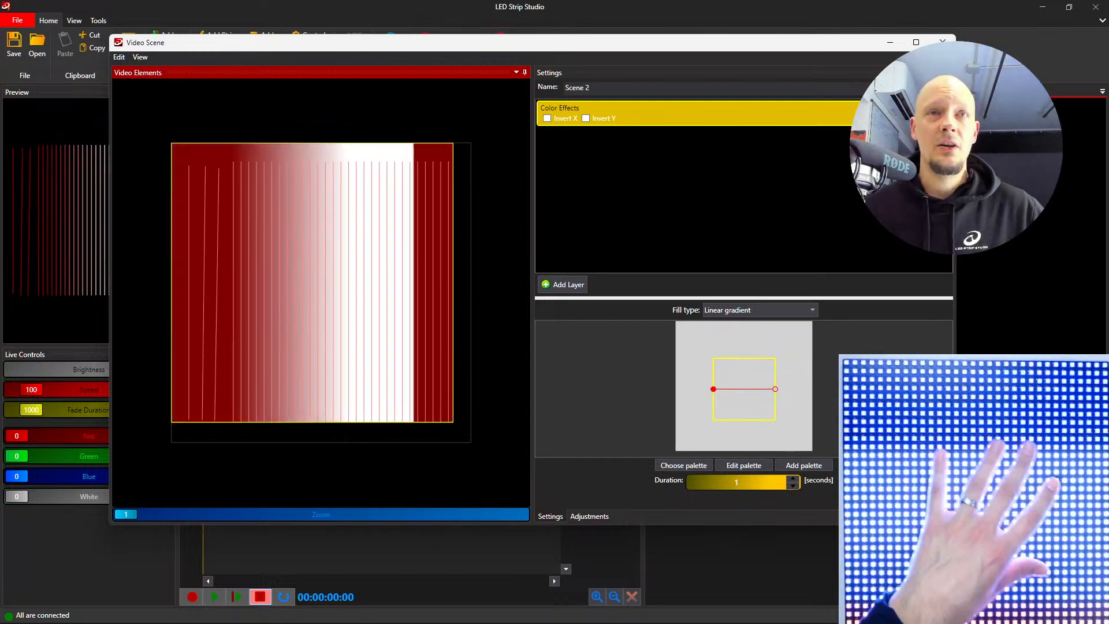
{"action": "left_click", "coordinate": [942, 43]}
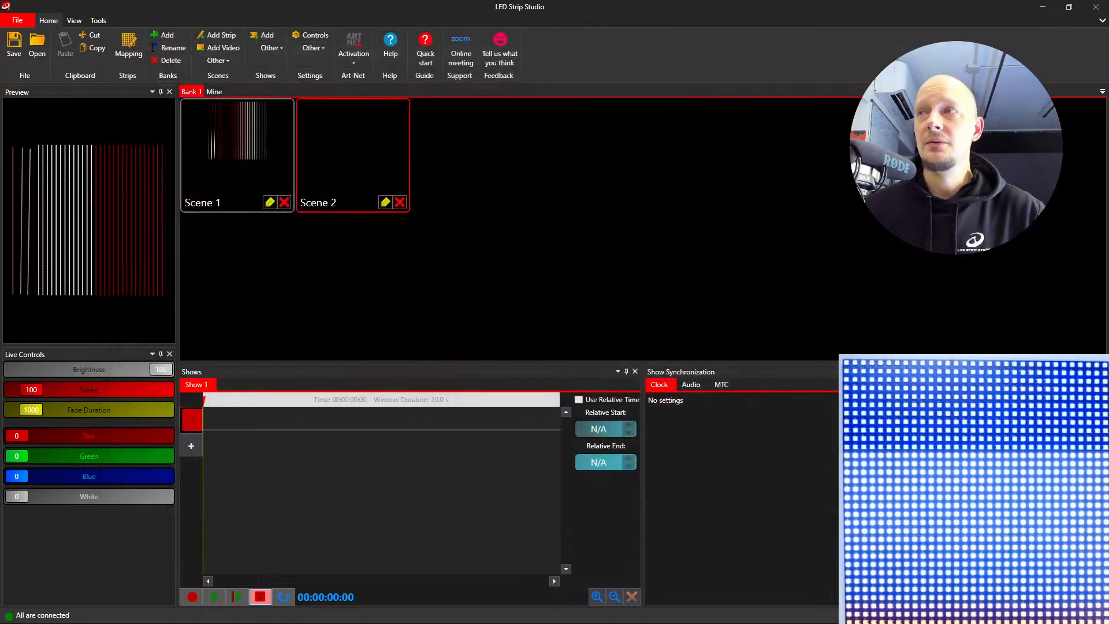
- Open the strip mapping, set the color map of Group 1 to b, r, g, w, and close the mapping
{"action": "left_click", "coordinate": [128, 47]}
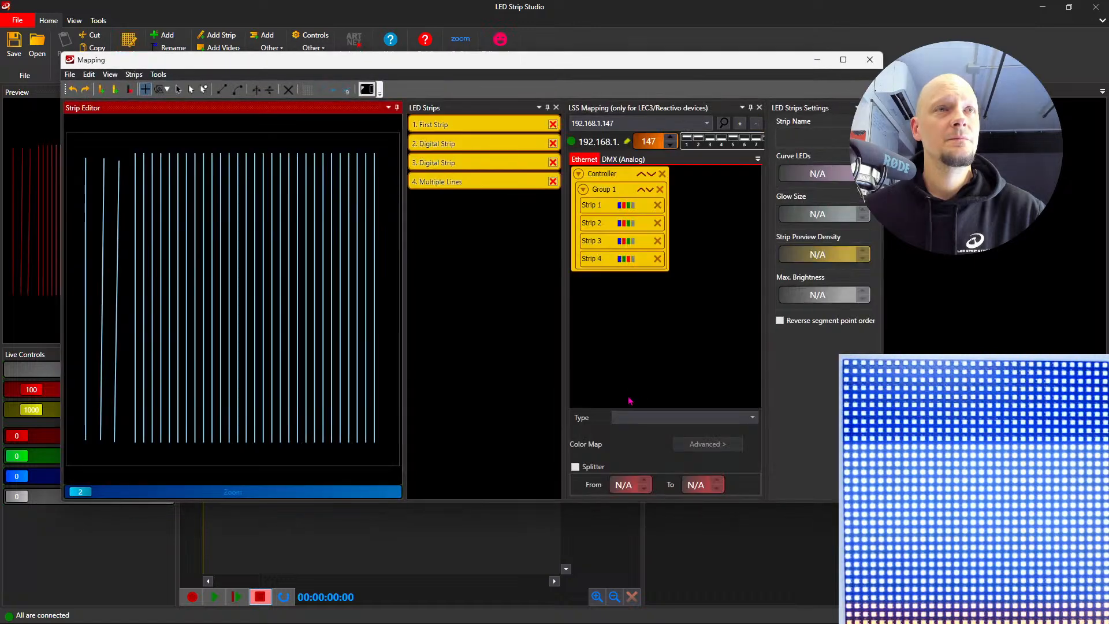
{"action": "left_click", "coordinate": [603, 189]}
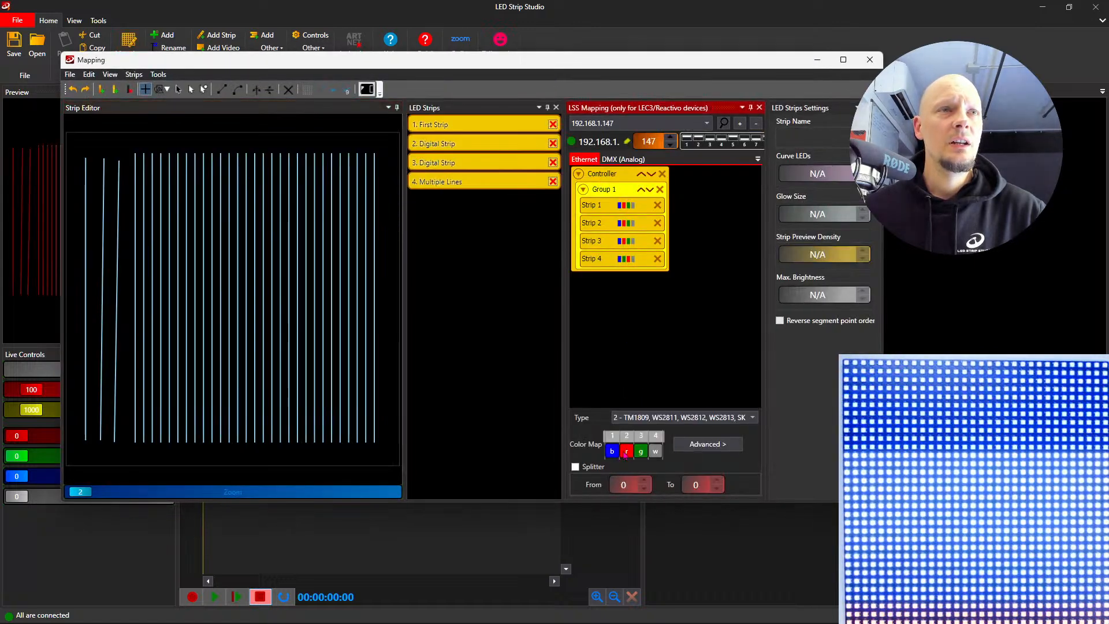
{"action": "mouse_move", "coordinate": [612, 454]}
{"action": "left_mouse_down"}
{"action": "mouse_move", "coordinate": [625, 454]}
{"action": "mouse_move", "coordinate": [610, 454]}
{"action": "left_mouse_up"}
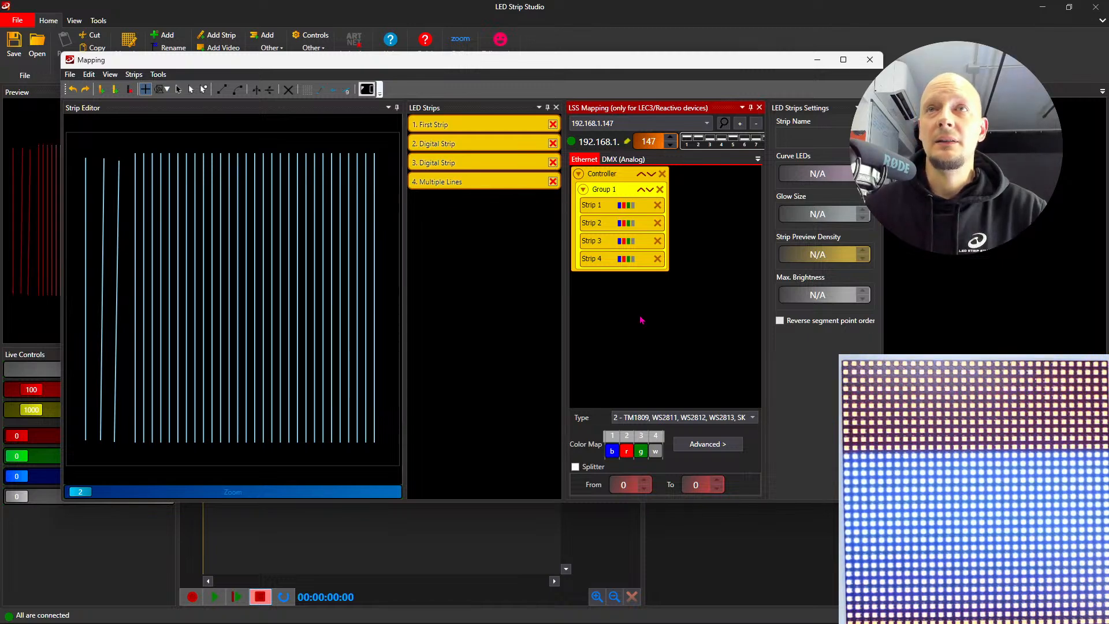
{"action": "mouse_move", "coordinate": [720, 623]}
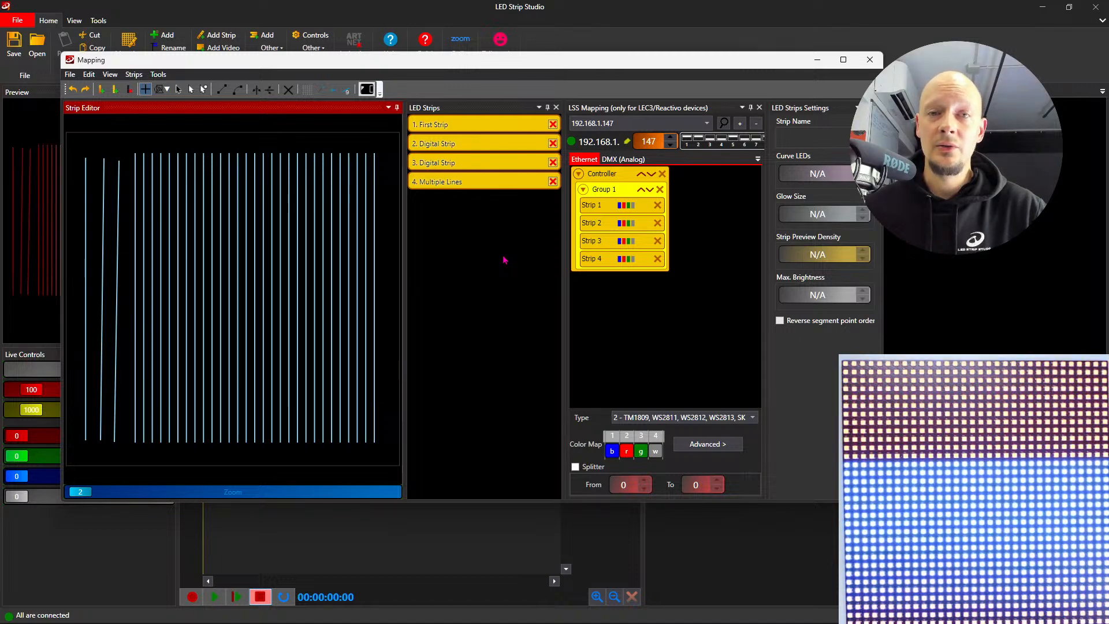
{"action": "left_click", "coordinate": [870, 60]}
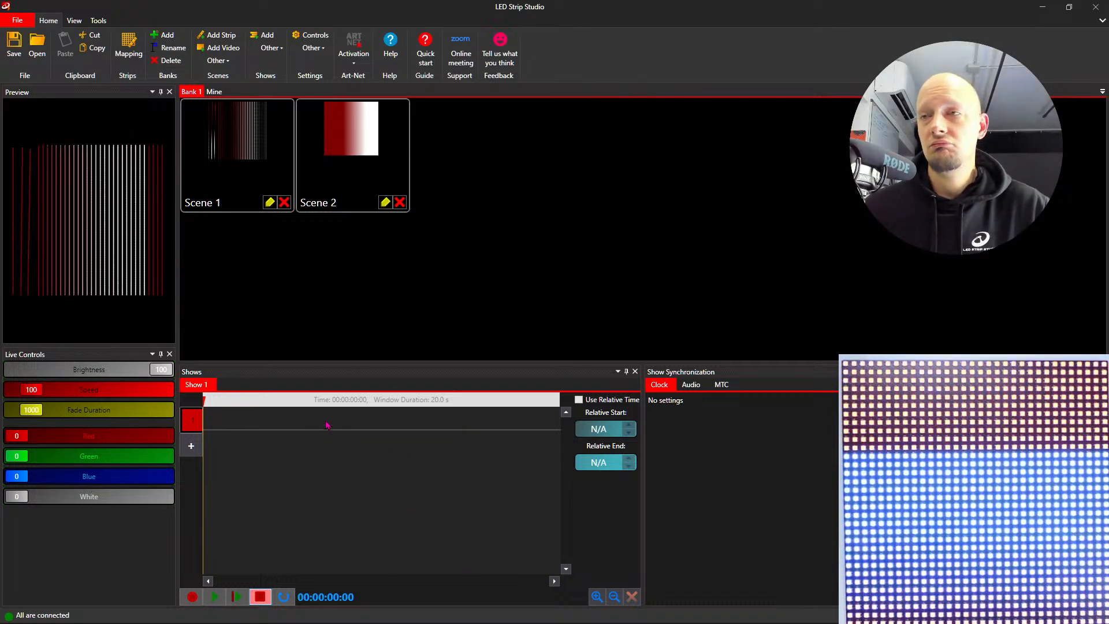
- Delete Show 1 and add a new empty show in its place
{"action": "left_click", "coordinate": [272, 47]}
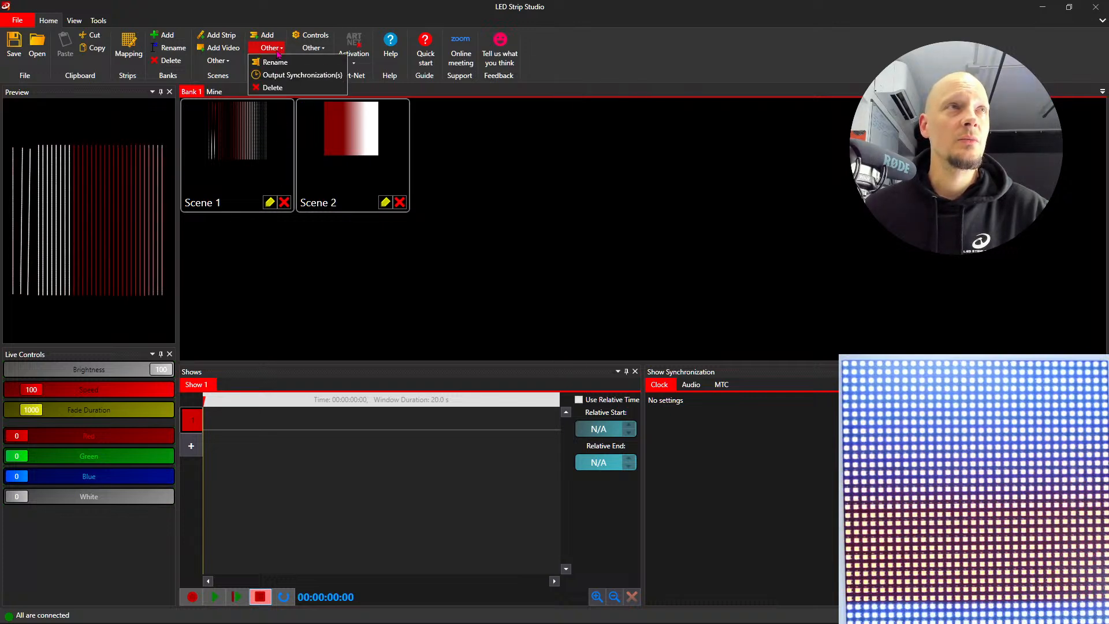
{"action": "left_click", "coordinate": [276, 89]}
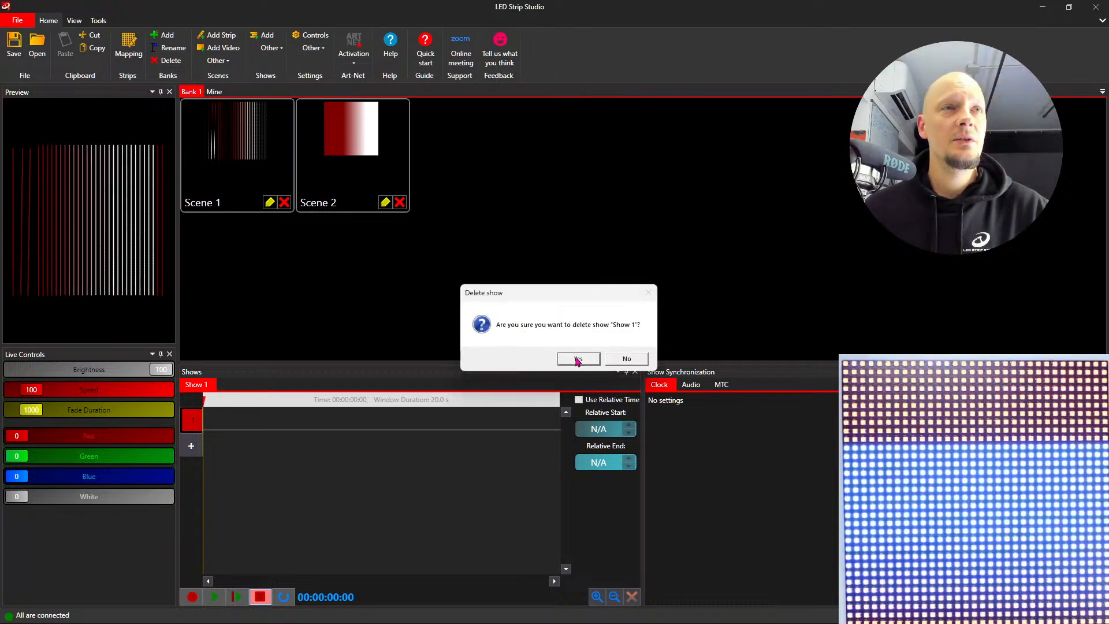
{"action": "left_click", "coordinate": [577, 359]}
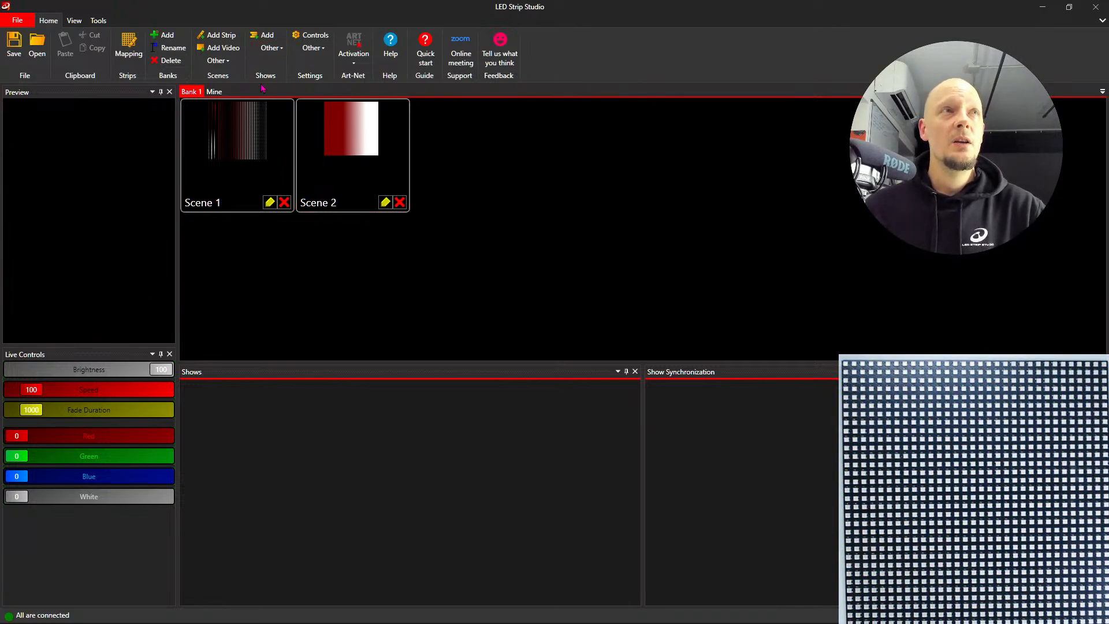
{"action": "left_click", "coordinate": [267, 37]}
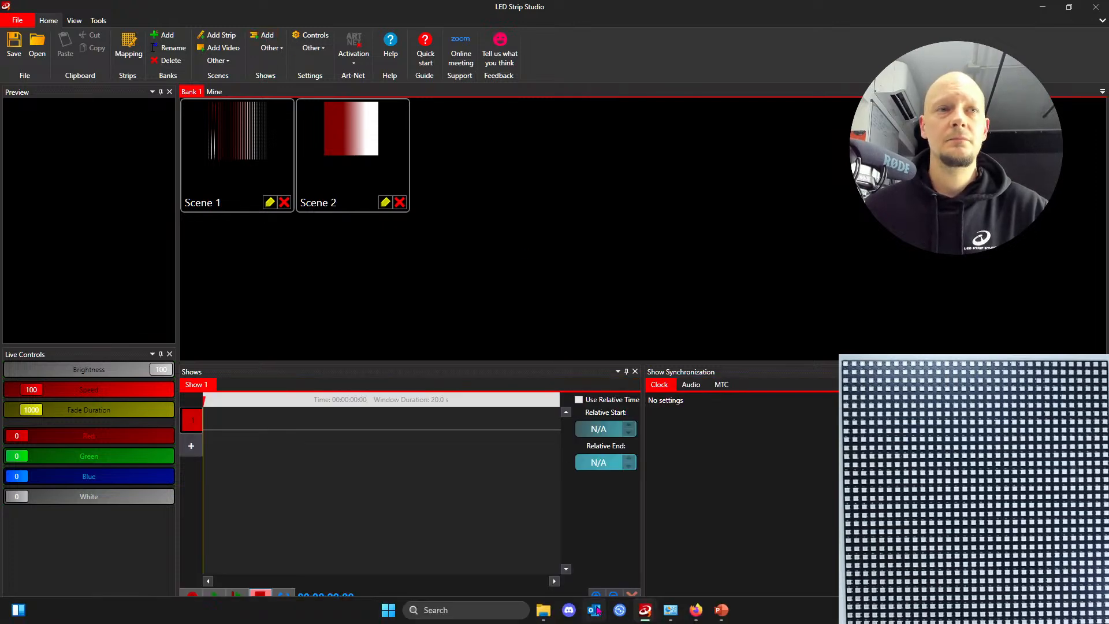
- Switch to Firefox to check the LEC 3 settings page, and return to LED Strip Studio
{"action": "left_click", "coordinate": [696, 609]}
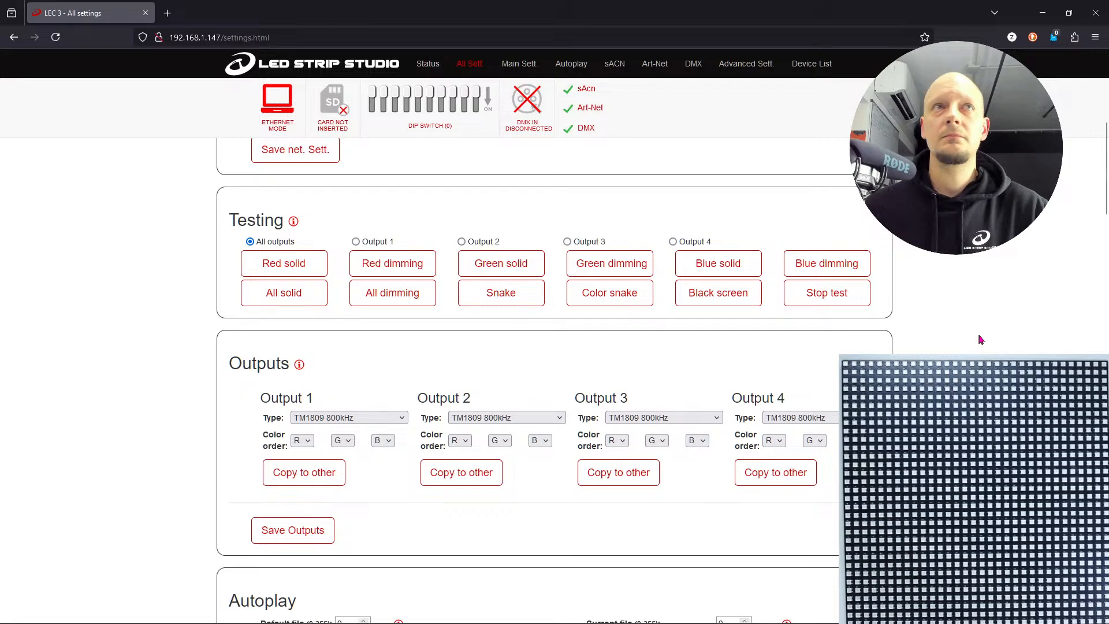
{"action": "key", "text": "alt+Tab"}
{"action": "key", "text": "alt+Tab"}
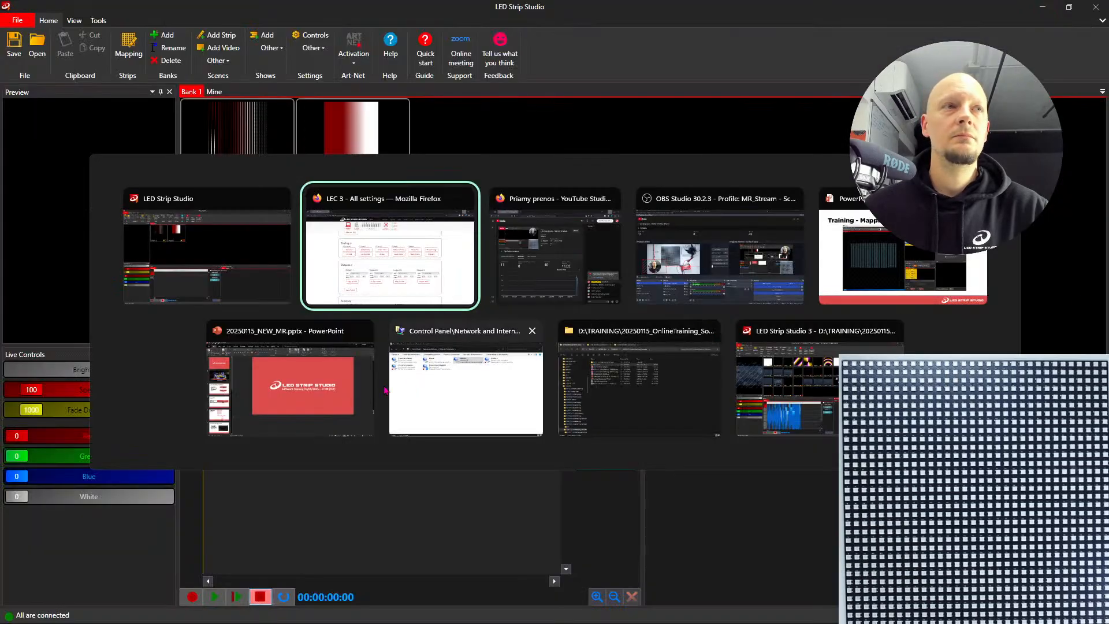
{"action": "key", "text": "Escape"}
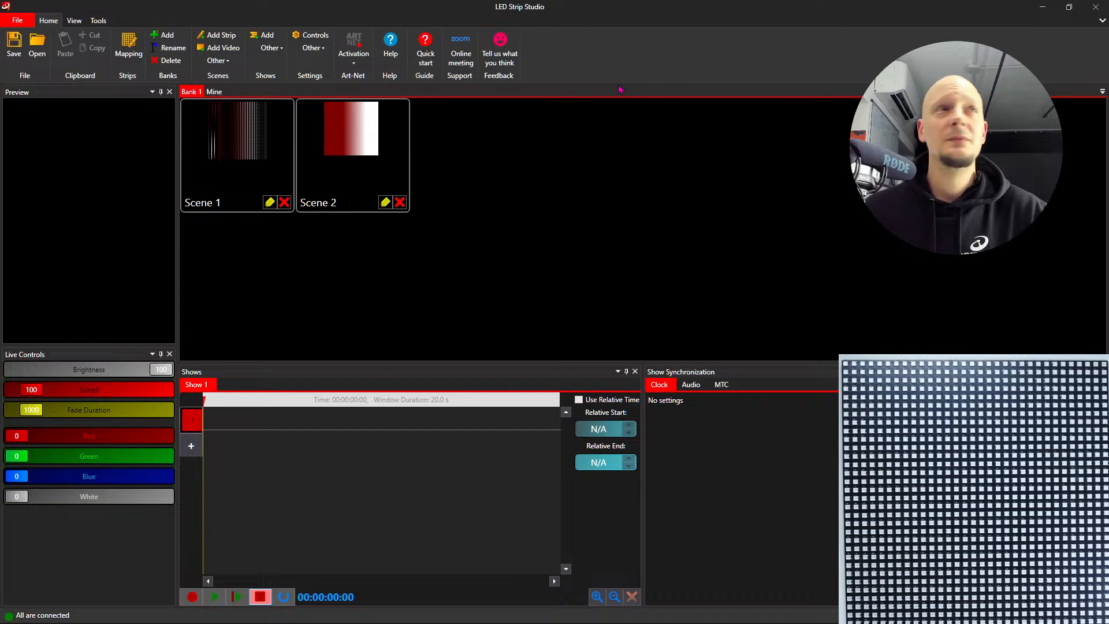
- In the strip mapping, invert the second strip in the Y axis and shift its lower end to make the strip vertical
{"action": "left_click", "coordinate": [132, 55]}
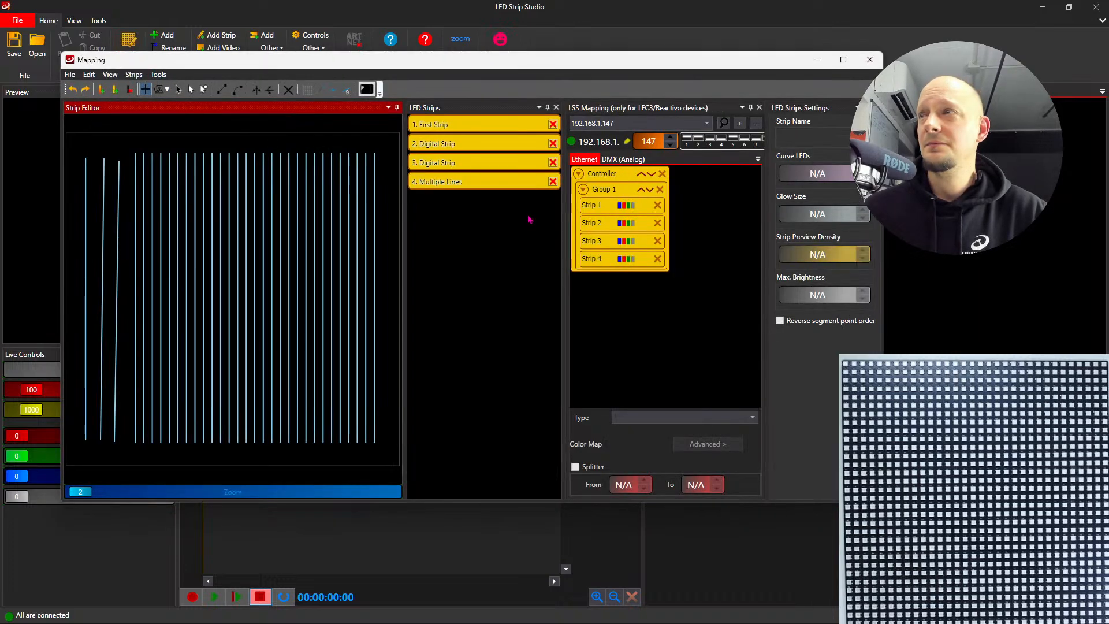
{"action": "left_click_drag", "start_coordinate": [559, 66], "coordinate": [548, 66]}
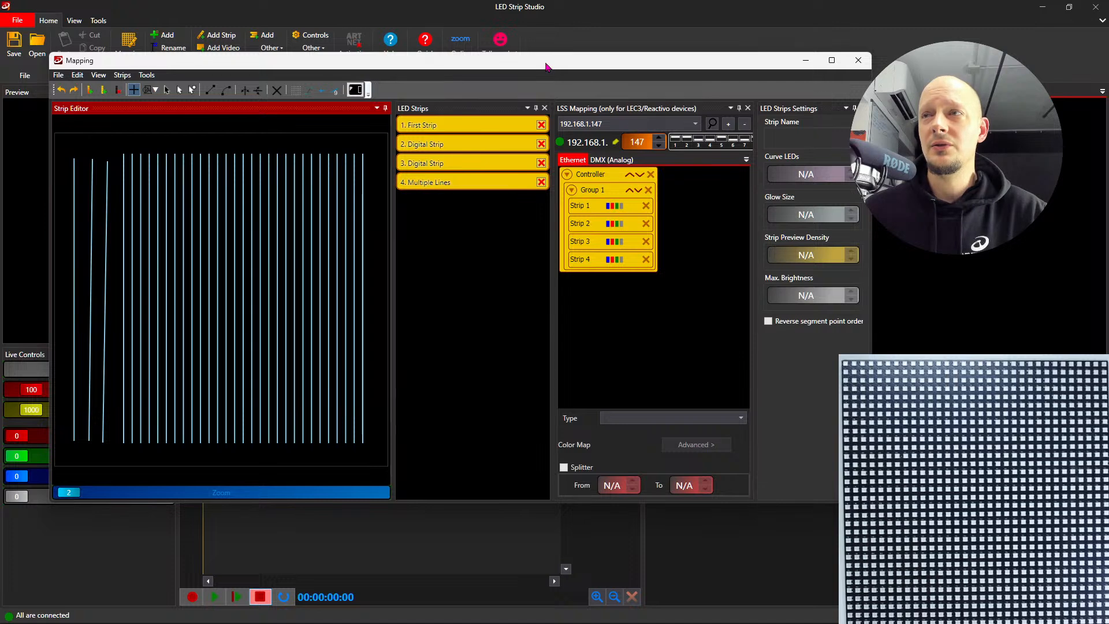
{"action": "left_click", "coordinate": [166, 90]}
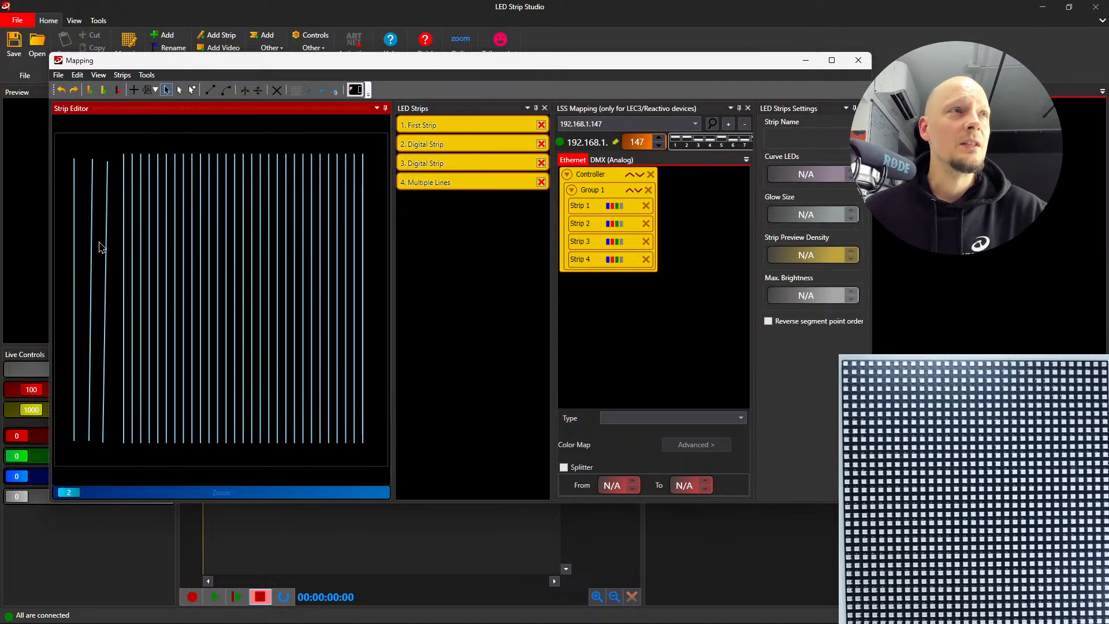
{"action": "left_click", "coordinate": [74, 281]}
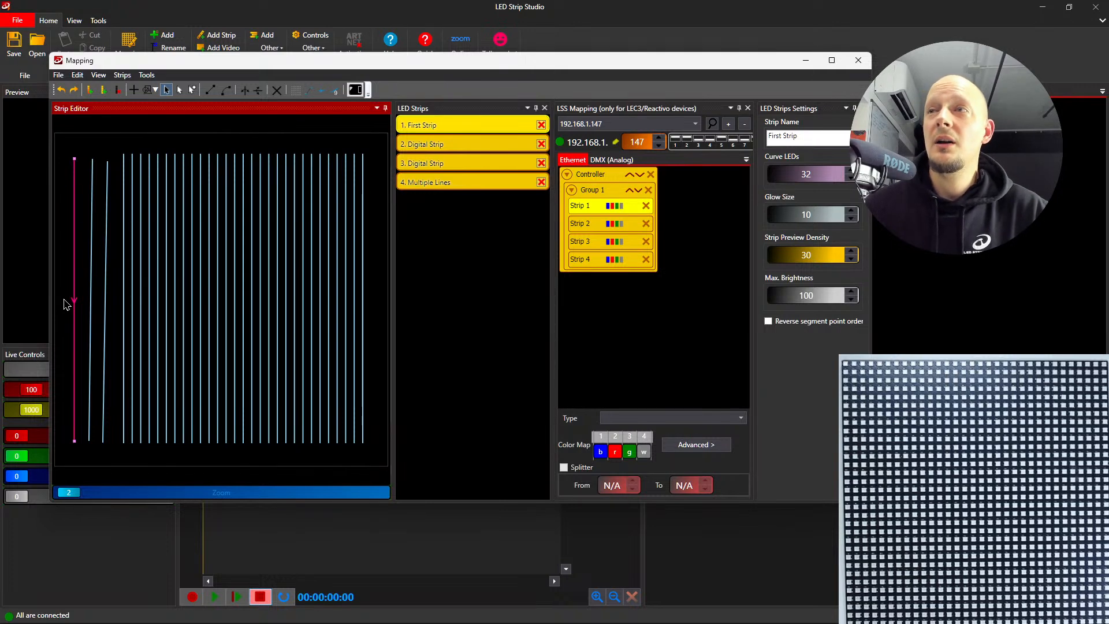
{"action": "left_click", "coordinate": [95, 318]}
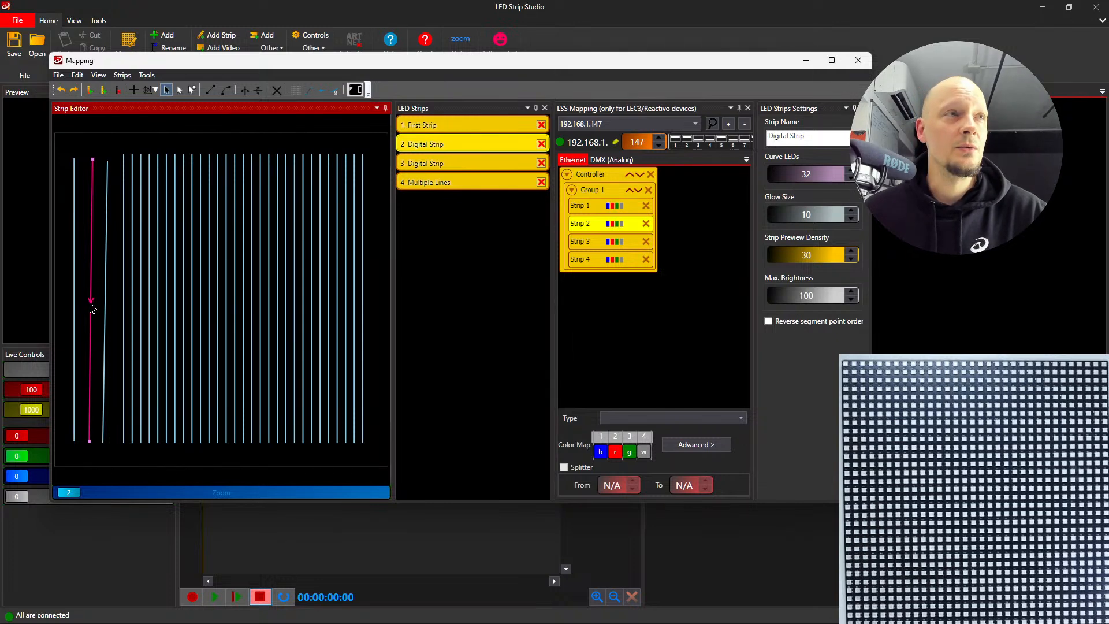
{"action": "left_click", "coordinate": [258, 92]}
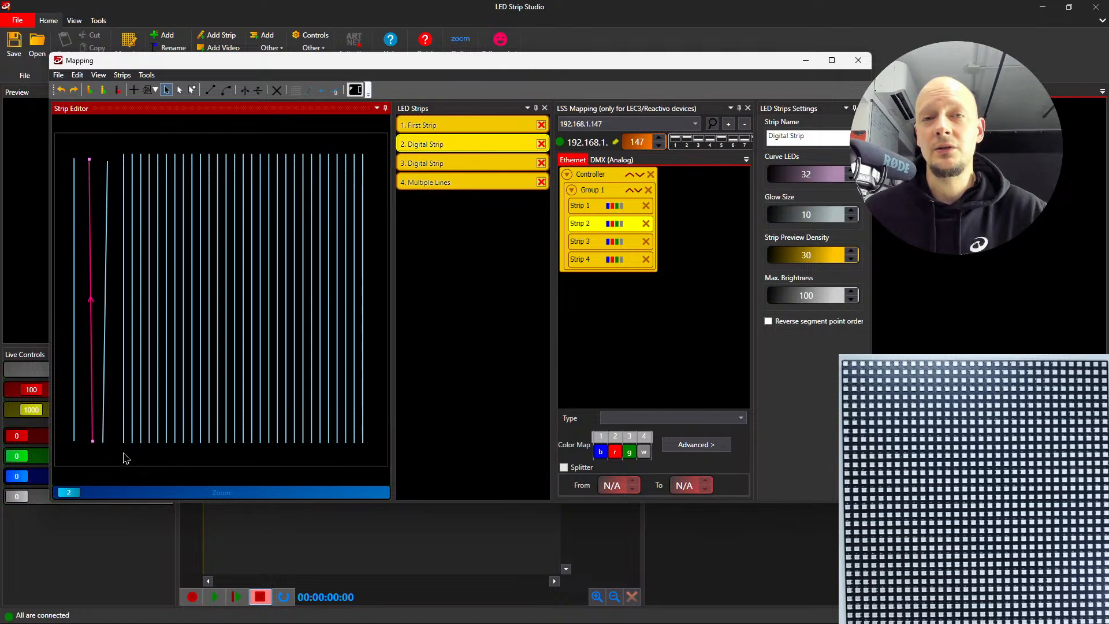
{"action": "left_click_drag", "start_coordinate": [94, 444], "coordinate": [90, 444]}
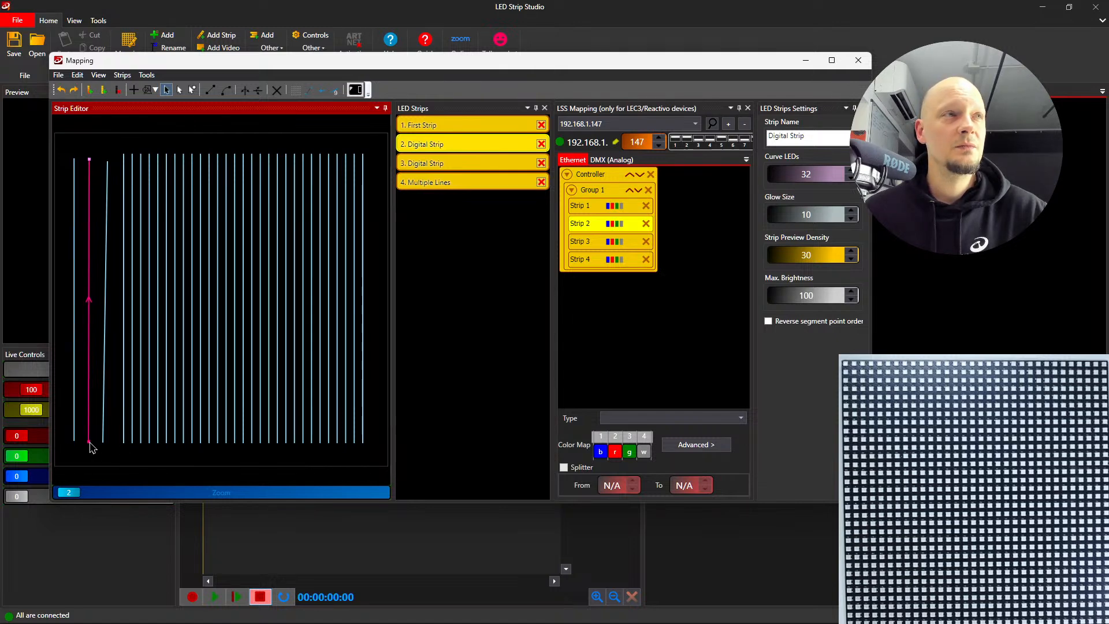
- Select the third strip and all mapped strips together, clear the selection, and close the mapping
{"action": "left_click", "coordinate": [103, 444]}
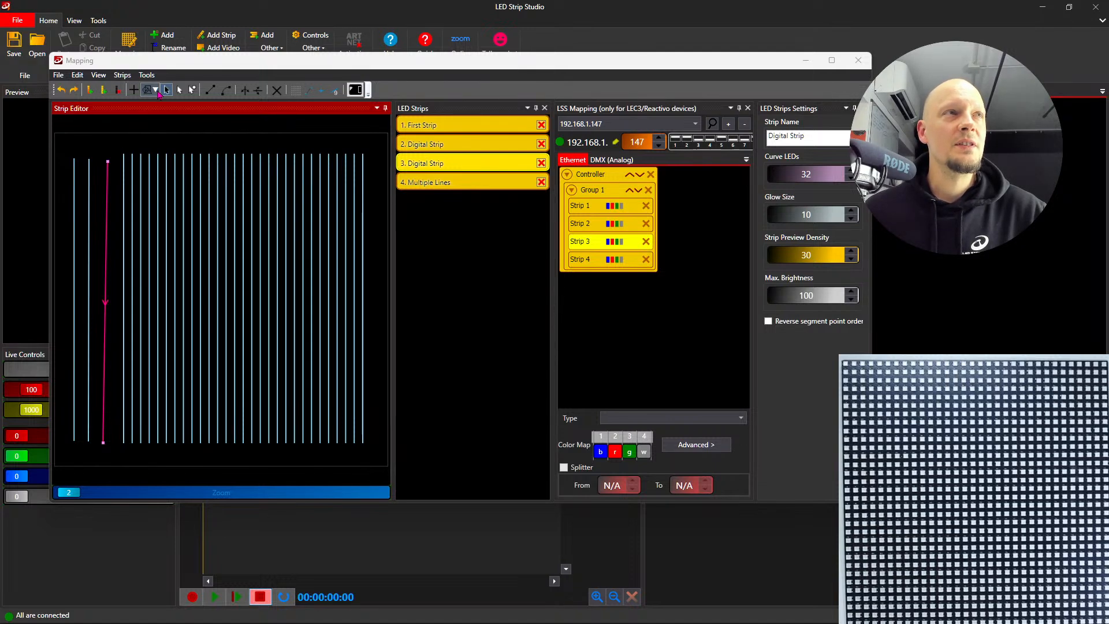
{"action": "left_click", "coordinate": [179, 90]}
{"action": "left_click_drag", "start_coordinate": [64, 144], "coordinate": [375, 469]}
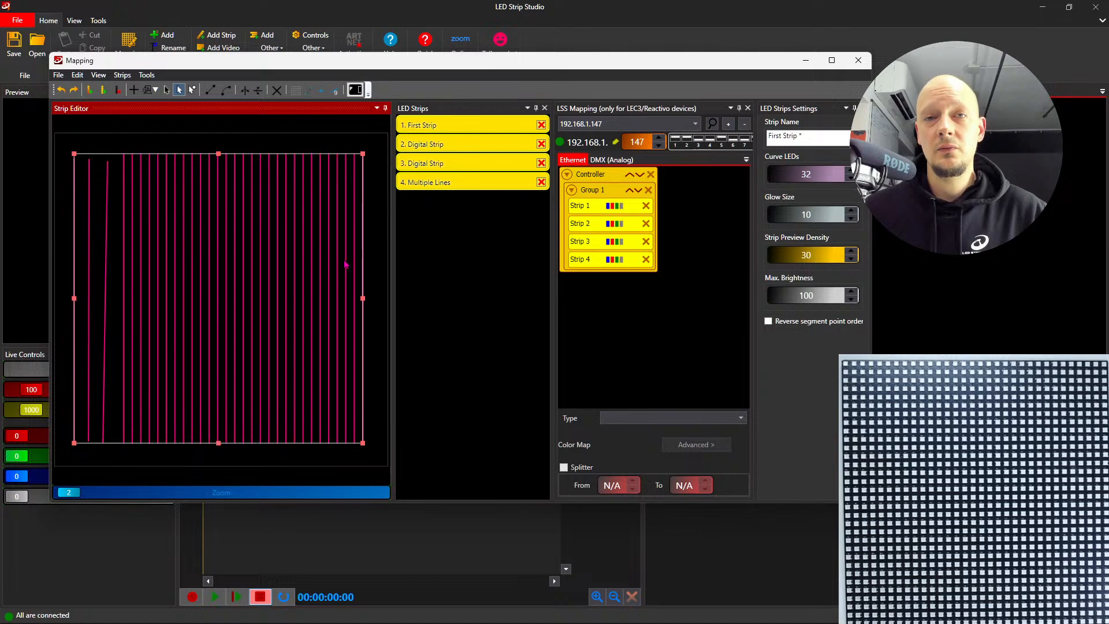
{"action": "left_click", "coordinate": [261, 143]}
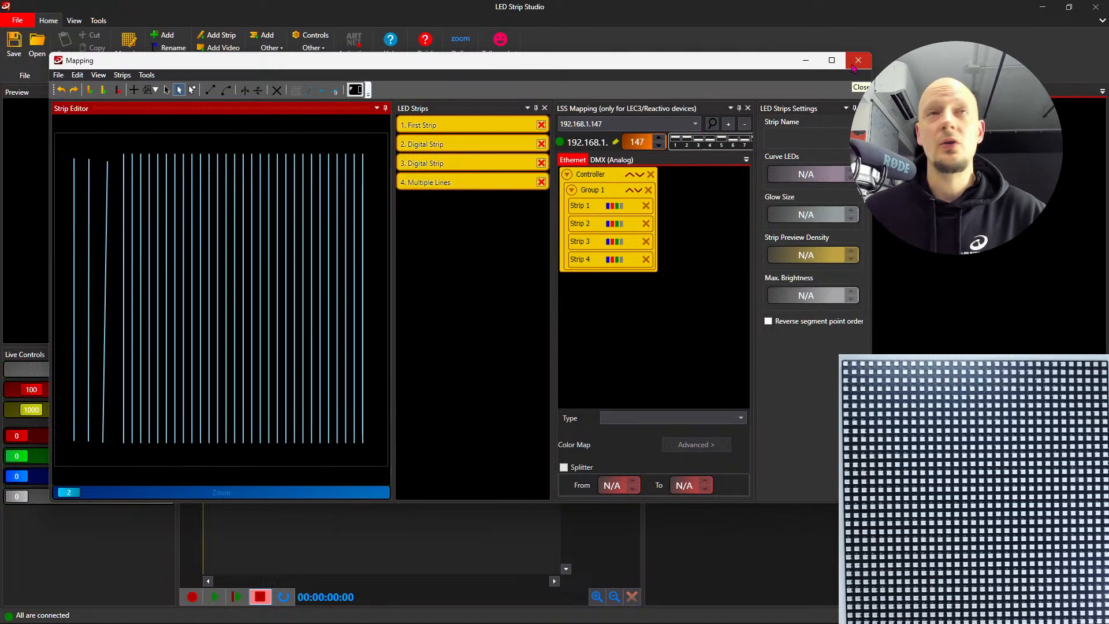
{"action": "left_click", "coordinate": [855, 63]}
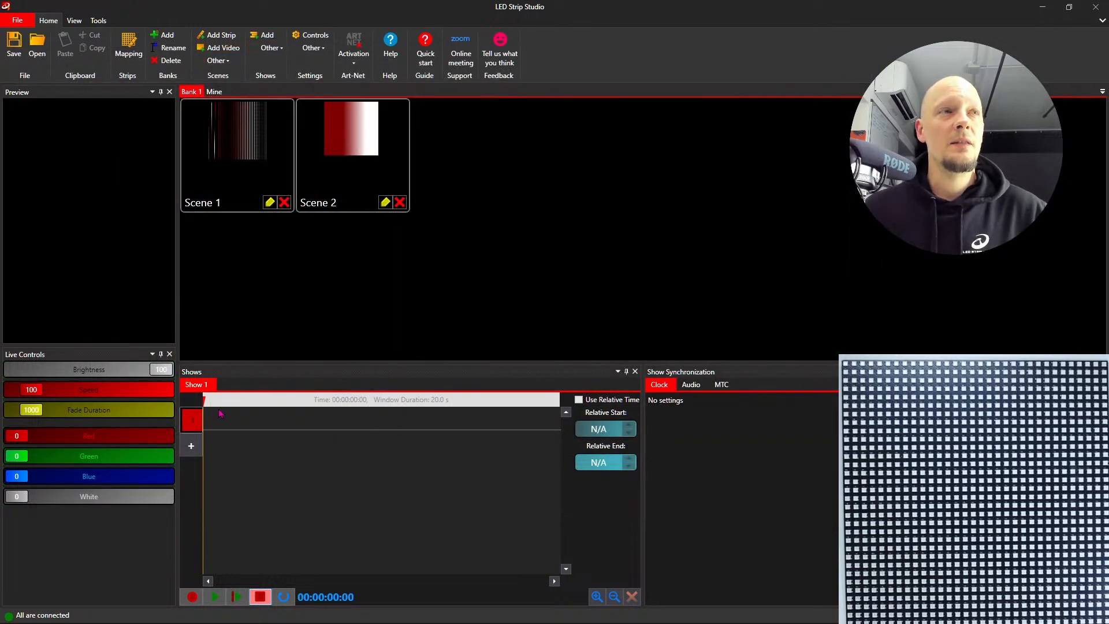
- Widen the Shows area and play Scene 1 followed by Scene 2
{"action": "left_click_drag", "start_coordinate": [642, 518], "coordinate": [796, 510]}
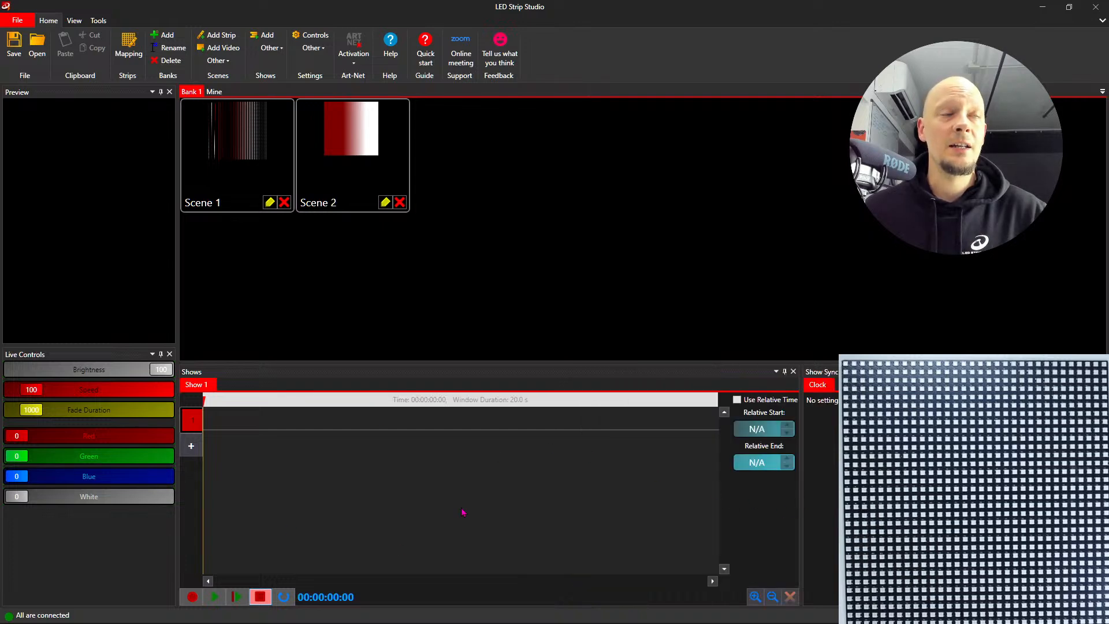
{"action": "left_click", "coordinate": [279, 167]}
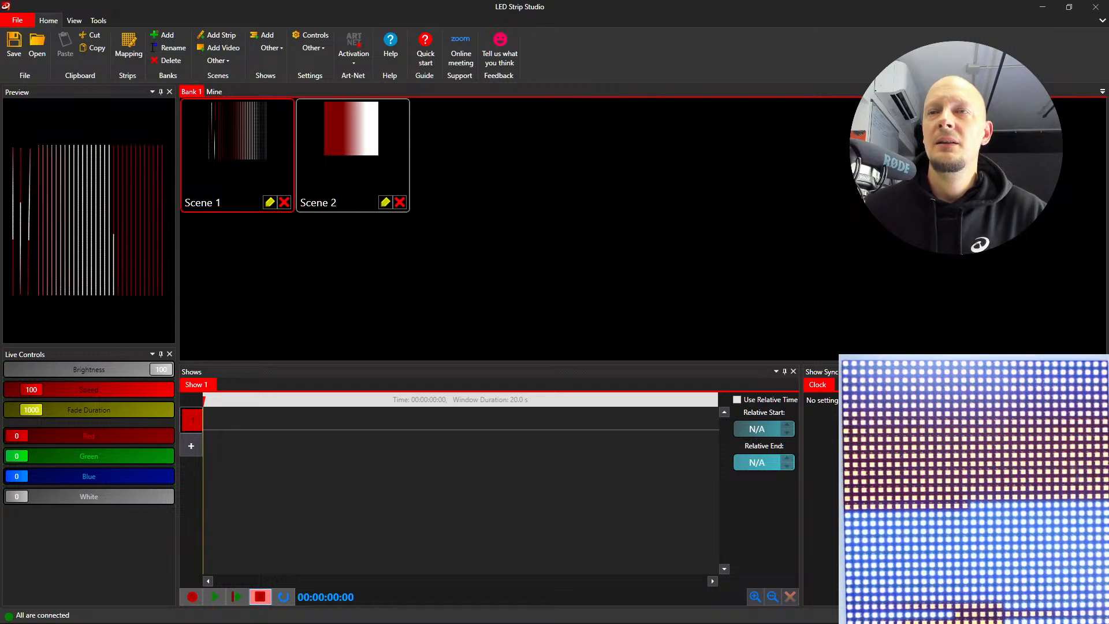
{"action": "left_click", "coordinate": [374, 150]}
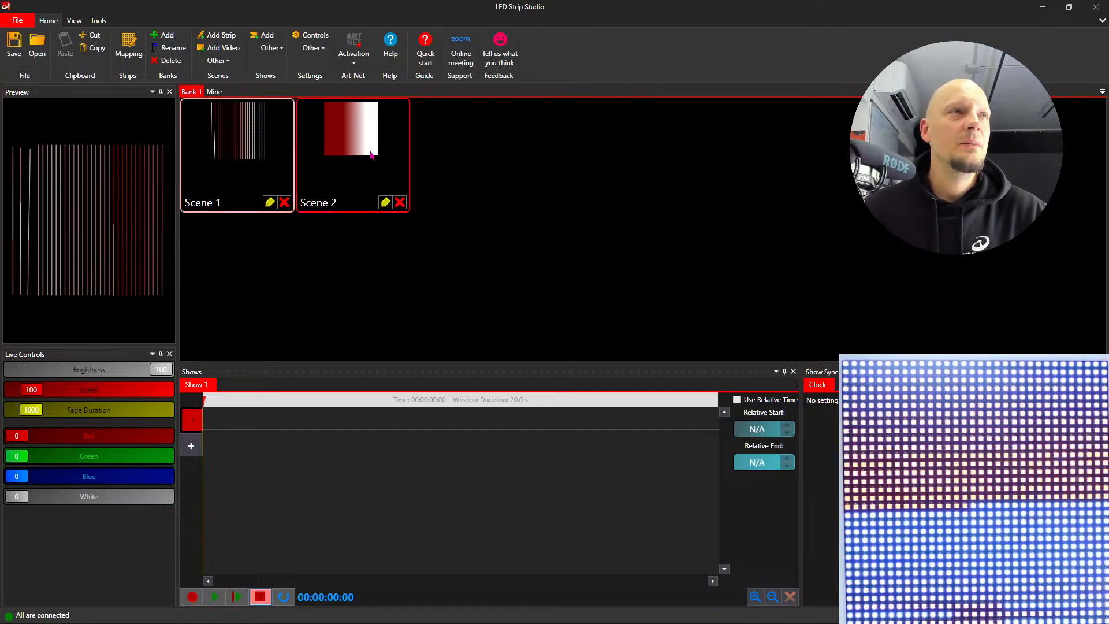
- Place Scene 2 at the start of the first track in Show 1, and play the show from the beginning and stop it
{"action": "left_click_drag", "start_coordinate": [358, 145], "coordinate": [212, 425]}
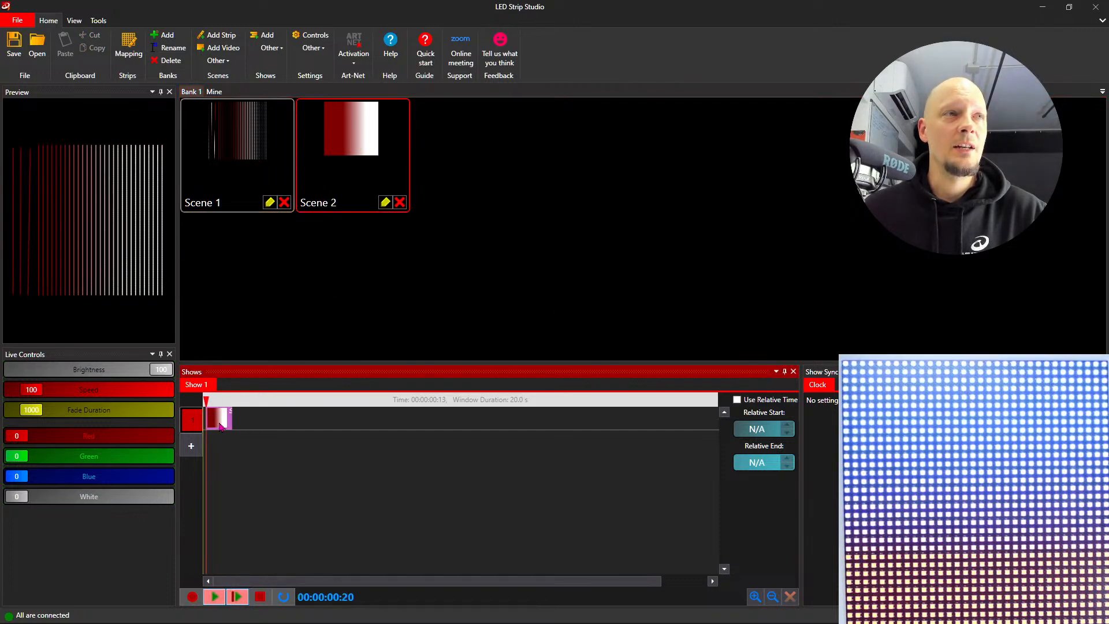
{"action": "left_click", "coordinate": [206, 403]}
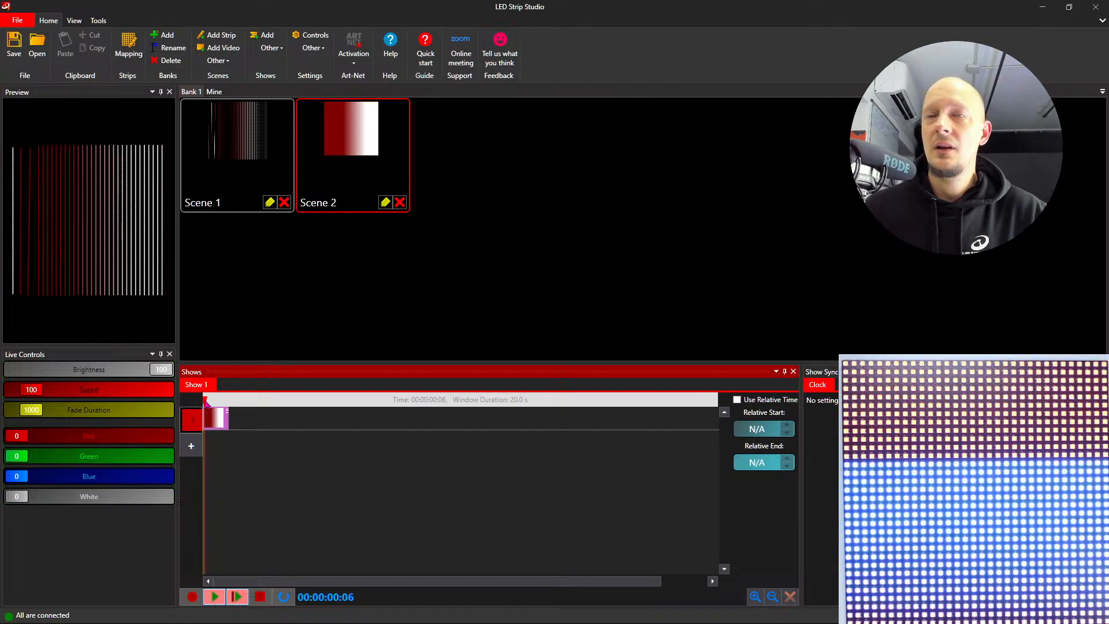
{"action": "left_click", "coordinate": [213, 597]}
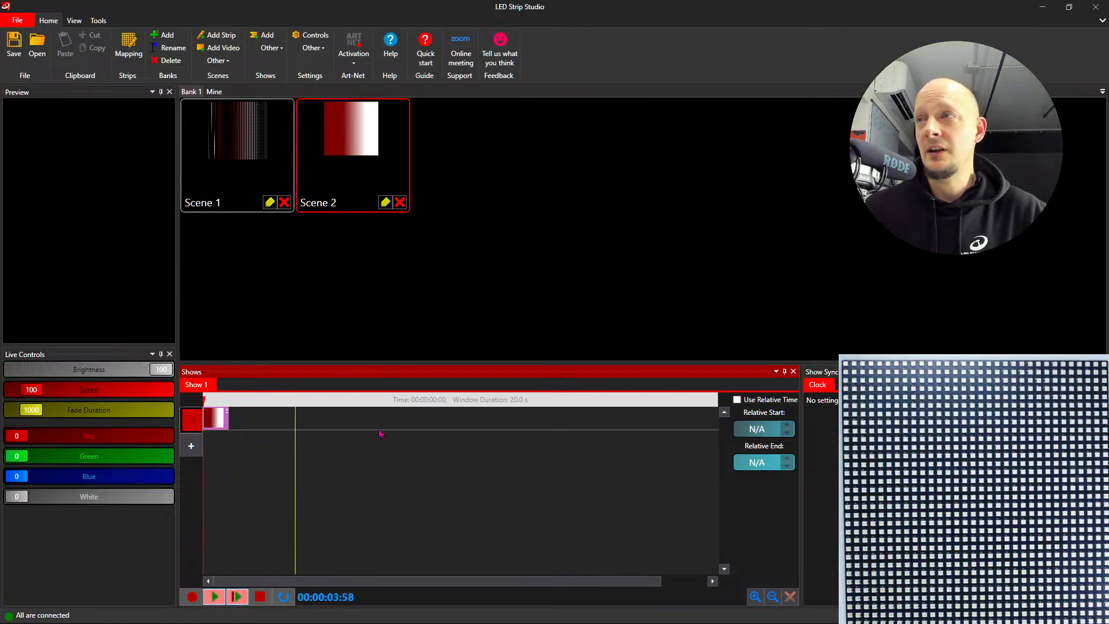
{"action": "left_click", "coordinate": [260, 596]}
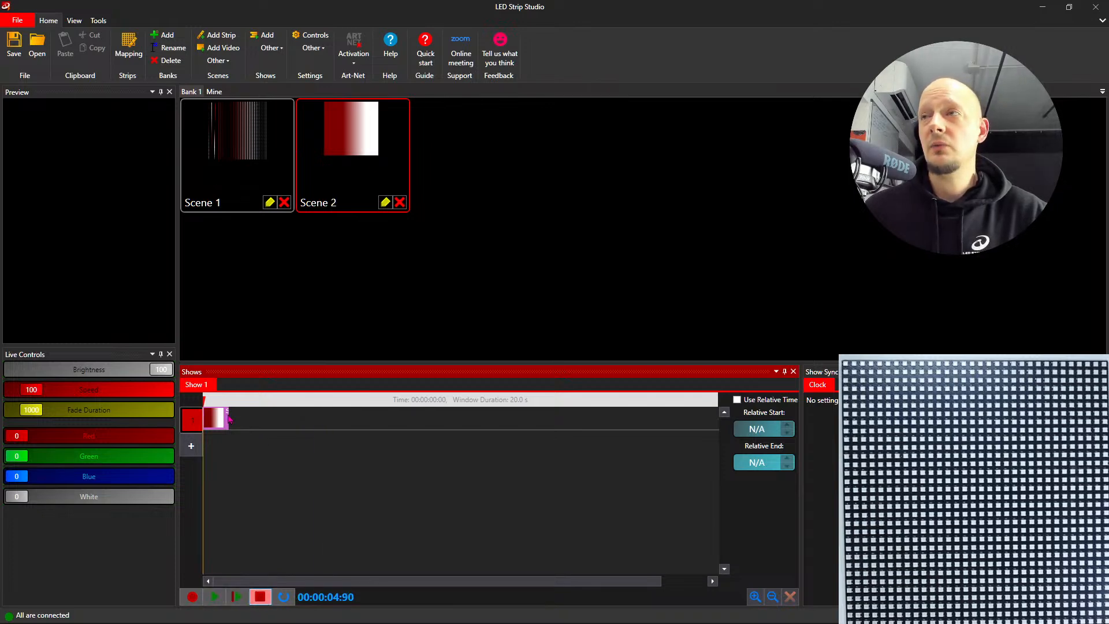
- Extend the Scene 2 clip in Show 1 to about 4 seconds, and play the show from the start and stop it
{"action": "left_click_drag", "start_coordinate": [228, 418], "coordinate": [309, 426]}
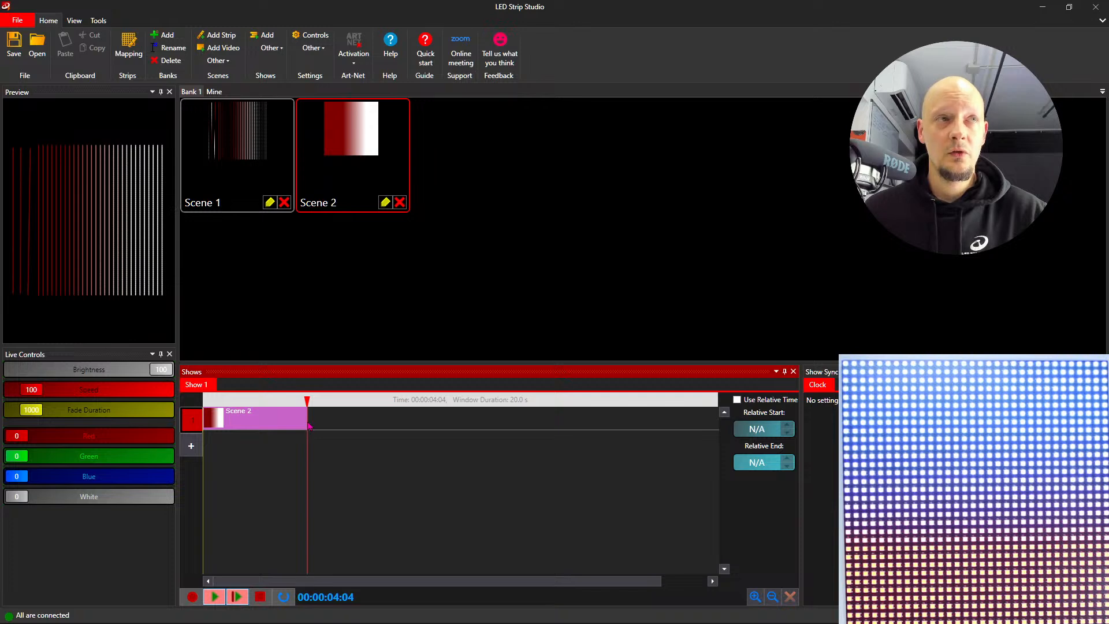
{"action": "left_click", "coordinate": [204, 400]}
{"action": "left_click", "coordinate": [216, 596]}
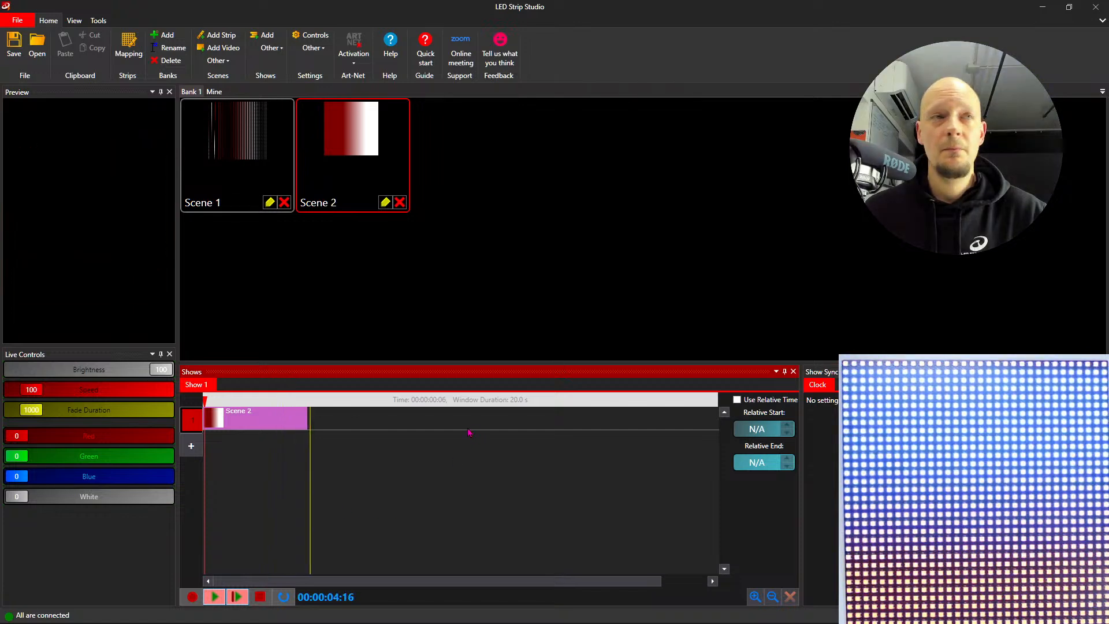
{"action": "left_click", "coordinate": [260, 597]}
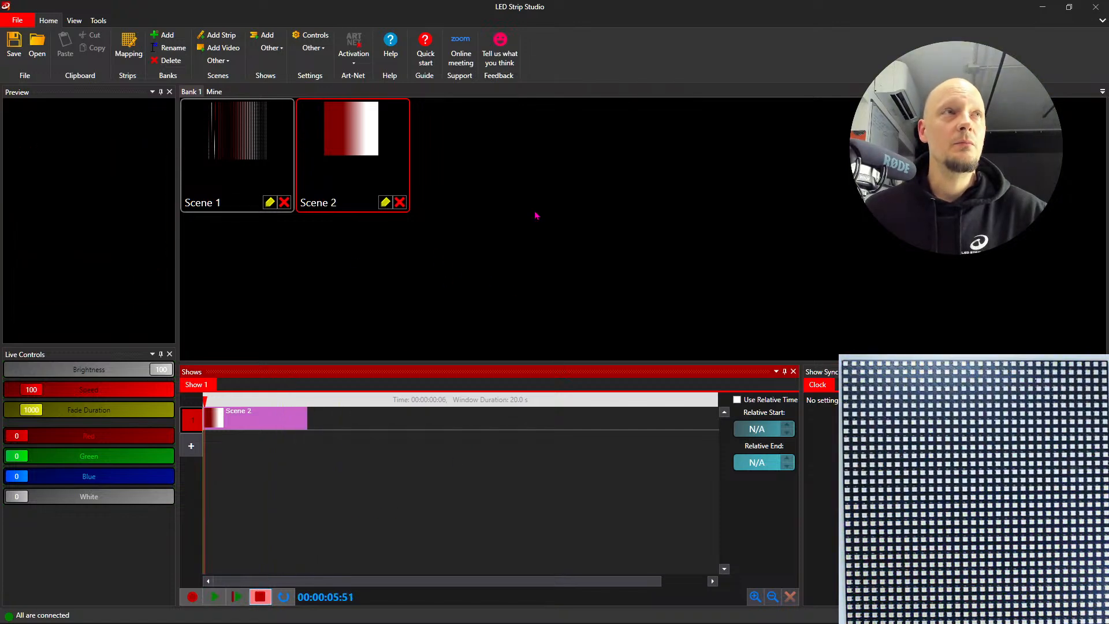
- Add a new video scene to Bank 1 and give it a Color Effects layer
{"action": "left_click", "coordinate": [224, 48]}
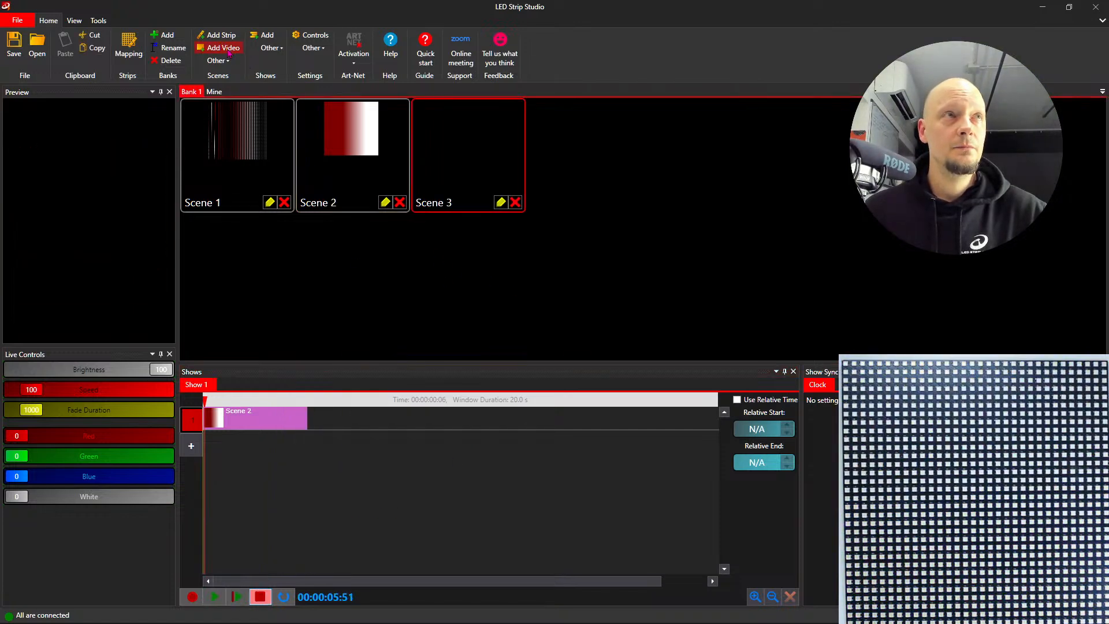
{"action": "double_click", "coordinate": [469, 151]}
{"action": "left_click", "coordinate": [561, 284]}
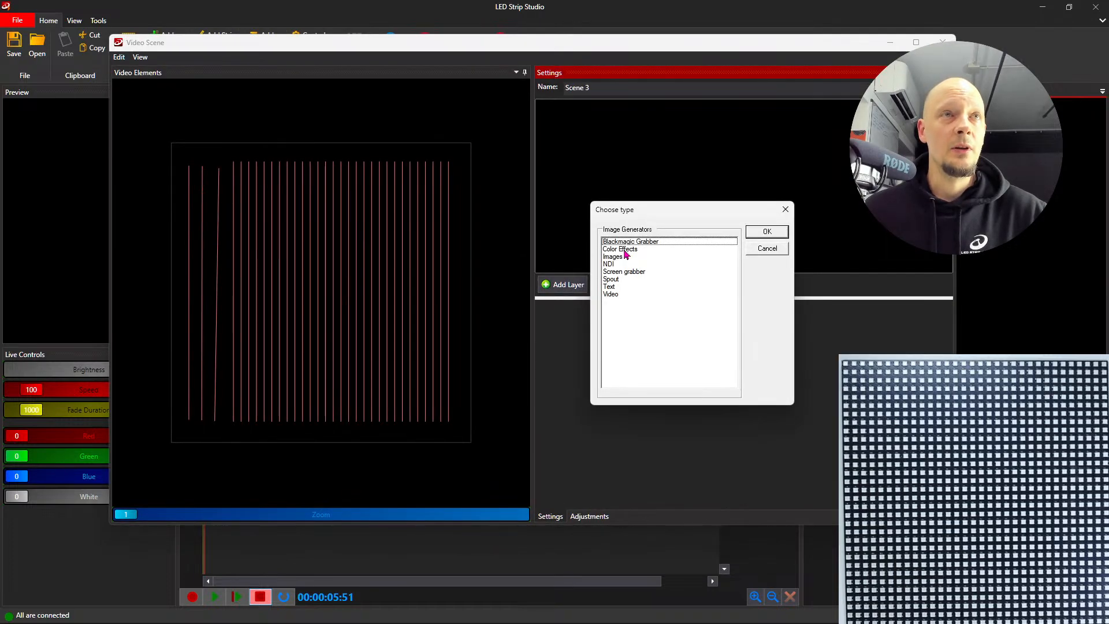
{"action": "left_click", "coordinate": [625, 250]}
{"action": "left_click", "coordinate": [766, 233]}
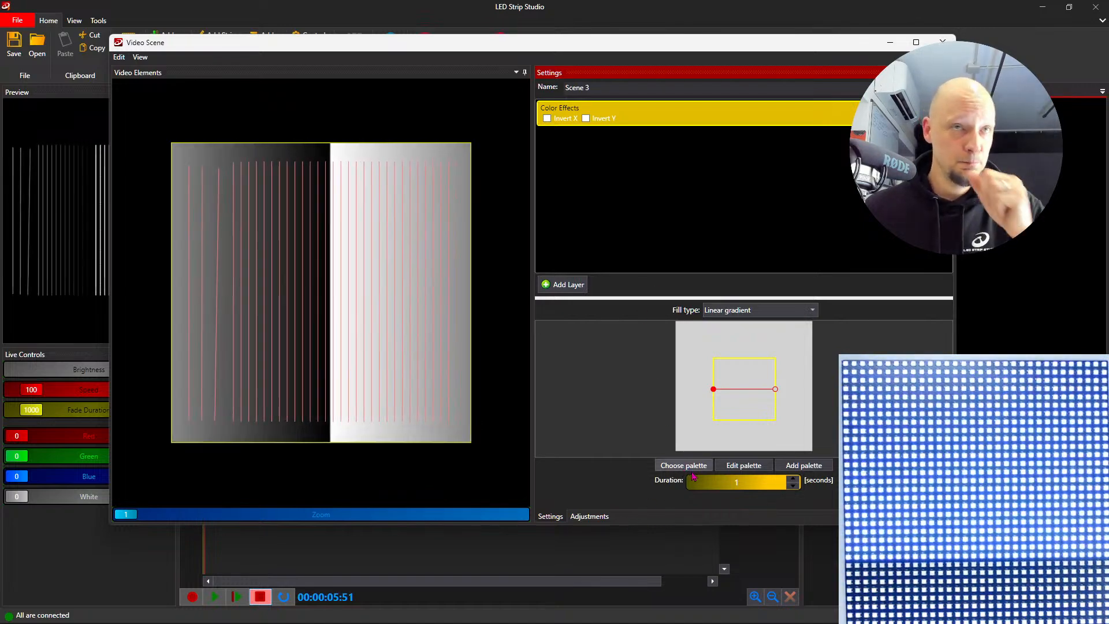
- Apply a ready-made yellow, orange and dark red palette to Scene 3's Color Effects layer, and close the scene editor
{"action": "left_click", "coordinate": [746, 465]}
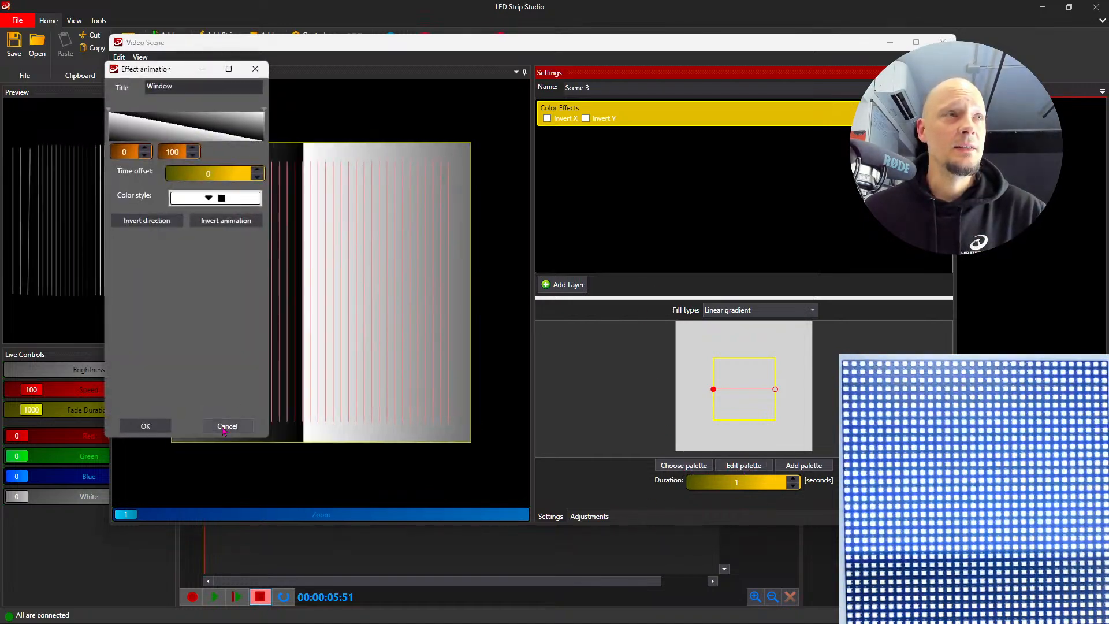
{"action": "left_click", "coordinate": [225, 425]}
{"action": "left_click", "coordinate": [667, 466]}
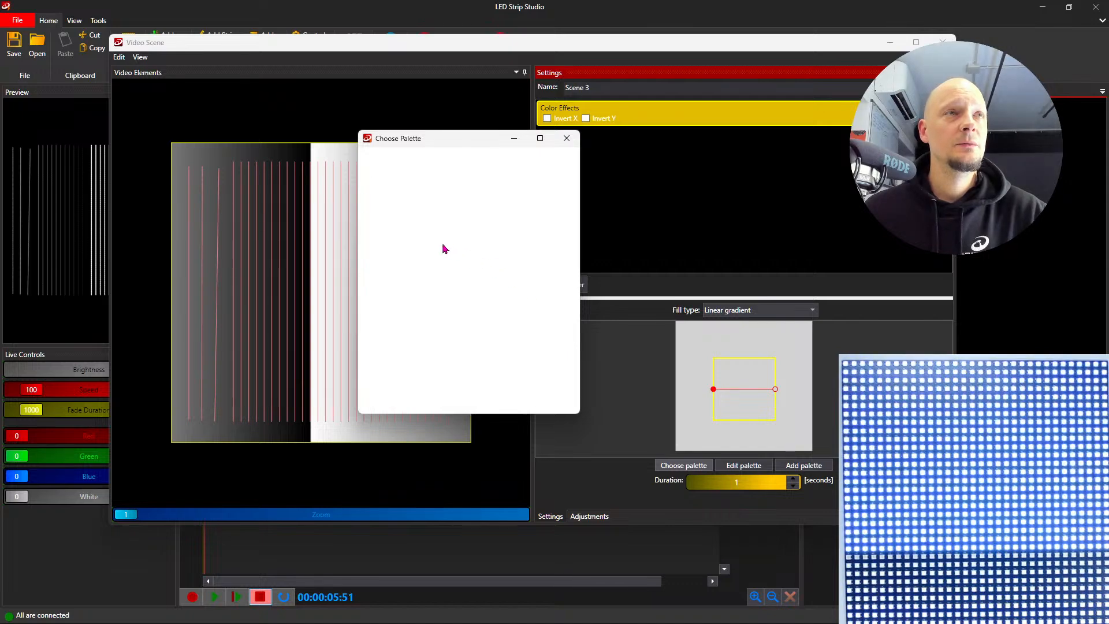
{"action": "left_click", "coordinate": [464, 207]}
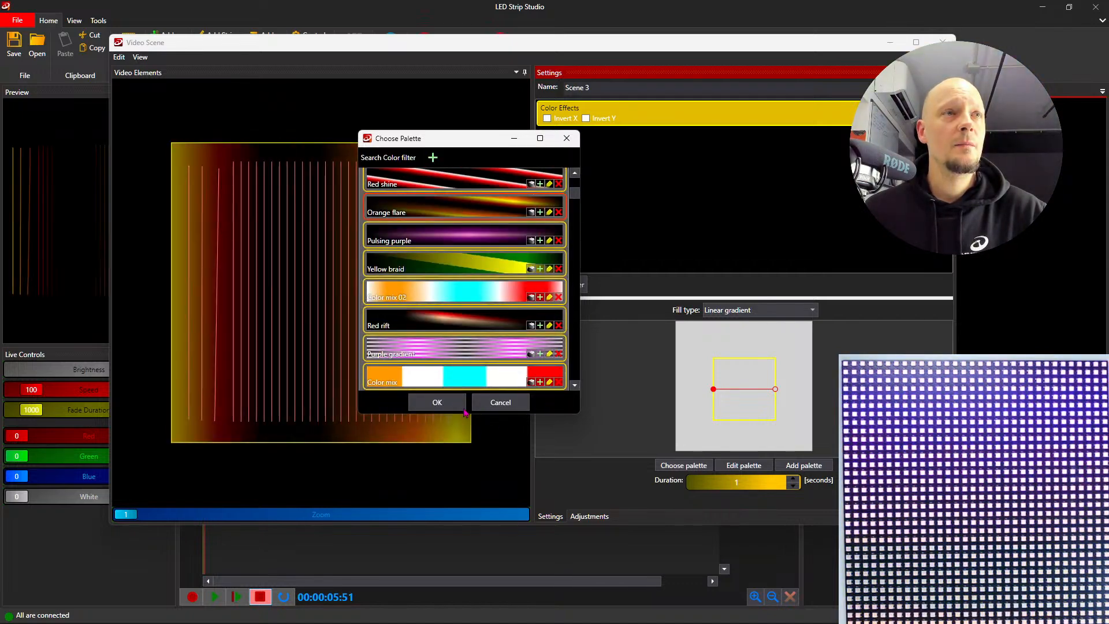
{"action": "left_click", "coordinate": [449, 401]}
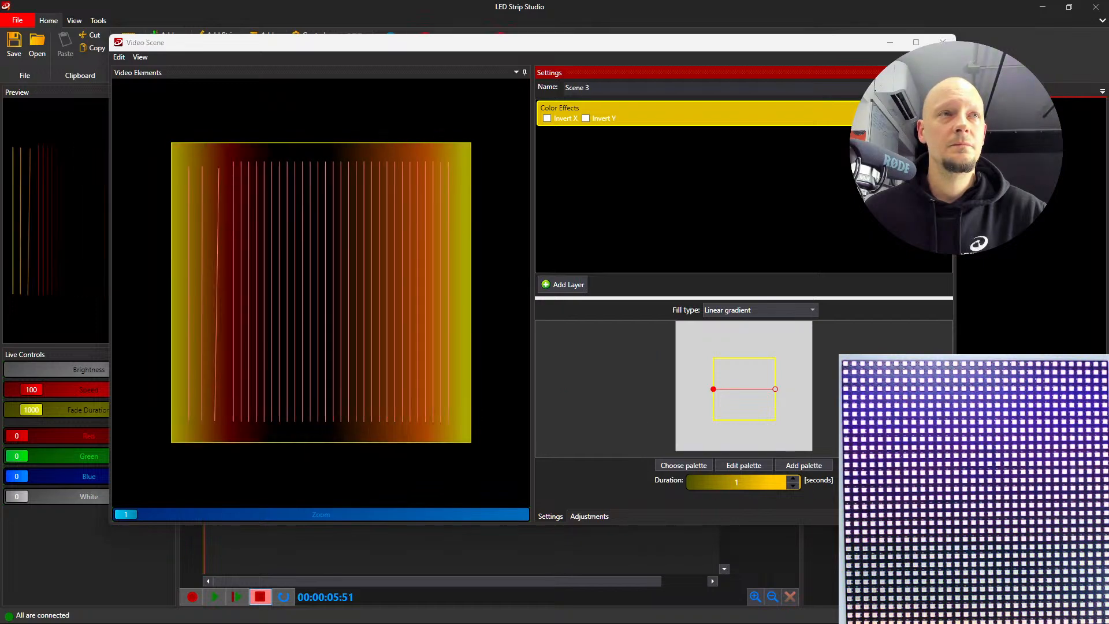
{"action": "left_click", "coordinate": [942, 42]}
{"action": "double_click", "coordinate": [472, 159]}
{"action": "left_click", "coordinate": [942, 43]}
- Add another empty video scene to Bank 1, and open and close its editor
{"action": "left_click", "coordinate": [224, 49]}
{"action": "double_click", "coordinate": [586, 162]}
{"action": "right_click", "coordinate": [586, 163]}
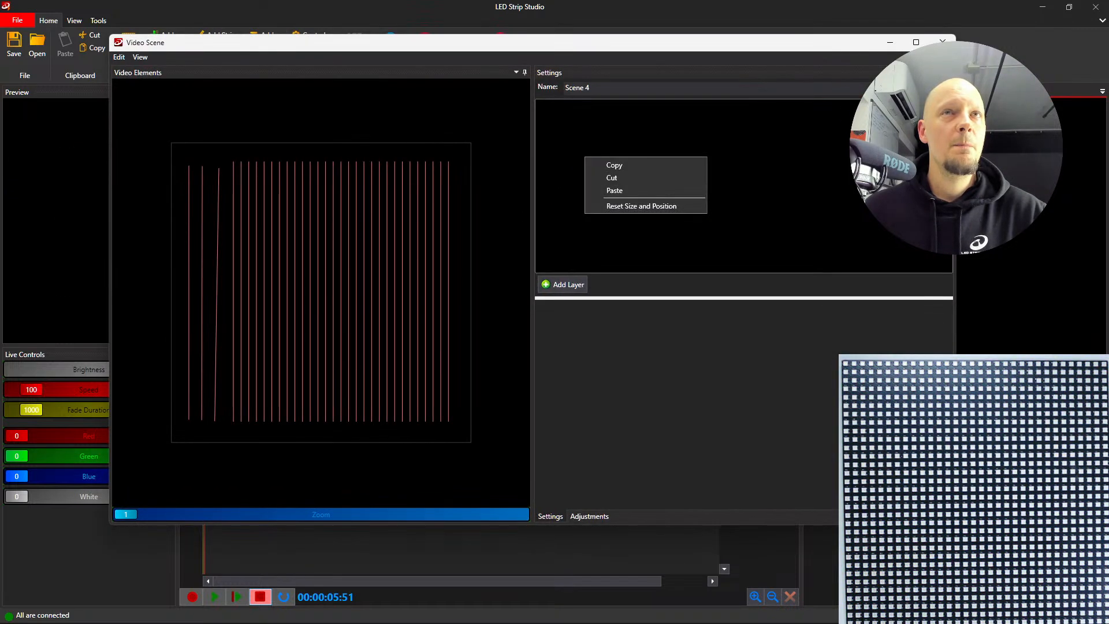
{"action": "left_click", "coordinate": [741, 136]}
{"action": "left_click", "coordinate": [942, 42]}
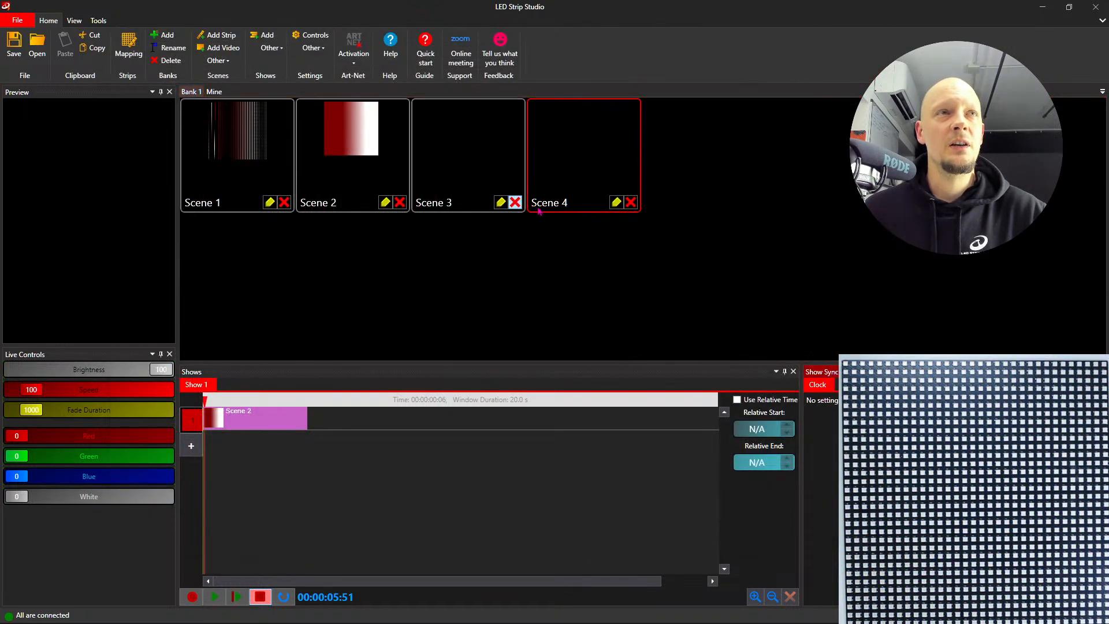
- Open Scene 4 in Bank 1 for editing and add a Color Effects layer to it
{"action": "double_click", "coordinate": [583, 148]}
{"action": "right_click", "coordinate": [583, 148]}
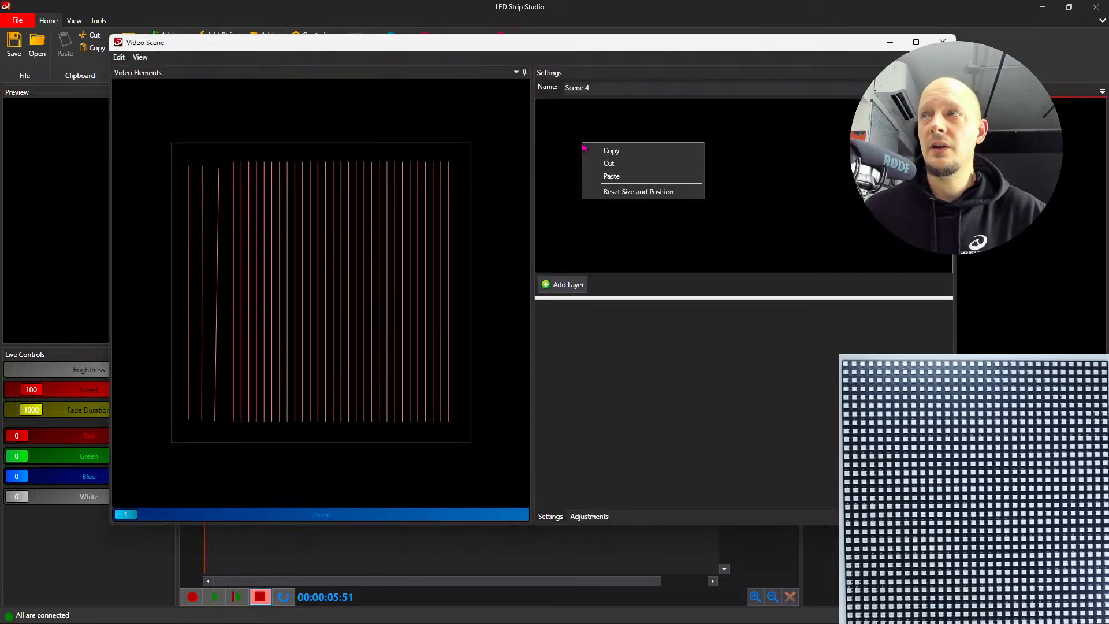
{"action": "left_click", "coordinate": [577, 48]}
{"action": "left_click_drag", "start_coordinate": [527, 44], "coordinate": [467, 52]}
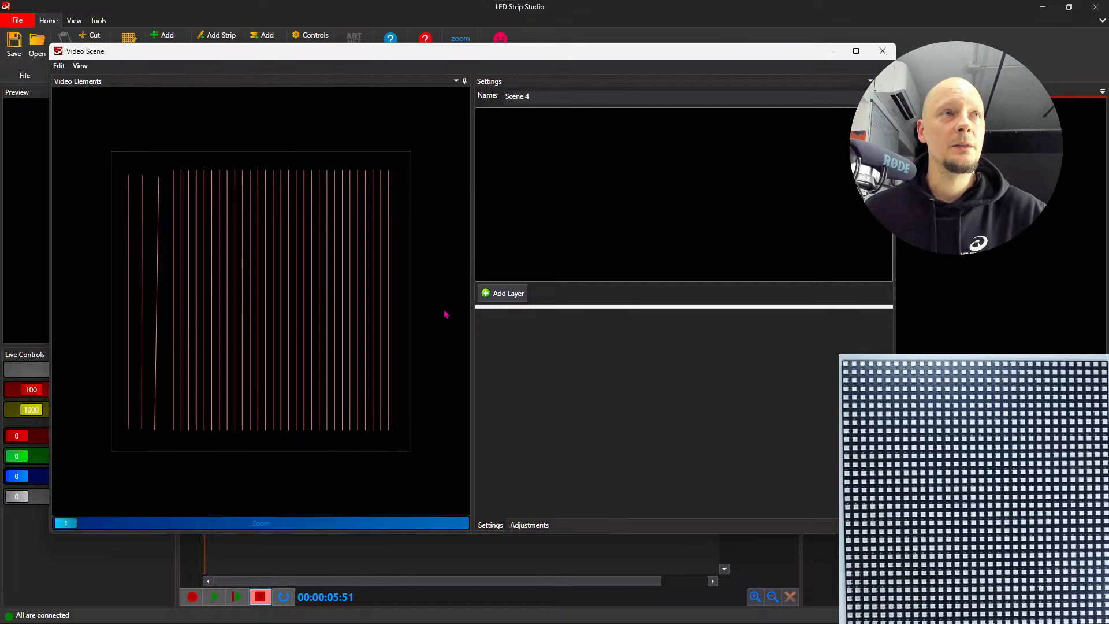
{"action": "left_click", "coordinate": [502, 297]}
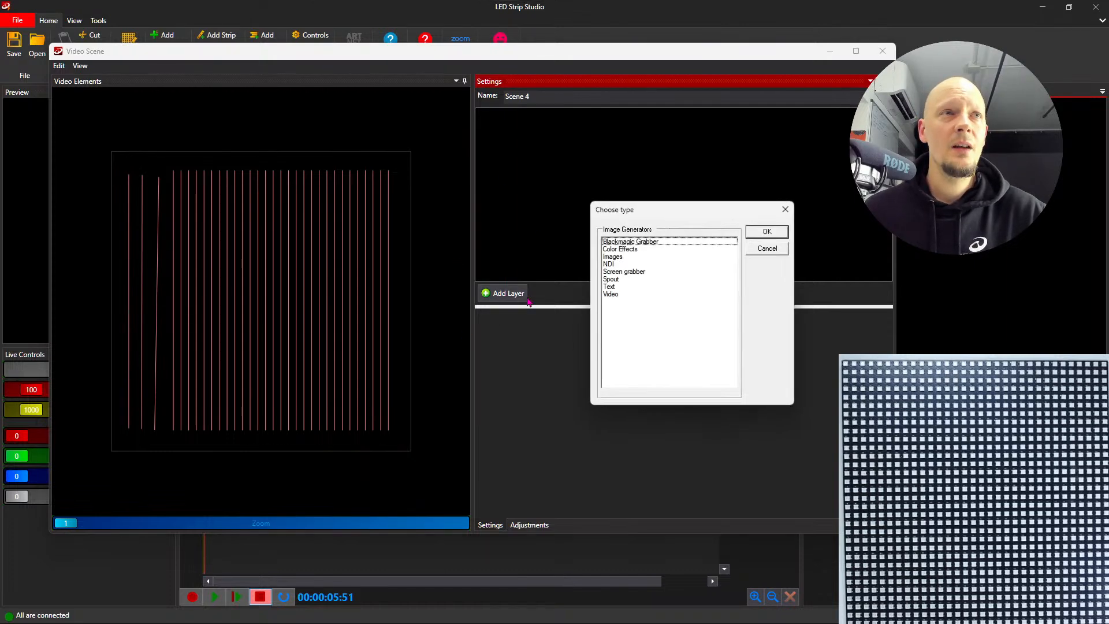
{"action": "left_click", "coordinate": [619, 250]}
{"action": "left_click", "coordinate": [765, 233]}
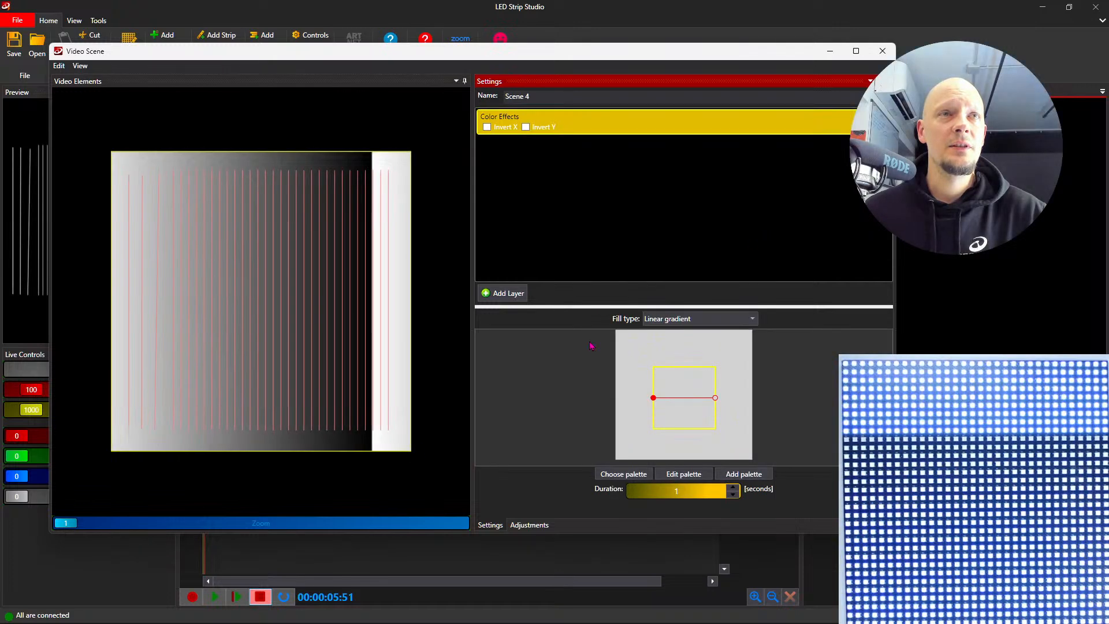
- Set the fill type of Scene 4's Color Effects layer to Conical gradient, and close the scene editor
{"action": "left_click", "coordinate": [676, 319]}
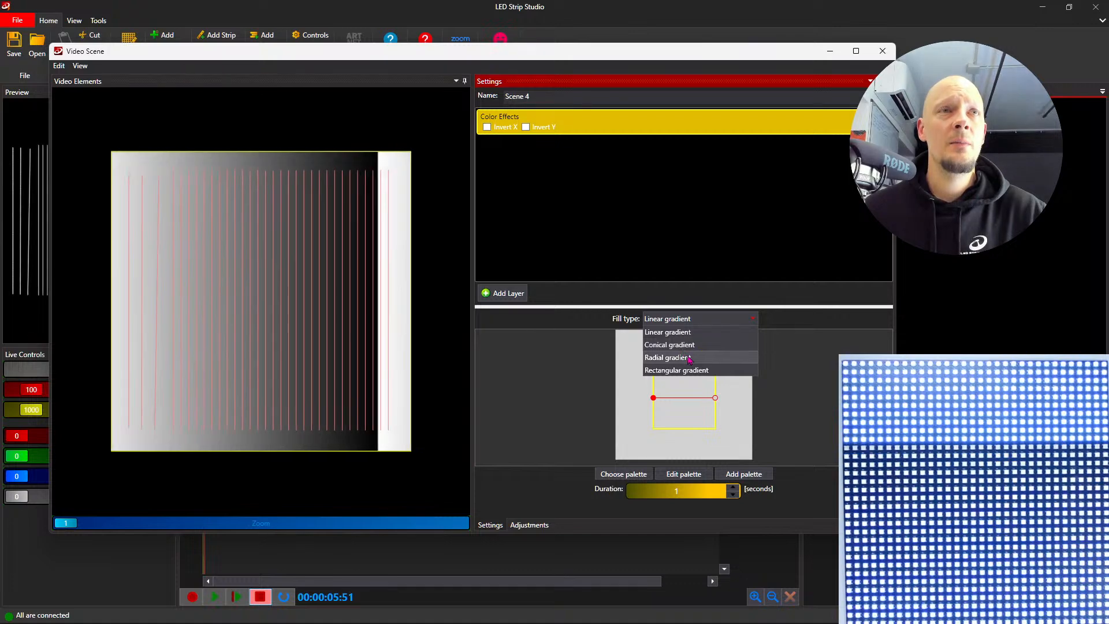
{"action": "left_click", "coordinate": [685, 344]}
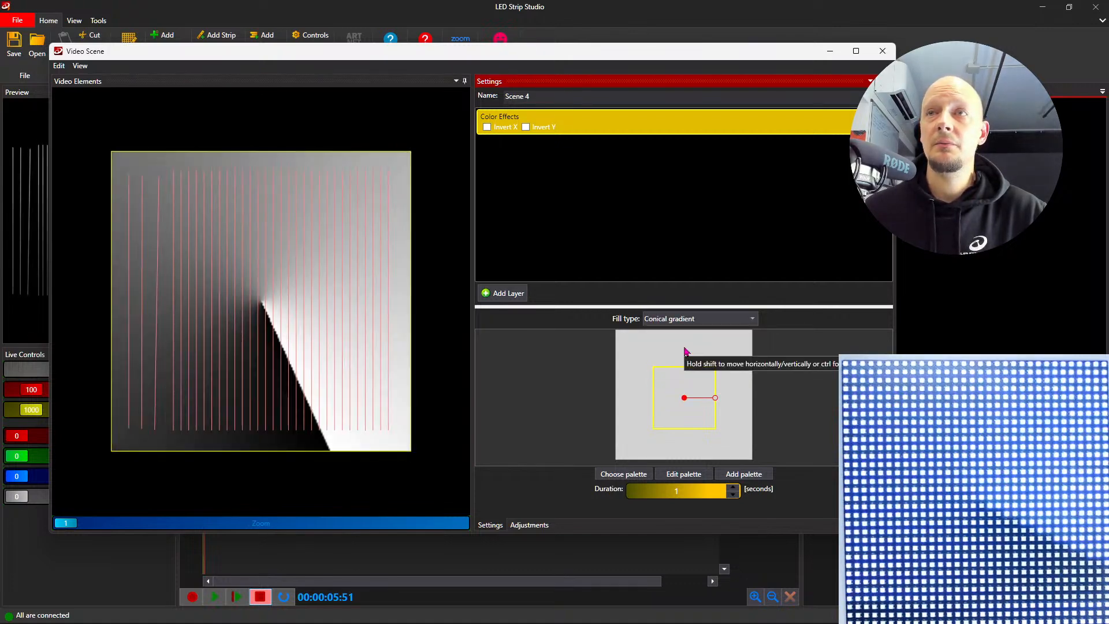
{"action": "left_click", "coordinate": [882, 51]}
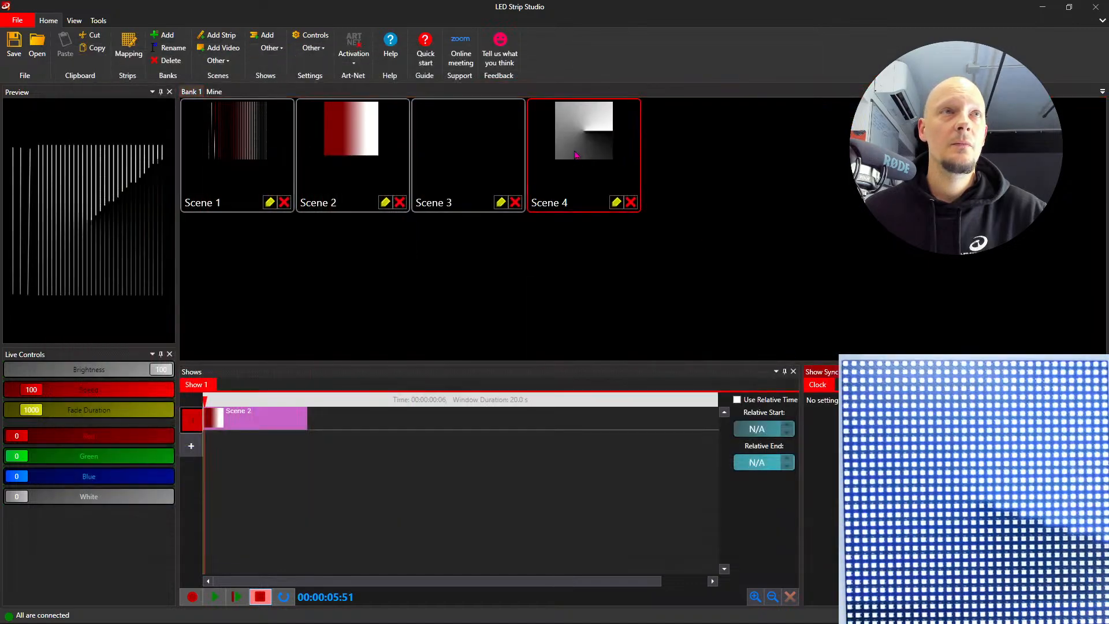
- Place Scene 3 and Scene 4 after the Scene 2 clip in Show 1, extend Scene 4 to about 10.7 seconds, and scrub through the show
{"action": "left_click", "coordinate": [464, 180]}
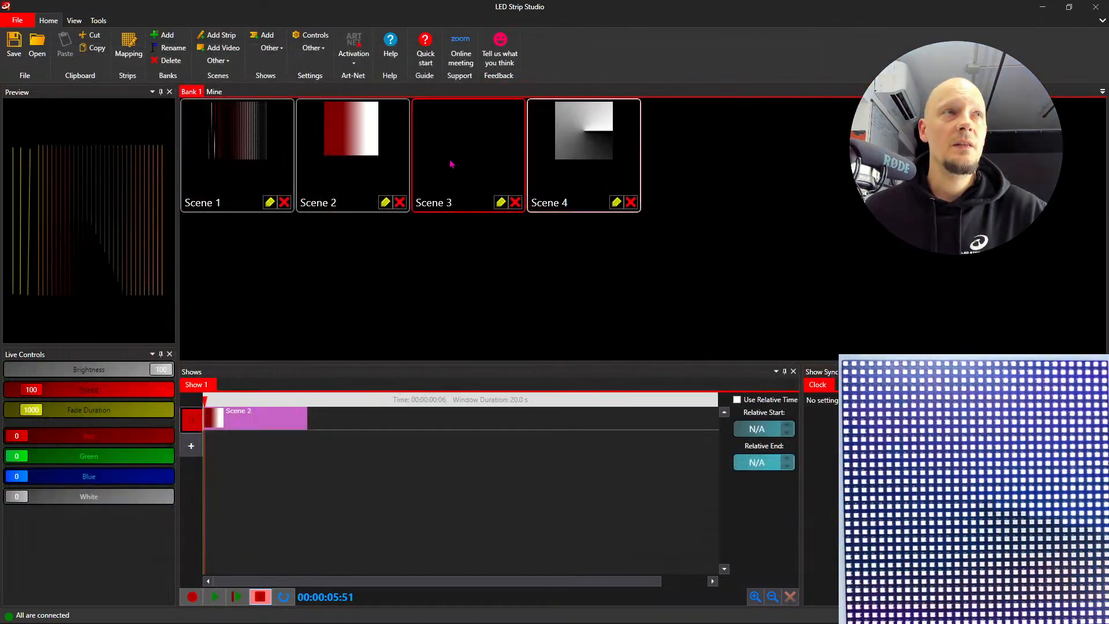
{"action": "left_click_drag", "start_coordinate": [357, 424], "coordinate": [480, 426]}
{"action": "left_click_drag", "start_coordinate": [258, 401], "coordinate": [371, 415]}
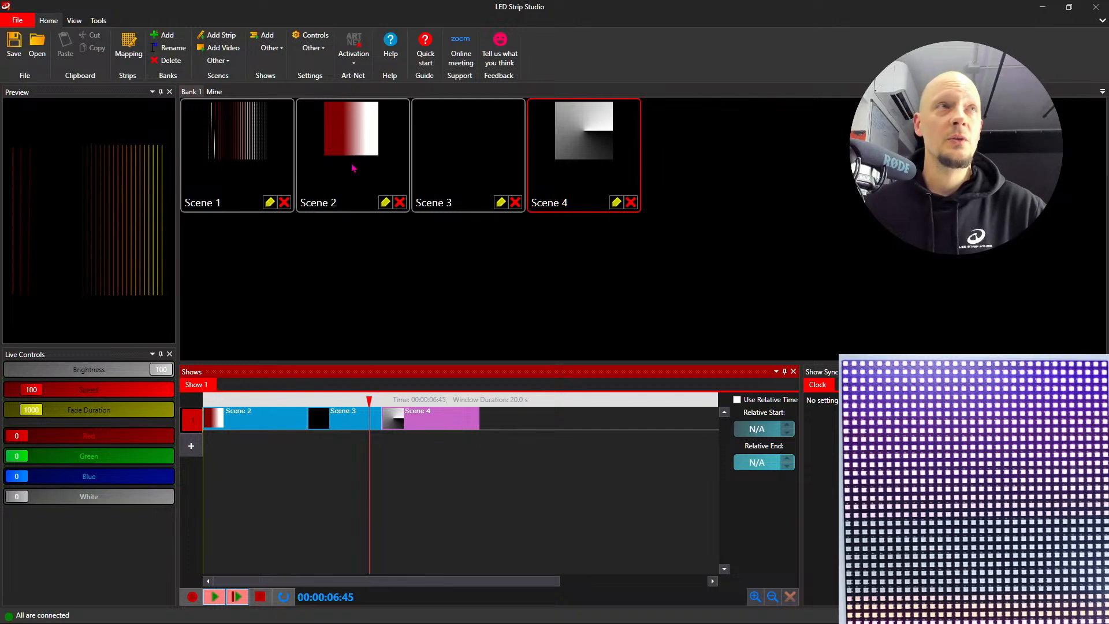
{"action": "left_click", "coordinate": [97, 21]}
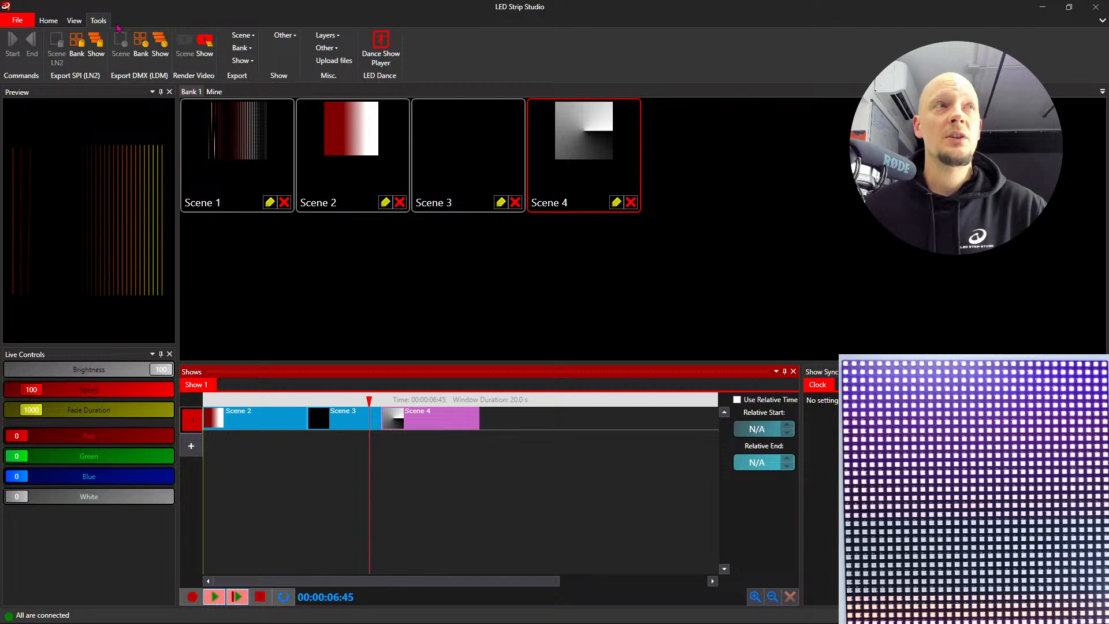
{"action": "left_click", "coordinate": [49, 21]}
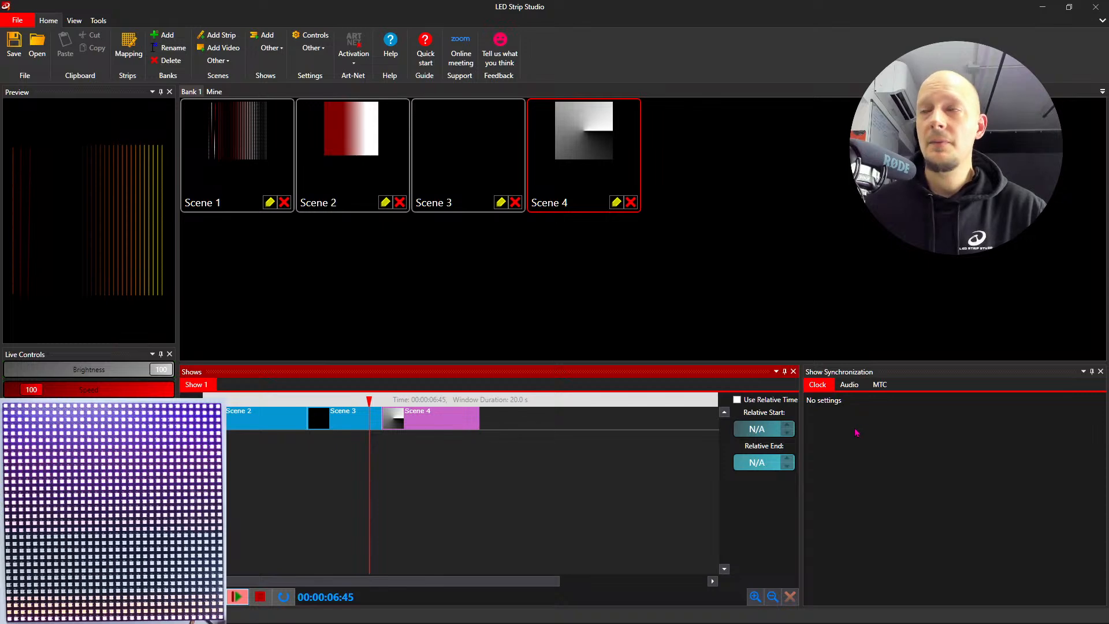
- Set Show 1's synchronization to Audio and load That Technological.wav as its audio file
{"action": "left_click", "coordinate": [834, 373]}
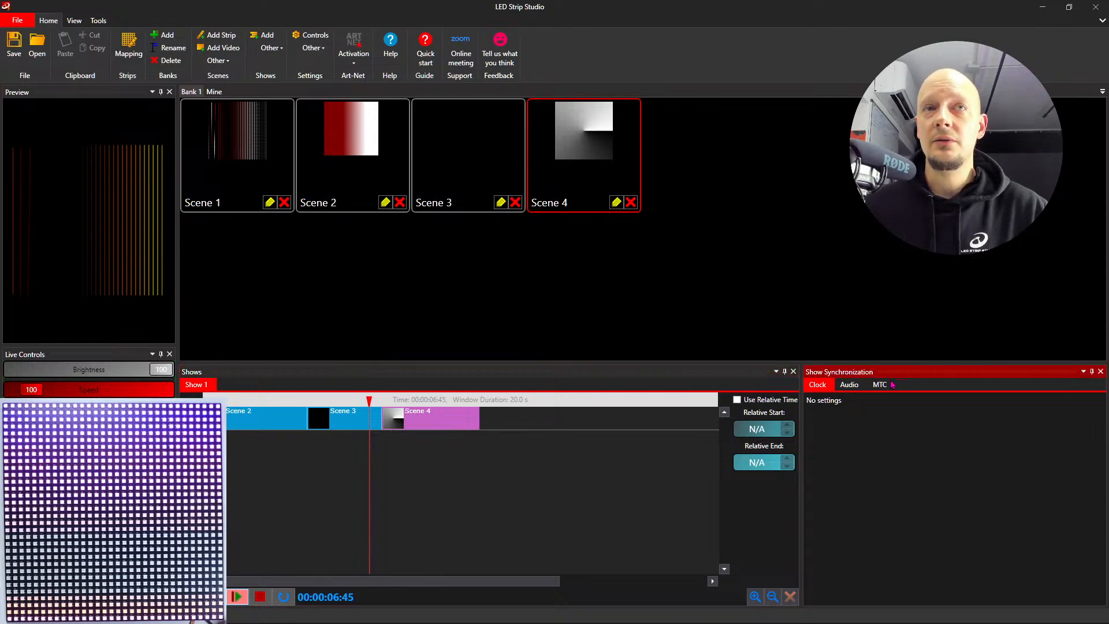
{"action": "left_click", "coordinate": [853, 387]}
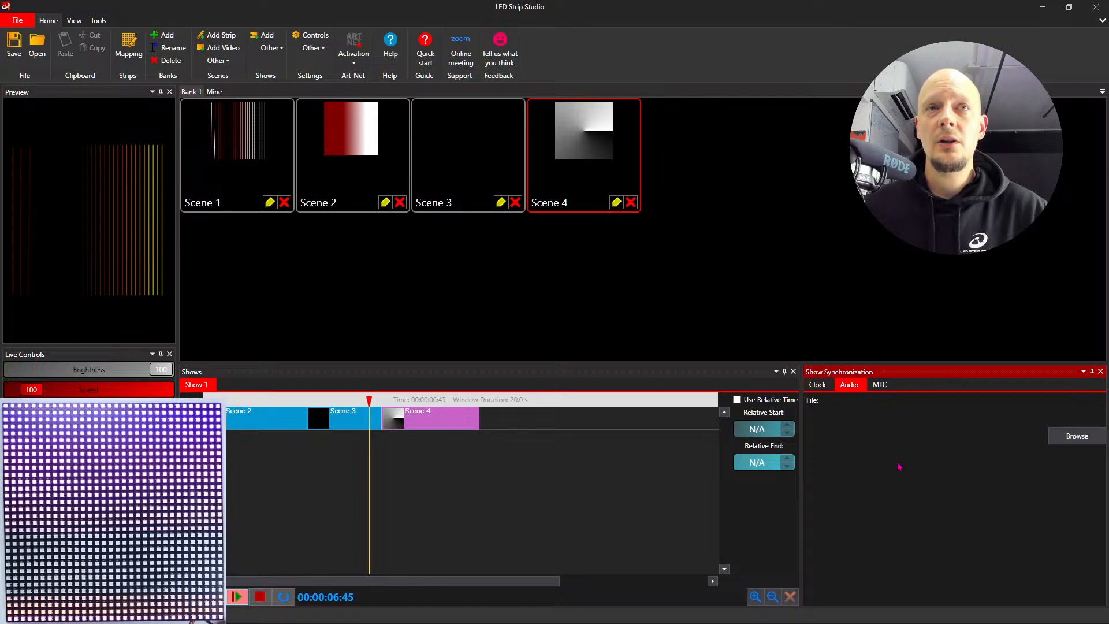
{"action": "left_click", "coordinate": [1076, 435]}
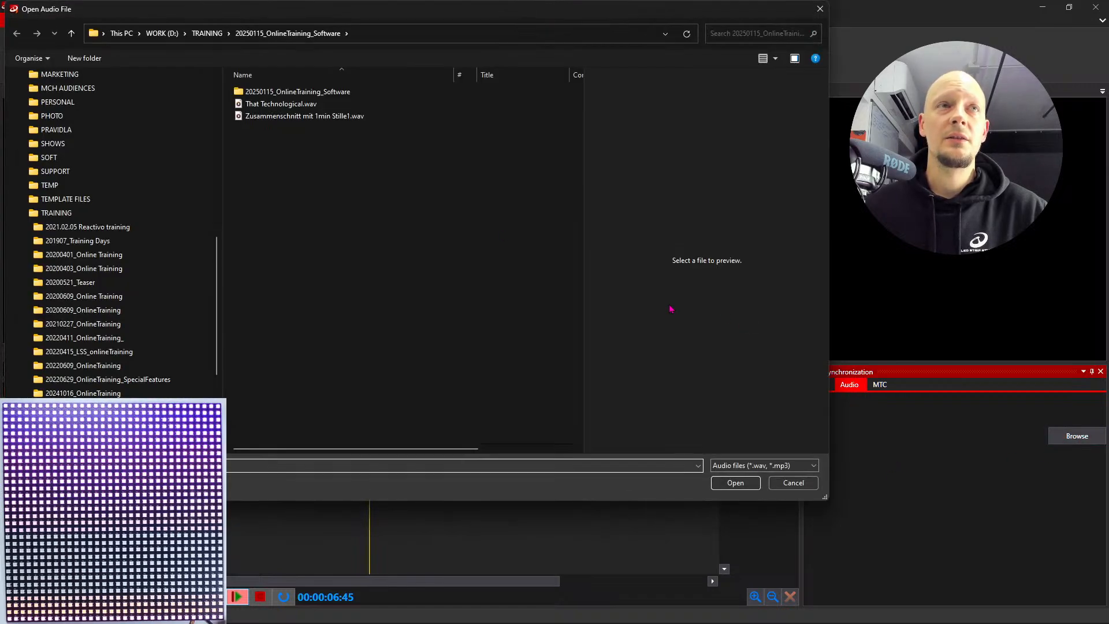
{"action": "left_click", "coordinate": [353, 106]}
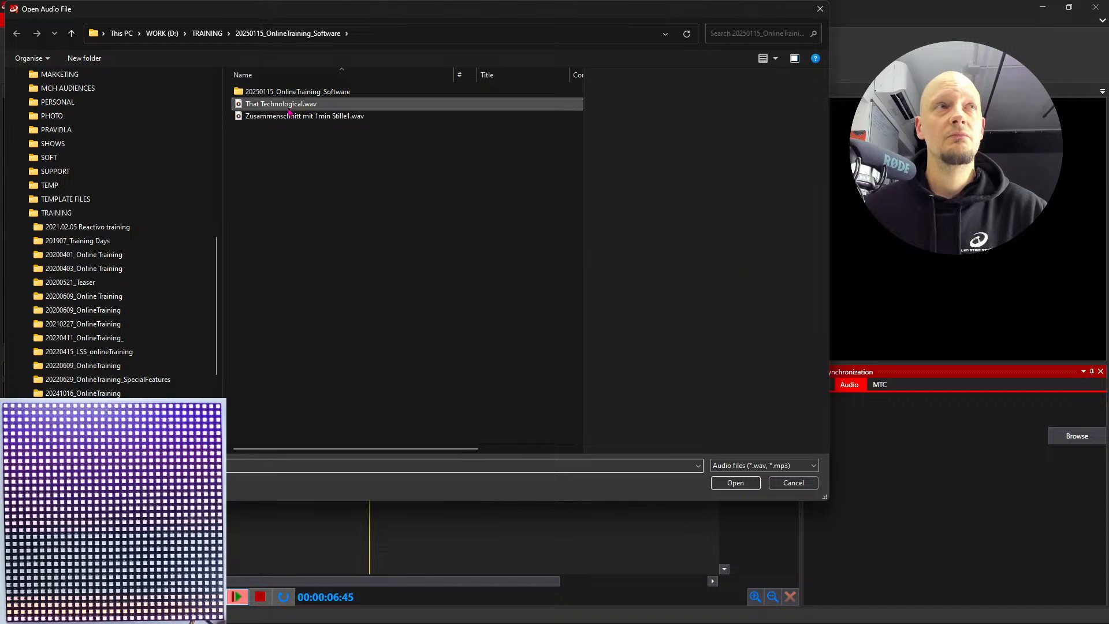
{"action": "left_click", "coordinate": [734, 482]}
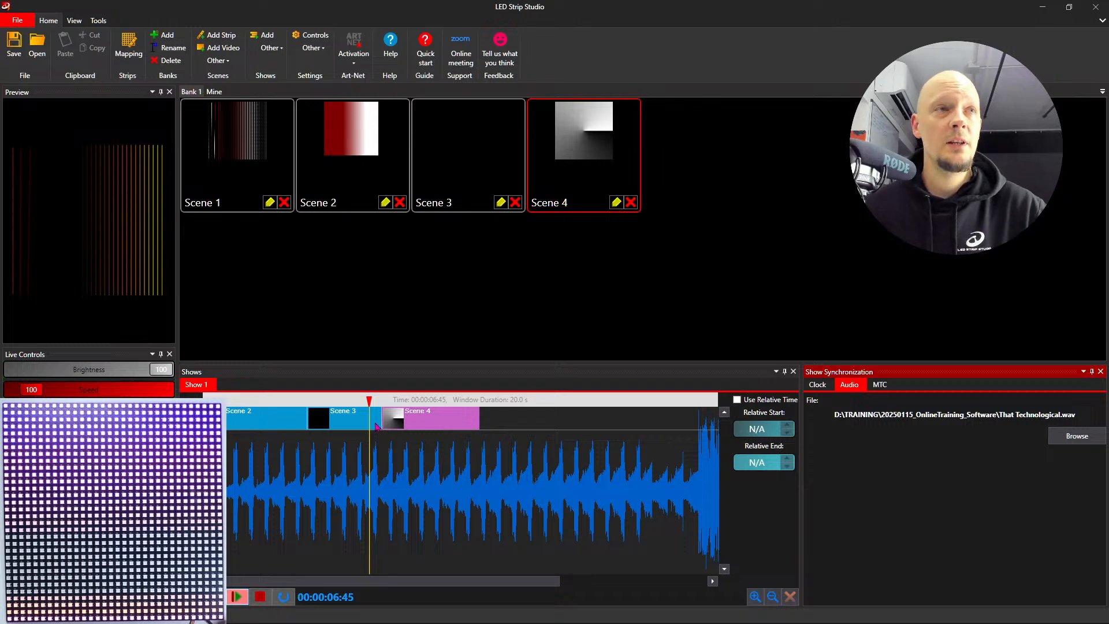
- Lower the computer's sound volume and play Show 1 with its audio track
{"action": "left_click", "coordinate": [247, 407]}
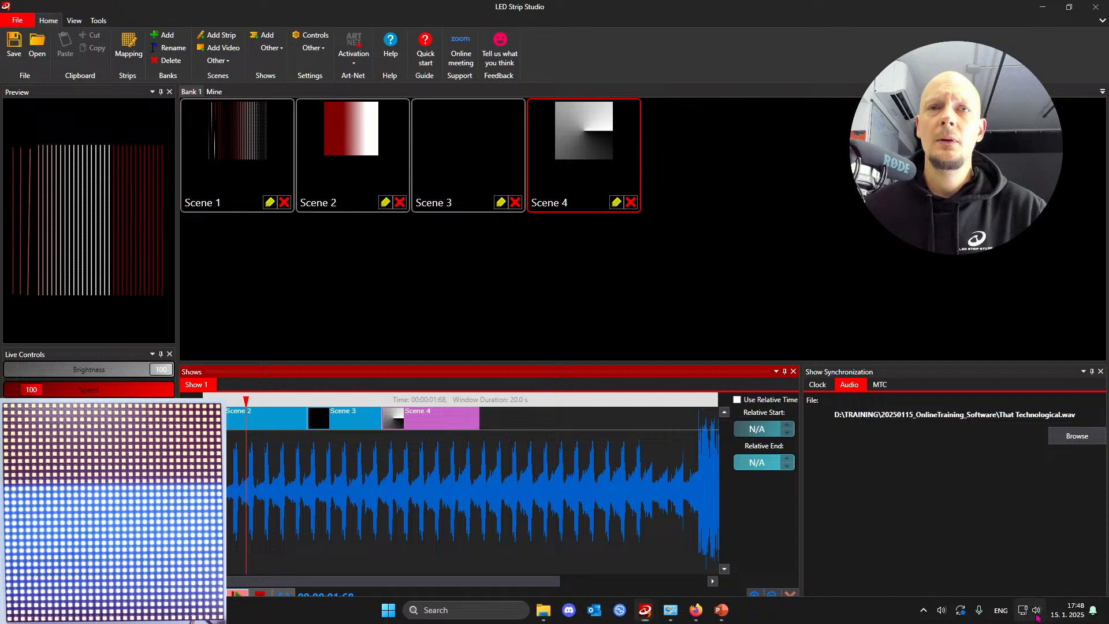
{"action": "left_click", "coordinate": [1034, 610]}
{"action": "left_click_drag", "start_coordinate": [991, 543], "coordinate": [970, 543]}
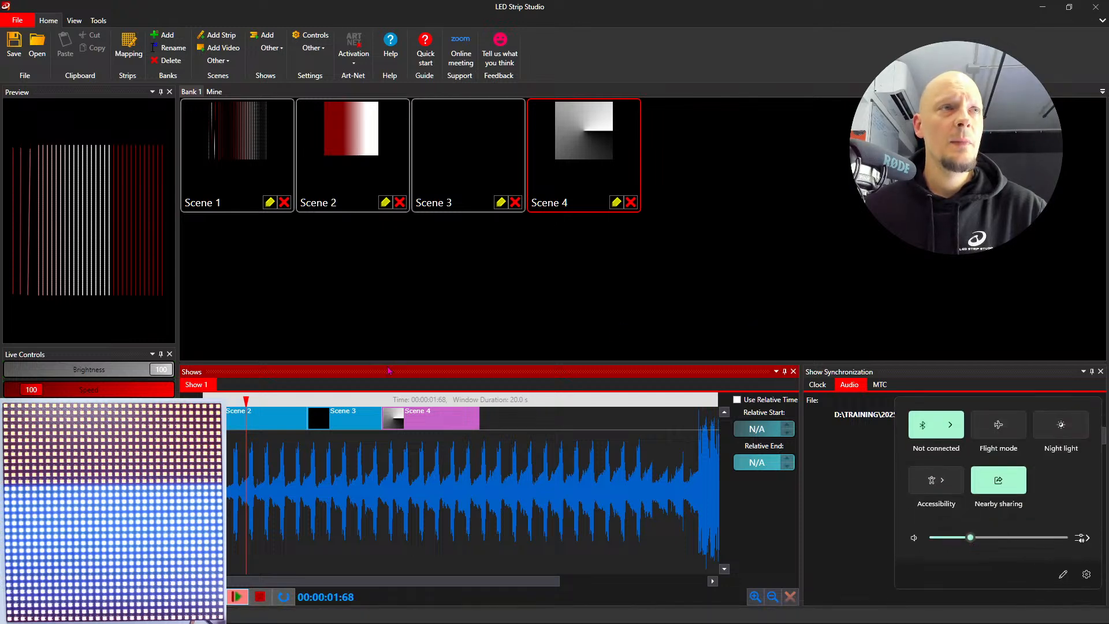
{"action": "left_click", "coordinate": [331, 345]}
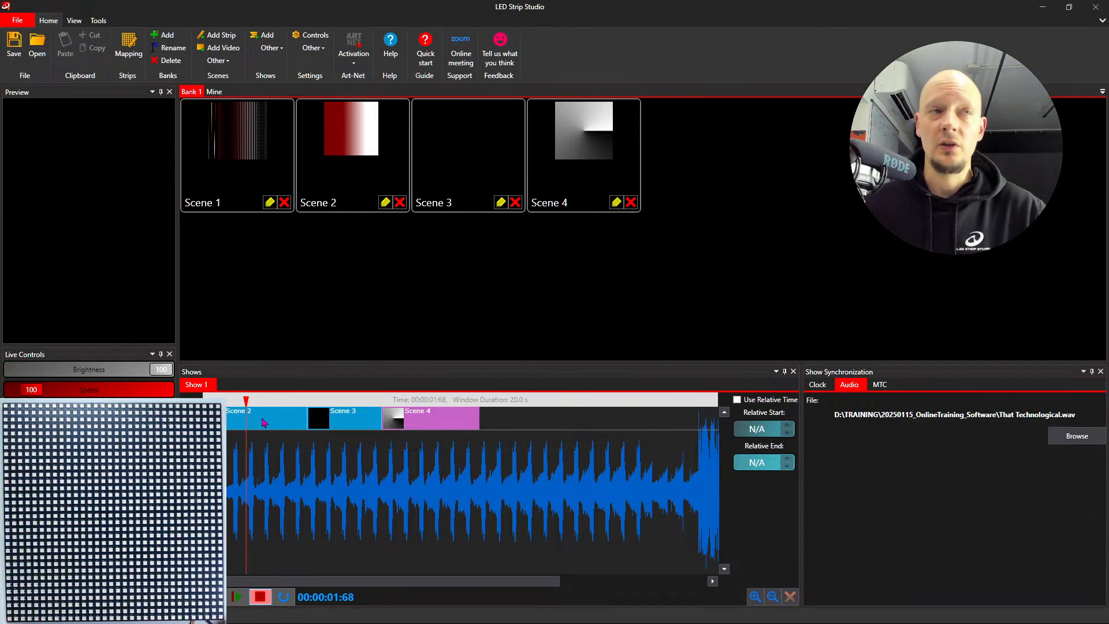
{"action": "left_click", "coordinate": [236, 596]}
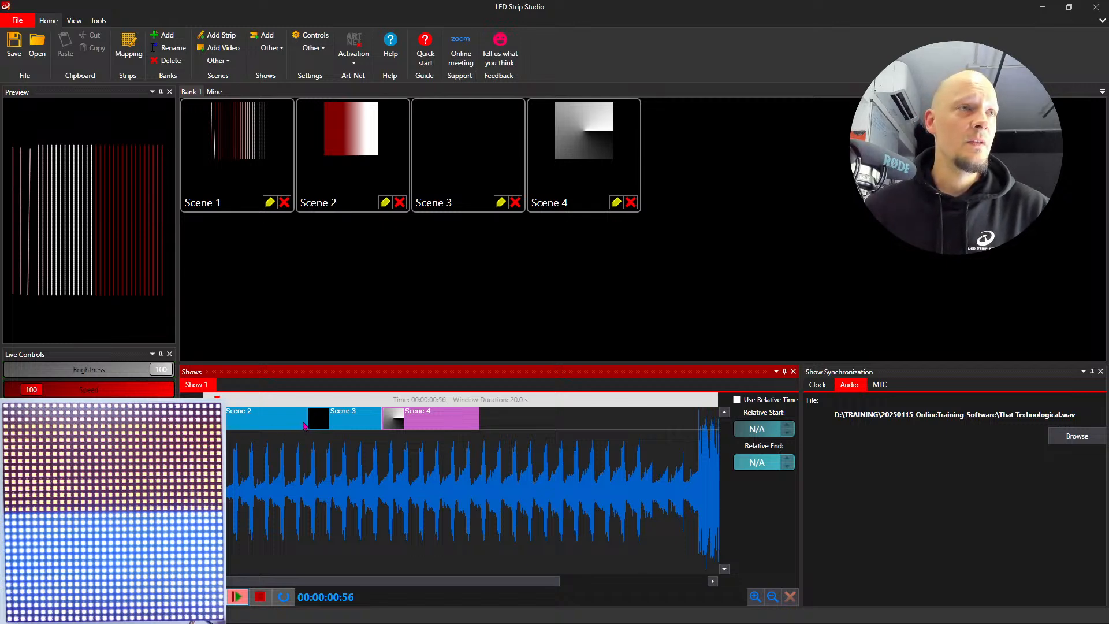
- Replace the long Scene 2 clip with a new one at the beat near 0.6 seconds, and shorten it to match the beat
{"action": "left_click", "coordinate": [273, 426]}
{"action": "key", "text": "Delete"}
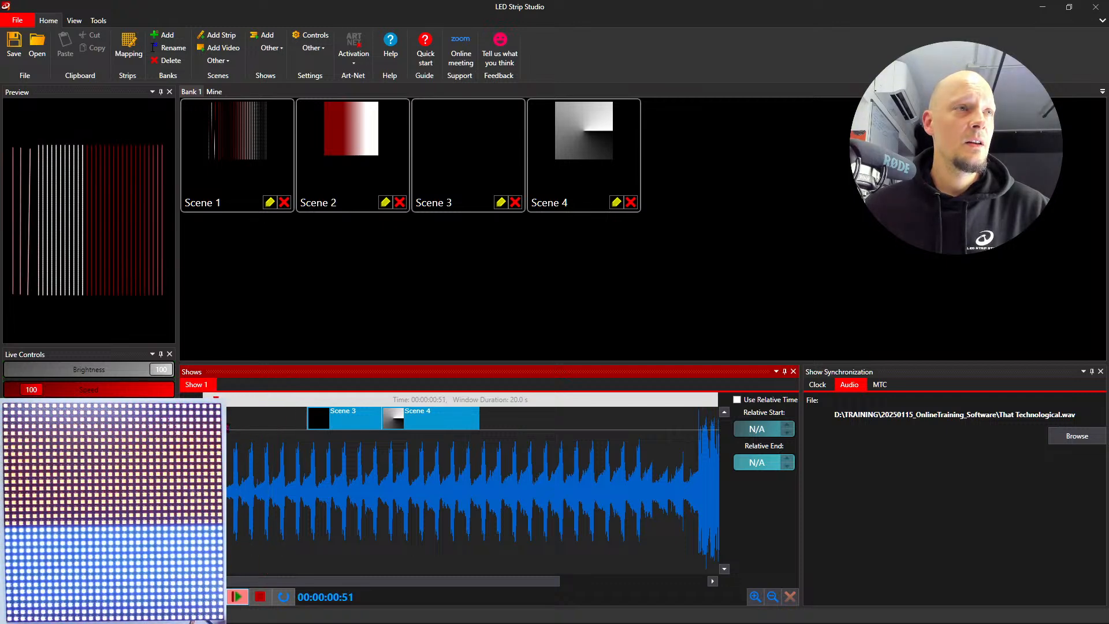
{"action": "left_click_drag", "start_coordinate": [224, 420], "coordinate": [230, 422]}
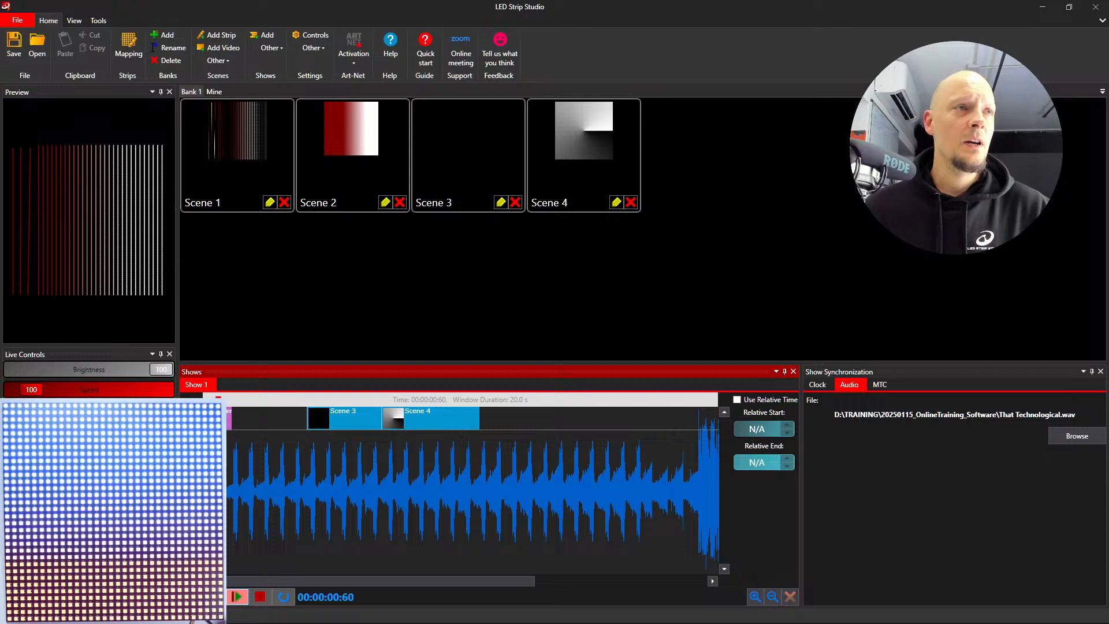
{"action": "scroll", "coordinate": [233, 474], "scroll_direction": "up", "scroll_amount": 2}
{"action": "scroll", "coordinate": [233, 473], "scroll_direction": "up", "scroll_amount": 2}
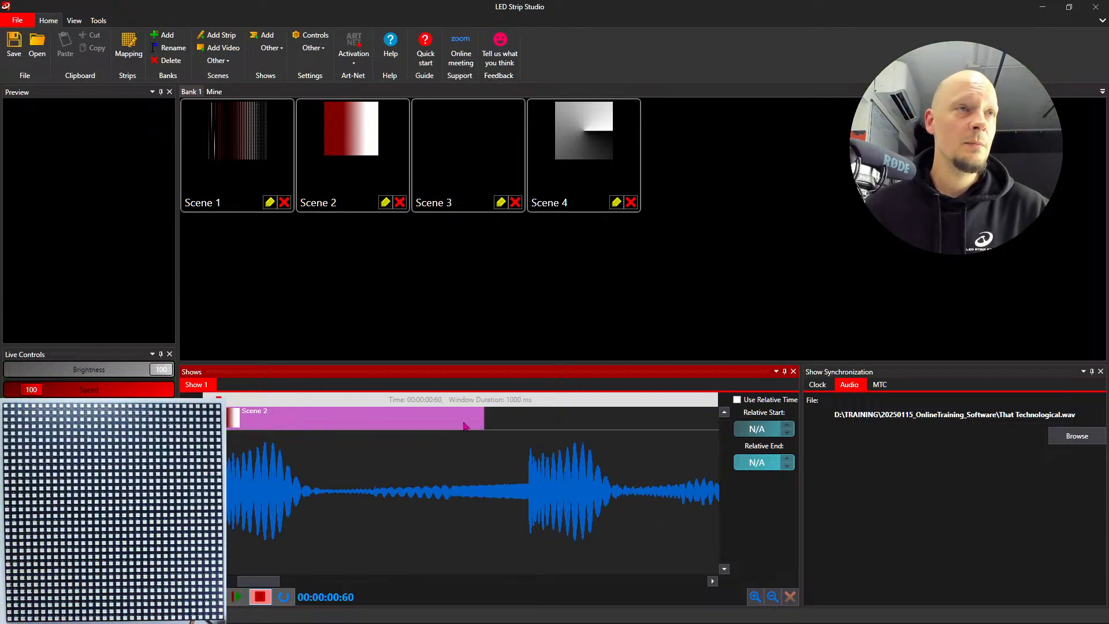
{"action": "left_click_drag", "start_coordinate": [484, 424], "coordinate": [269, 418]}
- Move the Scene 3 and Scene 4 clips onto the beats at about 1.2 and 1.8 seconds, and shorten both to the beat's length
{"action": "scroll", "coordinate": [388, 449], "scroll_direction": "down", "scroll_amount": 3}
{"action": "left_click_drag", "start_coordinate": [434, 418], "coordinate": [287, 428]}
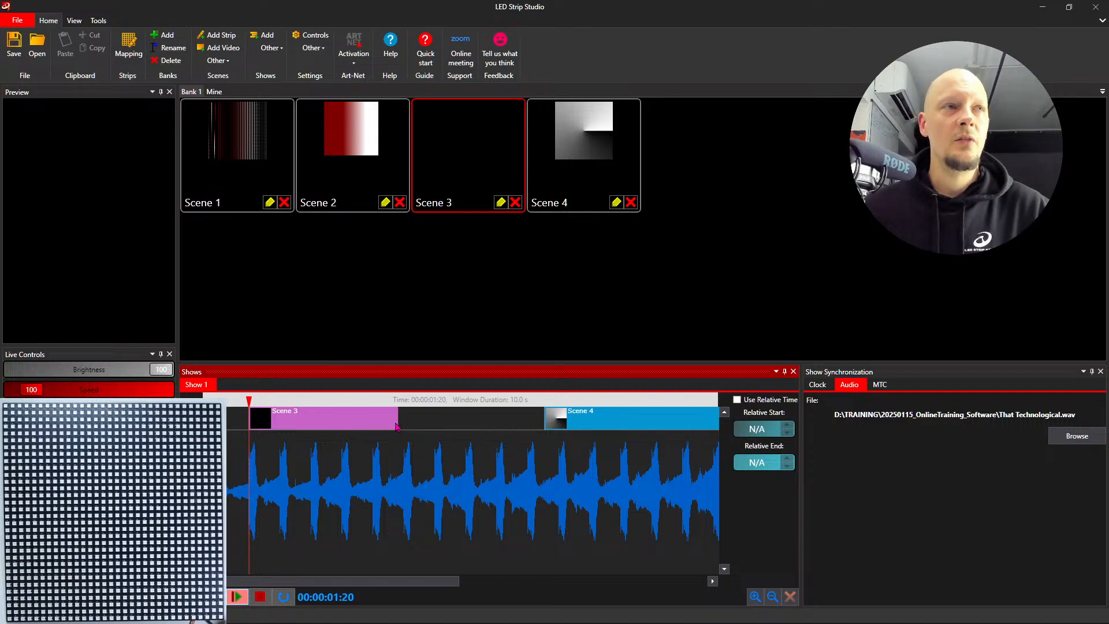
{"action": "left_click_drag", "start_coordinate": [397, 426], "coordinate": [259, 426]}
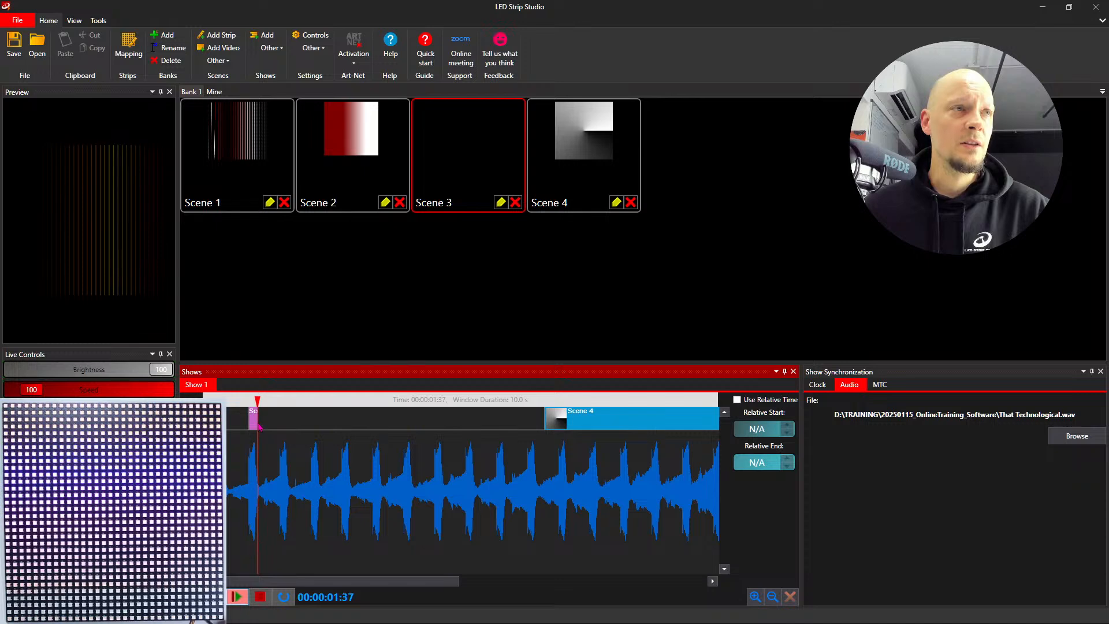
{"action": "left_click_drag", "start_coordinate": [589, 422], "coordinate": [322, 440]}
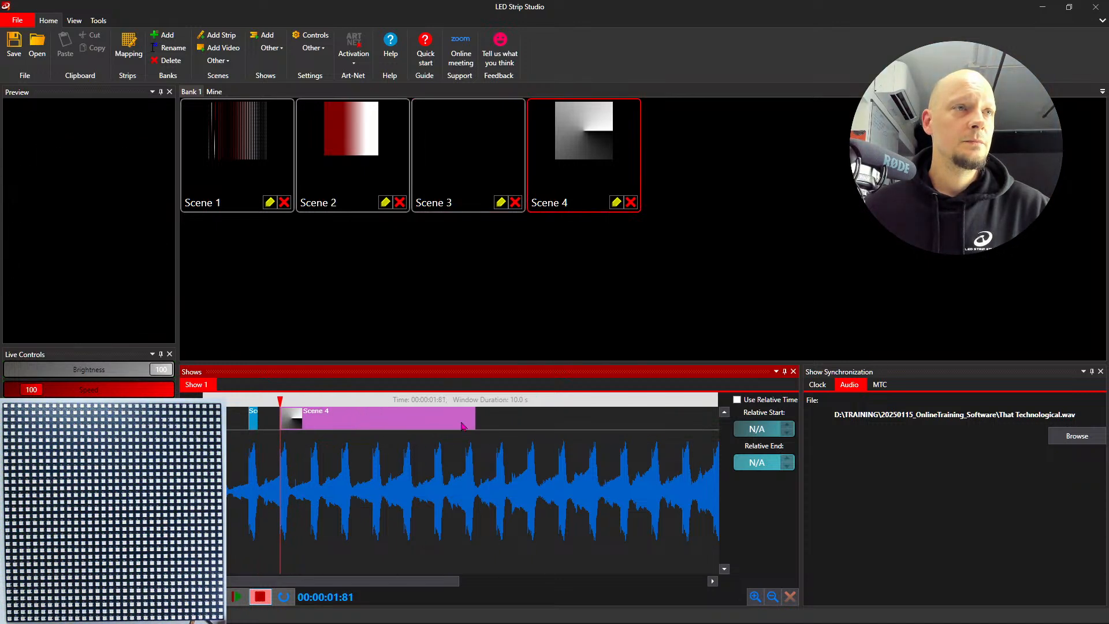
{"action": "left_click_drag", "start_coordinate": [479, 425], "coordinate": [281, 432]}
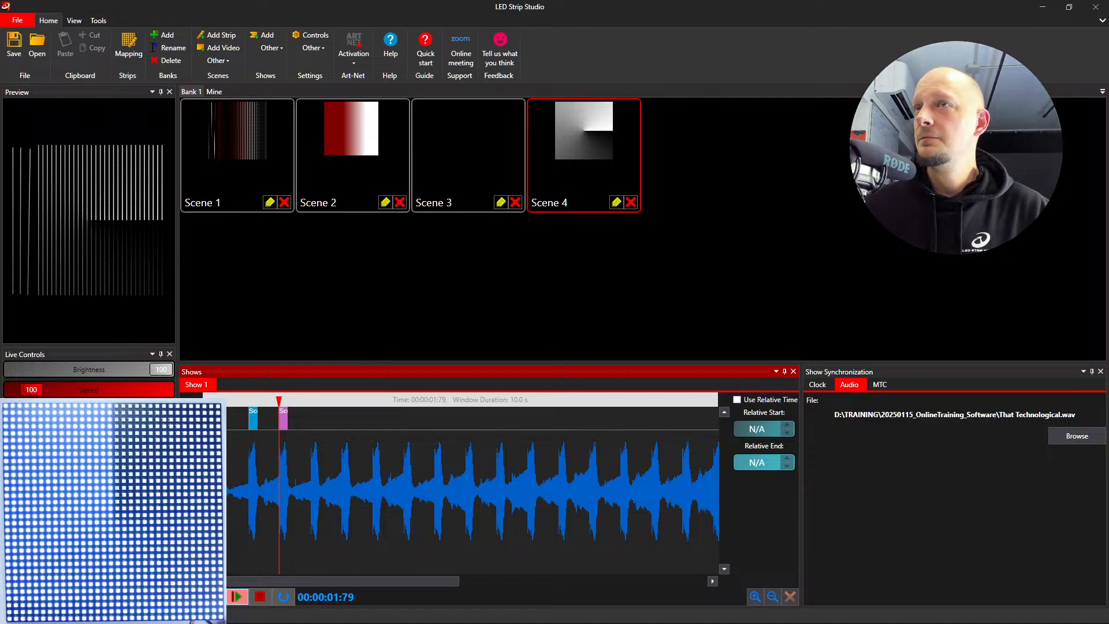
- Play the beat-matched show from the start and stop it, and dismiss the audio file selection without choosing a file
{"action": "left_click_drag", "start_coordinate": [219, 398], "coordinate": [197, 400]}
{"action": "key", "text": "space"}
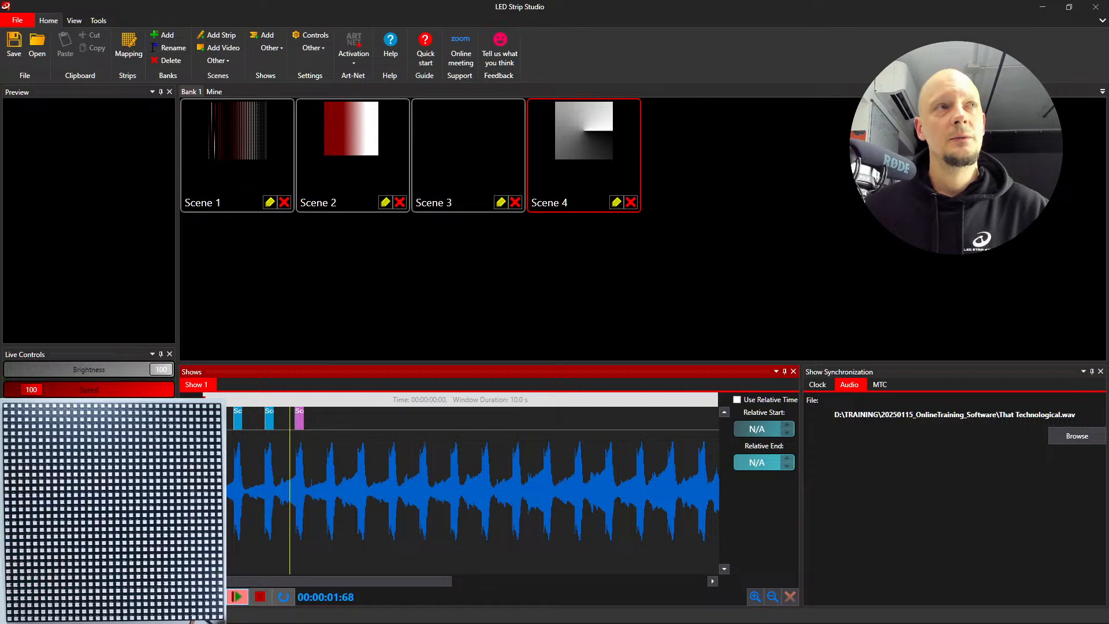
{"action": "left_click", "coordinate": [259, 601]}
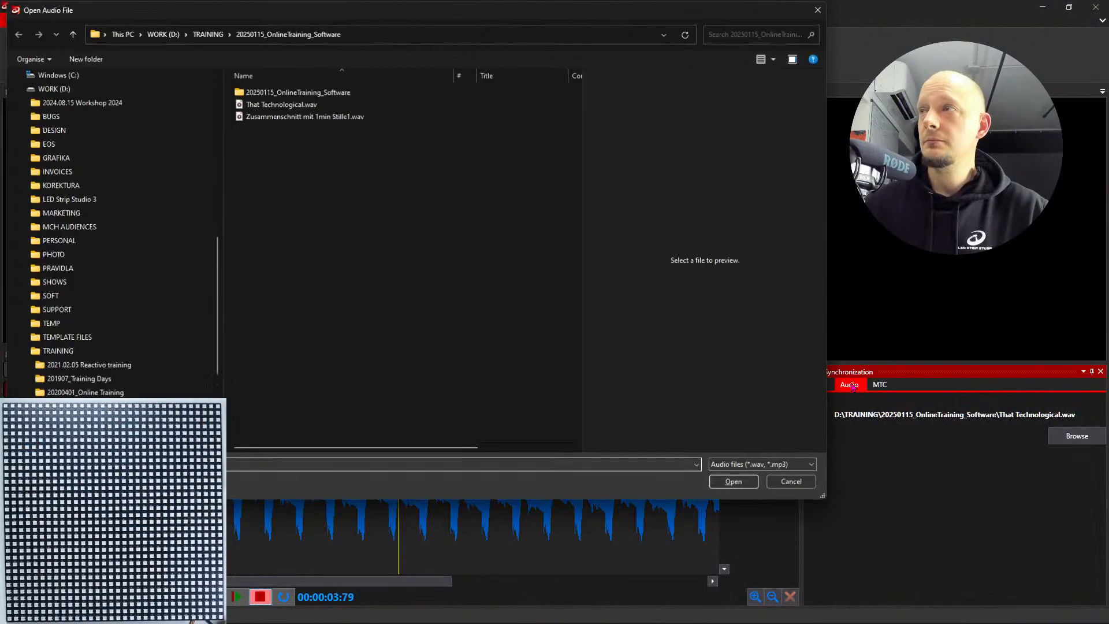
{"action": "left_click", "coordinate": [826, 13]}
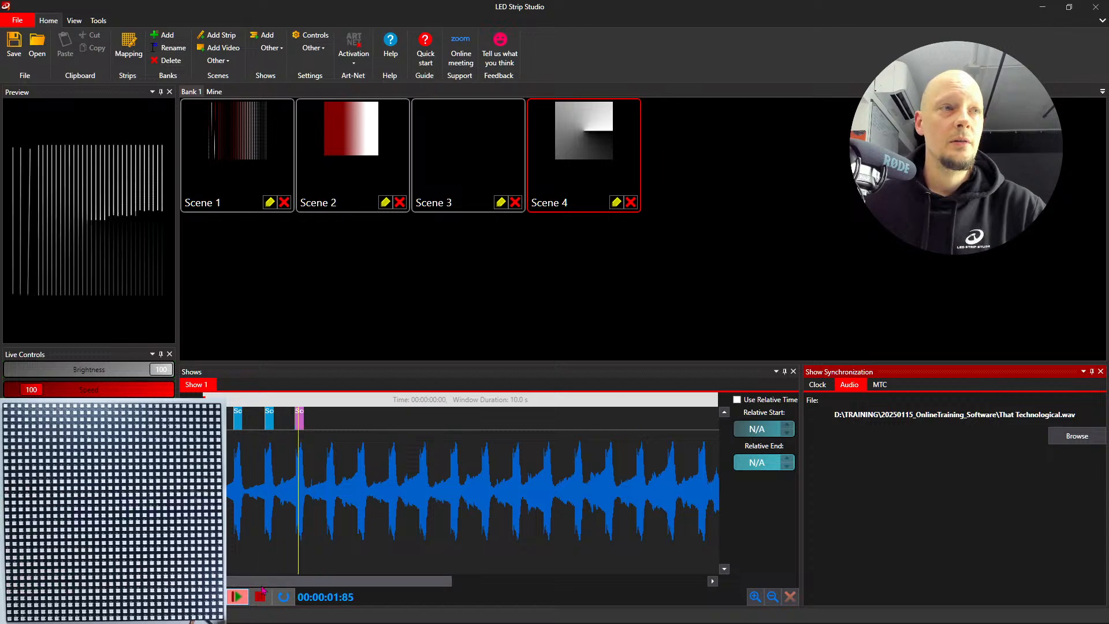
- Switch Show 1's synchronization to MTC and select TC5net-Mi as the MIDI device
{"action": "left_click", "coordinate": [879, 385]}
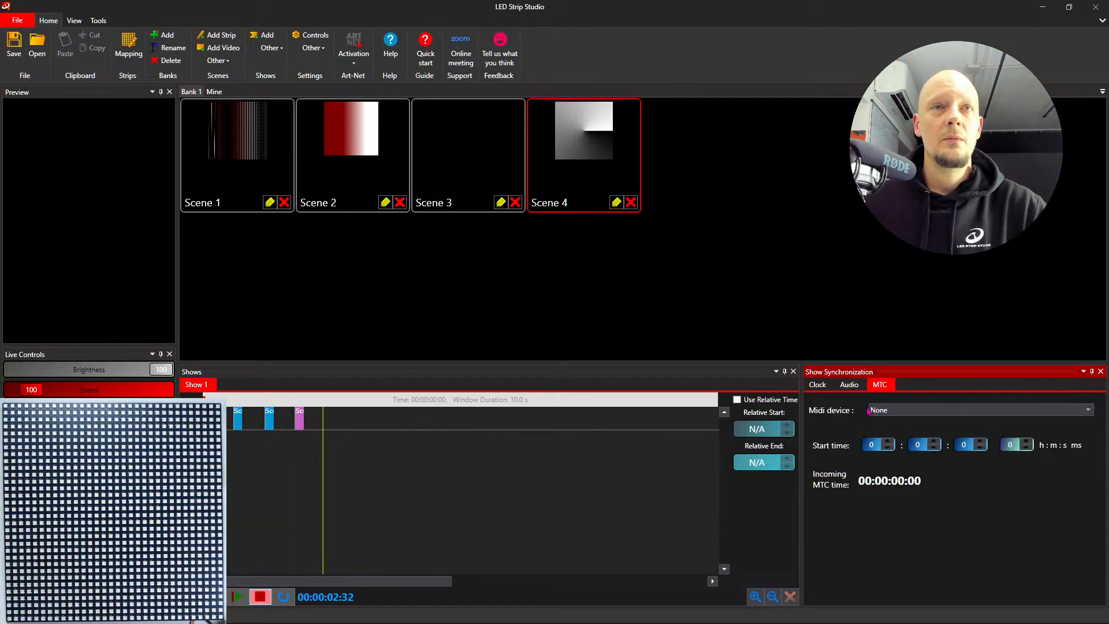
{"action": "left_click", "coordinate": [895, 410]}
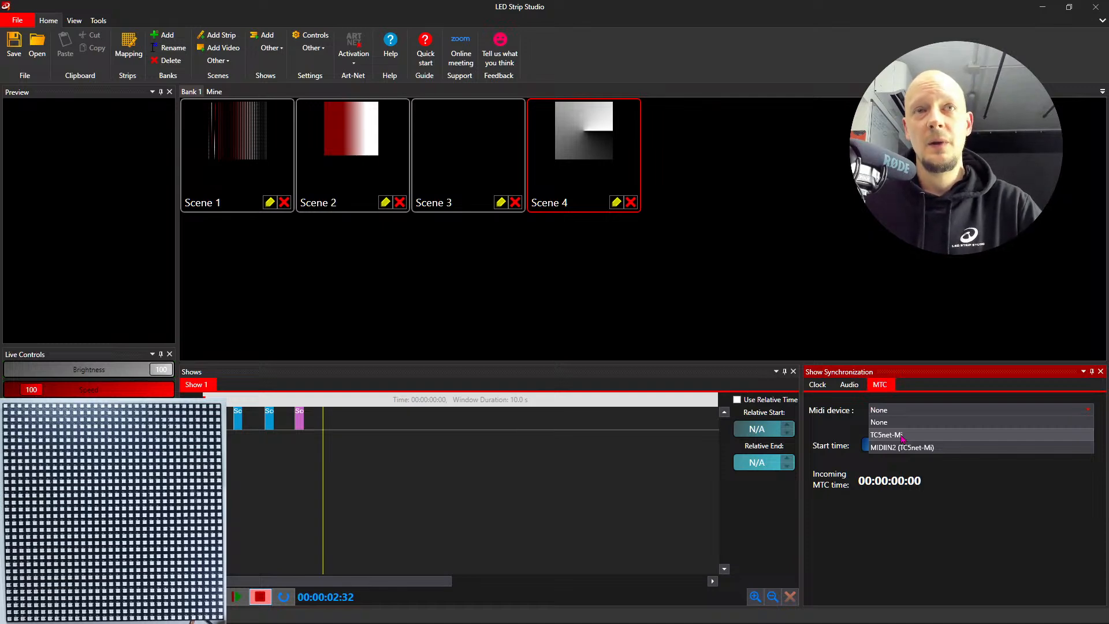
{"action": "left_click", "coordinate": [902, 436]}
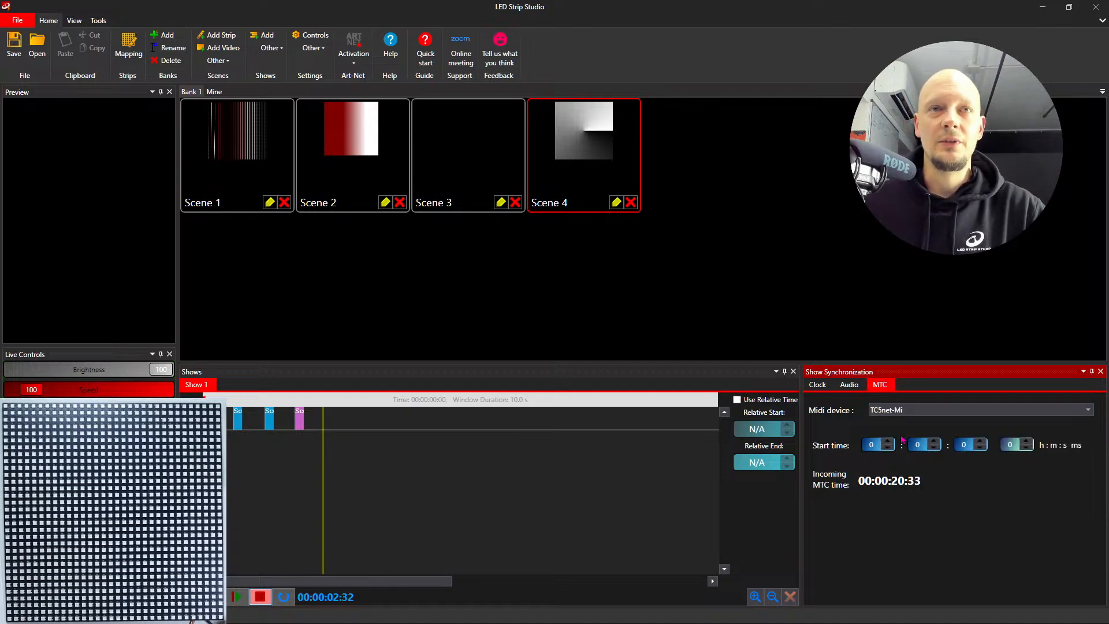
{"action": "left_click", "coordinate": [924, 411]}
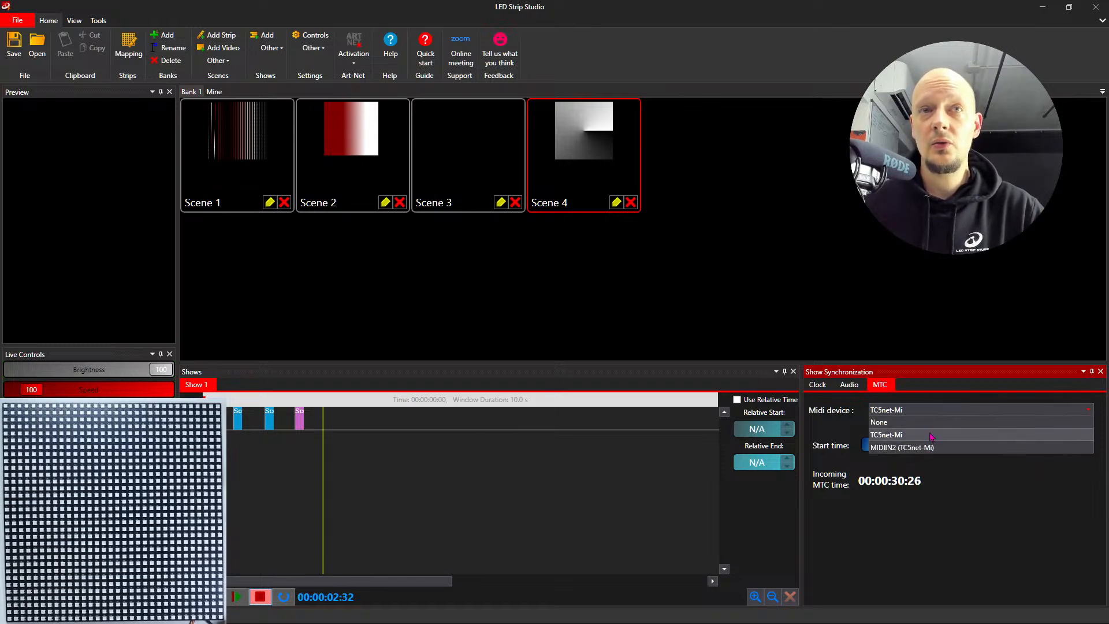
{"action": "left_click", "coordinate": [924, 436]}
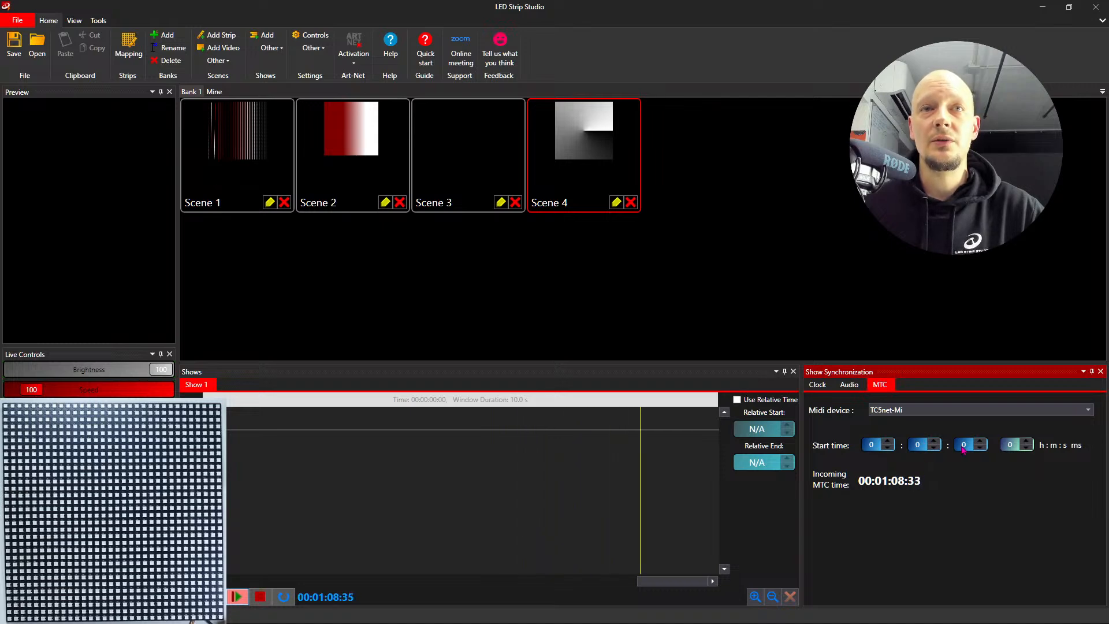
- Try different MTC start times for the show, ending with the start time at 0 h, 1 min, 25 s
{"action": "left_click", "coordinate": [963, 445]}
{"action": "type", "text": "9"}
{"action": "scroll", "coordinate": [962, 450], "scroll_direction": "up", "scroll_amount": 3}
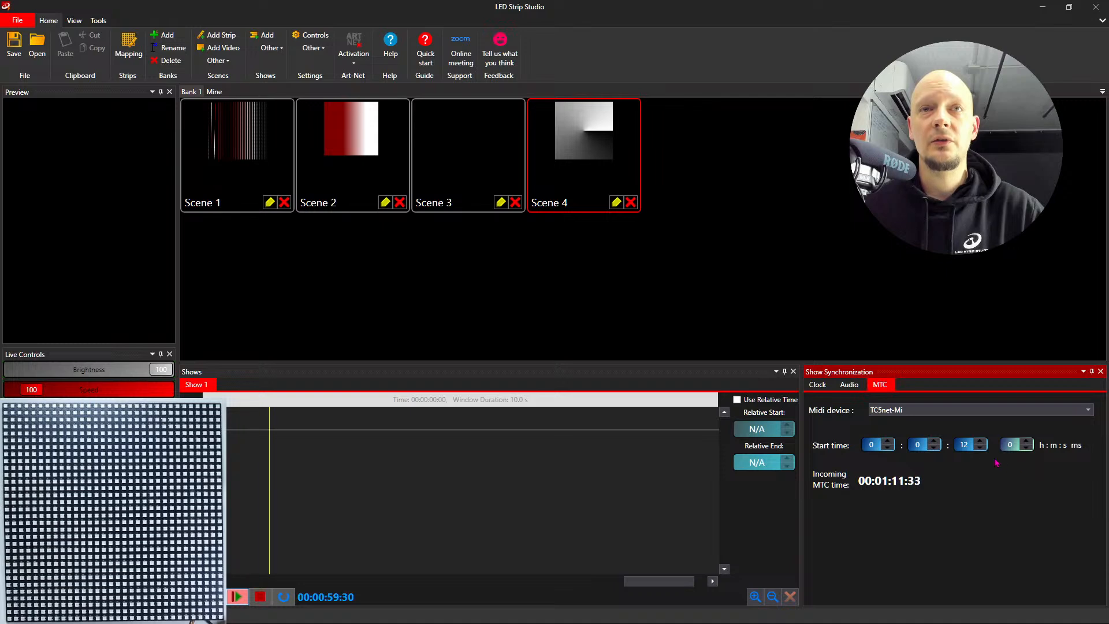
{"action": "scroll", "coordinate": [996, 462], "scroll_direction": "down", "scroll_amount": 6}
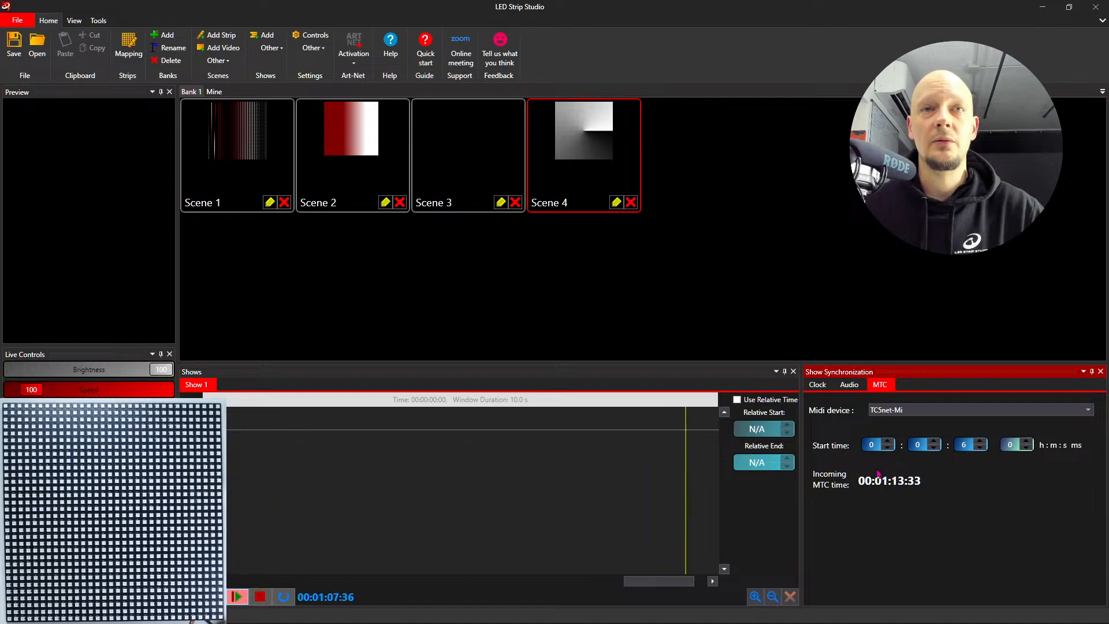
{"action": "scroll", "coordinate": [968, 451], "scroll_direction": "down", "scroll_amount": 6}
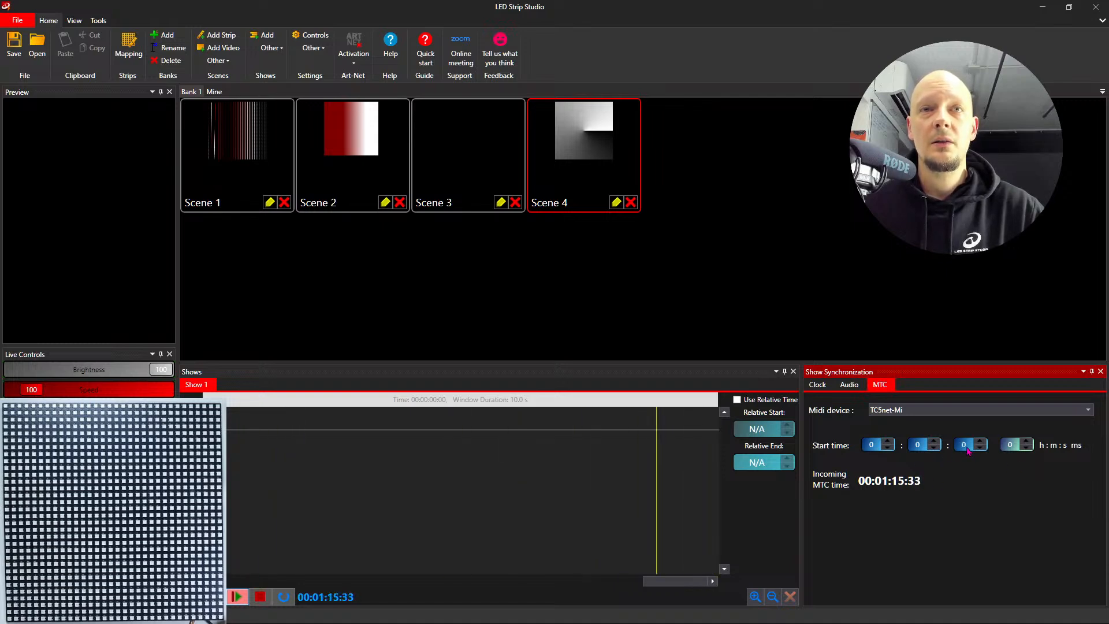
{"action": "scroll", "coordinate": [919, 447], "scroll_direction": "up", "scroll_amount": 1}
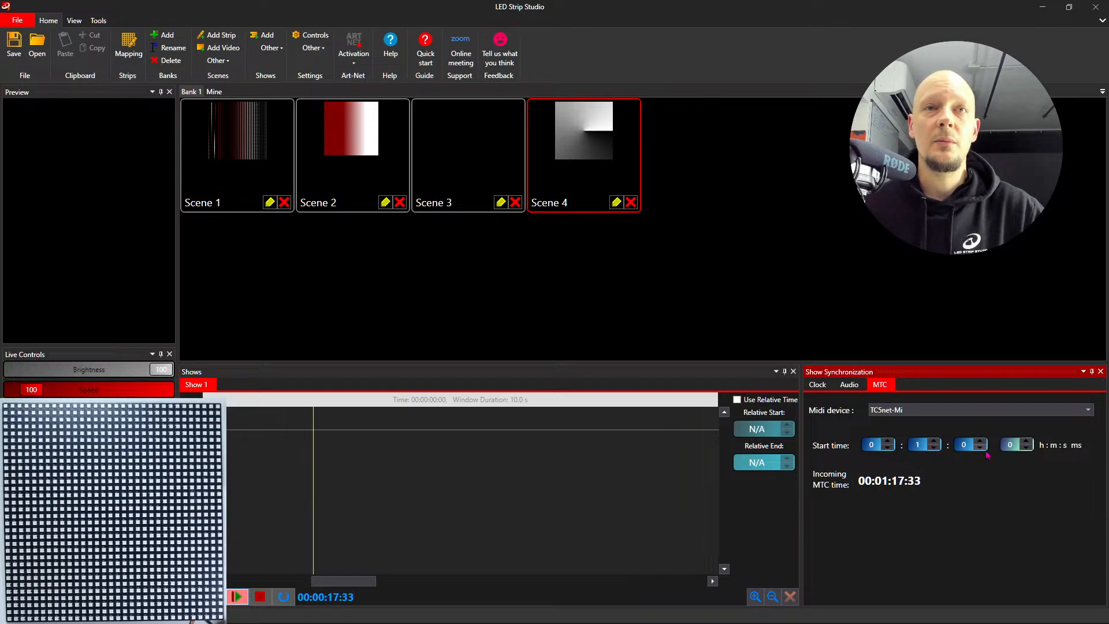
{"action": "scroll", "coordinate": [966, 451], "scroll_direction": "up", "scroll_amount": 8}
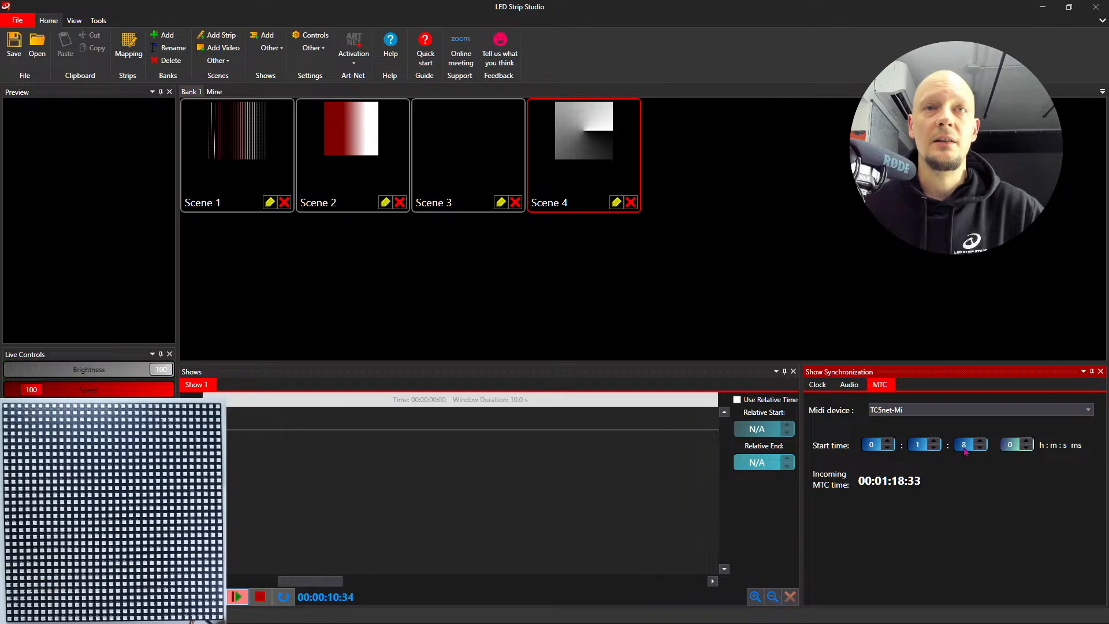
{"action": "scroll", "coordinate": [965, 451], "scroll_direction": "up", "scroll_amount": 7}
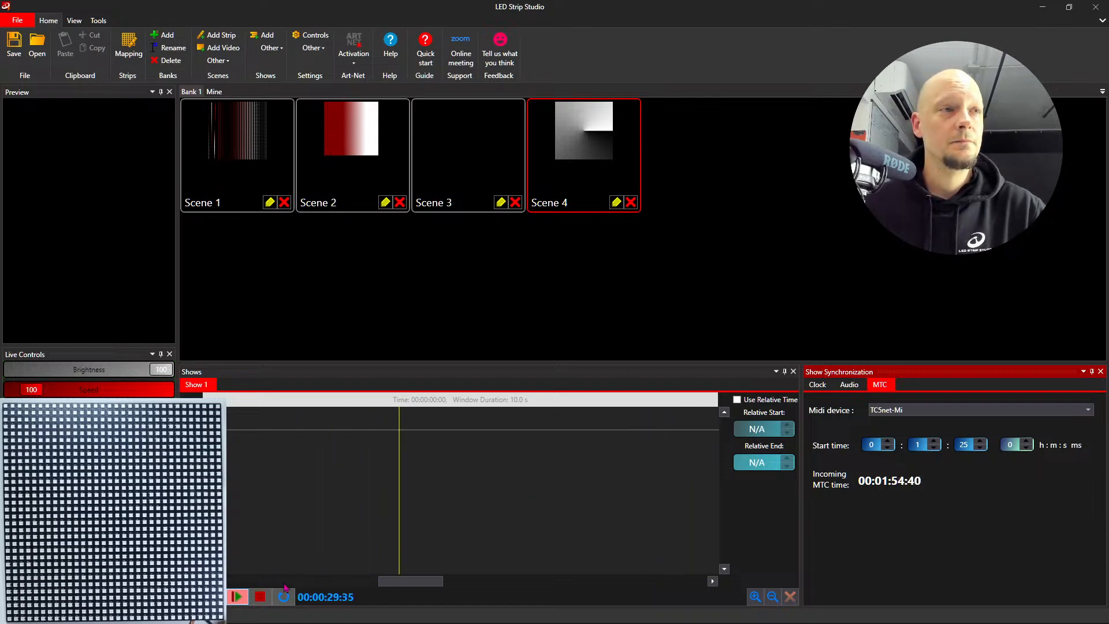
- Stop the timecode-driven show, switch its synchronization back to audio, and return to the beginning of the timeline
{"action": "left_click", "coordinate": [265, 600]}
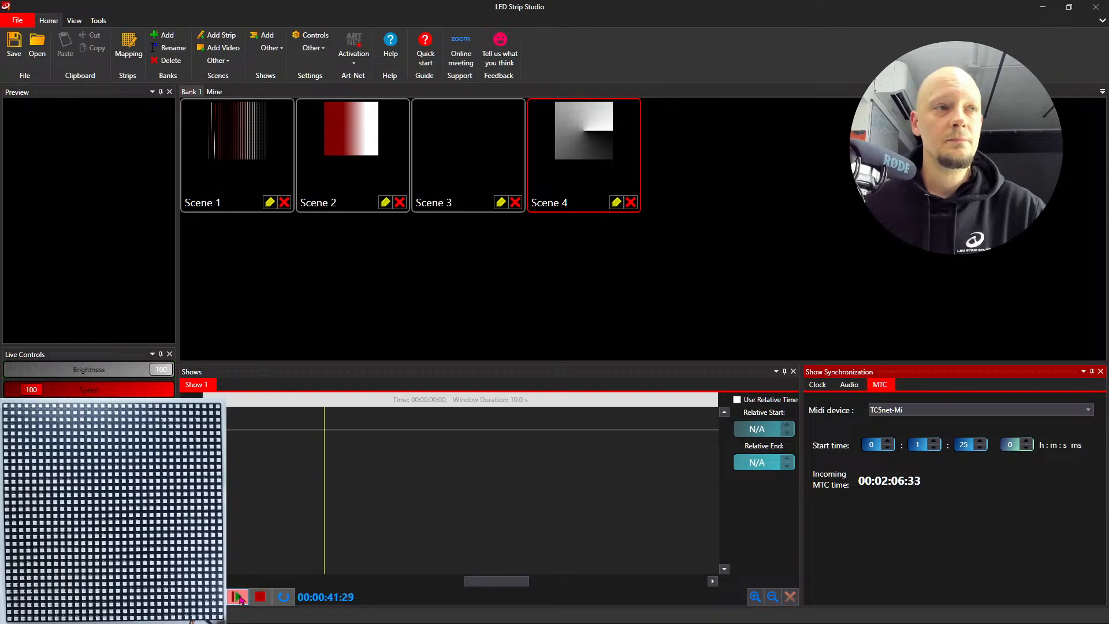
{"action": "left_click", "coordinate": [260, 596]}
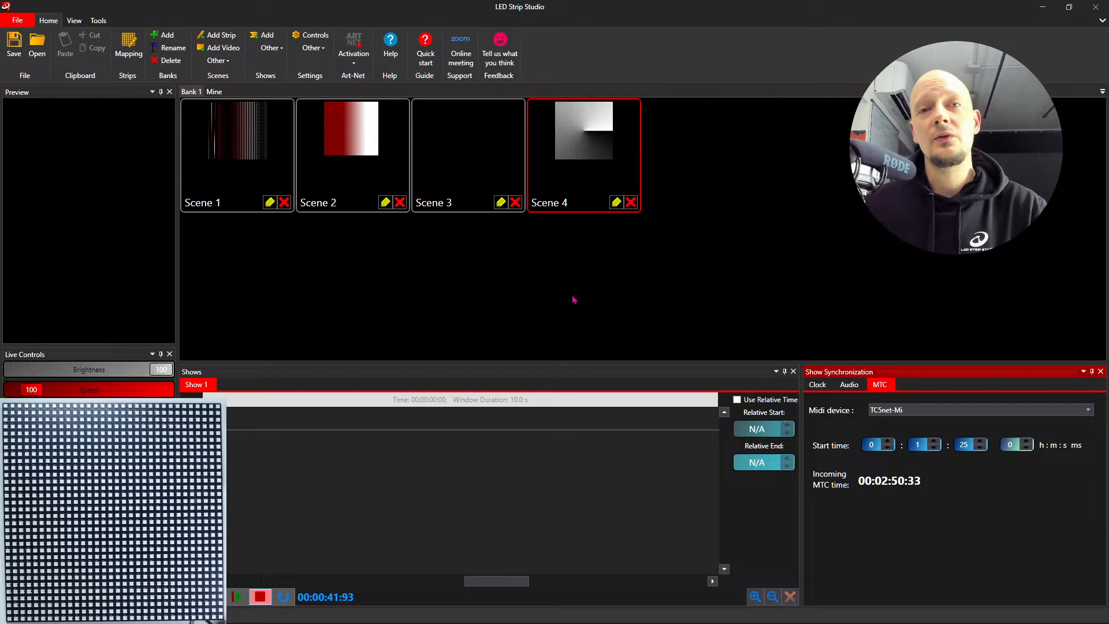
{"action": "left_click", "coordinate": [838, 385]}
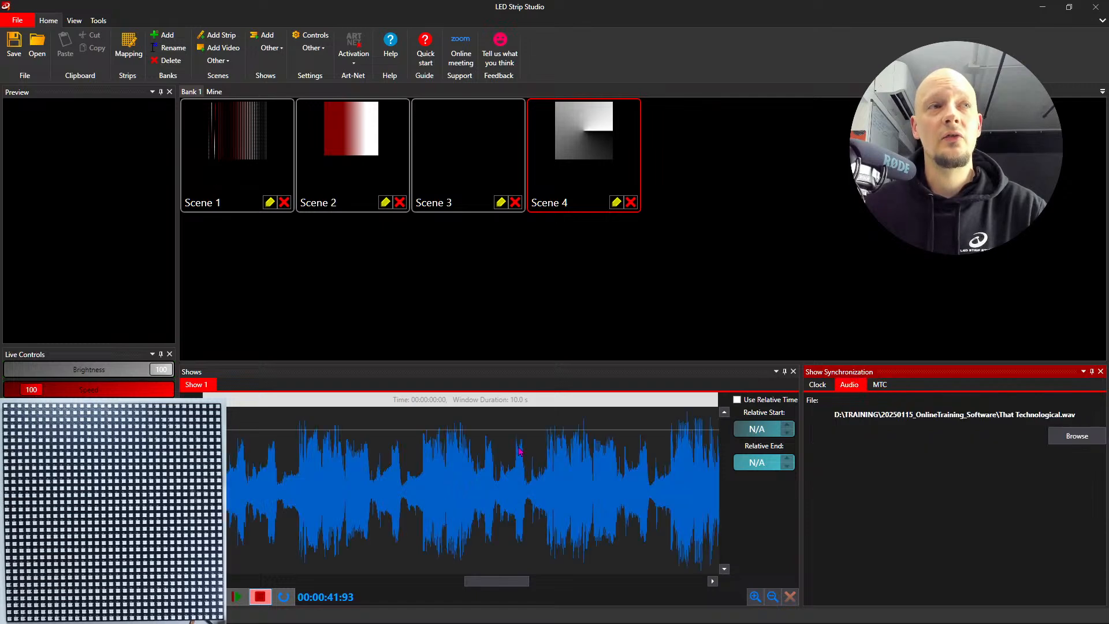
{"action": "left_click_drag", "start_coordinate": [517, 581], "coordinate": [254, 580]}
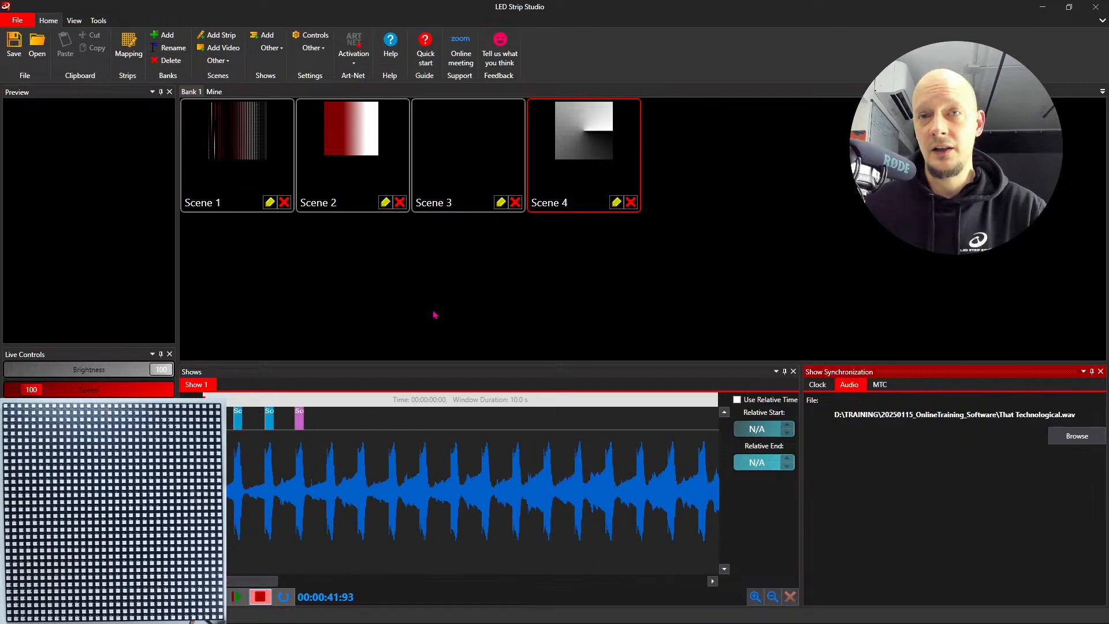
- Bring 60fps.mp4 from File Explorer into Bank 1 as a new scene and start converting it at maximum 1024 × 256
{"action": "left_click", "coordinate": [548, 610]}
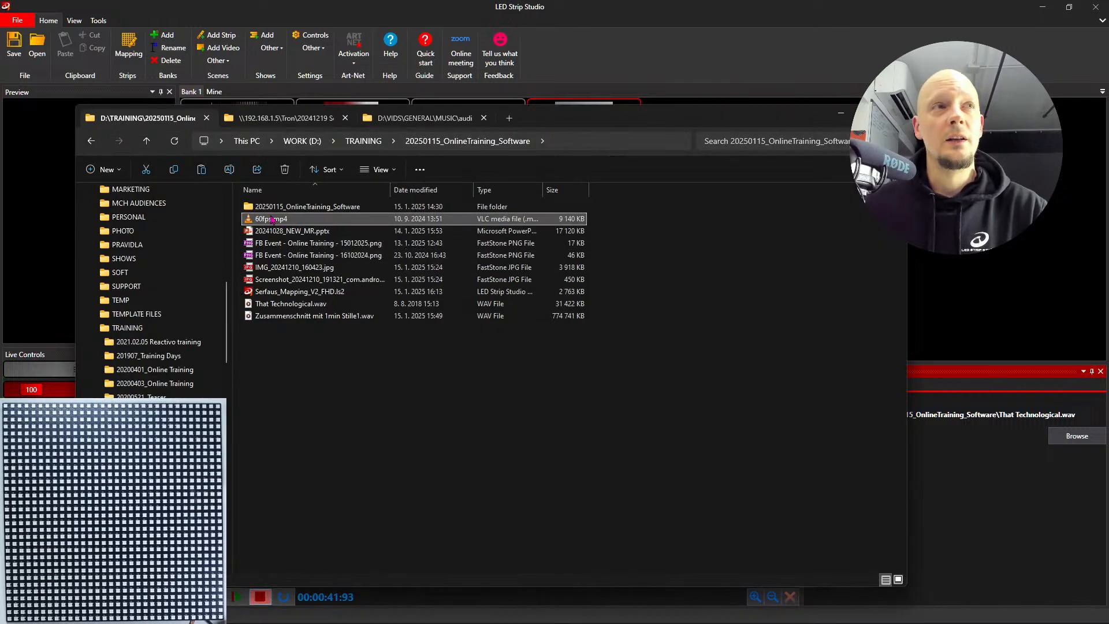
{"action": "left_click_drag", "start_coordinate": [548, 120], "coordinate": [465, 238]}
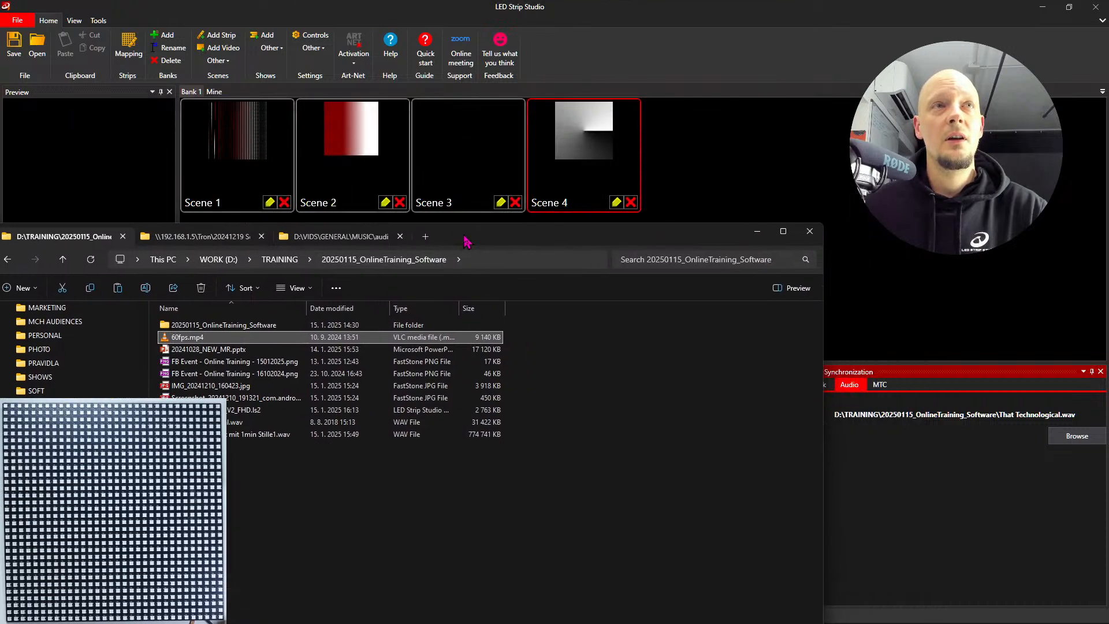
{"action": "left_click_drag", "start_coordinate": [182, 339], "coordinate": [705, 168]}
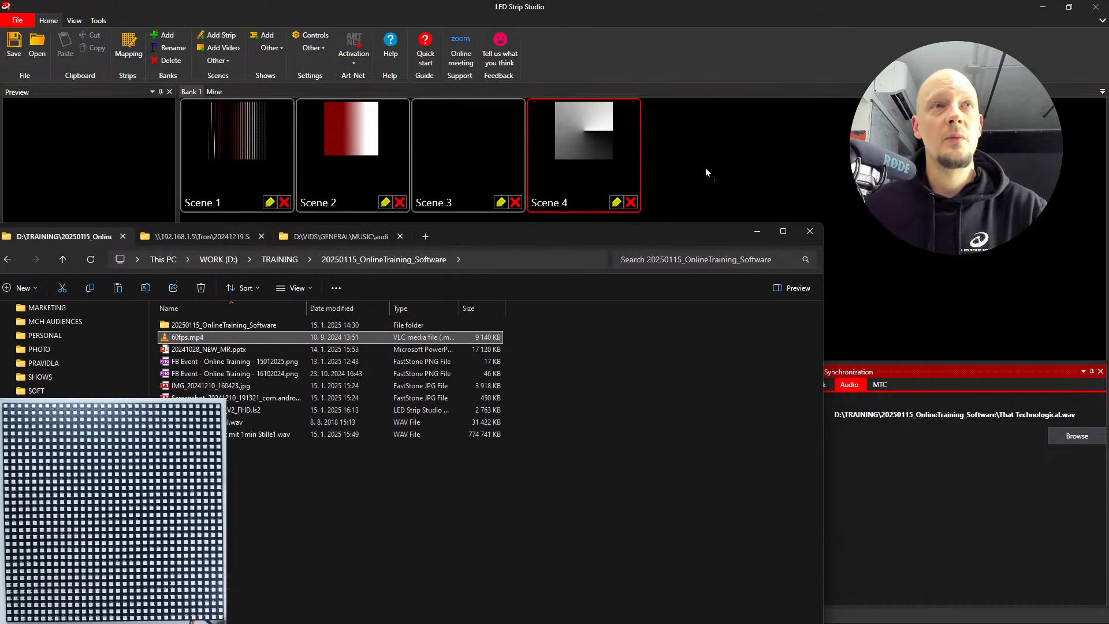
{"action": "left_click_drag", "start_coordinate": [165, 86], "coordinate": [357, 117]}
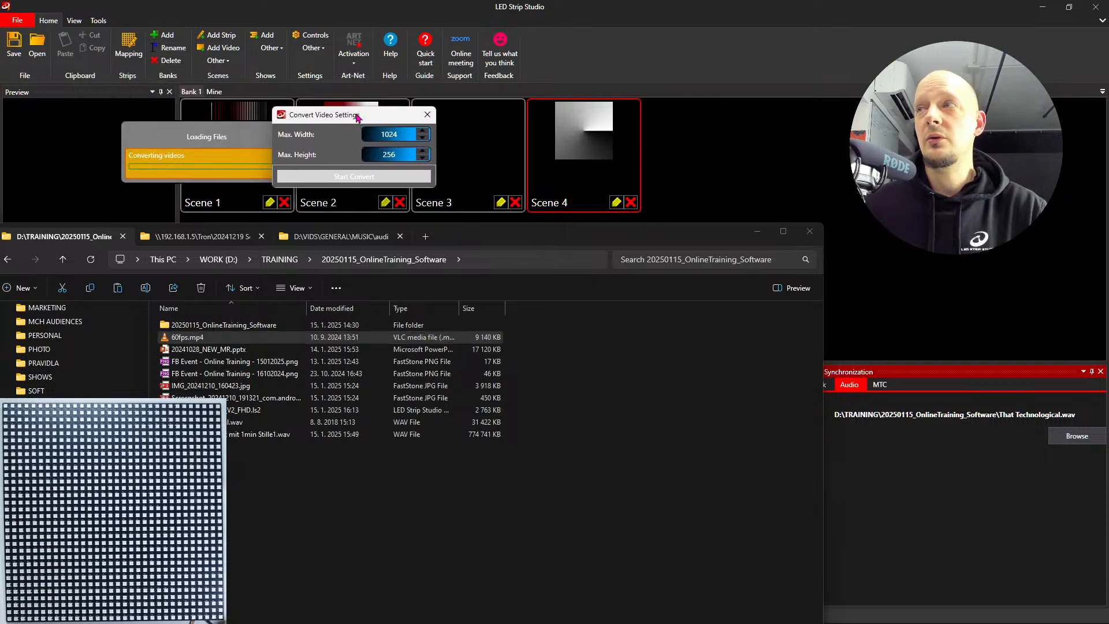
{"action": "left_click", "coordinate": [349, 179]}
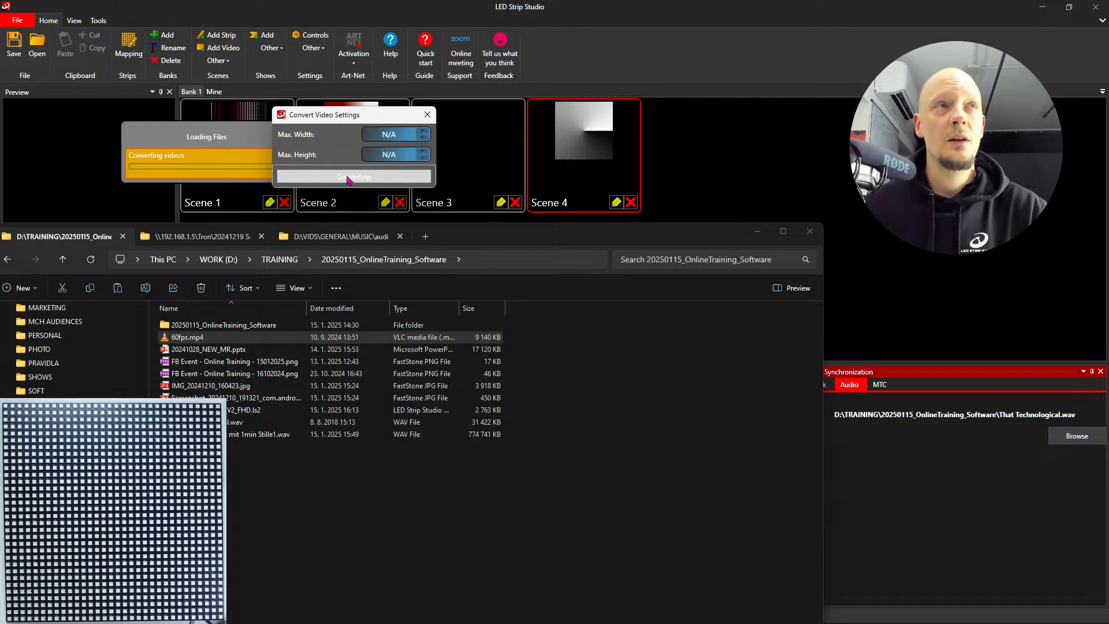